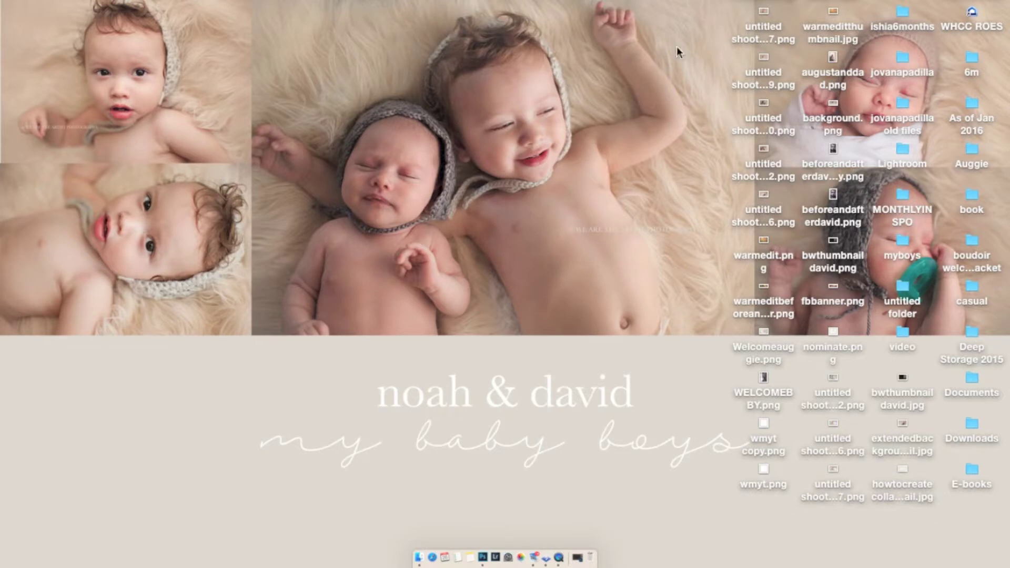
Switch to Lightroom, filter the filmstrip to flagged photos, and select the swaddled baby photo untitled shoot-2494.NEF.
left_click(495, 558)
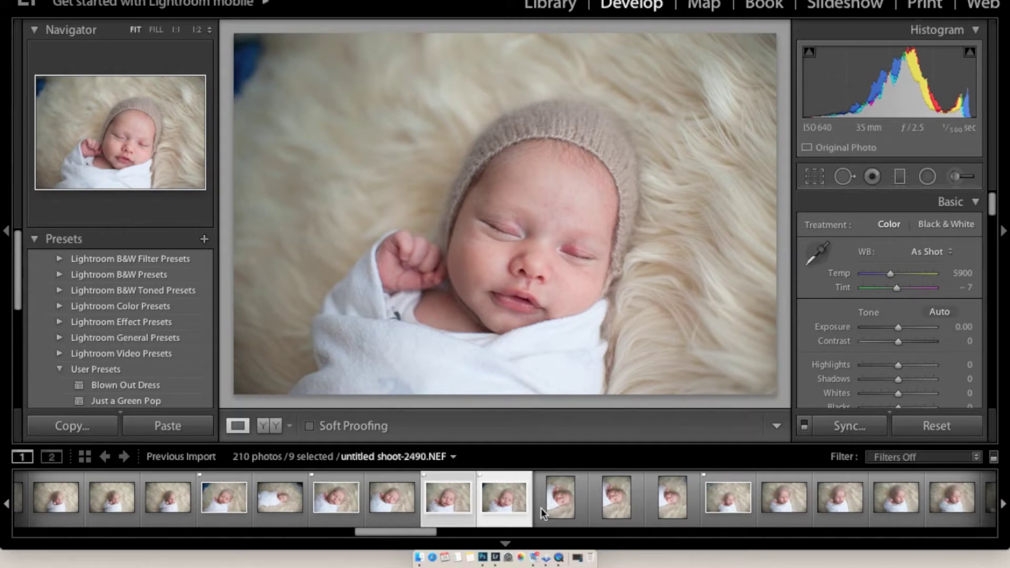
left_click(906, 459)
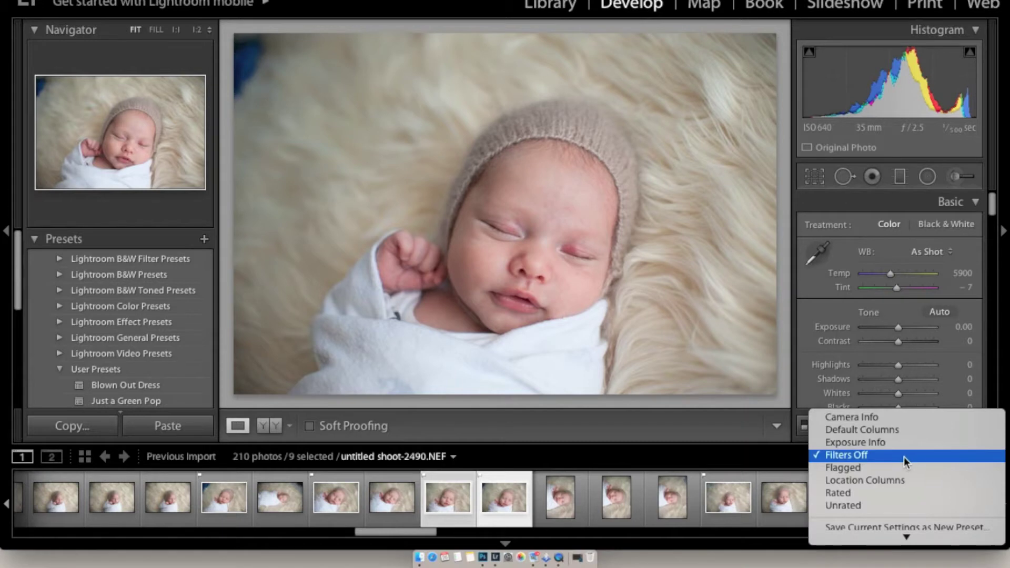
left_click(890, 469)
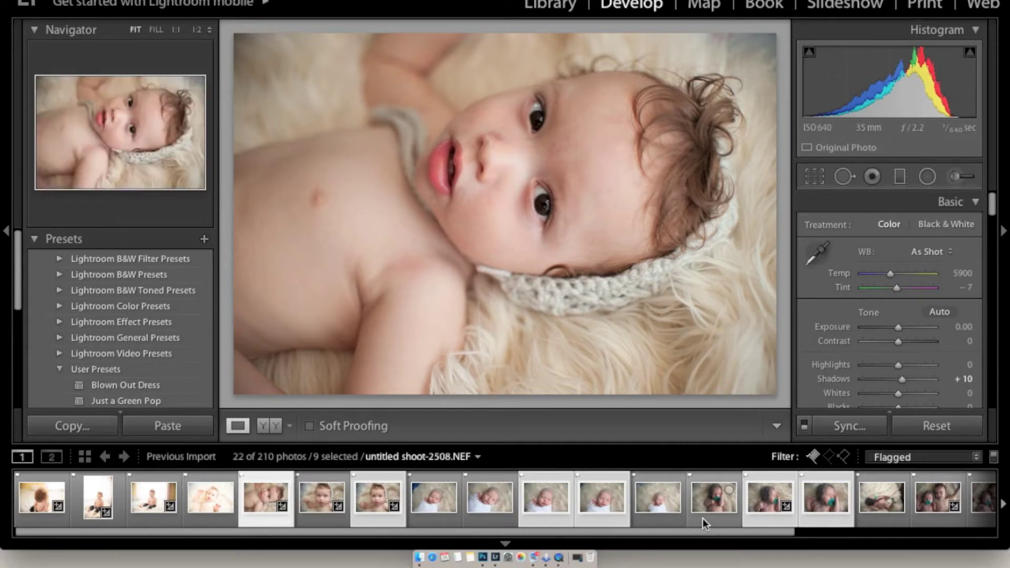
scroll(822, 516, "down", 1)
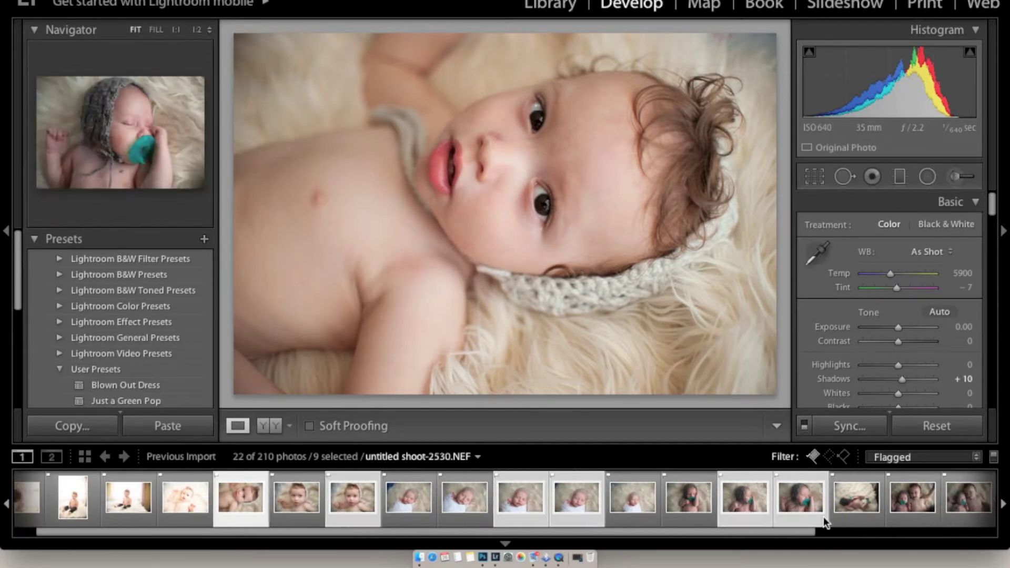
left_click(646, 507)
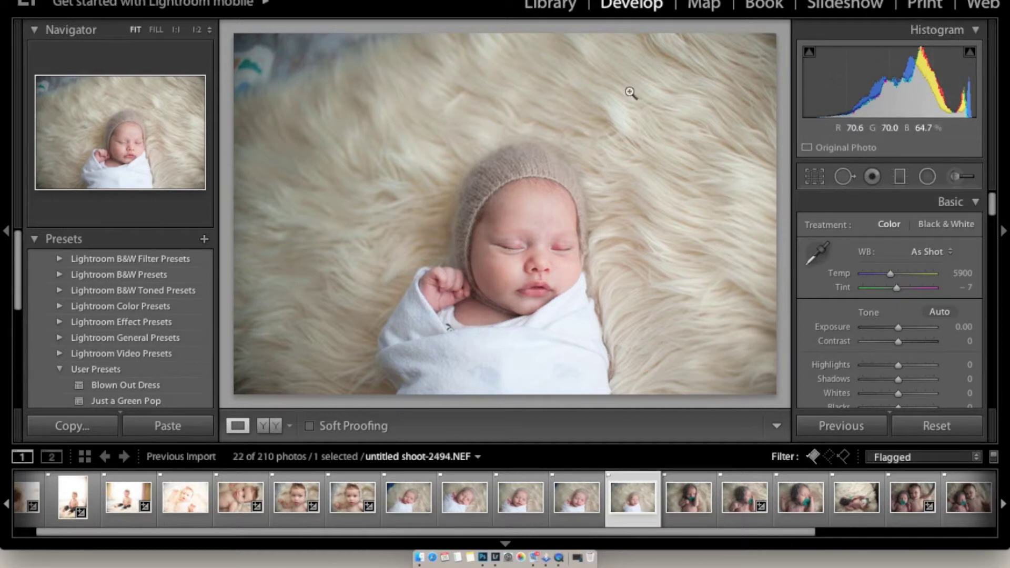
Examine the selected photo's metadata in the Library module, including its exposure, focal length, ISO and lens.
left_click(564, 5)
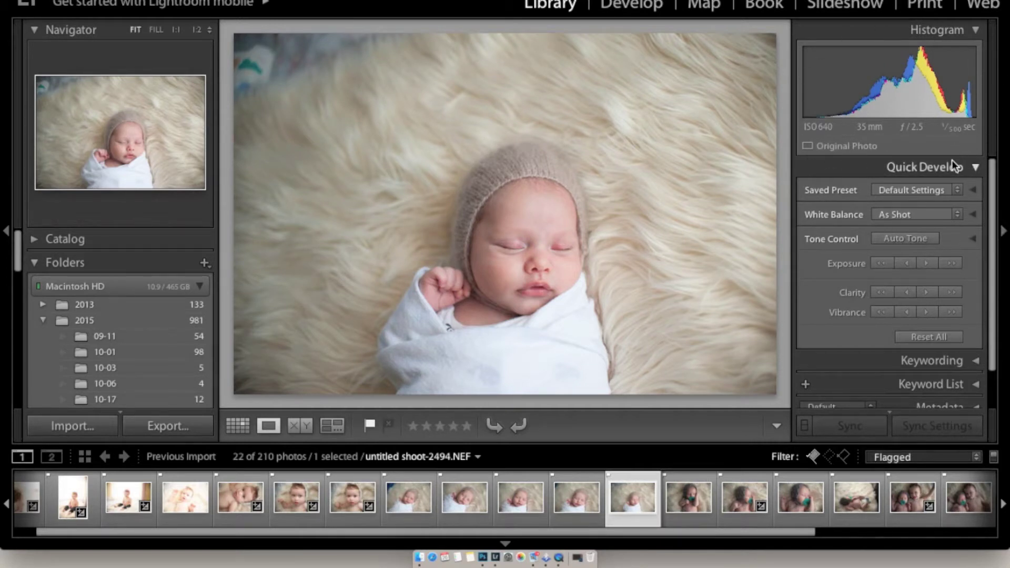
scroll(952, 160, "down", 1)
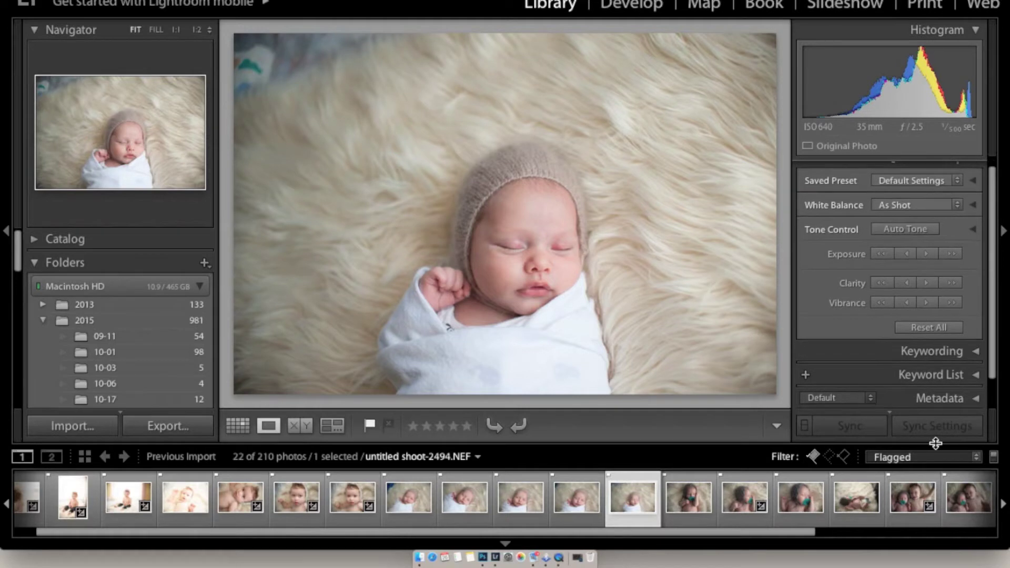
left_click(941, 399)
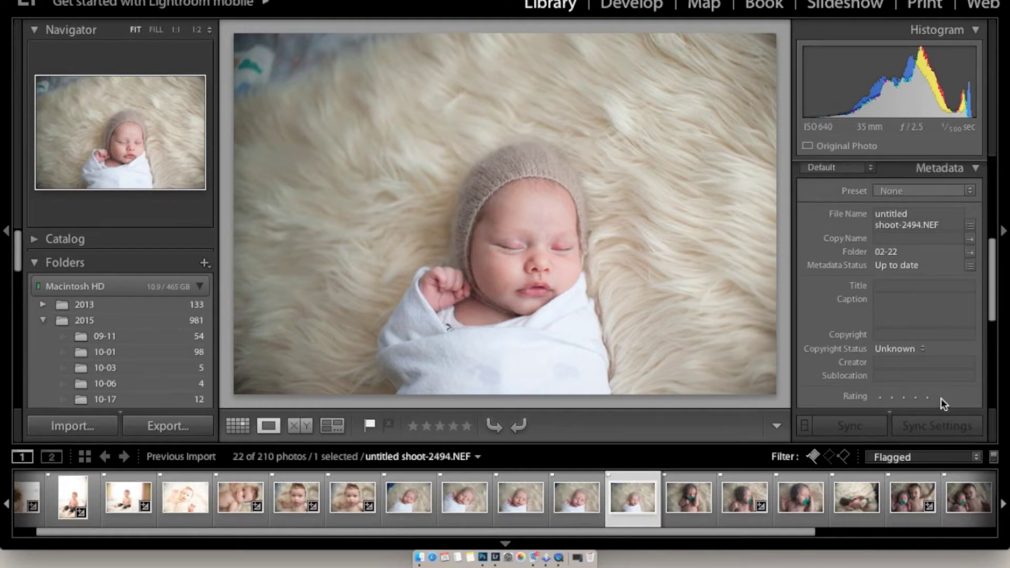
scroll(941, 399, "up", 1)
scroll(941, 399, "down", 2)
scroll(941, 399, "down", 5)
scroll(941, 404, "down", 4)
scroll(941, 404, "down", 4)
scroll(941, 399, "down", 1)
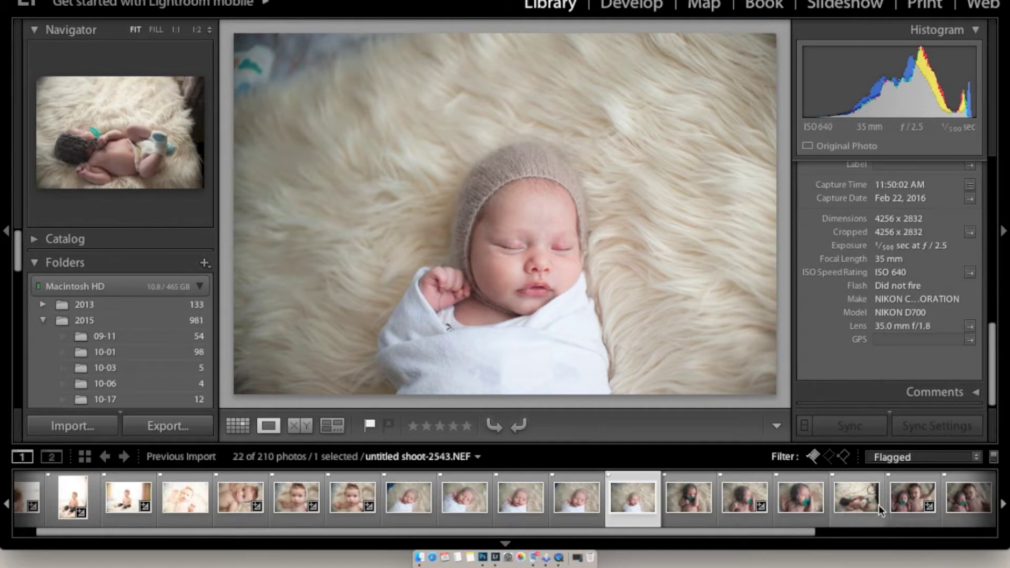
Select untitled shoot-2543.NEF, the baby in the dark knit bonnet, and review its metadata.
scroll(878, 505, "down", 4)
scroll(878, 504, "up", 5)
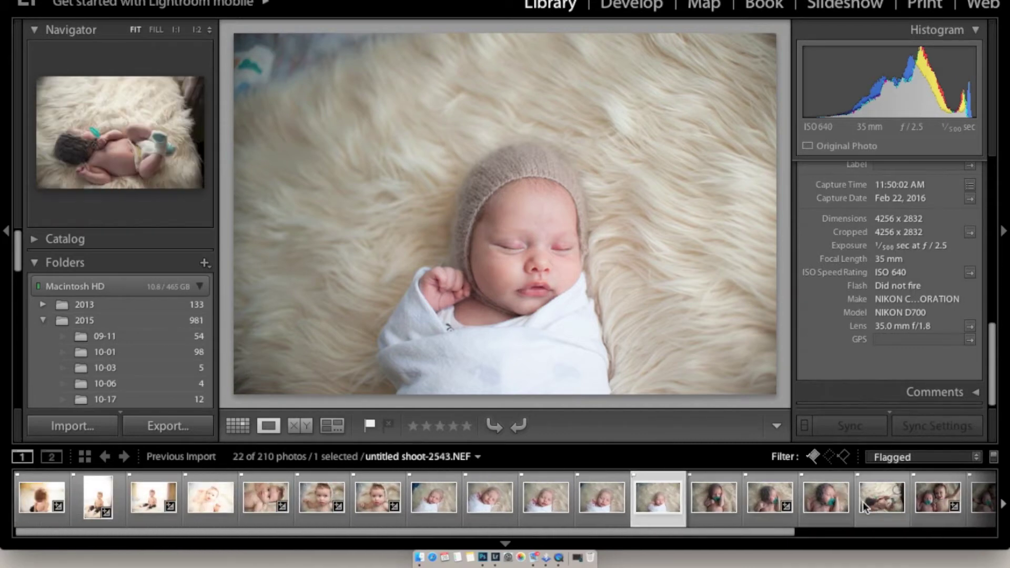
left_click(872, 502)
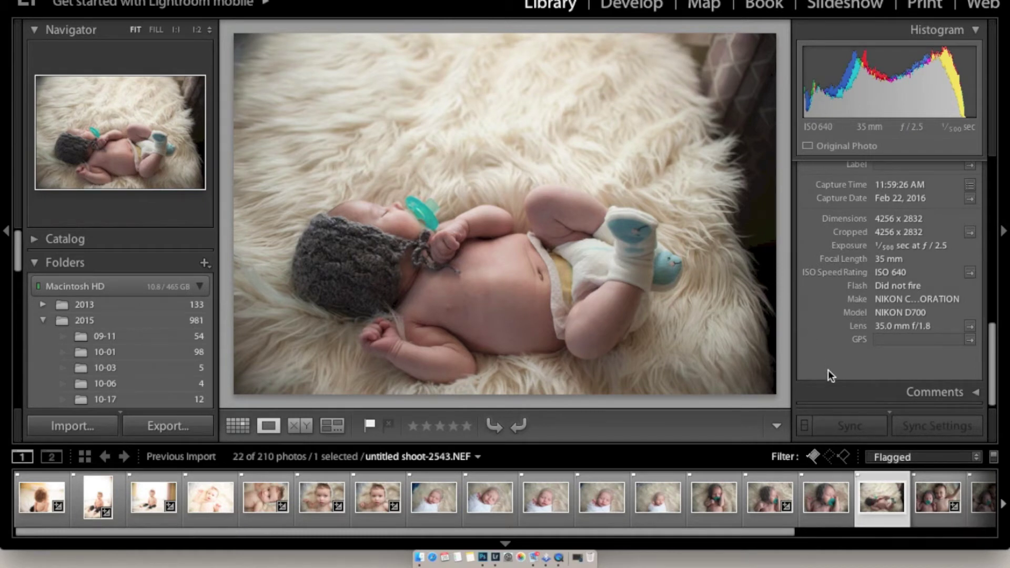
scroll(828, 370, "up", 3)
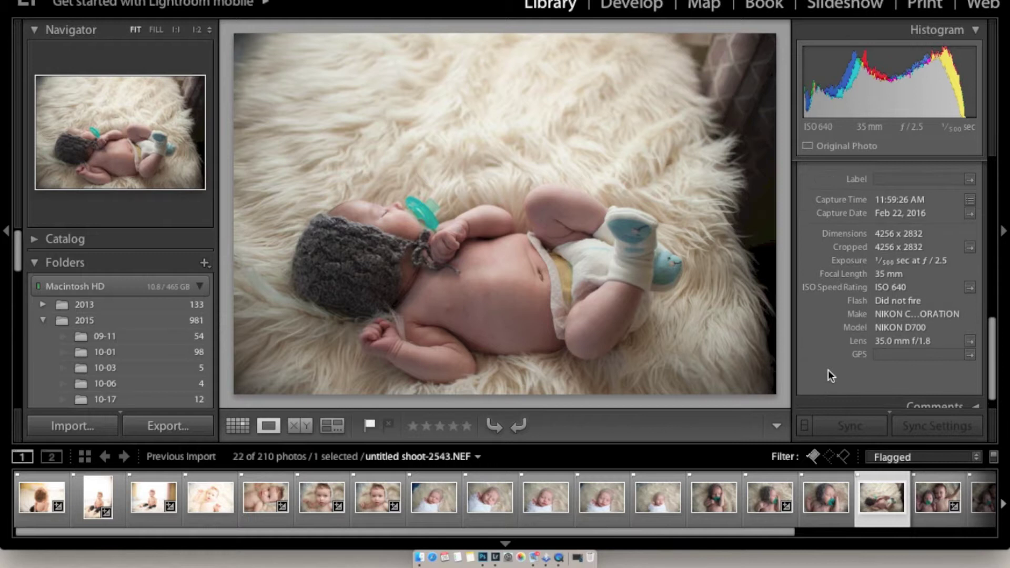
scroll(827, 370, "up", 5)
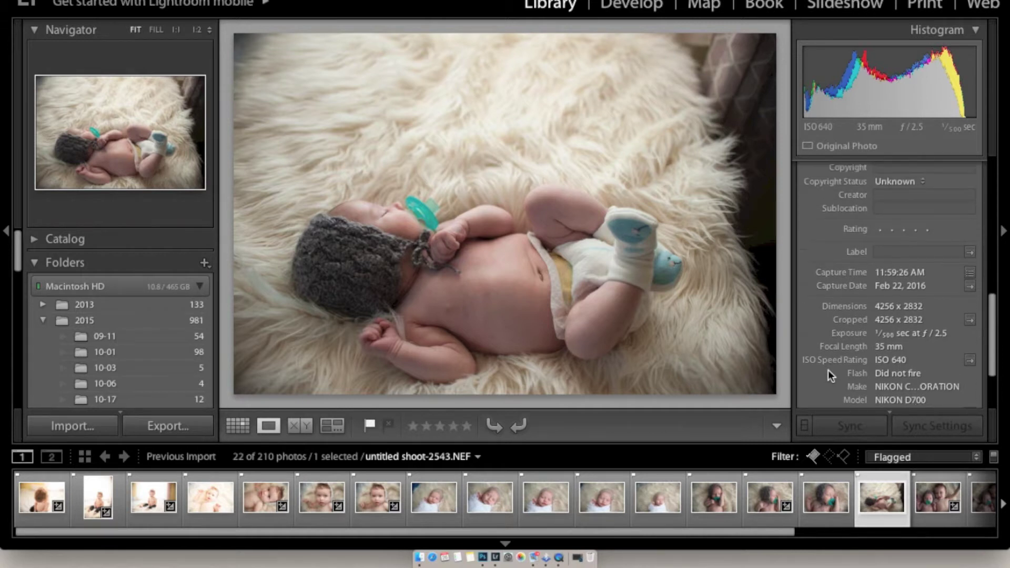
scroll(828, 370, "up", 5)
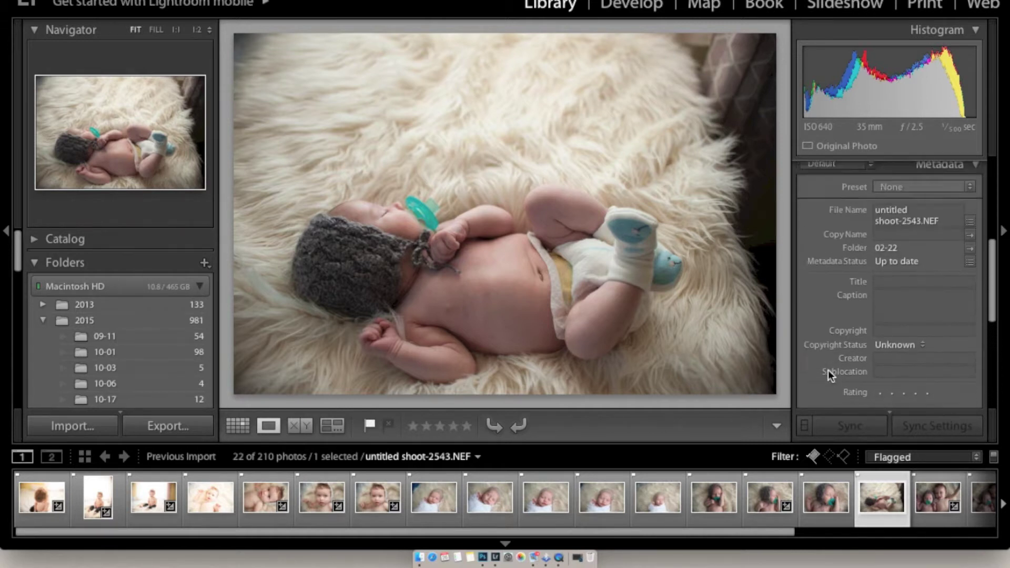
scroll(981, 182, "up", 2)
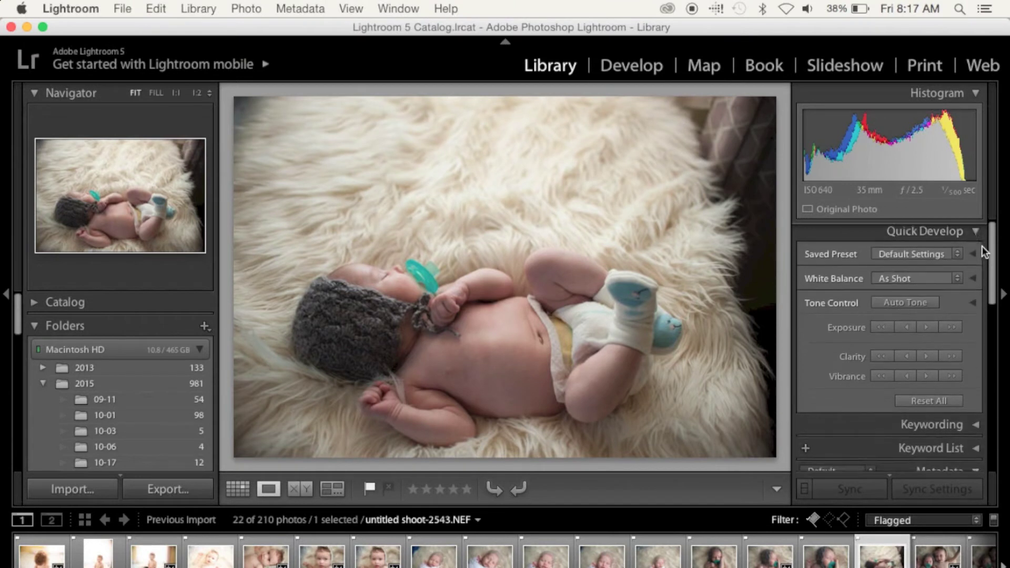
Collapse the Quick Develop and Metadata sections, and return to the Develop module.
left_click(942, 238)
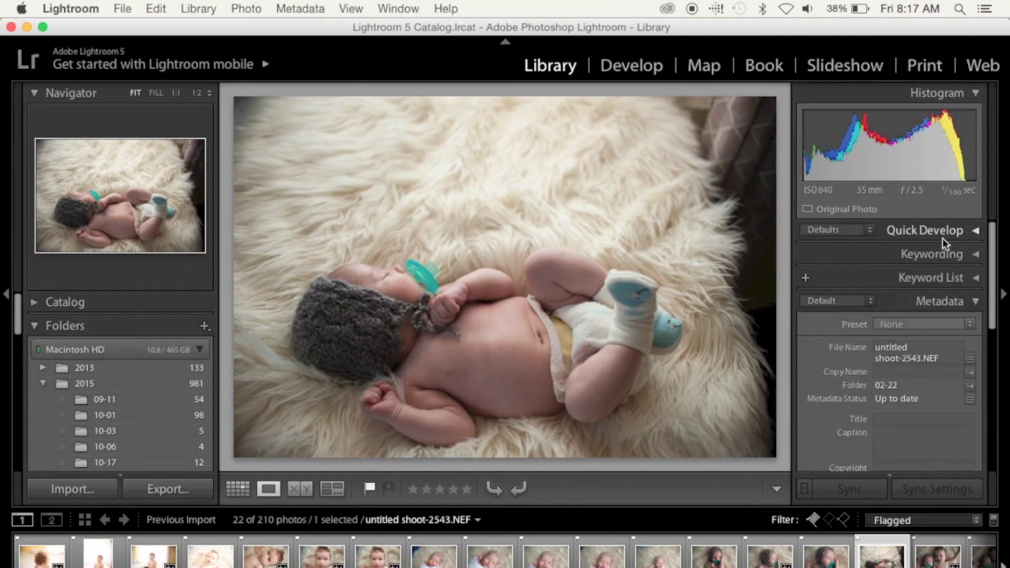
left_click(965, 307)
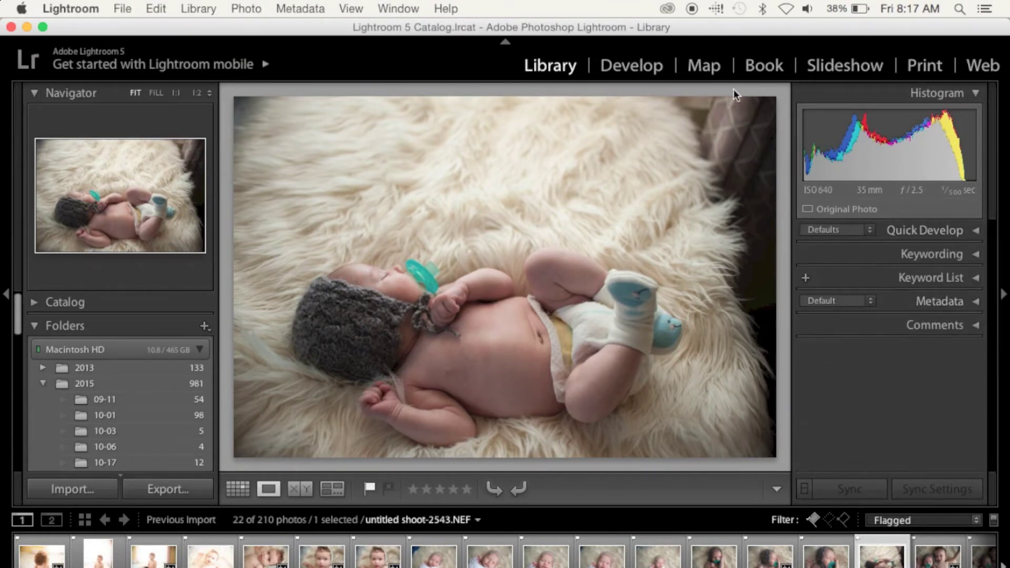
left_click(632, 66)
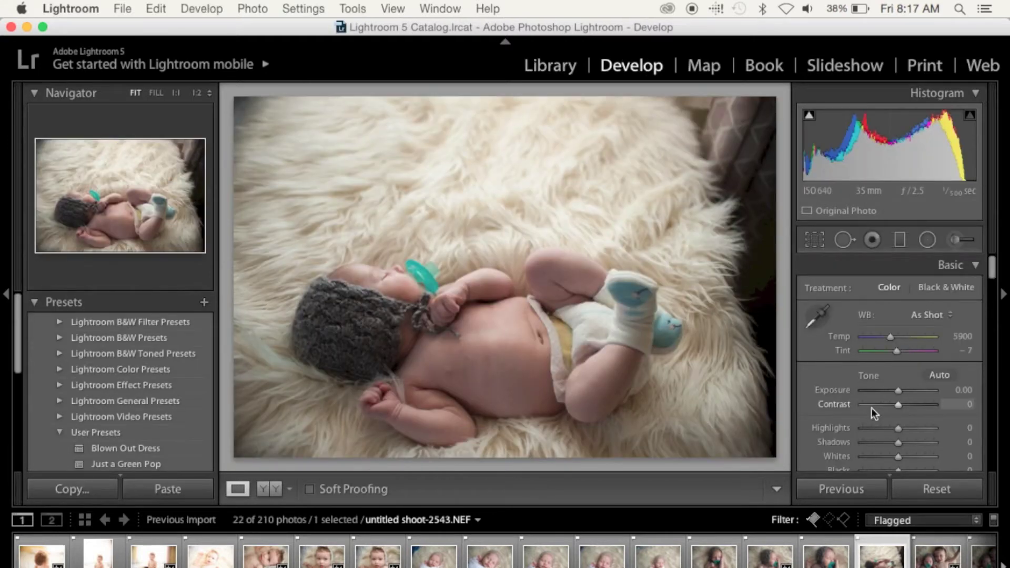
left_click(809, 115)
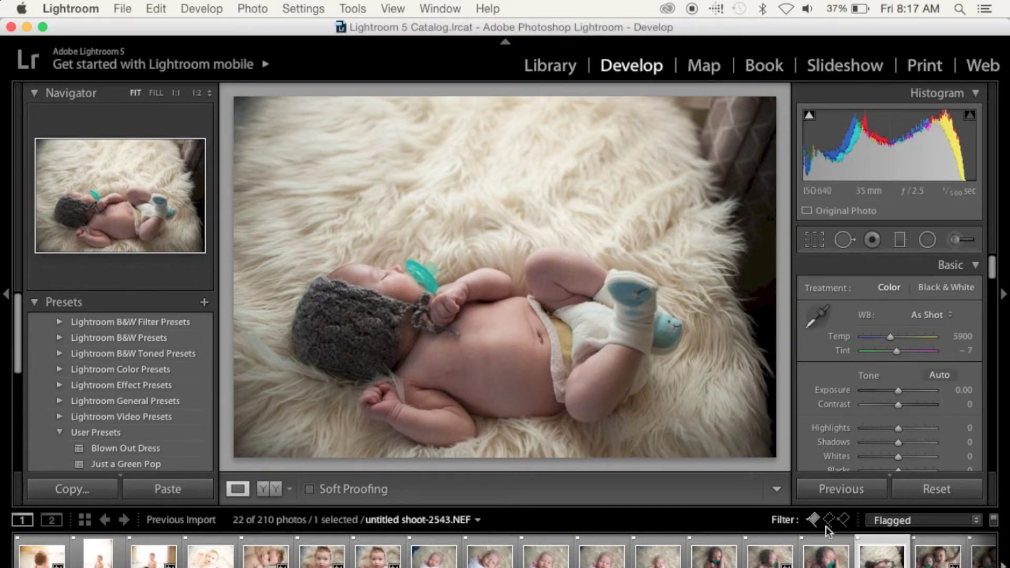
Add untitled shoot-2494.NEF to the selection and export both photos to the myboys subfolder on the Desktop.
left_click(658, 563, "super")
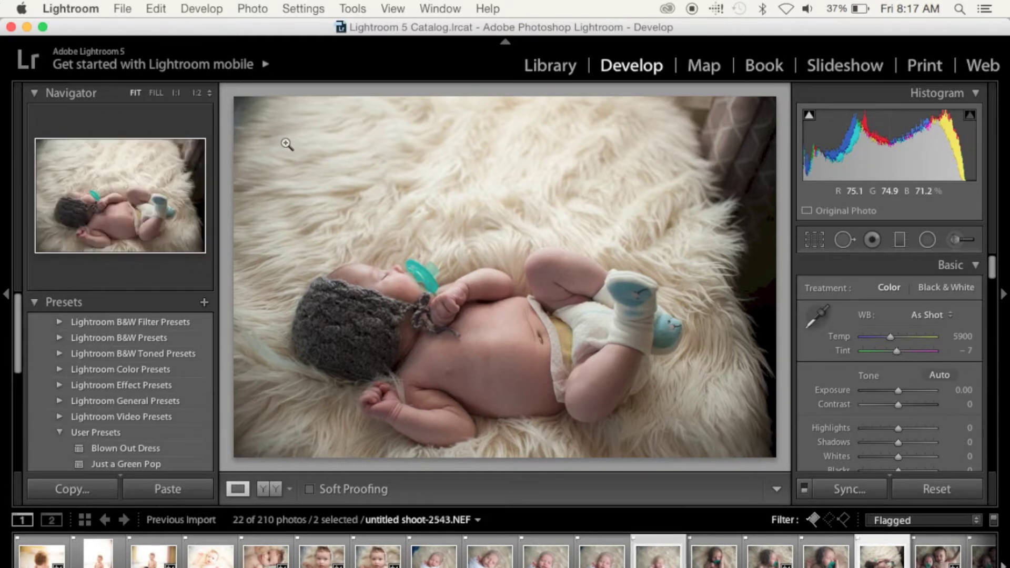
left_click(126, 9)
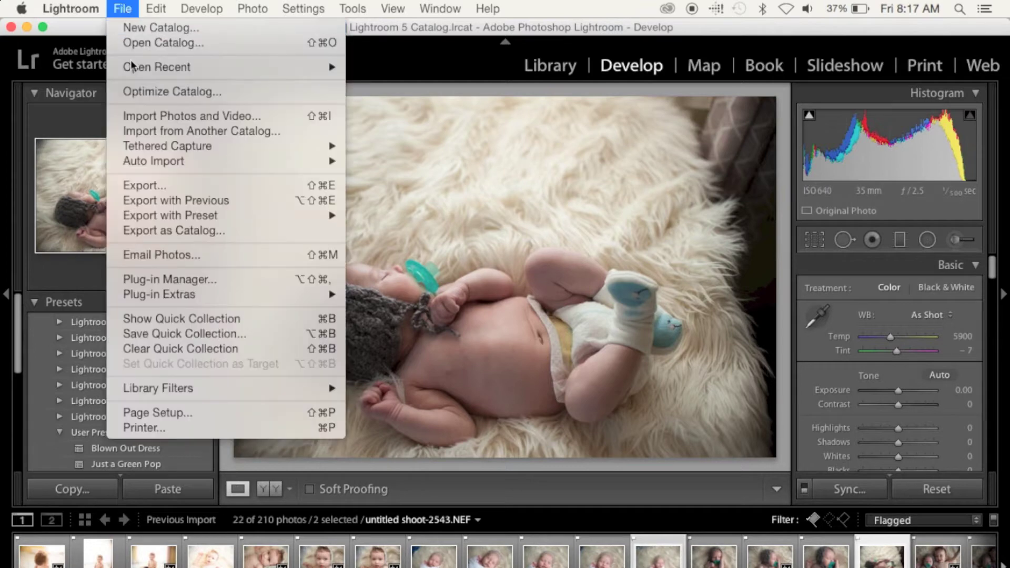
left_click(141, 186)
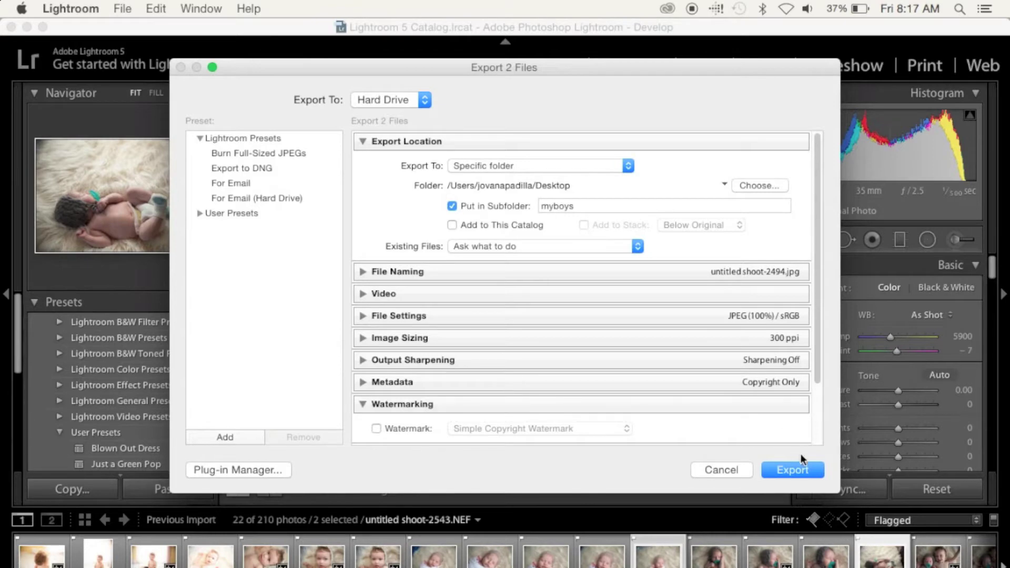
left_click(799, 469)
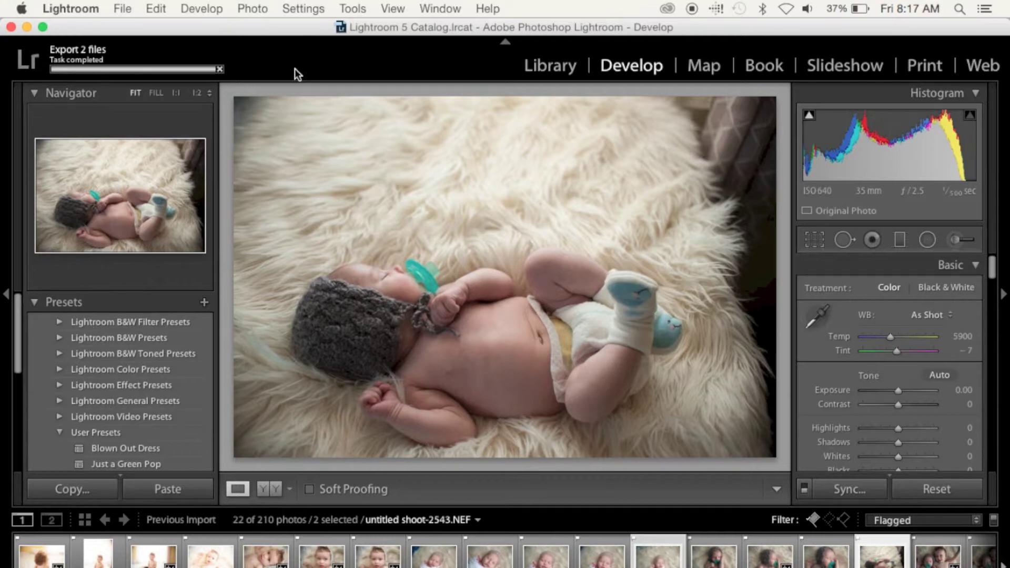
Close Lightroom, skipping the catalog backup this time, and switch to Photoshop's empty workspace.
left_click(11, 28)
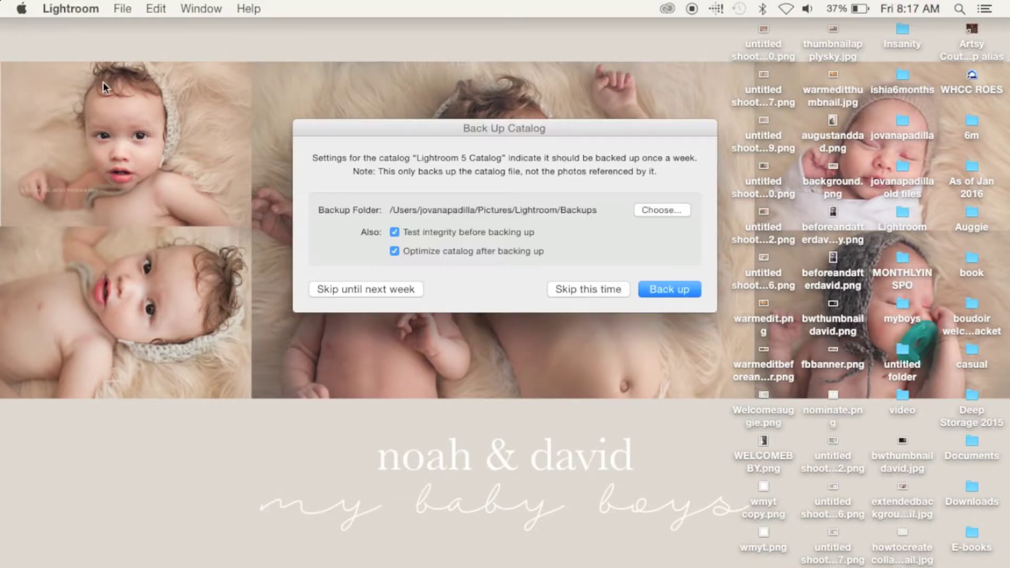
left_click(580, 292)
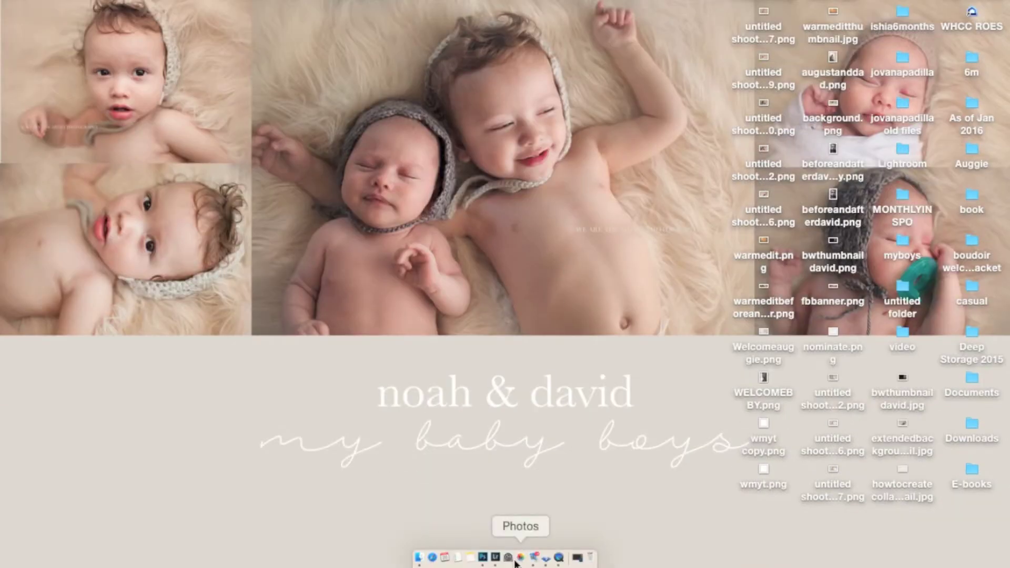
left_click(482, 556)
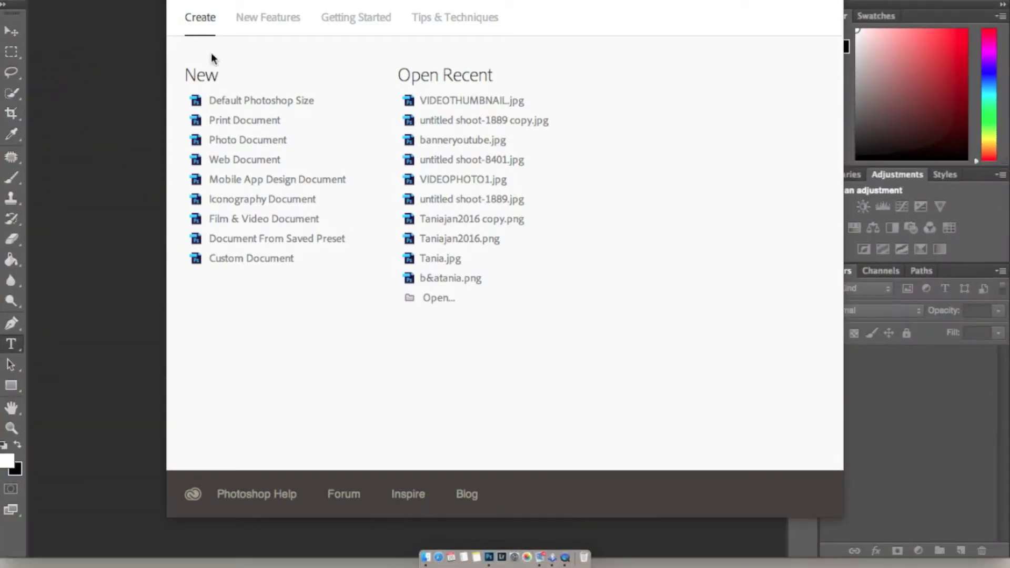
left_click(175, 2)
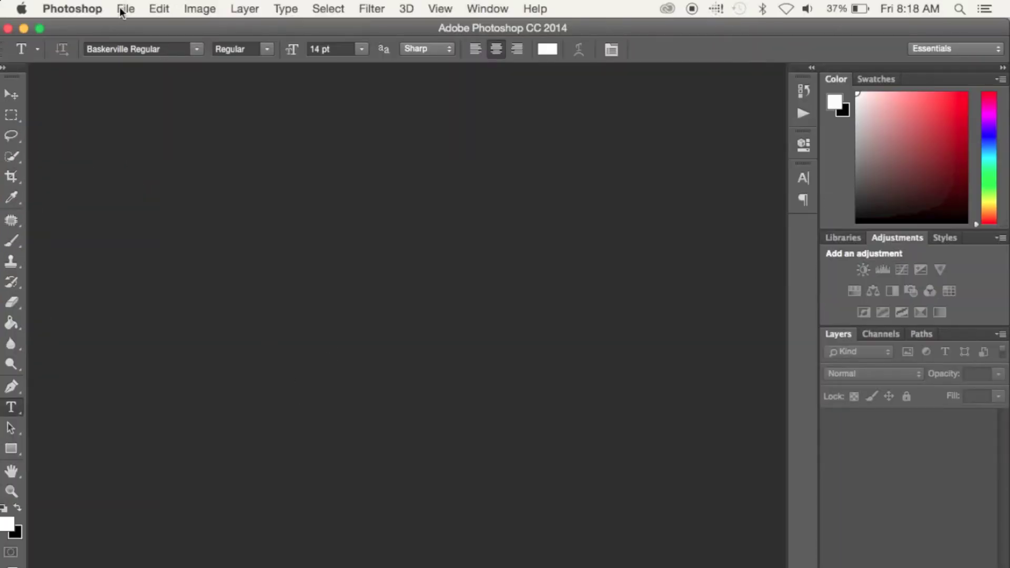
Open untitled shoot-2494.jpg and untitled shoot-2543.jpg from the myboys folder on the Desktop.
left_click(134, 6)
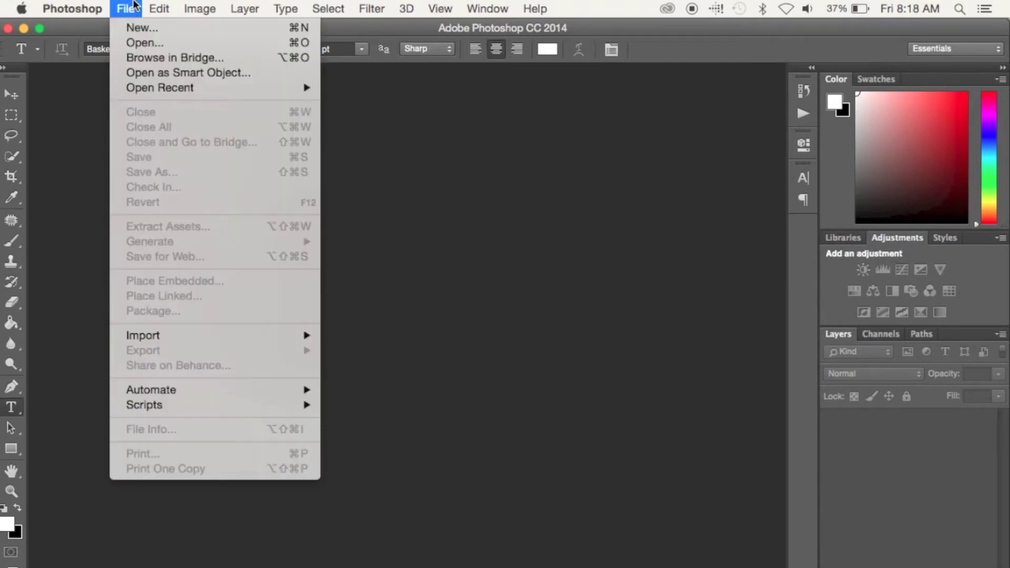
left_click(139, 44)
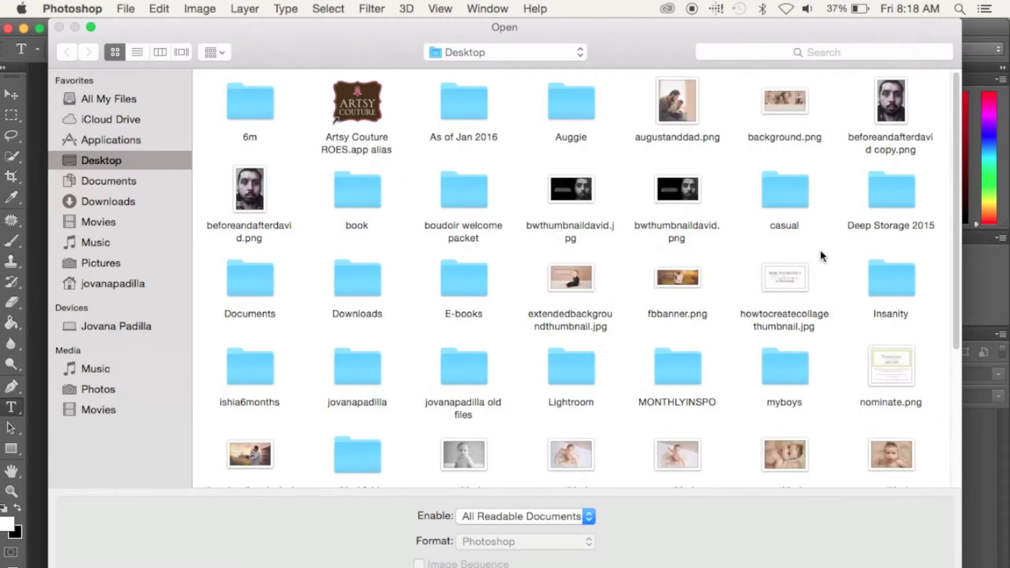
scroll(819, 250, "down", 2)
double_click(786, 337)
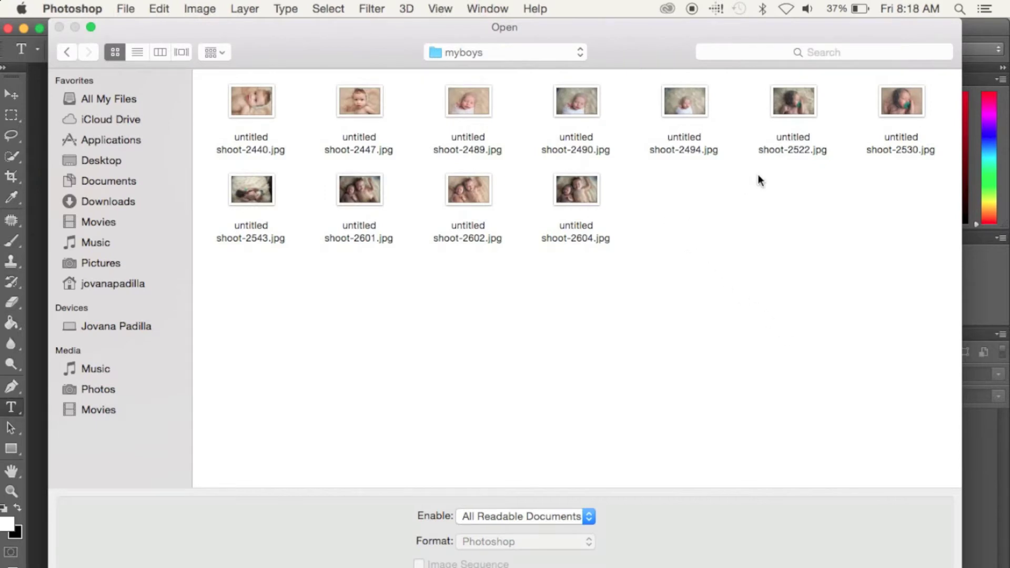
left_click(690, 105)
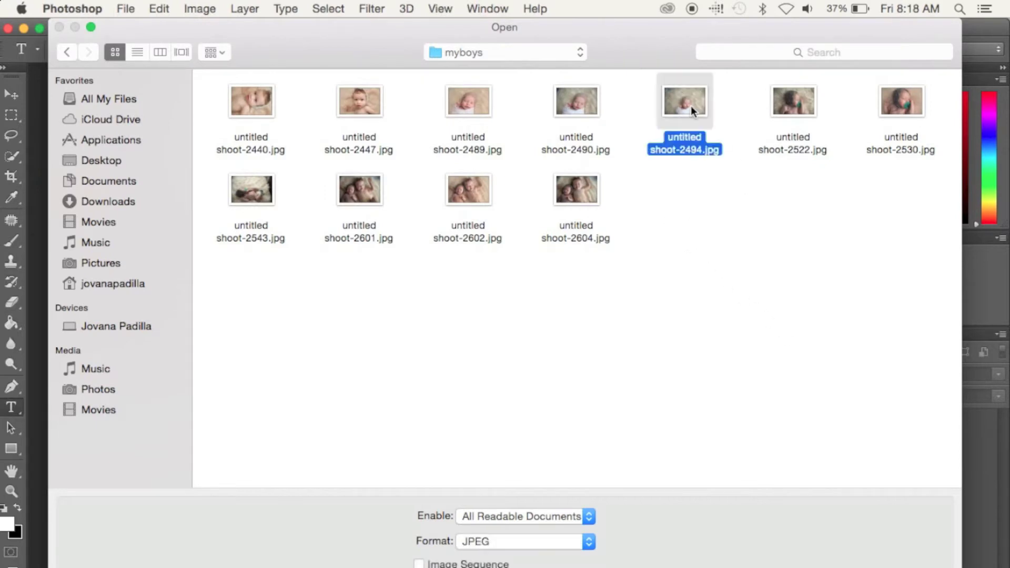
left_click(249, 181, "super")
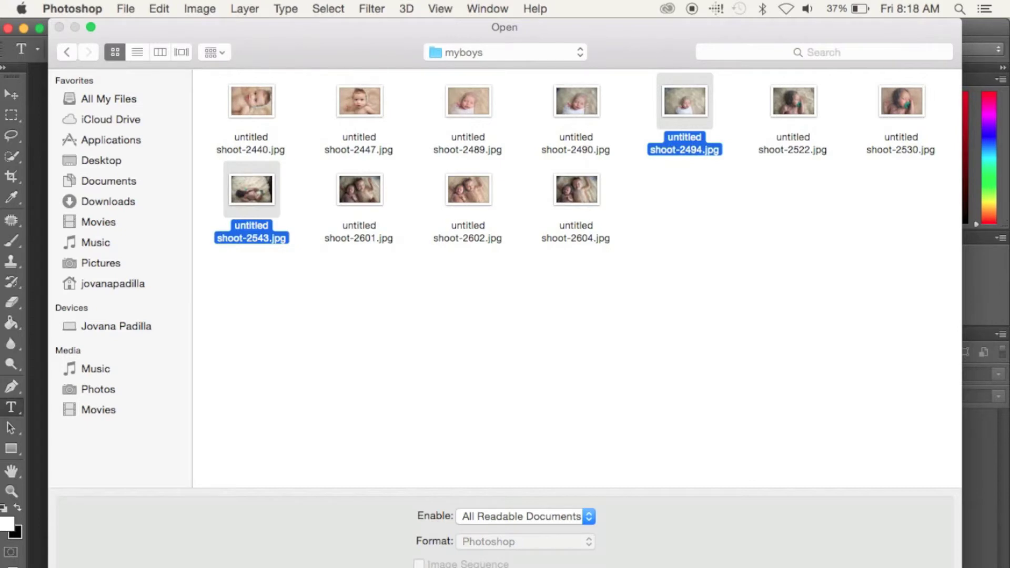
key("Return")
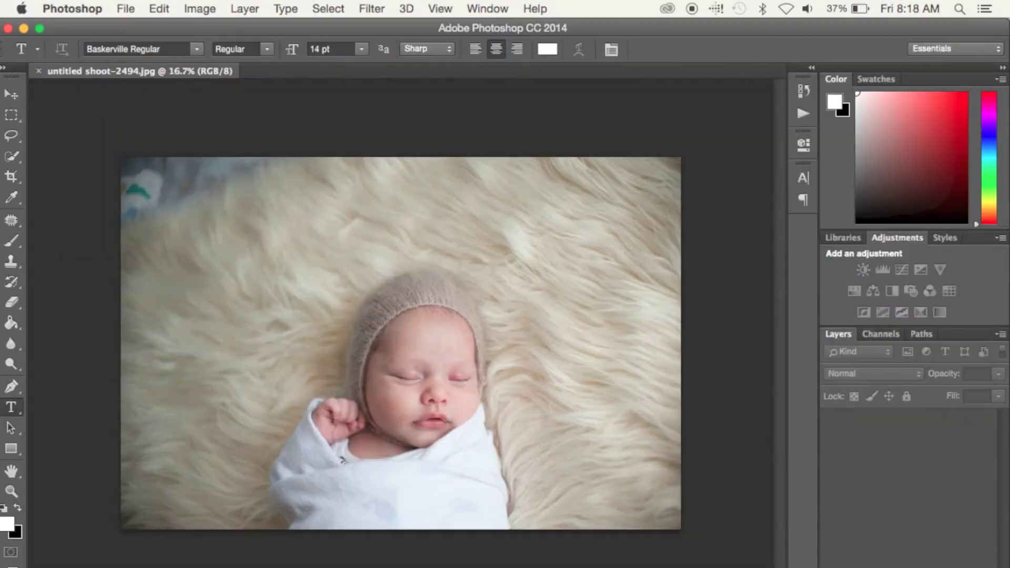
Duplicate the Background layer of untitled shoot-2494.jpg.
left_click(169, 71)
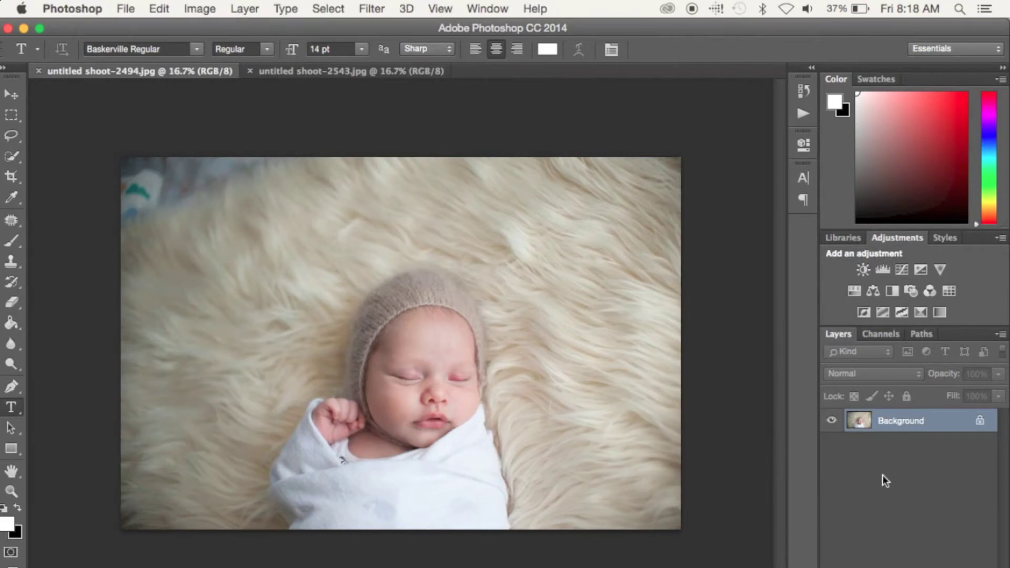
key("super+j")
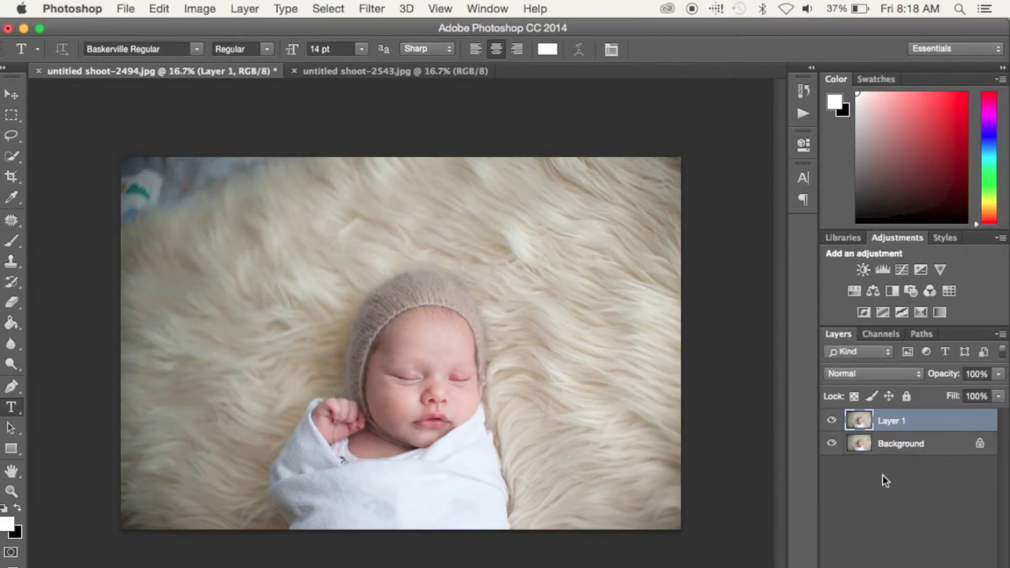
Paint sampled fur colours over the blue patch in the photo's upper-left corner with a 900 px brush at 49% opacity.
key("b")
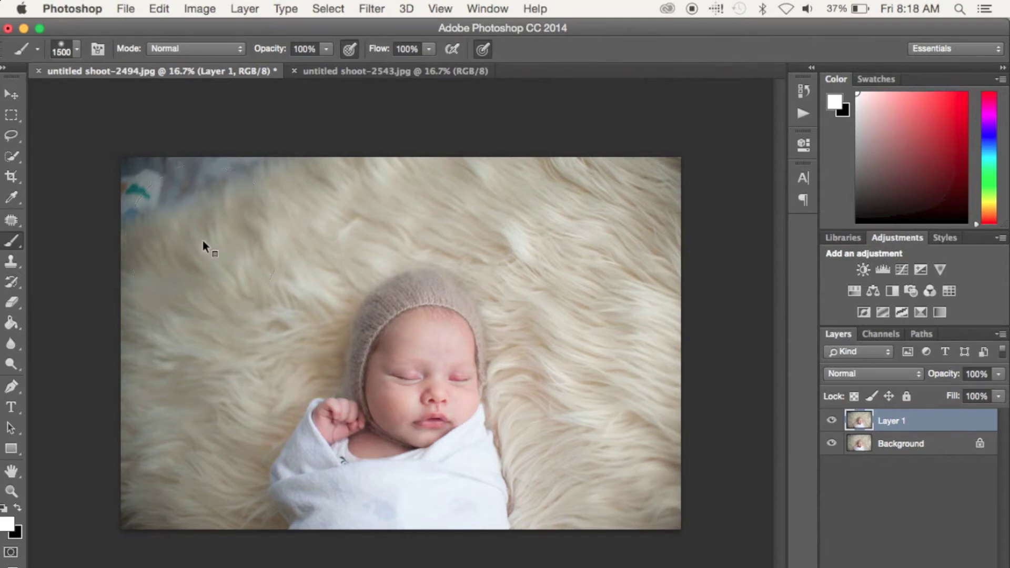
left_click(207, 210, "alt")
key("bracketleft")
key("bracketleft")
key("bracketleft")
key("bracketleft")
key("bracketleft")
key("bracketleft")
mouse_move(276, 48)
left_mouse_down()
mouse_move(242, 62)
mouse_move(232, 47)
left_mouse_up()
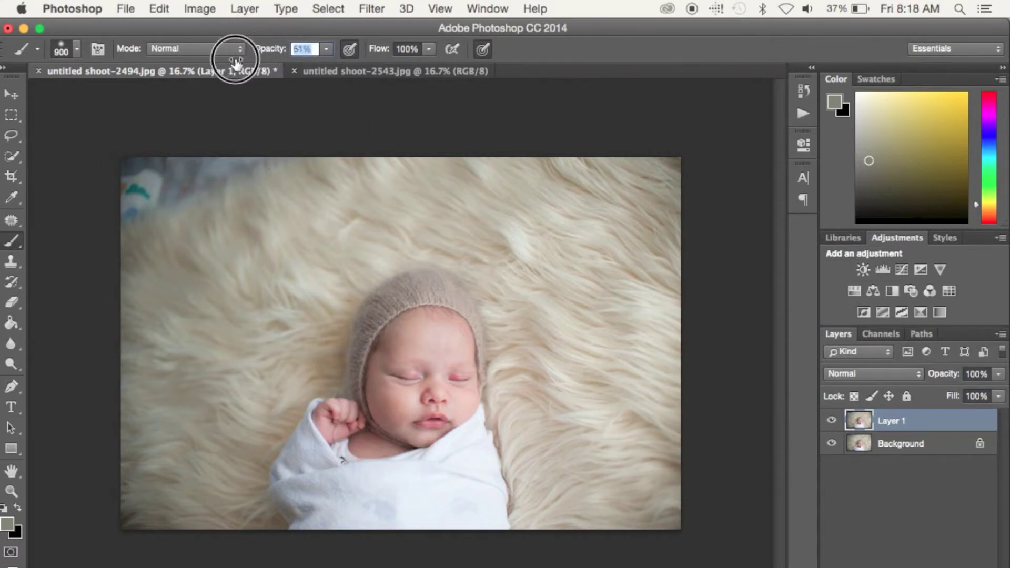
mouse_move(213, 172)
left_mouse_down()
mouse_move(199, 158)
mouse_move(90, 181)
mouse_move(225, 124)
mouse_move(76, 236)
left_mouse_up()
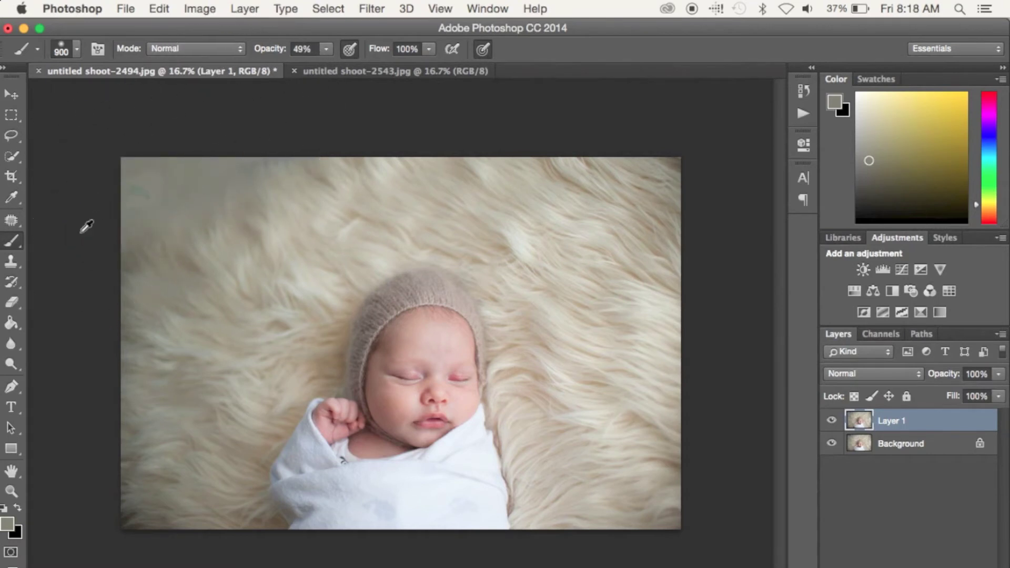
left_click_drag(137, 254, 136, 124)
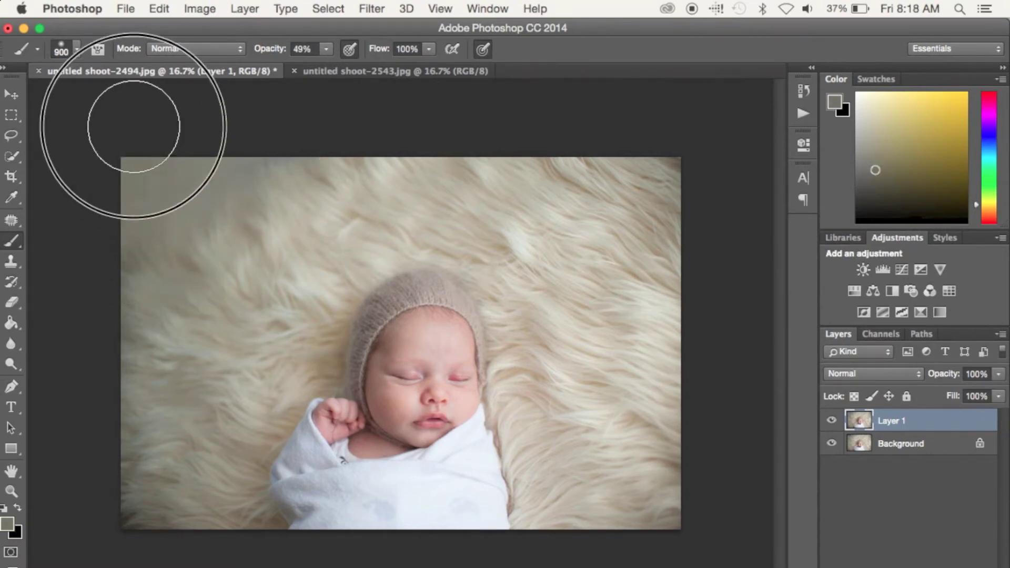
left_click(254, 244, "alt")
mouse_move(255, 245)
left_mouse_down()
mouse_move(128, 189)
mouse_move(113, 151)
mouse_move(180, 173)
mouse_move(275, 178)
left_mouse_up()
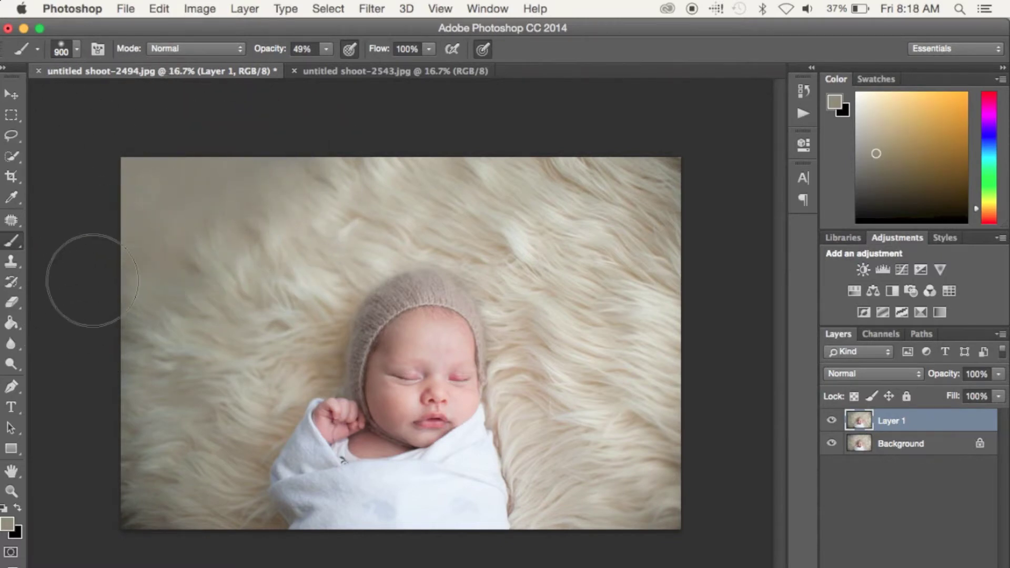
Clone nearby fur texture over the painted upper-left corner with the Clone Stamp at 500 px.
key("s")
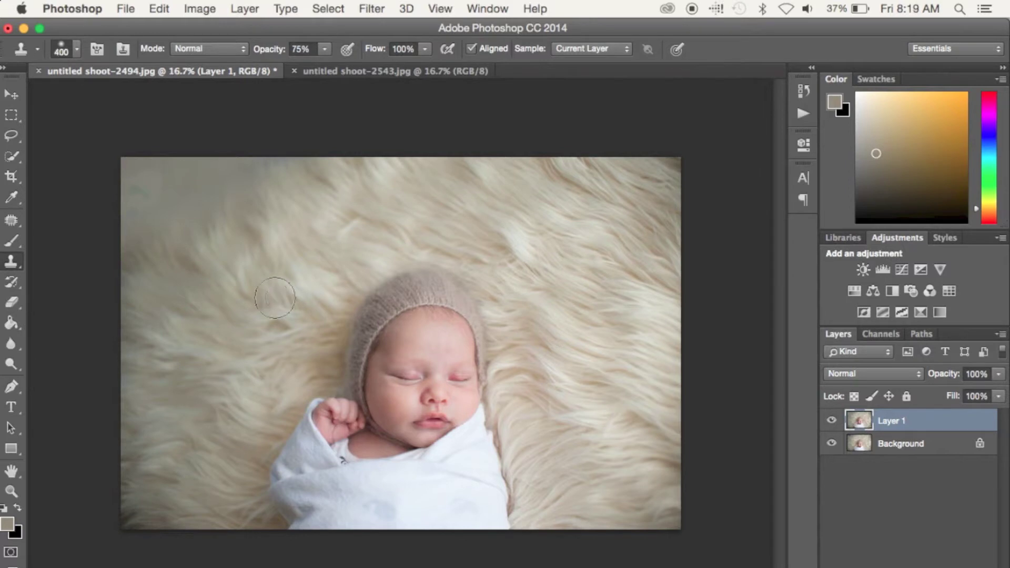
key("bracketright")
key("bracketright")
key("bracketright")
left_click(295, 230, "alt")
mouse_move(208, 198)
left_mouse_down()
mouse_move(257, 180)
mouse_move(134, 263)
mouse_move(175, 183)
mouse_move(133, 193)
left_mouse_up()
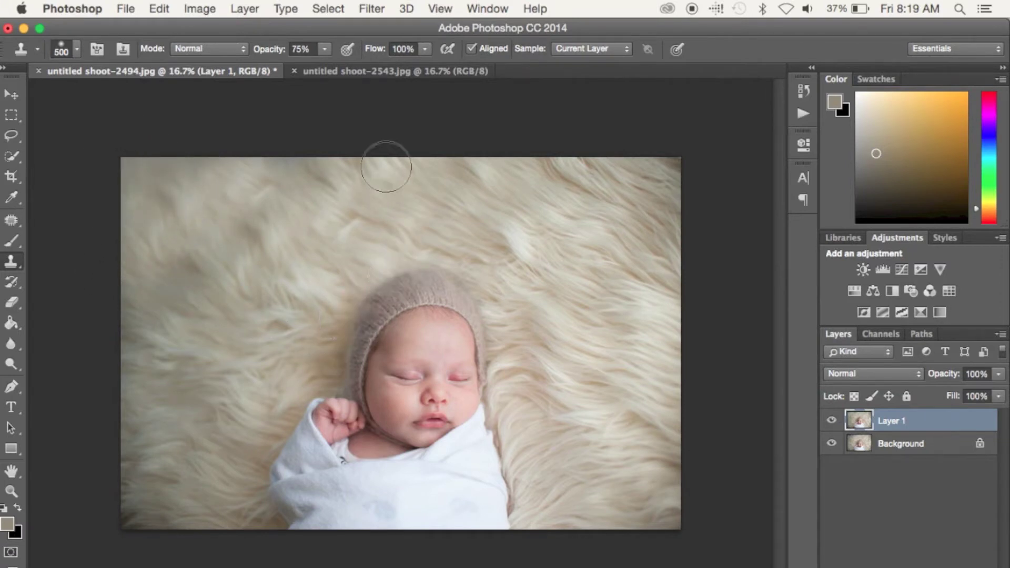
left_click_drag(293, 232, 264, 198)
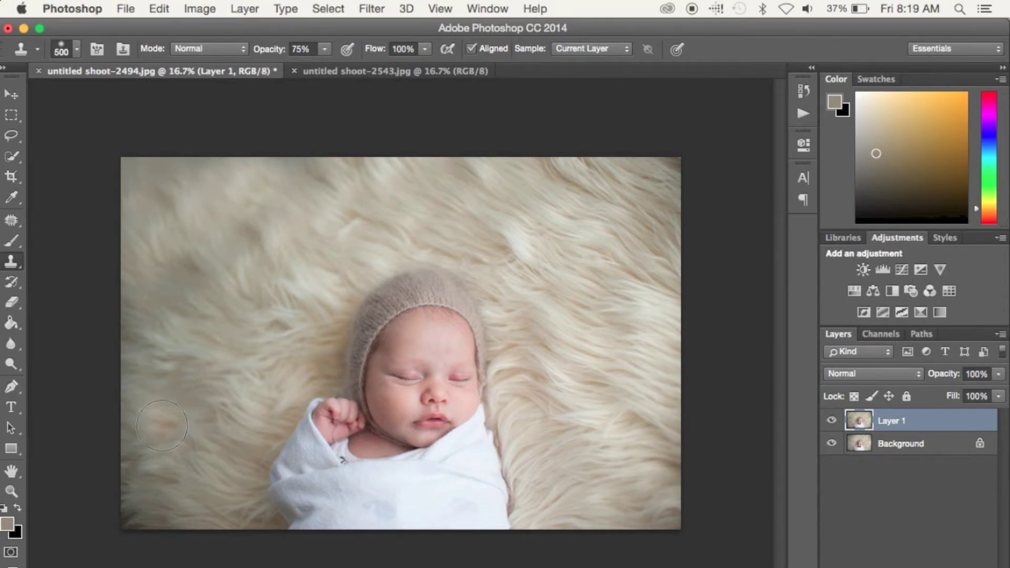
Patch the dark lower-left corner of the photo with adjacent fur, undoing and redoing the first patch, and deselect.
key("j")
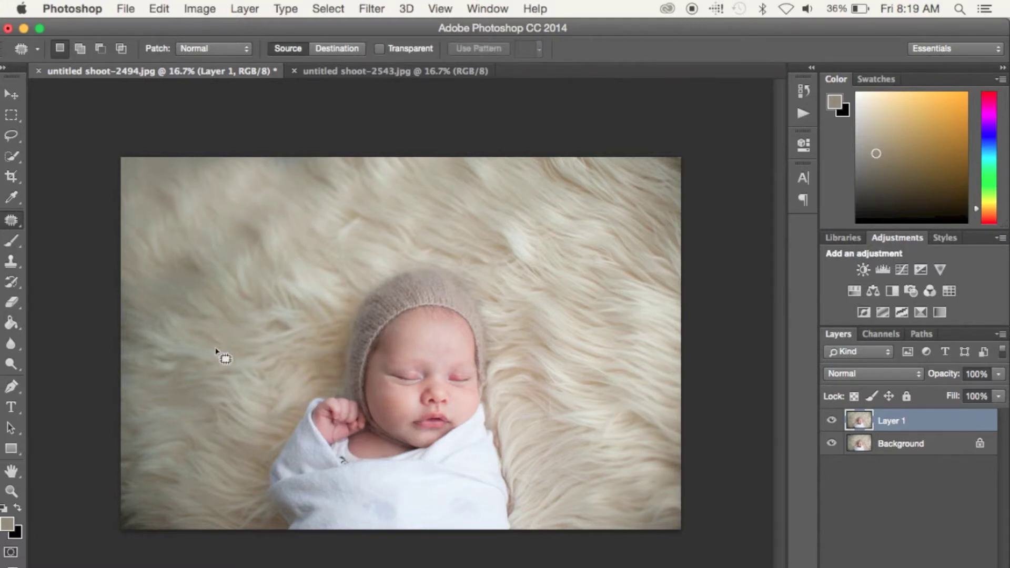
mouse_move(113, 489)
left_mouse_down()
mouse_move(159, 523)
mouse_move(138, 547)
mouse_move(109, 534)
mouse_move(113, 488)
mouse_move(176, 495)
left_mouse_up()
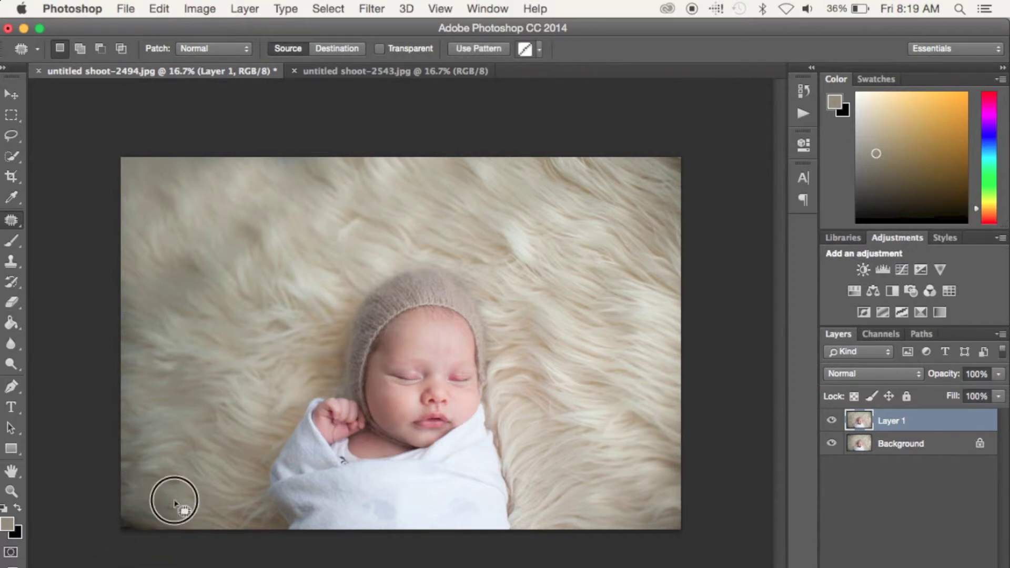
key("super+d")
key("super+z")
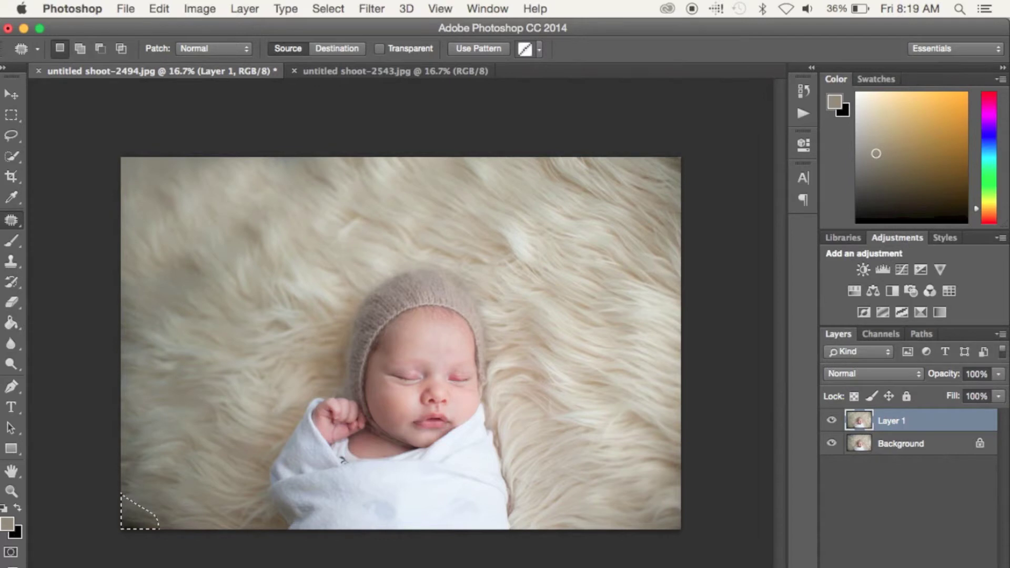
left_click_drag(135, 519, 172, 518)
key("super+d")
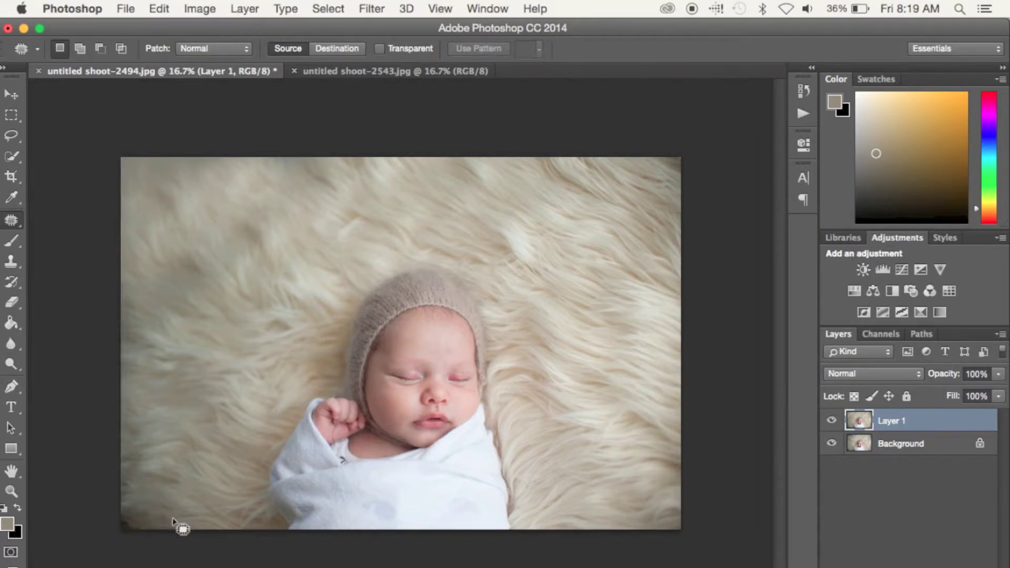
Clone sampled fur over the remaining dark lower-left corner and flatten the image.
key("s")
left_click(195, 484, "alt")
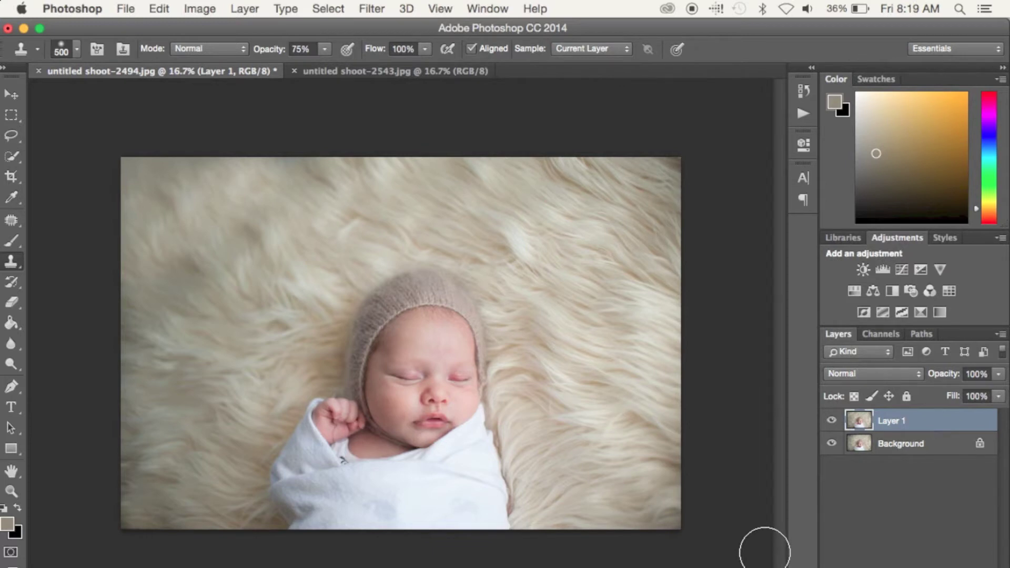
right_click(896, 446)
left_click(837, 556)
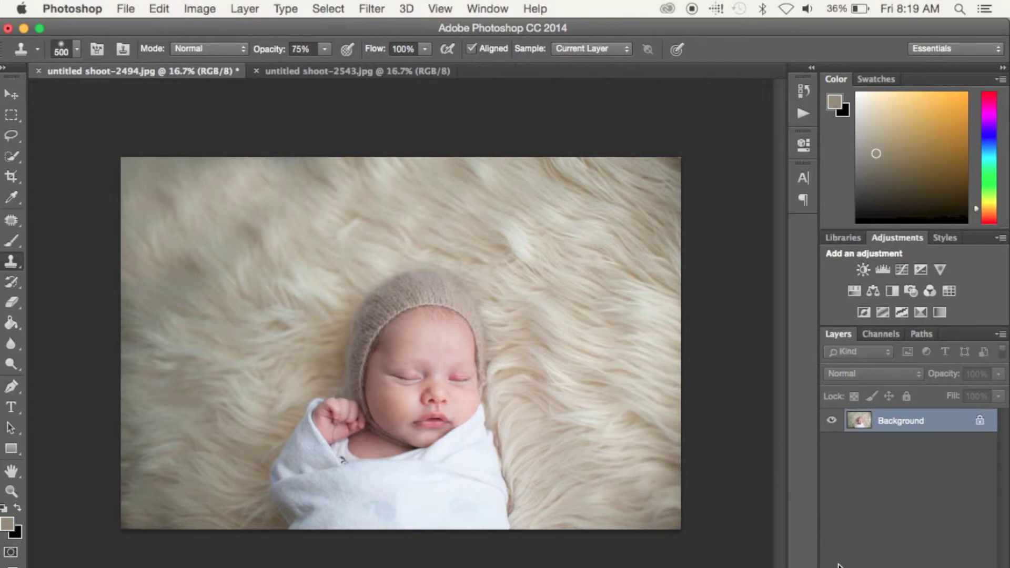
Collapse the expanded action sets and expand the Paintbox set to reach its neutral fades.
left_click(802, 113)
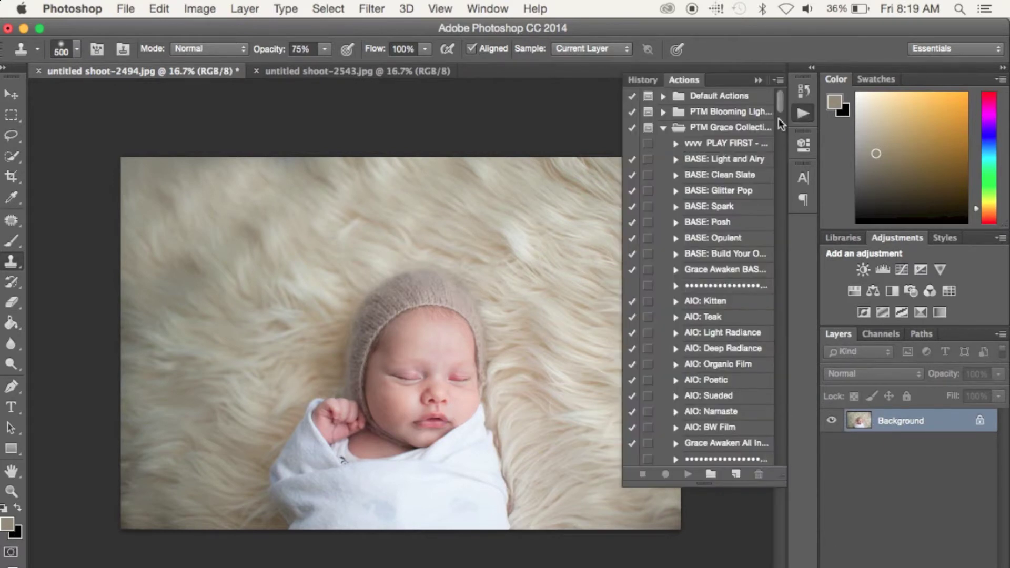
left_click(662, 127)
scroll(684, 211, "down", 10)
left_click(663, 214)
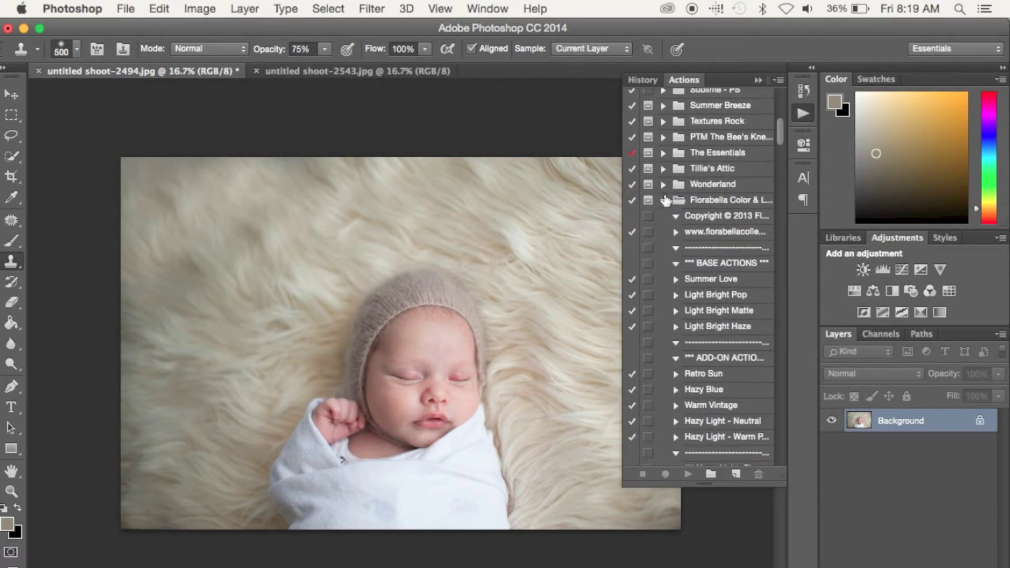
scroll(665, 200, "down", 2)
left_click(662, 178)
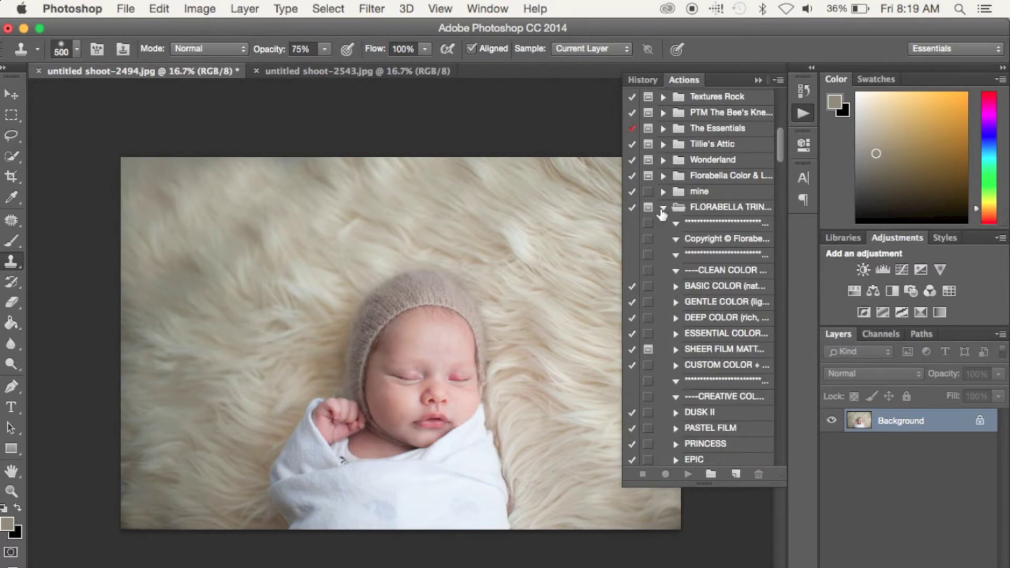
left_click(662, 208)
left_click(662, 240)
left_click(664, 303)
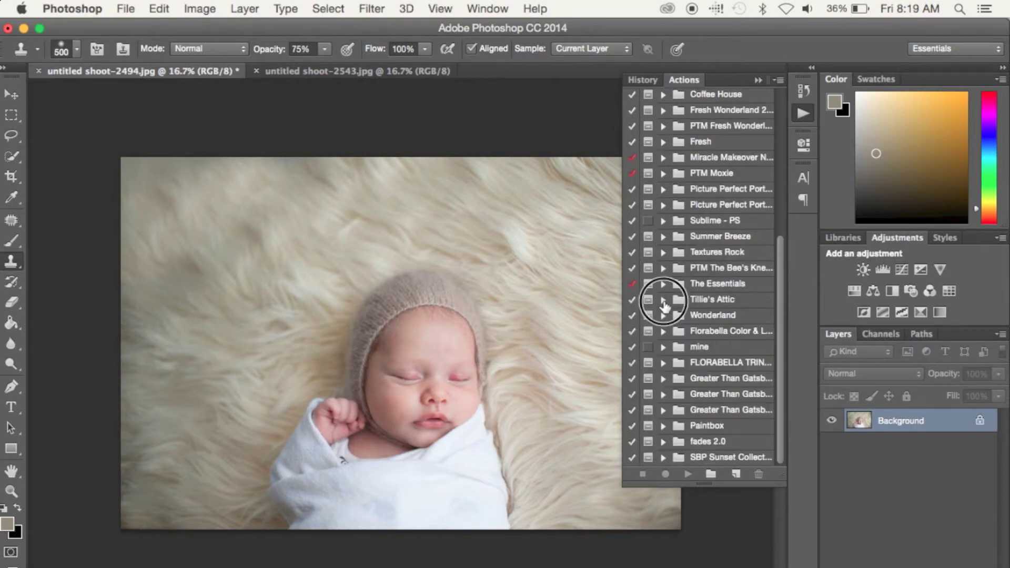
left_click(663, 426)
scroll(664, 433, "down", 5)
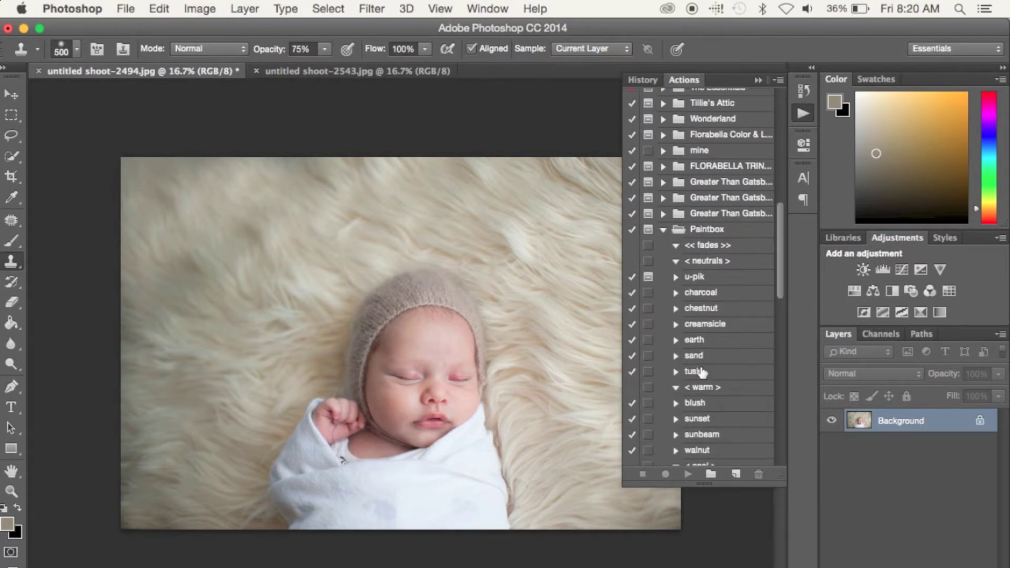
Run the Paintbox tusk action and set the tusk layer's opacity to 89%.
left_click(702, 372)
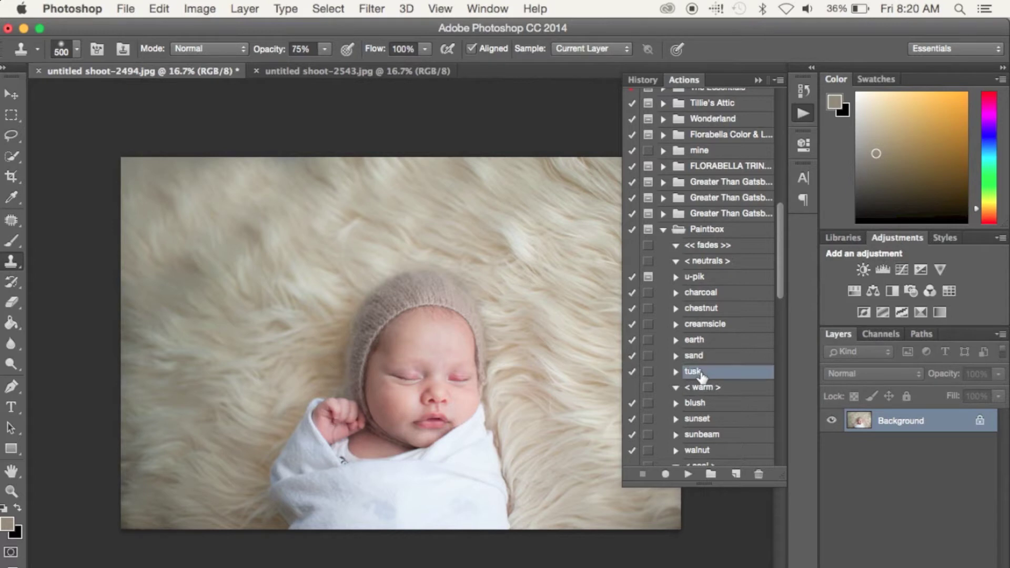
left_click(689, 475)
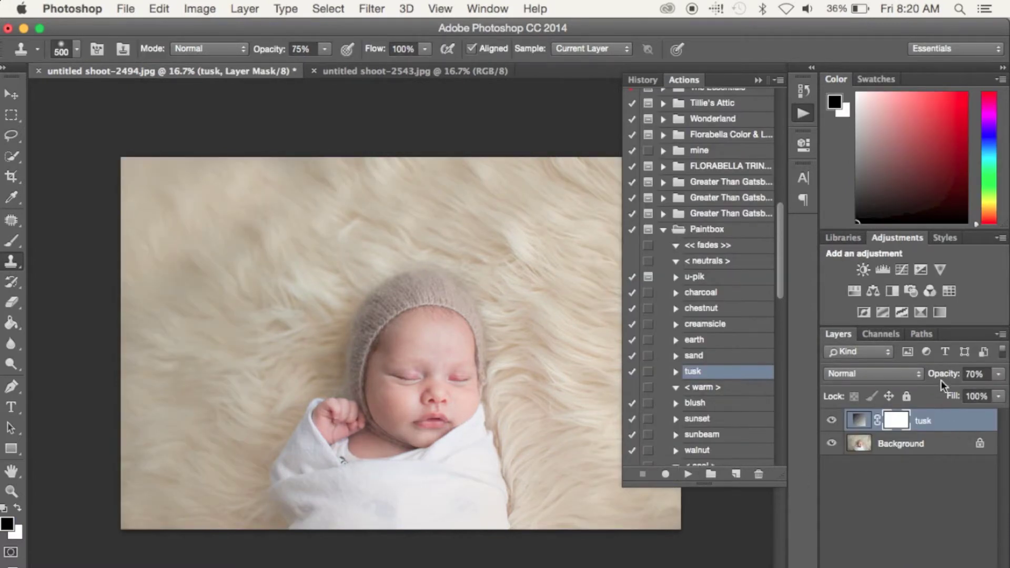
left_click_drag(941, 375, 973, 374)
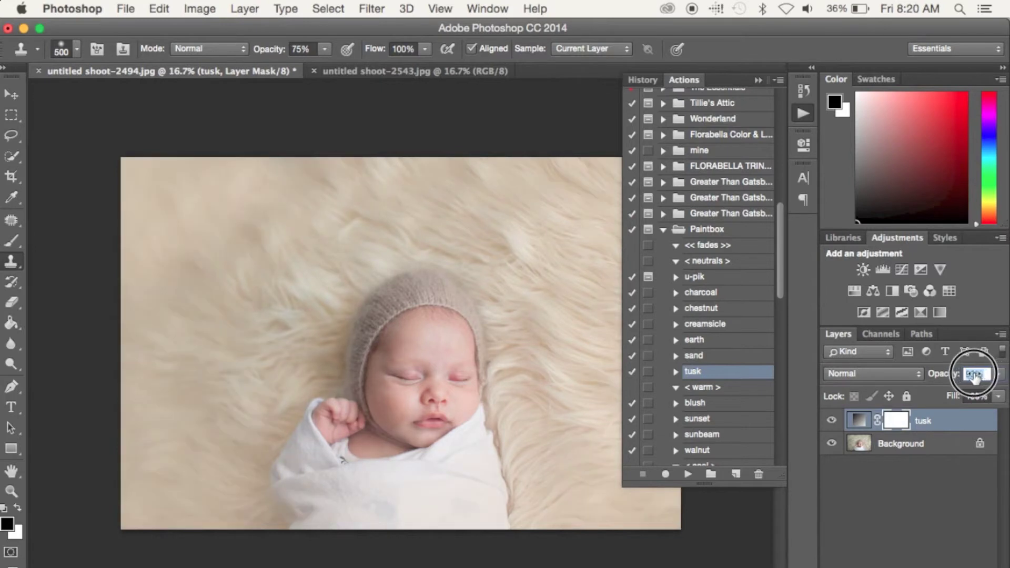
left_click(945, 412)
Run the Paintbox sand action directly above the Background layer and mask its effect off the baby with a 49% opacity brush.
left_click(895, 443)
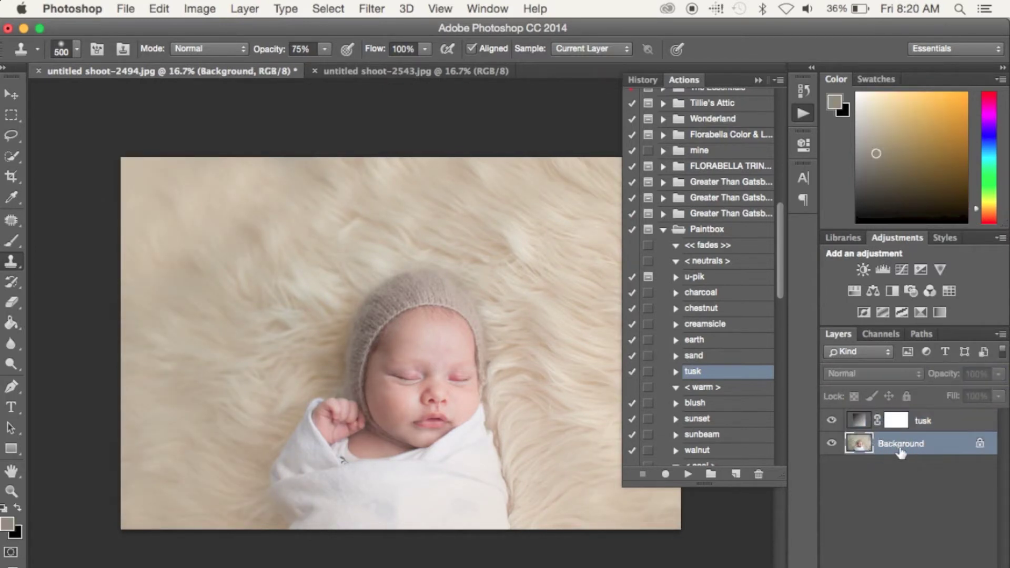
left_click(705, 359)
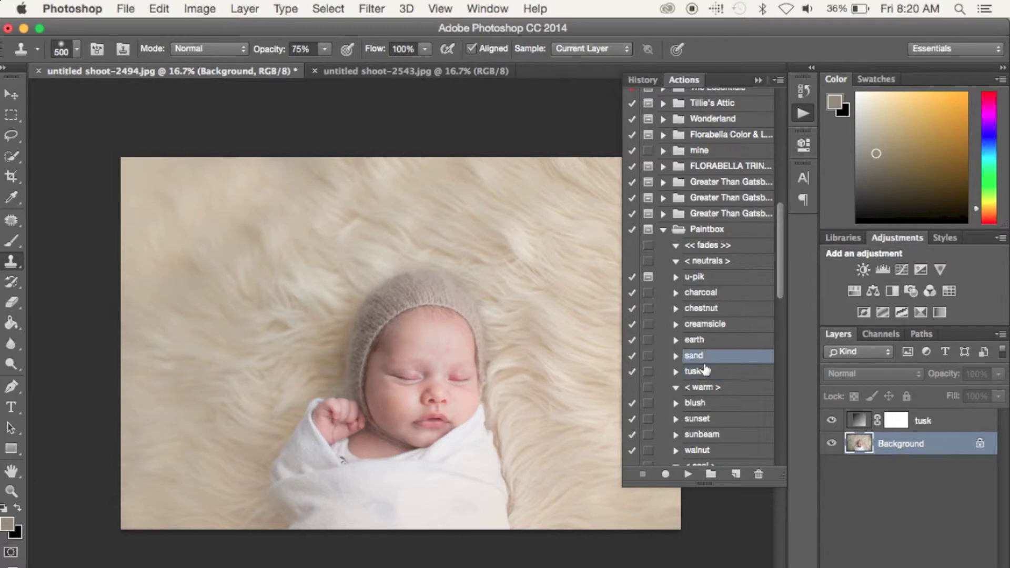
left_click(685, 476)
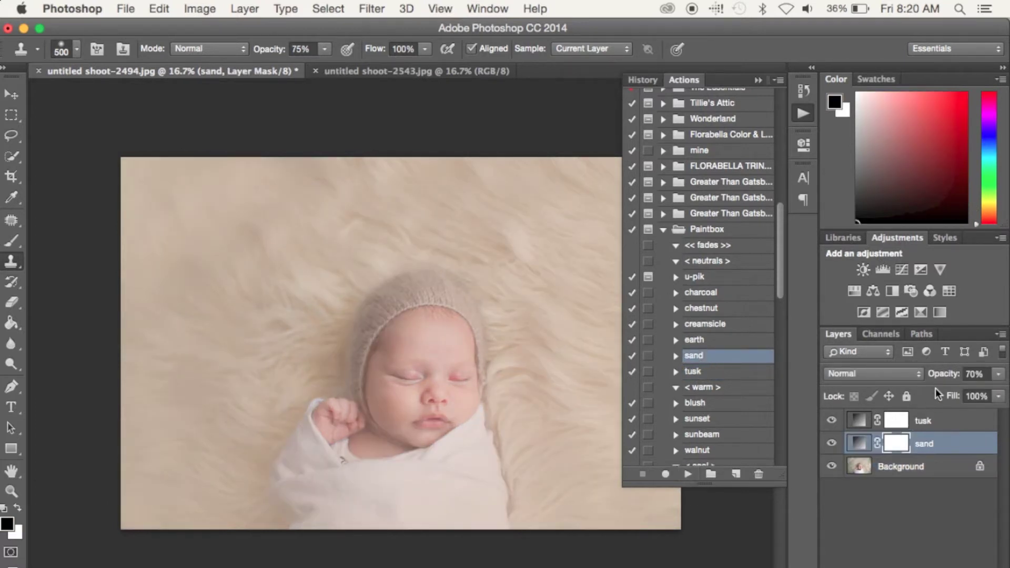
key("b")
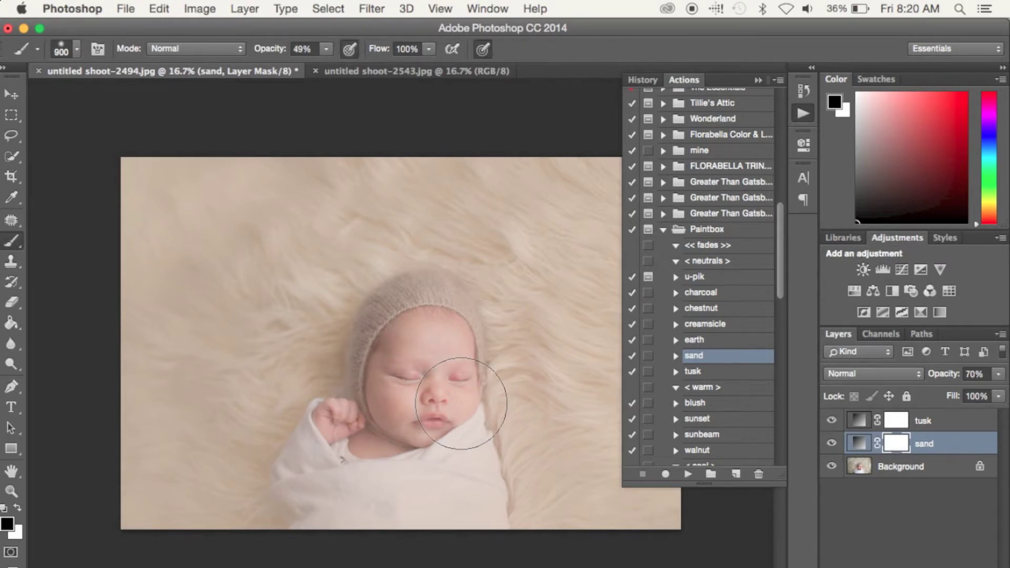
mouse_move(444, 369)
left_mouse_down()
mouse_move(392, 361)
mouse_move(388, 417)
mouse_move(333, 492)
mouse_move(437, 361)
mouse_move(405, 514)
mouse_move(433, 361)
mouse_move(410, 358)
mouse_move(428, 361)
mouse_move(428, 451)
mouse_move(326, 484)
mouse_move(449, 367)
mouse_move(401, 469)
mouse_move(401, 377)
left_mouse_up()
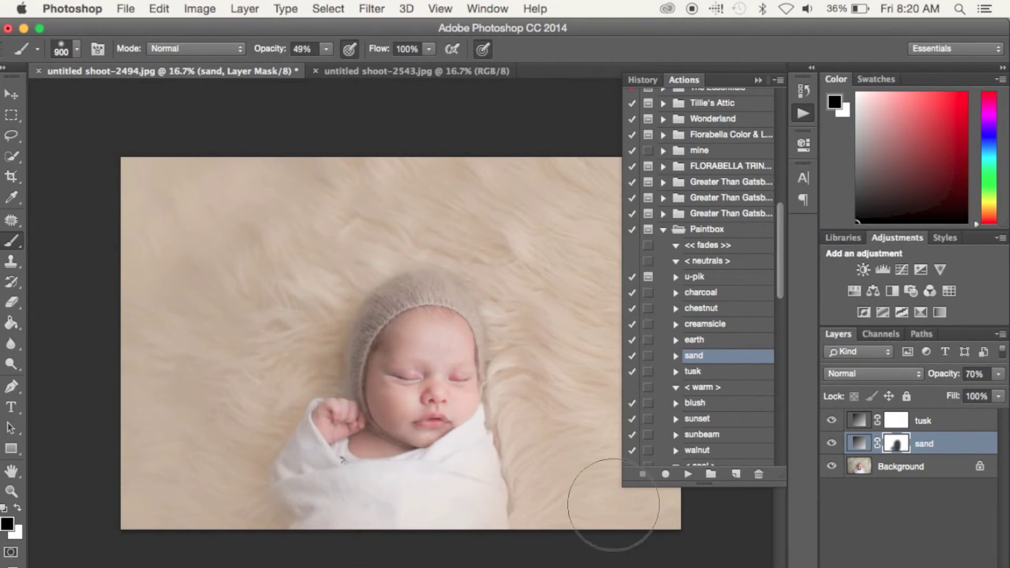
Paint black on the tusk layer's mask over the baby, reducing the brush to 400 px for the smaller areas.
left_click(904, 419)
mouse_move(416, 327)
left_mouse_down()
mouse_move(428, 361)
mouse_move(416, 444)
mouse_move(423, 360)
mouse_move(413, 365)
mouse_move(405, 316)
mouse_move(387, 361)
mouse_move(409, 389)
mouse_move(359, 472)
left_mouse_up()
key("bracketleft")
key("bracketleft")
key("bracketleft")
key("bracketleft")
key("bracketleft")
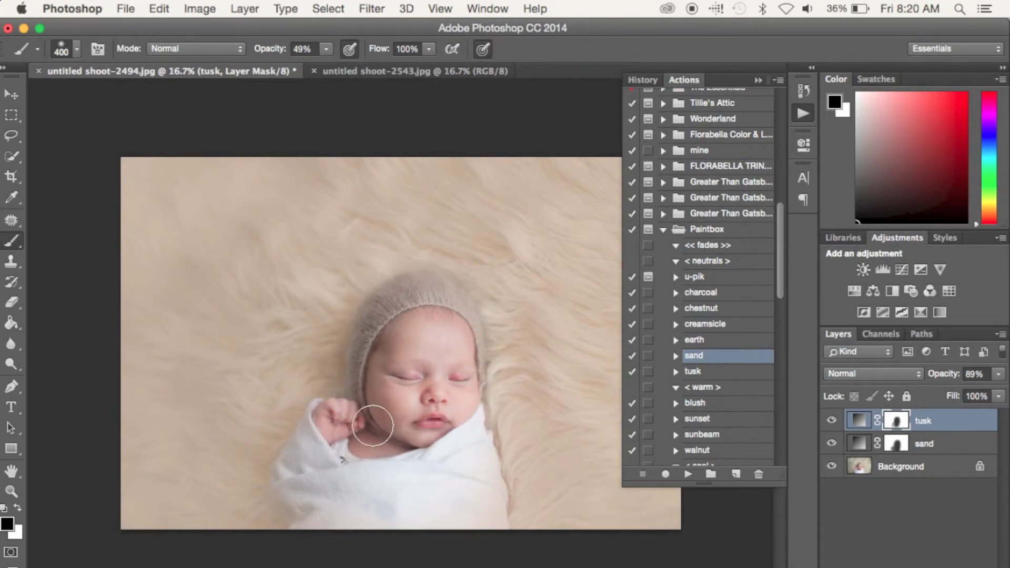
Compare the photo with and without the tusk, sand and Background layers by toggling each one's visibility.
left_click(831, 420)
left_click(831, 420)
left_click(832, 465)
left_click(831, 465)
left_click(830, 447)
left_click(830, 447)
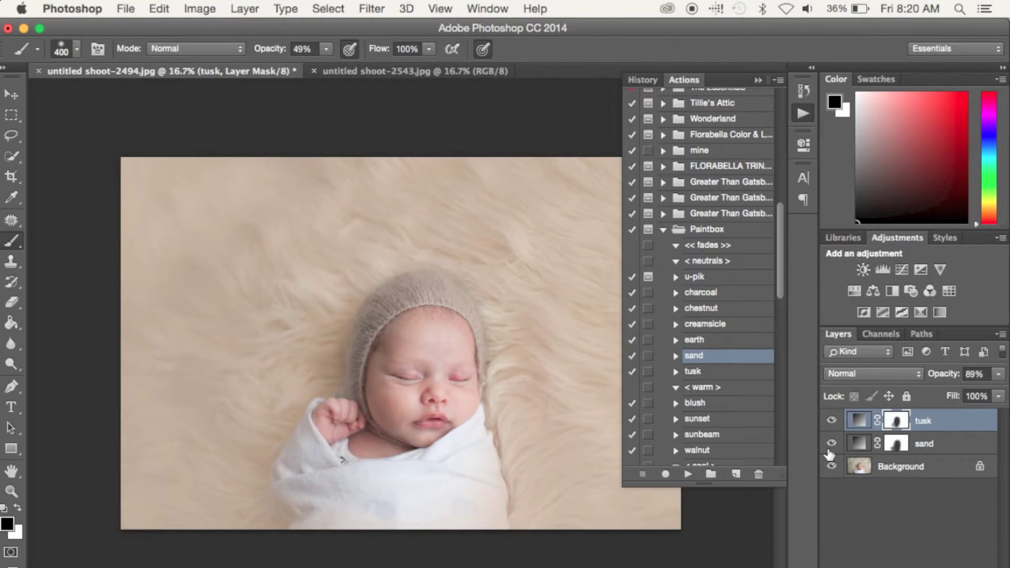
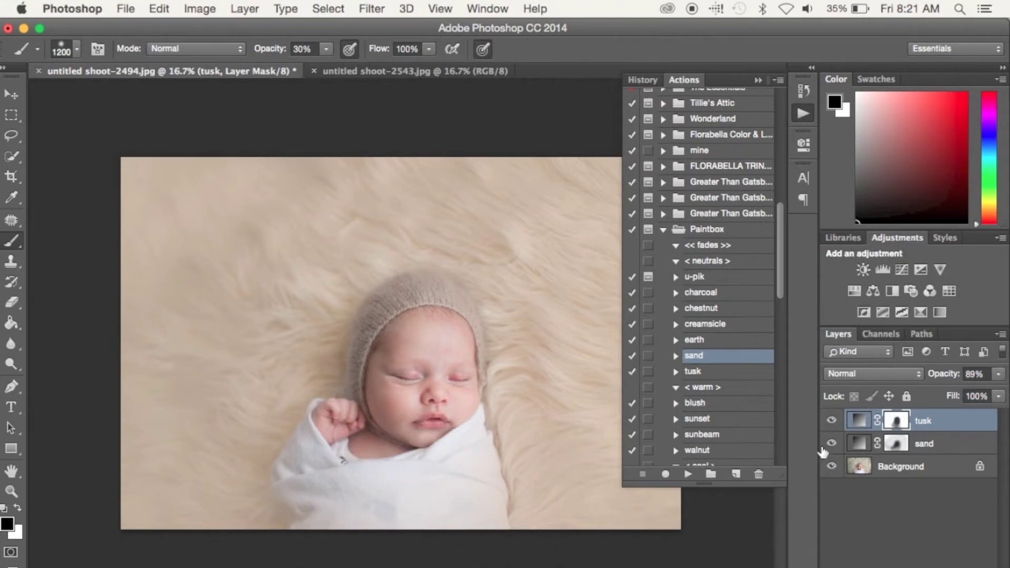
left_click(838, 419)
left_click(838, 419)
Inspect the masked areas of the tusk and sand layers using the red mask overlay.
key("backslash")
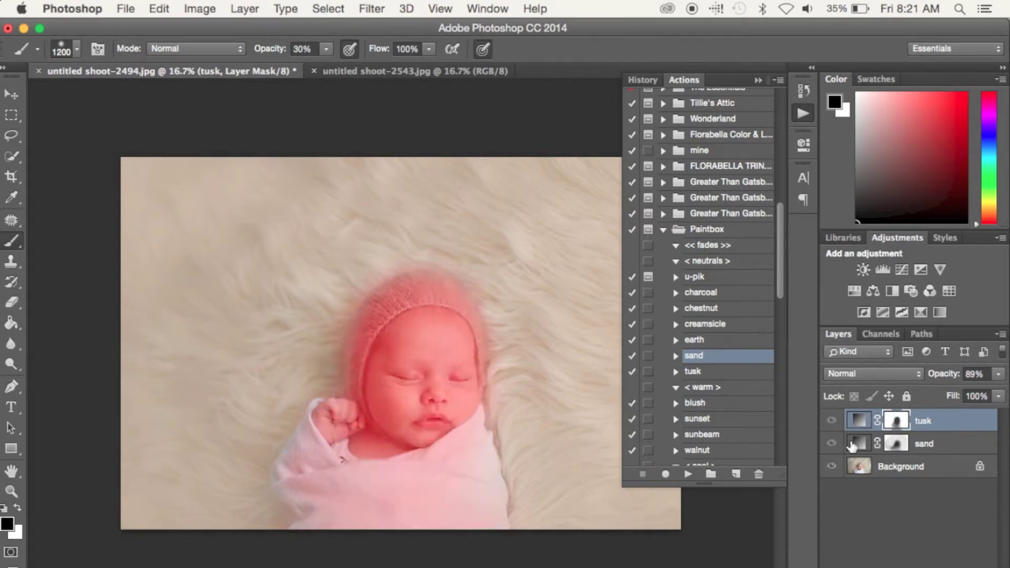
key("backslash")
left_click(904, 445)
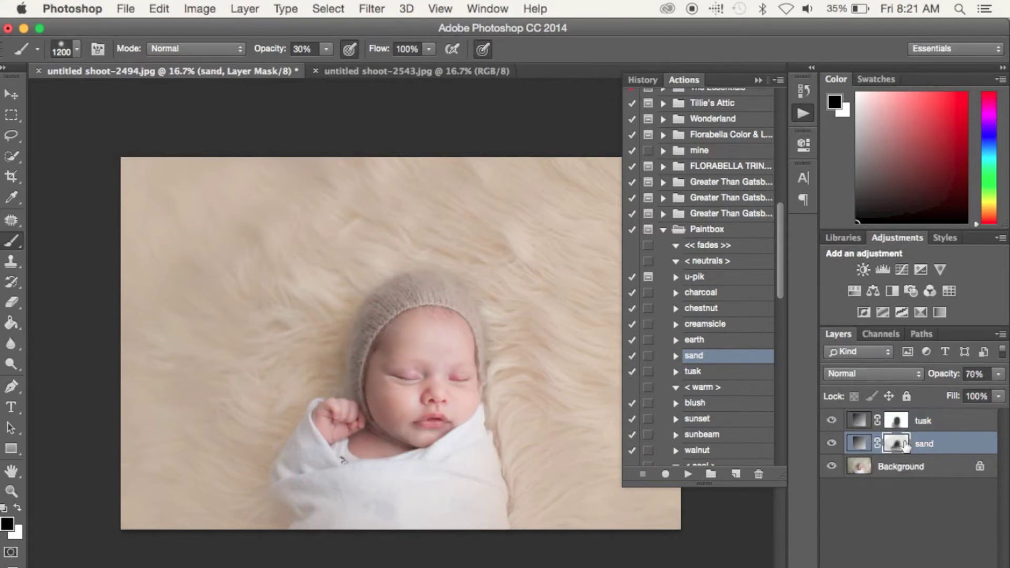
key("backslash")
key("backslash")
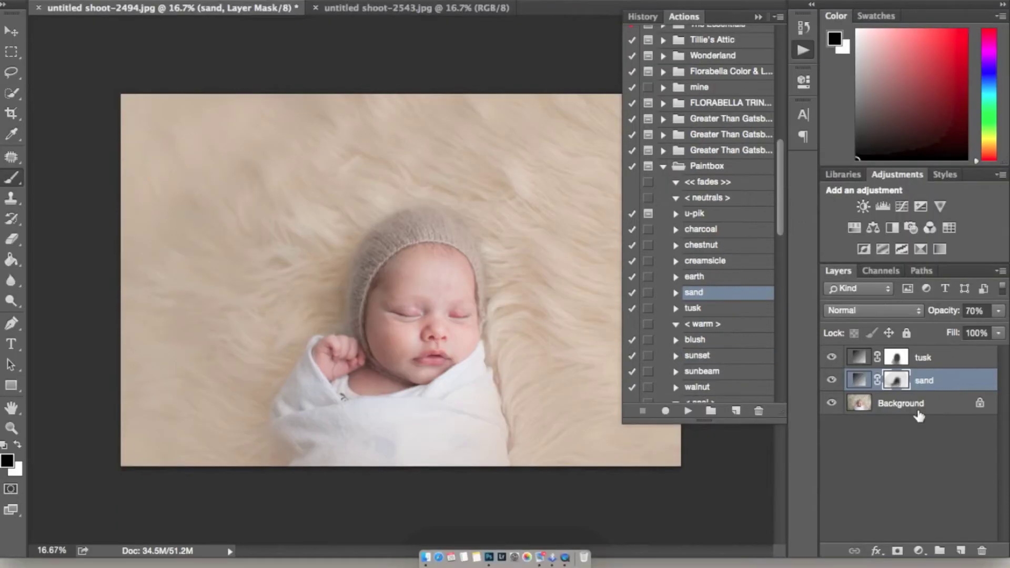
Deselect the sand layer so that no layer is active.
key("XF86MonBrightnessDown")
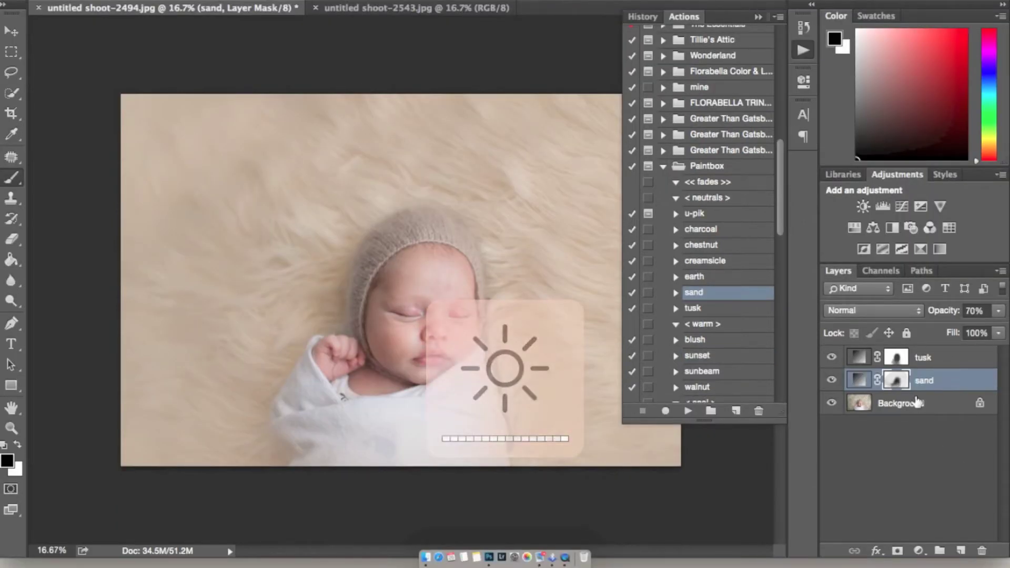
left_click(905, 488)
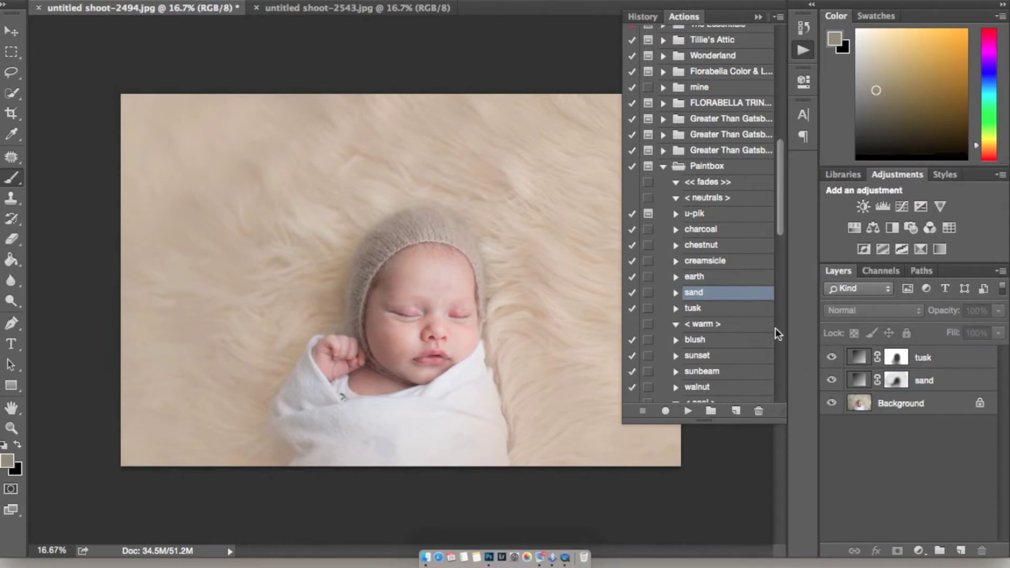
Flatten the image into a single Background layer and take a history snapshot of it.
right_click(897, 409)
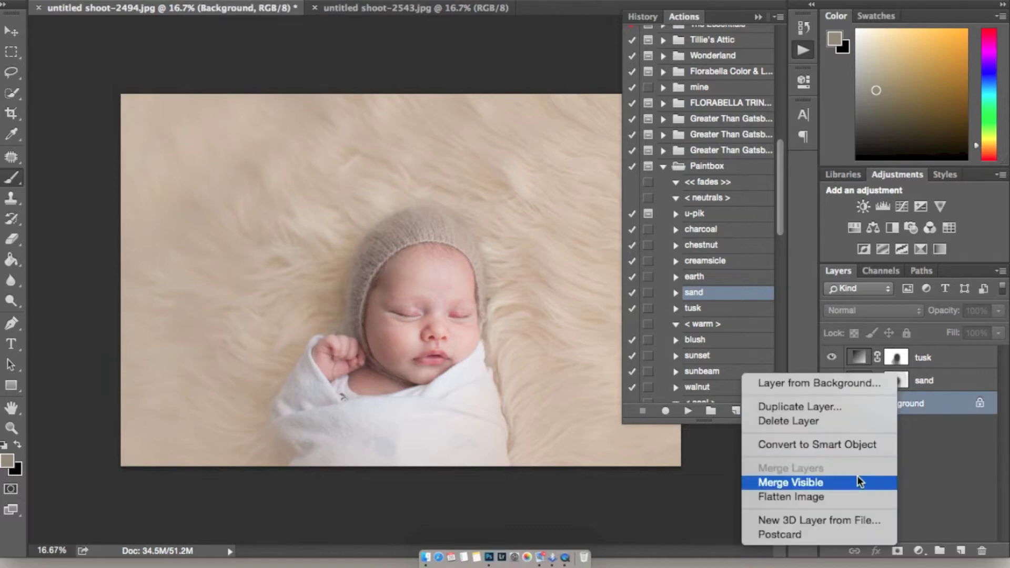
left_click(848, 495)
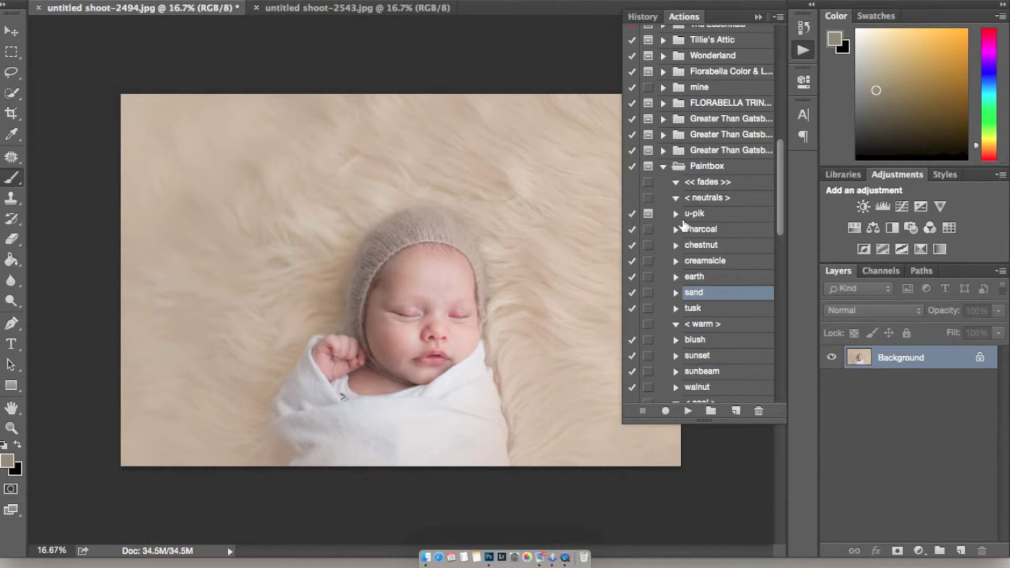
left_click(639, 17)
left_click_drag(730, 395, 759, 410)
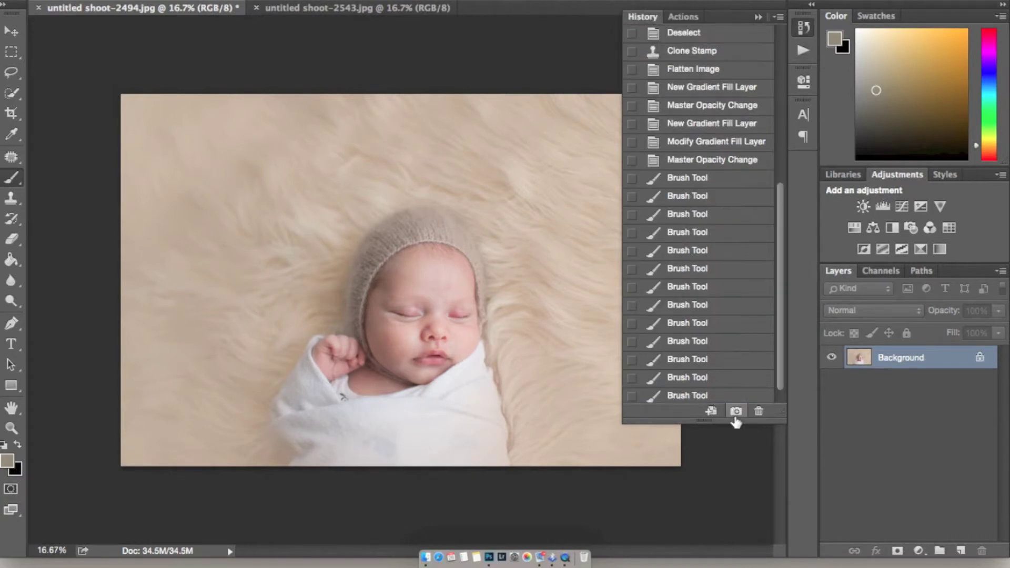
left_click(680, 17)
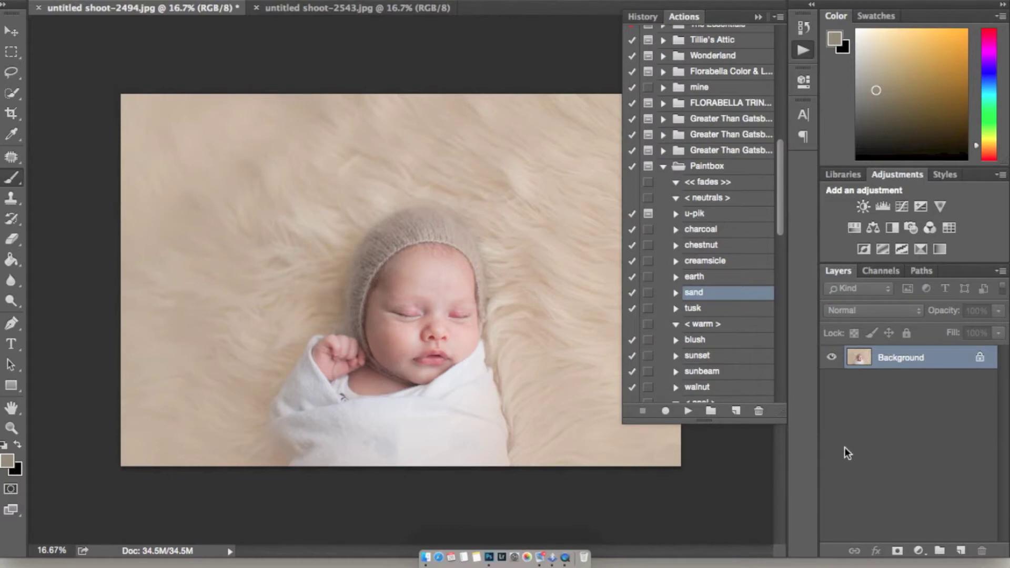
Duplicate the Background layer and patch out the bluish spot on the lower middle of the white wrap.
key("super+j")
key("super+equal")
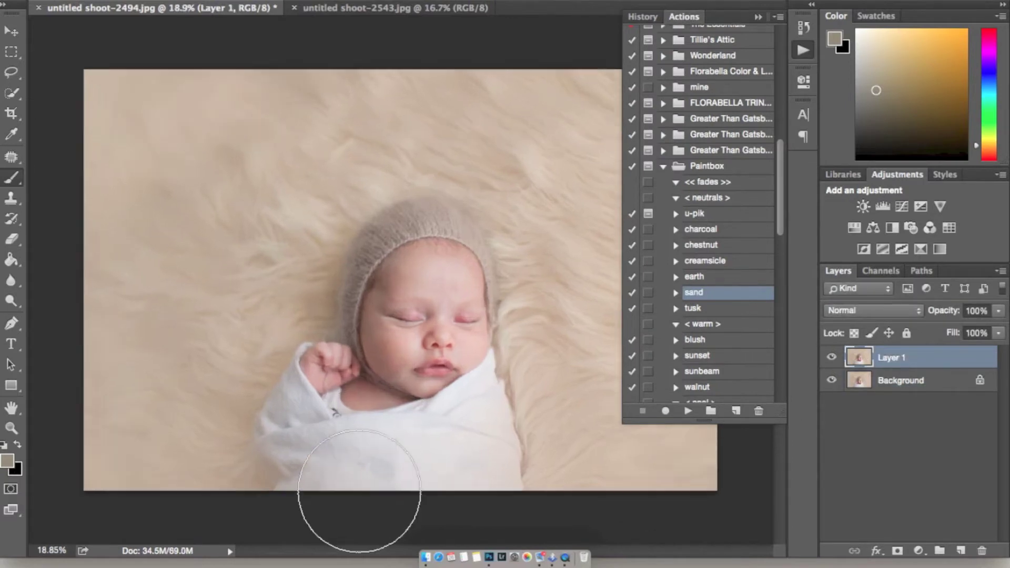
key("bracketright")
key("bracketright")
key("bracketright")
scroll(359, 491, "down", 10)
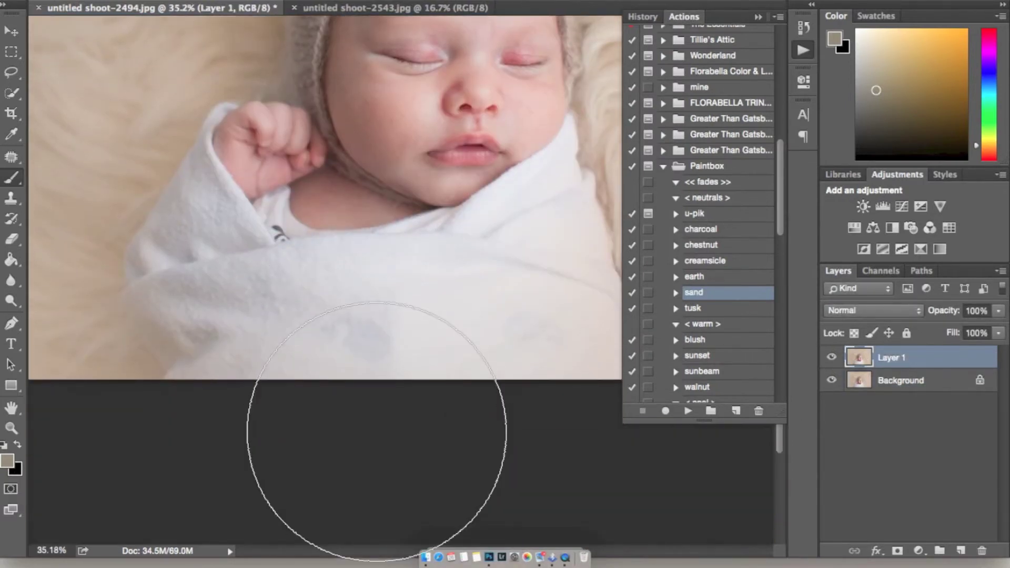
key("j")
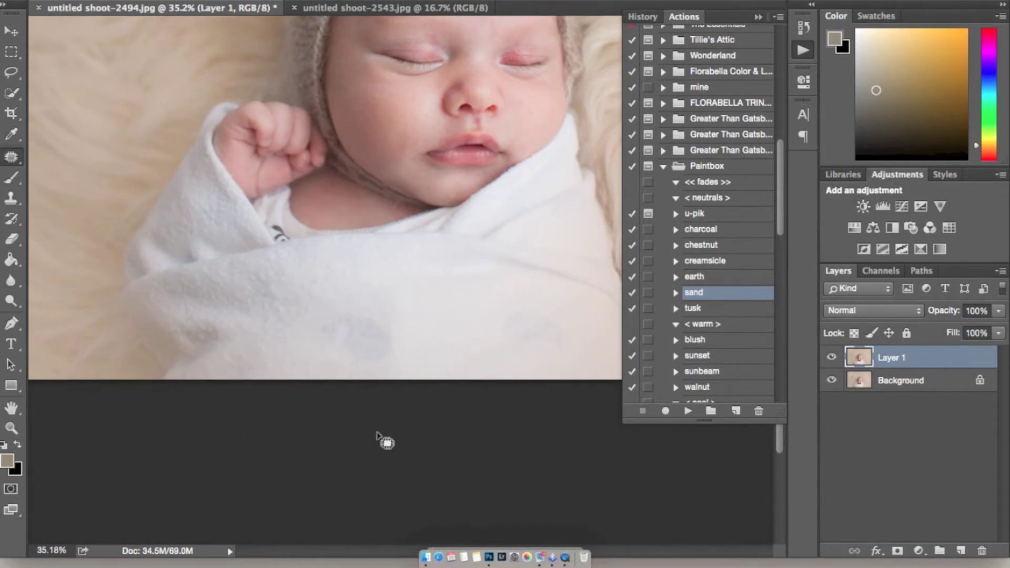
mouse_move(386, 320)
left_mouse_down()
mouse_move(333, 307)
mouse_move(323, 337)
mouse_move(387, 362)
mouse_move(403, 350)
mouse_move(383, 320)
mouse_move(398, 308)
mouse_move(323, 356)
mouse_move(394, 363)
left_mouse_up()
key("ctrl+d")
mouse_move(363, 349)
left_mouse_down()
mouse_move(323, 354)
mouse_move(337, 354)
left_mouse_up()
key("ctrl+d")
Patch out the fainter bluish spot on the wrap's lower right using clean fabric.
mouse_move(565, 315)
left_mouse_down()
mouse_move(529, 311)
mouse_move(493, 326)
mouse_move(556, 352)
mouse_move(583, 331)
mouse_move(568, 320)
mouse_move(536, 331)
mouse_move(483, 310)
left_mouse_up()
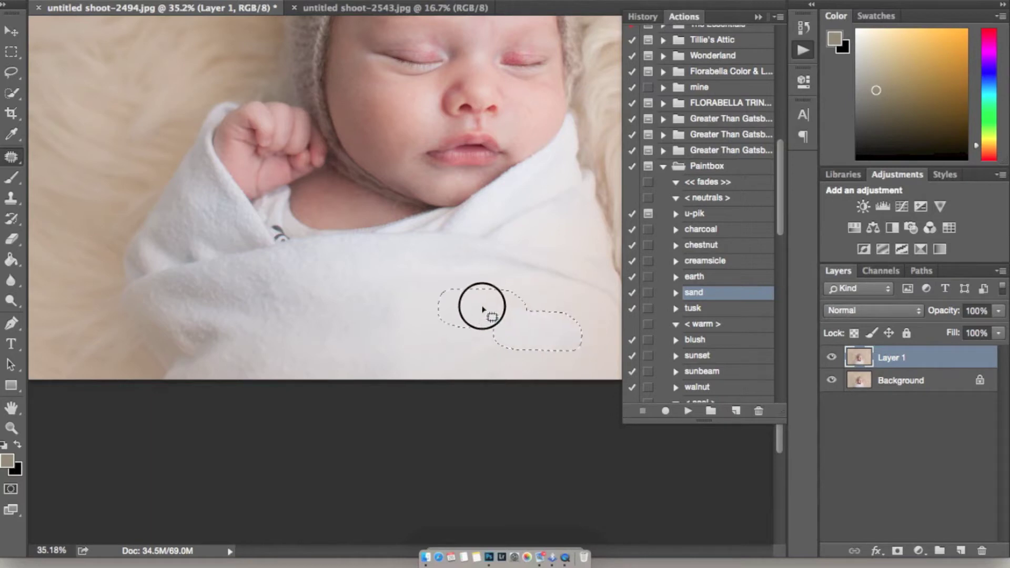
key("ctrl+d")
mouse_move(587, 334)
left_mouse_down()
mouse_move(553, 344)
mouse_move(596, 344)
mouse_move(510, 335)
left_mouse_up()
key("ctrl+d")
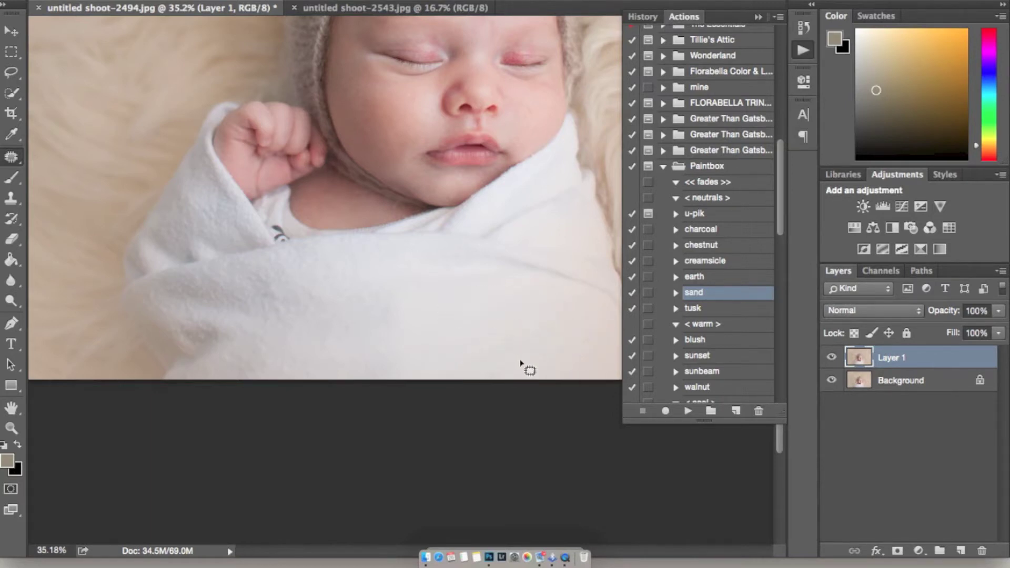
Patch out the dark print on the shirt neckline below the baby's hand and clean up the adjoining wrap edge.
scroll(520, 363, "left", 2)
scroll(521, 363, "right", 10)
scroll(520, 362, "down", 3)
scroll(521, 363, "left", 3)
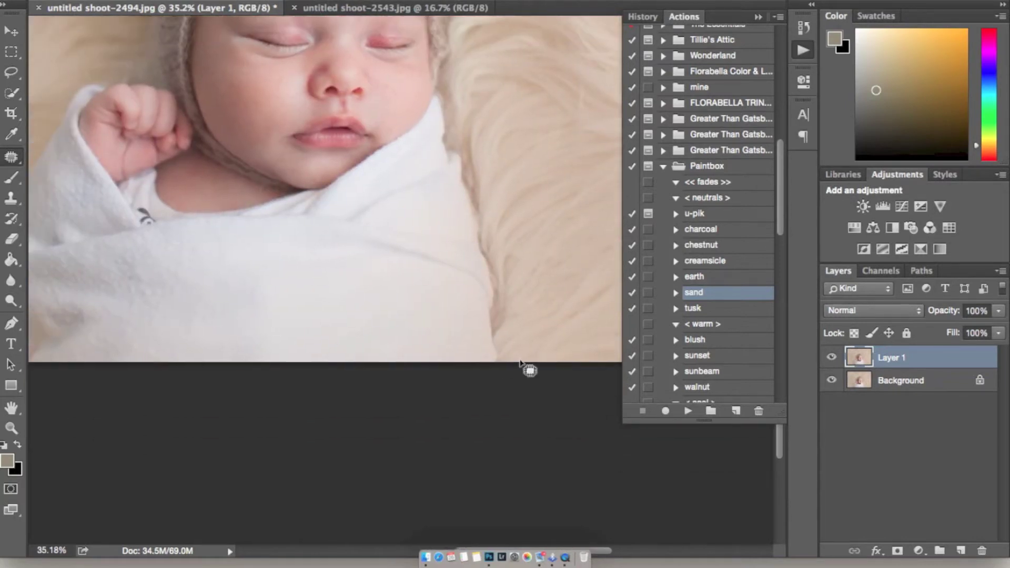
scroll(520, 363, "up", 3)
scroll(521, 363, "left", 4)
scroll(521, 363, "left", 3)
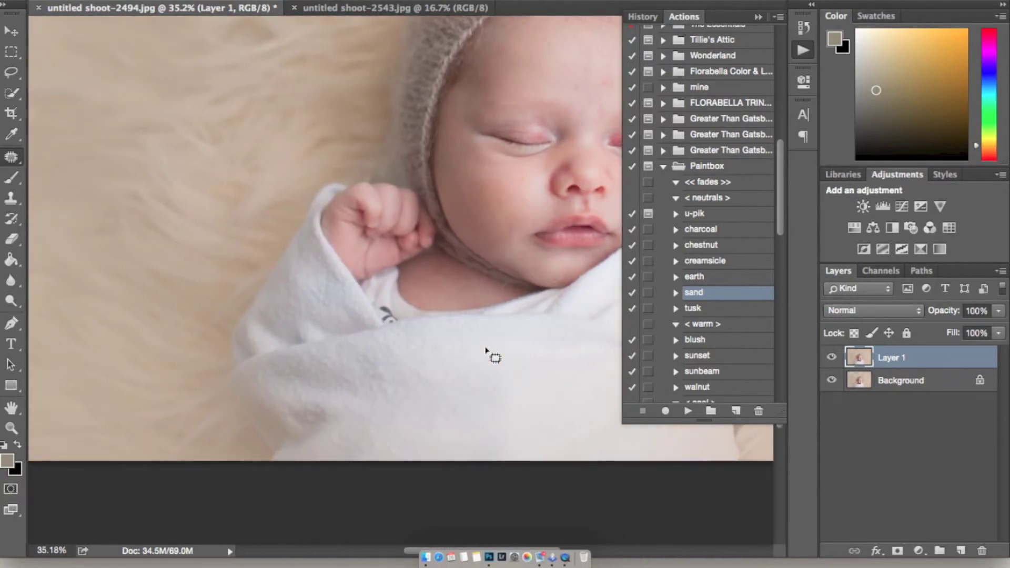
mouse_move(393, 316)
left_mouse_down()
mouse_move(379, 298)
mouse_move(386, 320)
mouse_move(401, 320)
mouse_move(388, 316)
mouse_move(390, 300)
mouse_move(392, 324)
mouse_move(402, 321)
mouse_move(394, 322)
mouse_move(408, 349)
left_mouse_up()
left_click(388, 314)
scroll(390, 326, "up", 5)
scroll(386, 323, "up", 4)
mouse_move(330, 410)
left_mouse_down()
mouse_move(335, 436)
mouse_move(334, 424)
mouse_move(349, 435)
left_mouse_up()
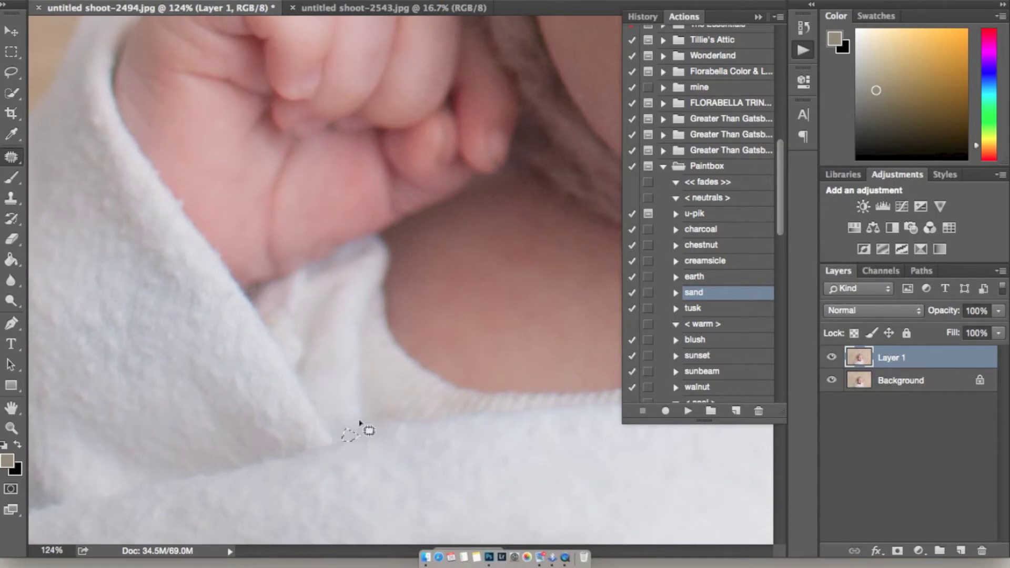
Patch out the curled lint fiber on the baby's chin using nearby clean skin.
scroll(385, 429, "up", 10)
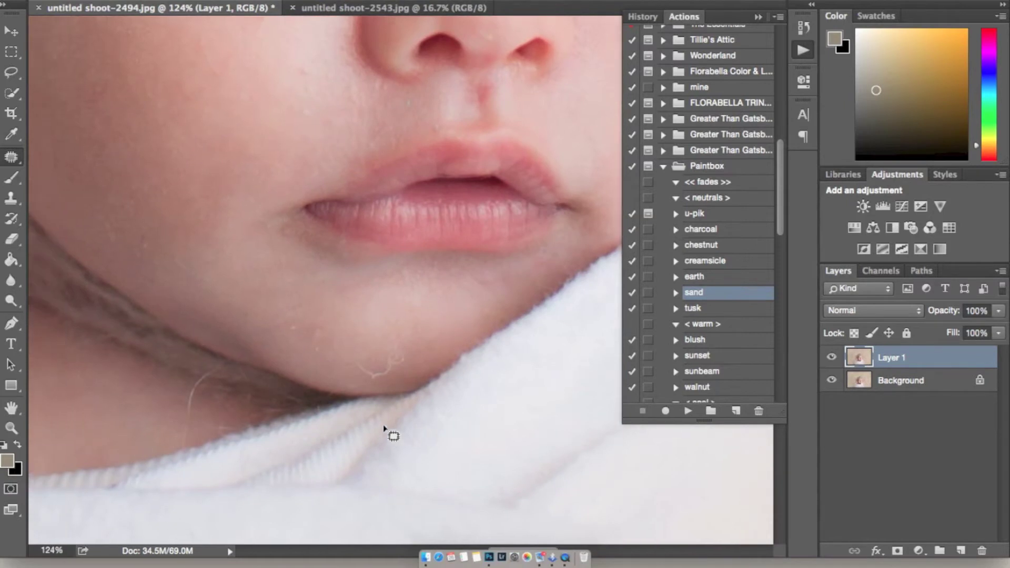
scroll(383, 424, "up", 2)
scroll(382, 424, "left", 2)
mouse_move(394, 421)
left_mouse_down()
mouse_move(396, 445)
mouse_move(415, 441)
mouse_move(430, 414)
mouse_move(413, 397)
mouse_move(400, 413)
mouse_move(392, 403)
mouse_move(439, 428)
left_mouse_up()
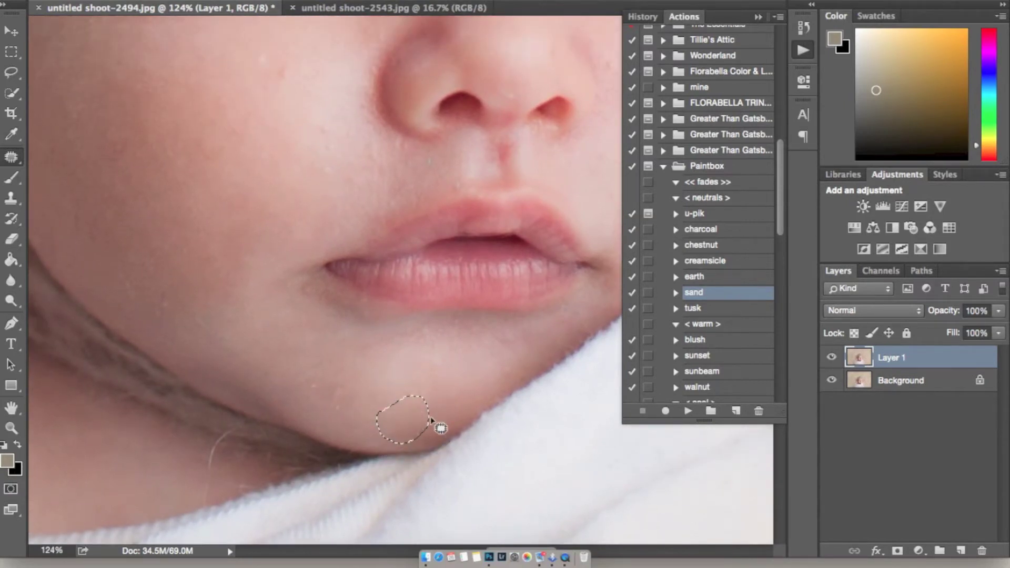
Patch out the stray hair on the baby's neck below the bonnet strap and remove the selection.
scroll(437, 427, "up", 10)
scroll(438, 427, "up", 8)
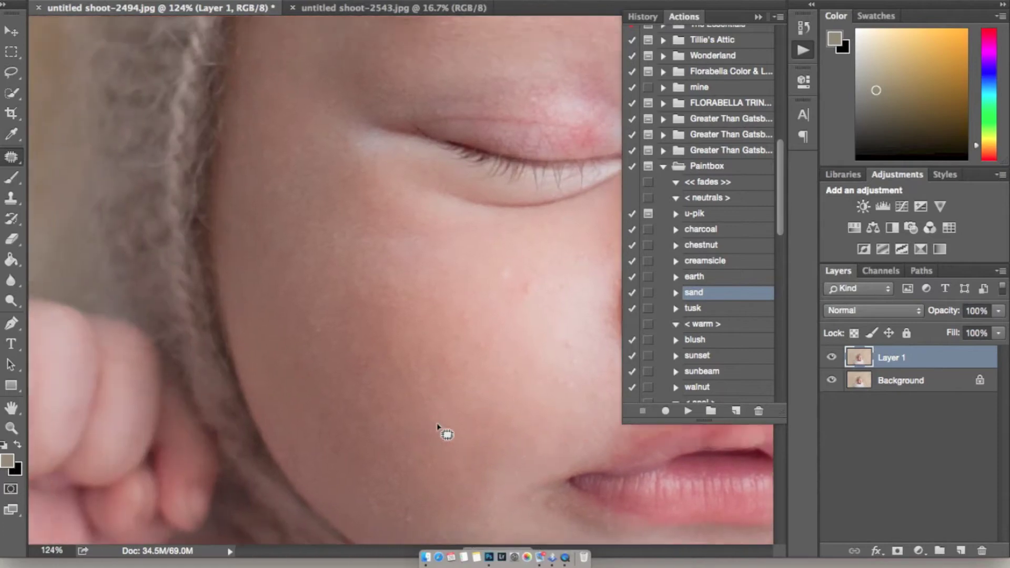
scroll(437, 427, "up", 3)
scroll(438, 426, "down", 15)
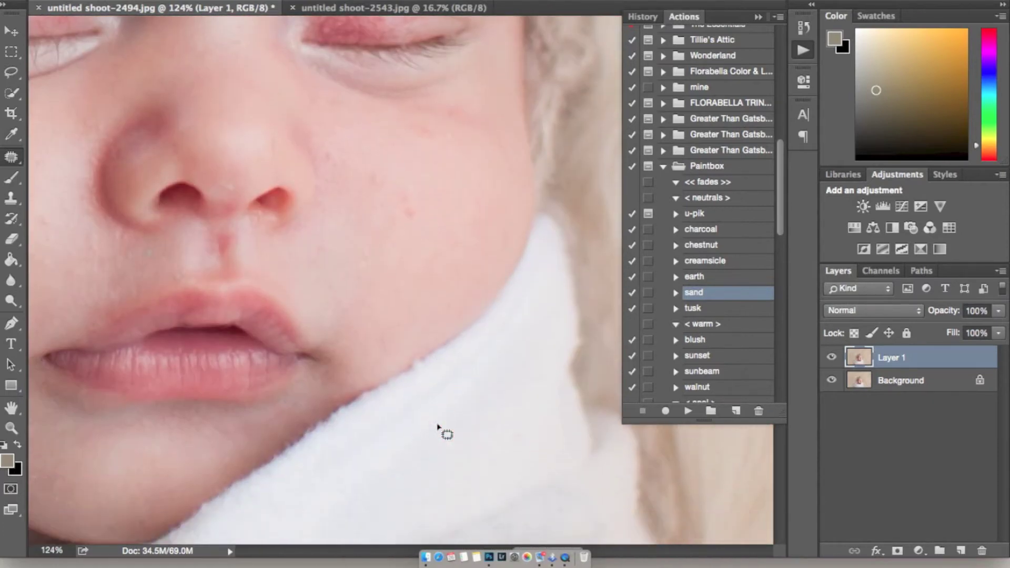
scroll(437, 427, "up", 3)
scroll(437, 427, "left", 3)
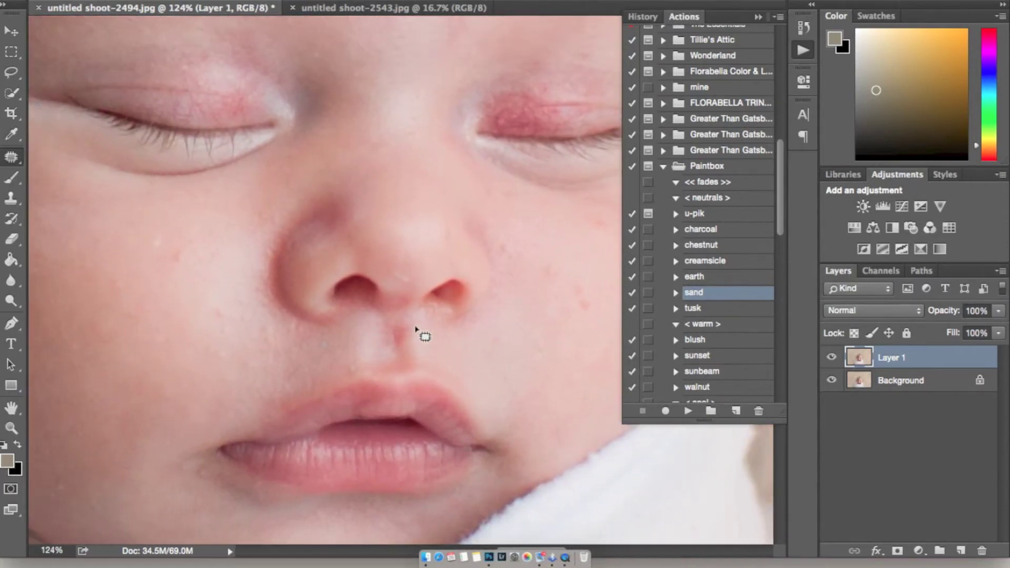
scroll(413, 317, "down", 6)
scroll(414, 317, "left", 5)
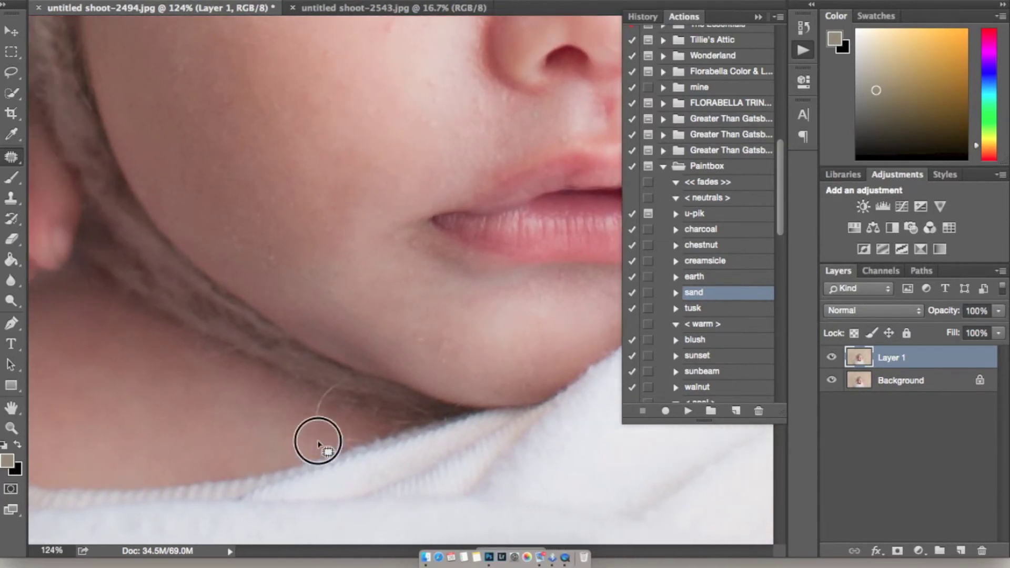
mouse_move(344, 398)
left_mouse_down()
mouse_move(375, 398)
mouse_move(353, 380)
mouse_move(324, 393)
mouse_move(311, 462)
left_mouse_up()
left_click_drag(327, 406, 299, 408)
key("ctrl+d")
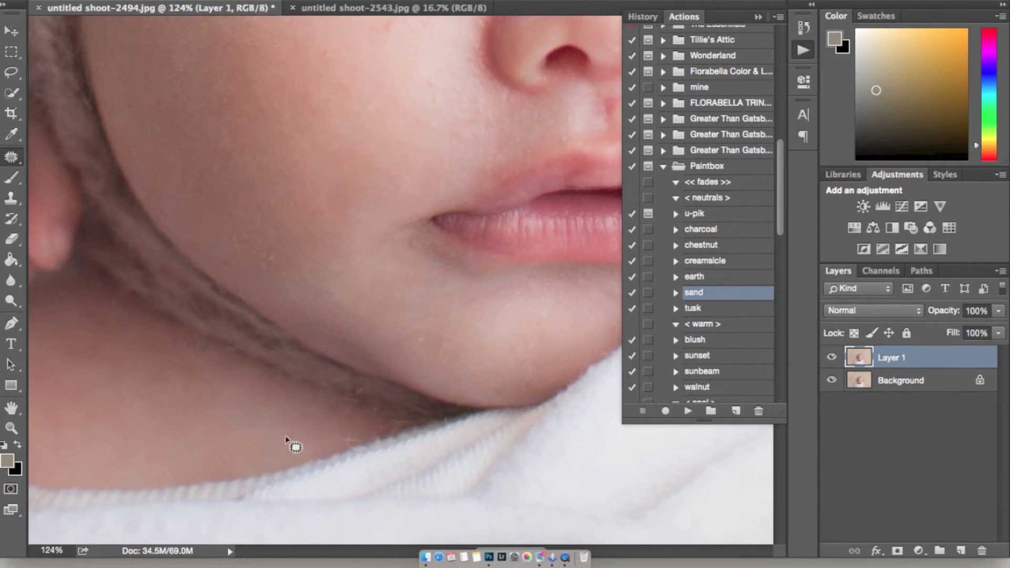
Compare the whole photo with and without the patched areas by toggling Layer 1's visibility.
scroll(275, 510, "down", 10)
scroll(272, 505, "down", 2)
scroll(273, 505, "up", 2)
scroll(273, 505, "down", 2)
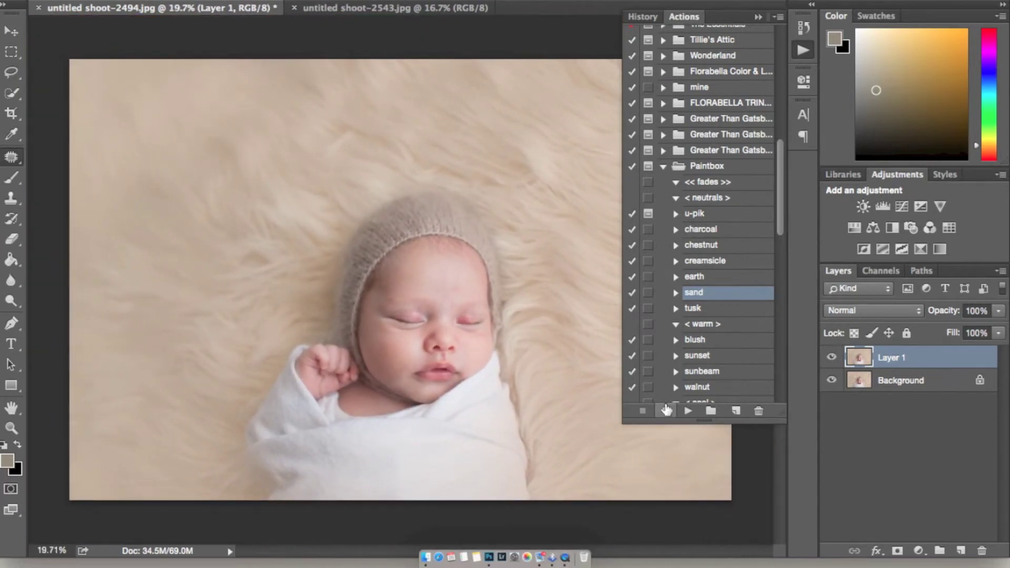
left_click(831, 358)
left_click(831, 358)
left_click(831, 358)
left_click(831, 357)
Patch the discolored area on the lower-left part of the wrap with neighboring fabric.
scroll(336, 489, "up", 5)
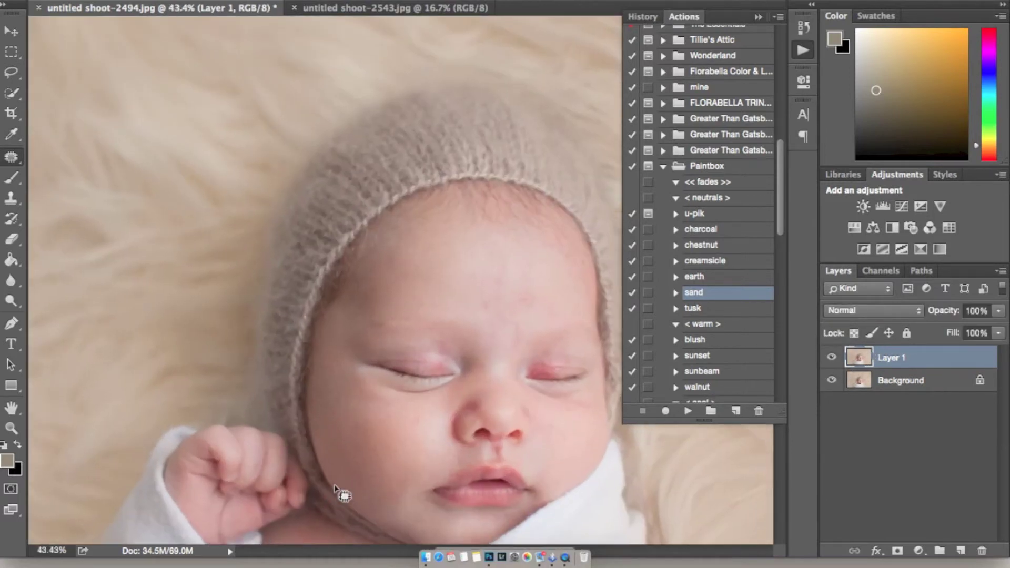
scroll(336, 486, "down", 10)
scroll(341, 490, "up", 2)
mouse_move(425, 327)
left_mouse_down()
mouse_move(384, 288)
mouse_move(402, 341)
mouse_move(398, 275)
mouse_move(415, 345)
mouse_move(463, 326)
left_mouse_up()
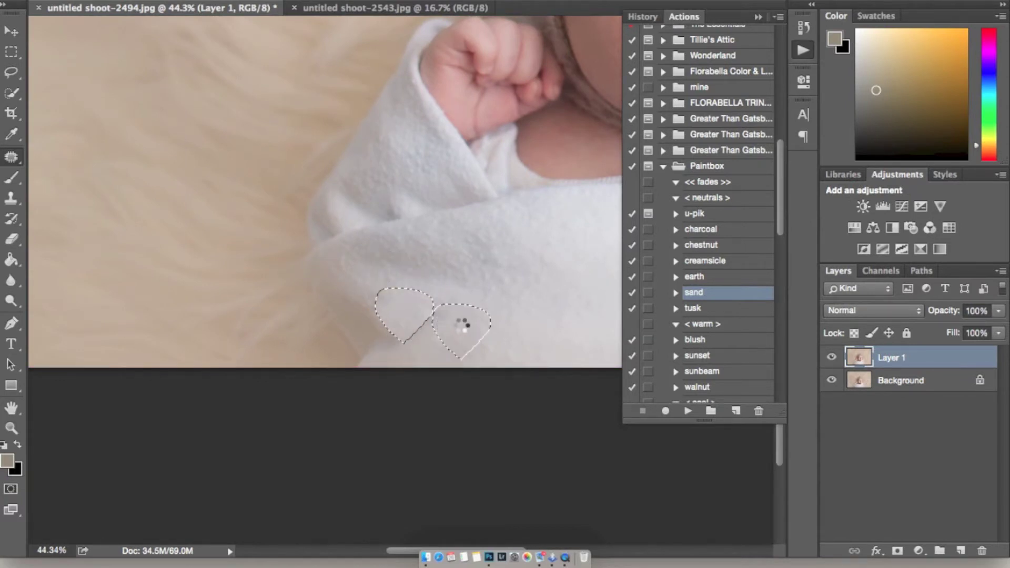
Flatten the retouched Layer 1 and the Background into one layer.
scroll(489, 300, "up", 10)
scroll(489, 300, "right", 5)
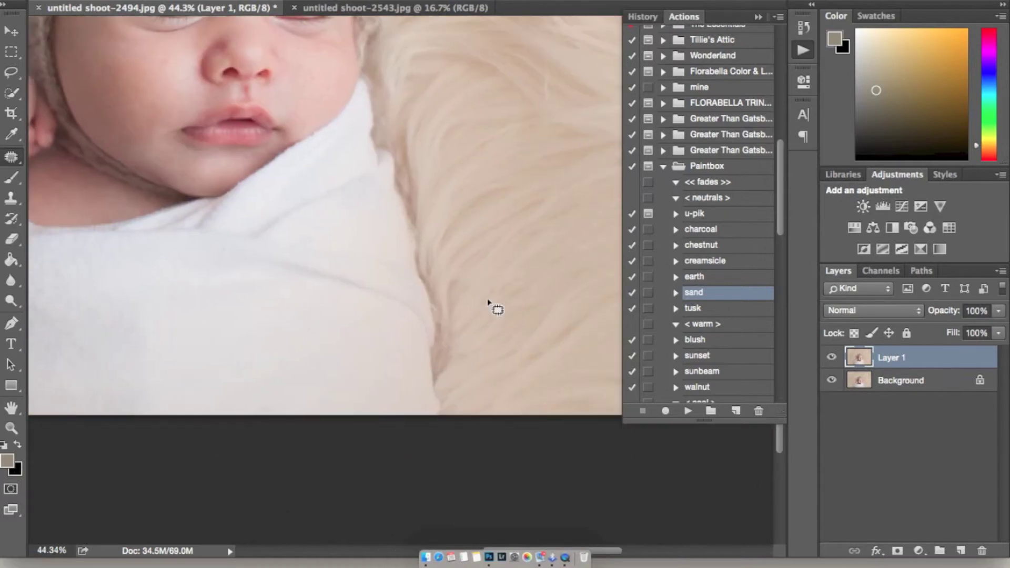
scroll(492, 305, "left", 4)
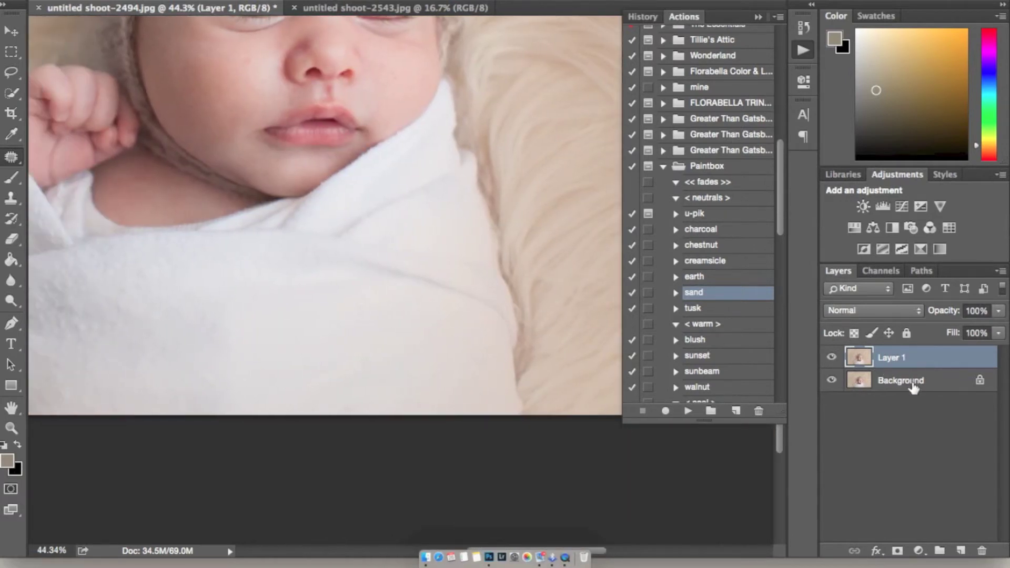
right_click(913, 388)
left_click(852, 496)
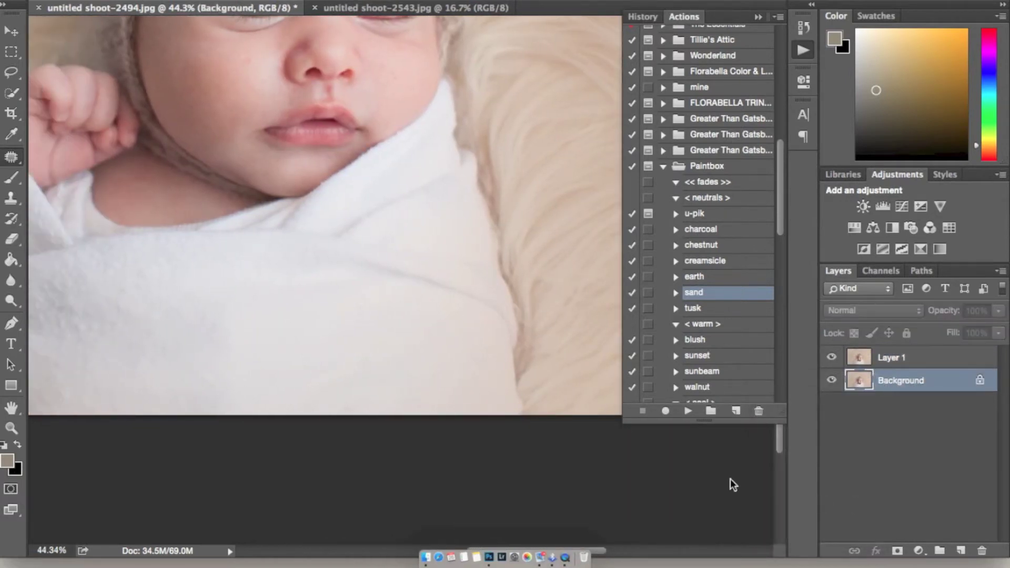
scroll(279, 282, "down", 1)
scroll(279, 282, "down", 3)
scroll(279, 283, "down", 2)
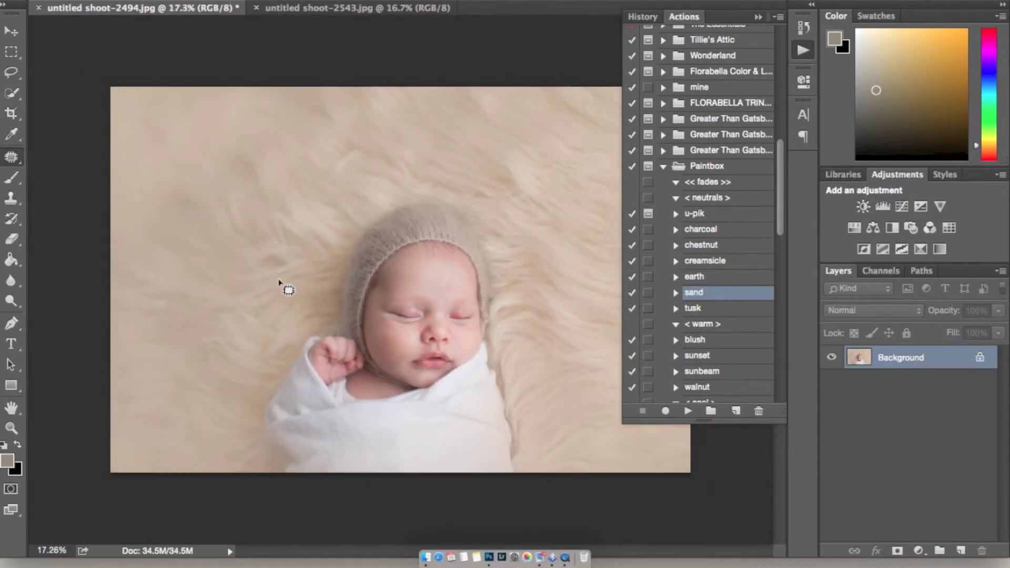
Switch to the Brush tool and run the Paintbox base action "lift" on the photo.
key("b")
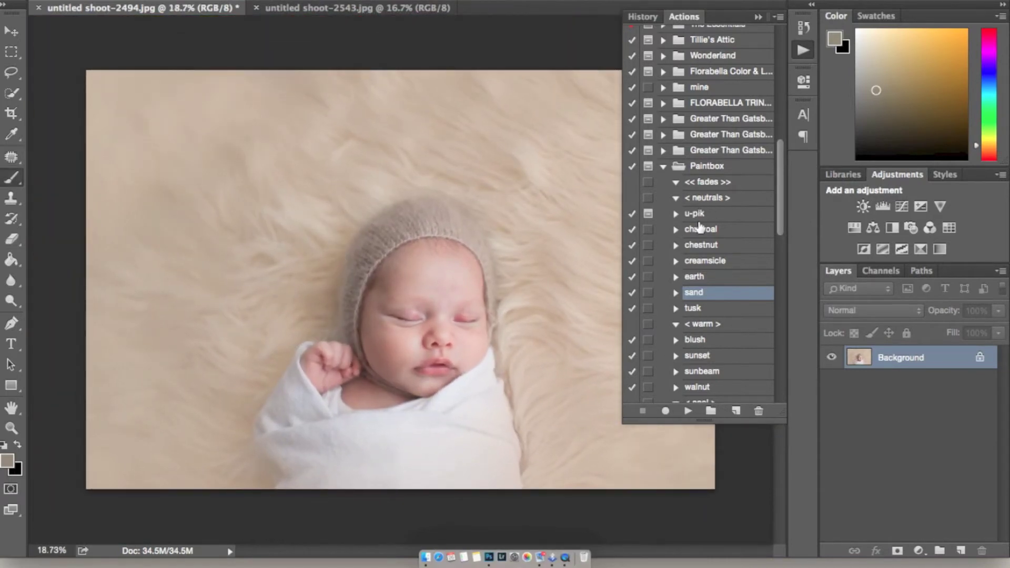
scroll(707, 243, "down", 10)
scroll(708, 243, "down", 7)
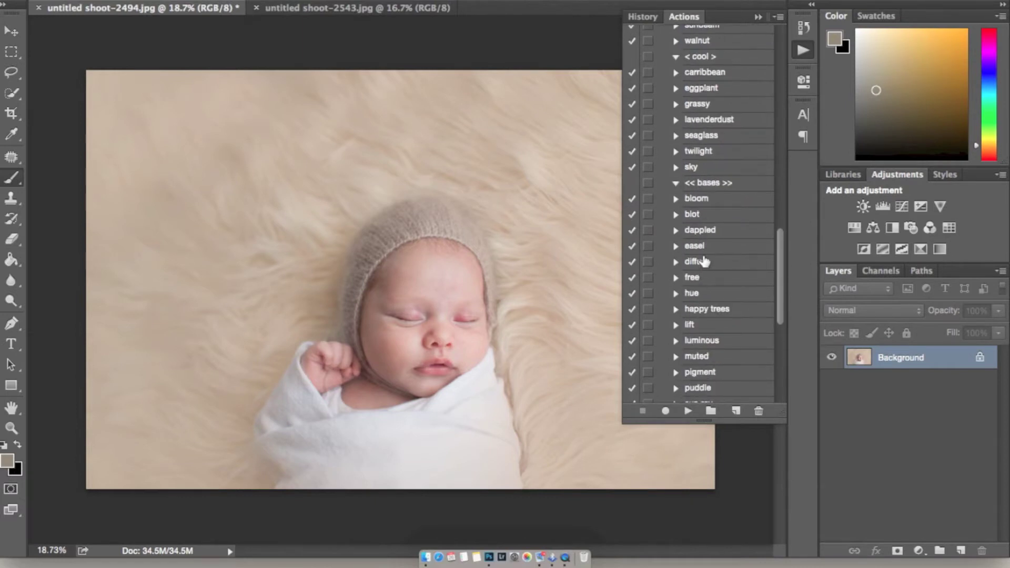
scroll(703, 262, "down", 1)
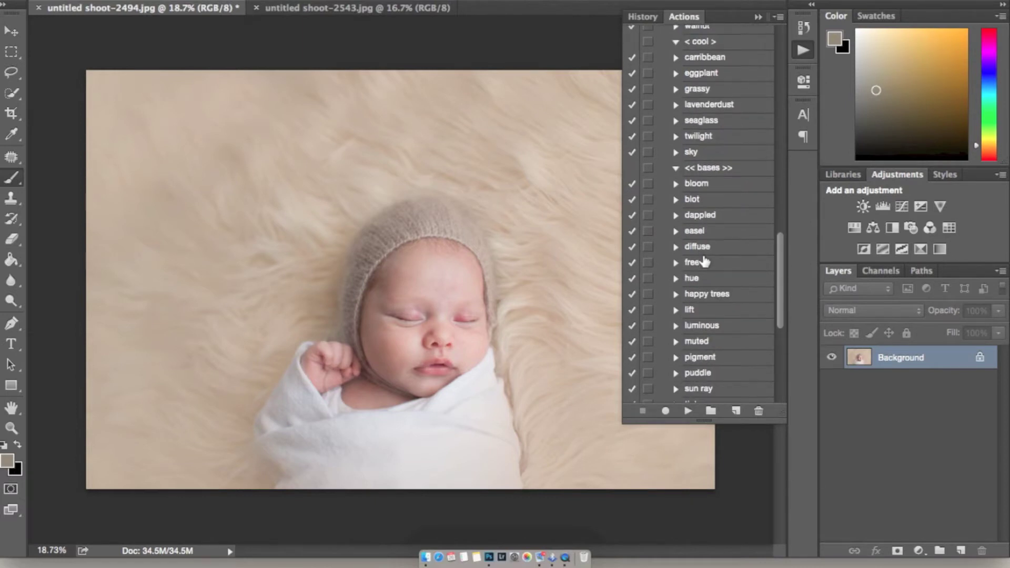
left_click(694, 312)
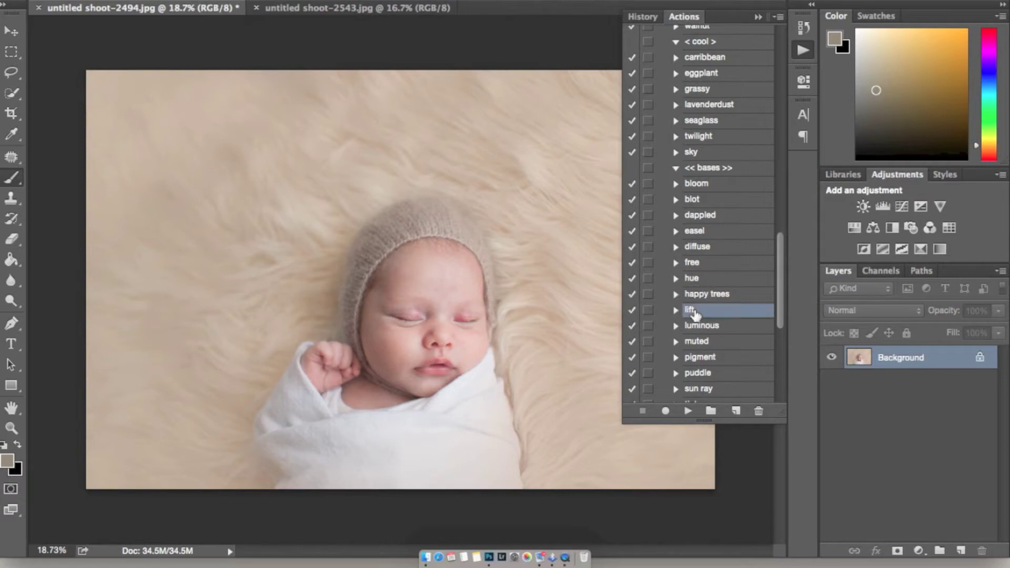
left_click(682, 415)
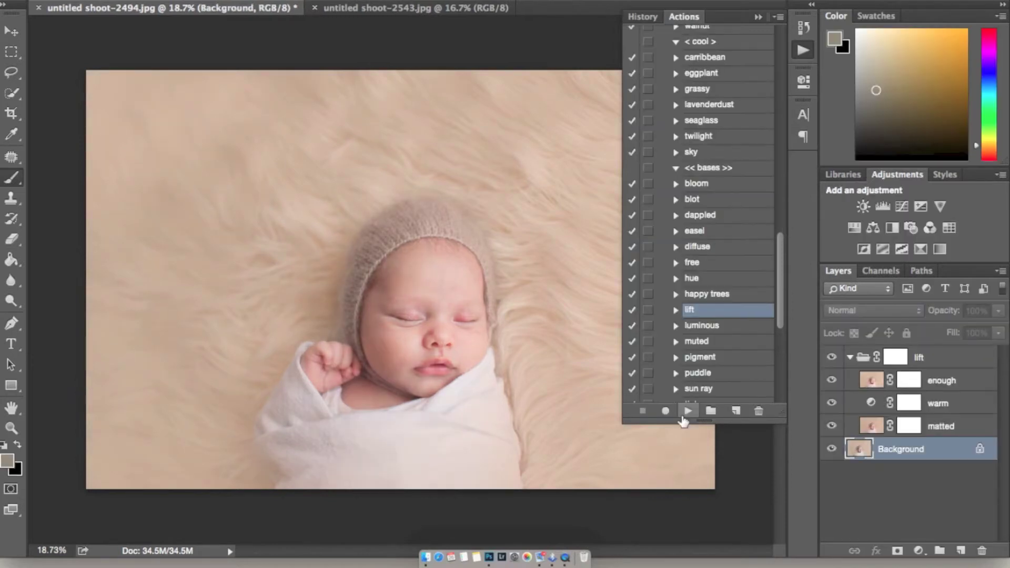
Check the effect of the enough and matted layers in the lift group by toggling their visibility.
left_click(831, 381)
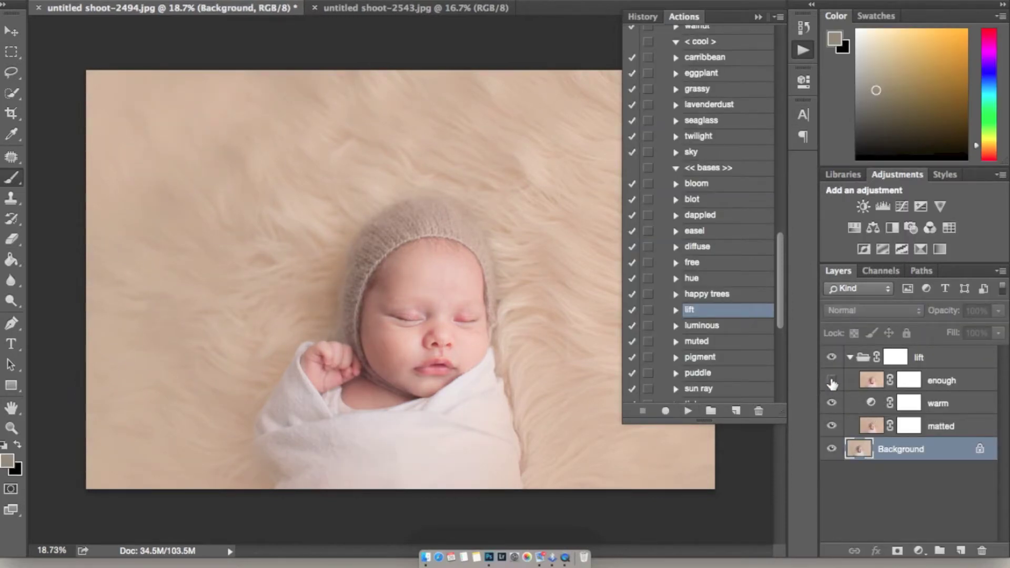
left_click(831, 427)
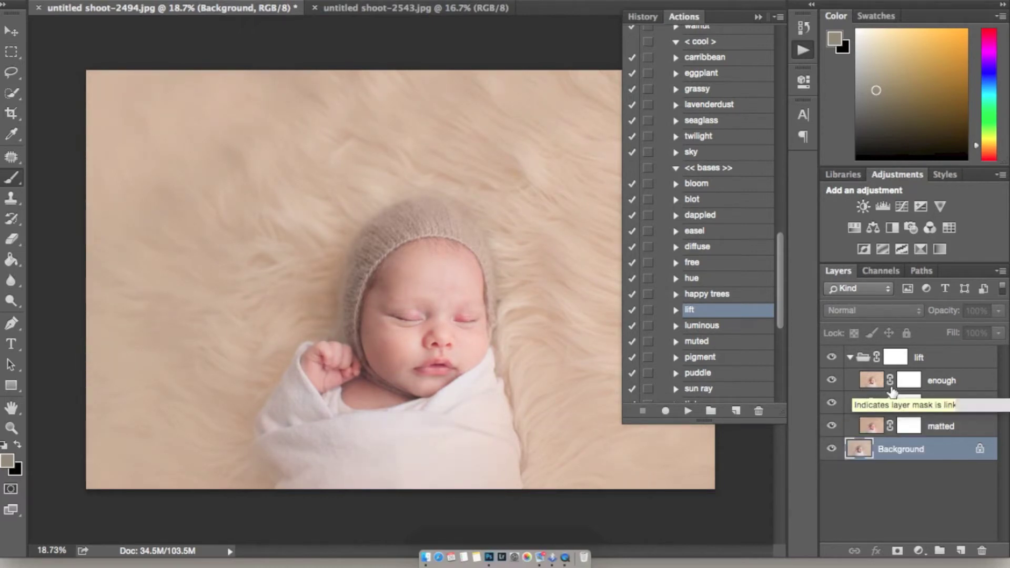
Lower the lift group's opacity to 51% and compare the photo with and without the group.
left_click(894, 362)
left_click_drag(944, 310, 923, 309)
left_click(848, 358)
left_click(848, 358)
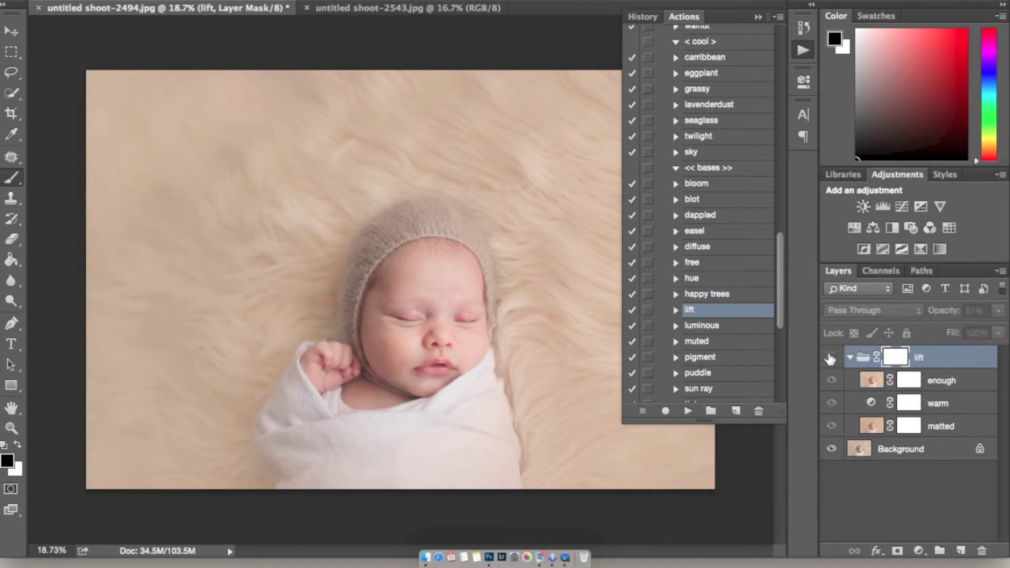
Reduce the enough layer's effect over the baby's face by painting black on its mask with a larger brush.
left_click(908, 380)
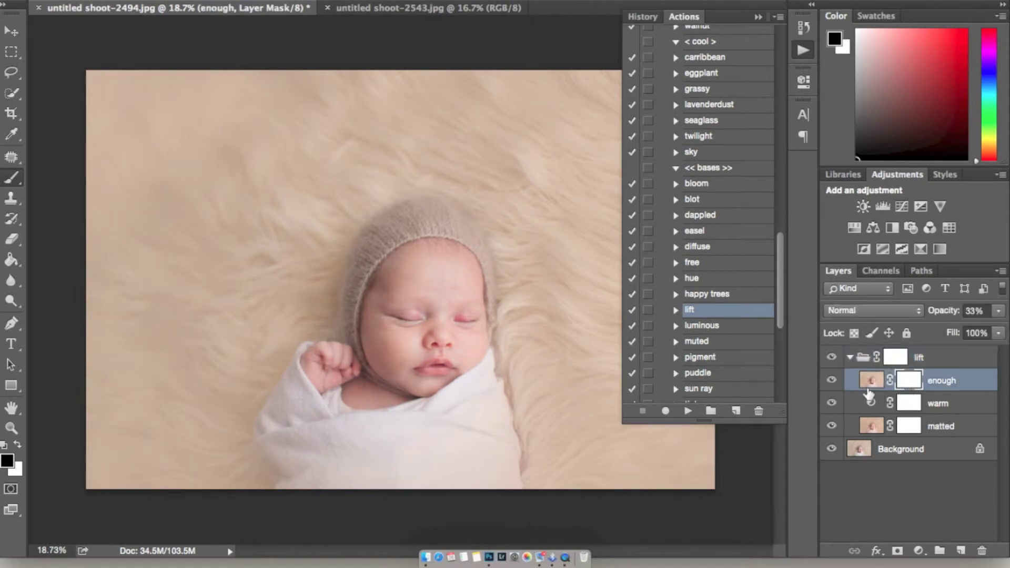
left_click(830, 380)
left_click(830, 380)
key("bracketright")
key("bracketright")
key("bracketright")
key("bracketright")
key("bracketright")
mouse_move(379, 354)
left_mouse_down()
mouse_move(336, 329)
mouse_move(348, 383)
left_mouse_up()
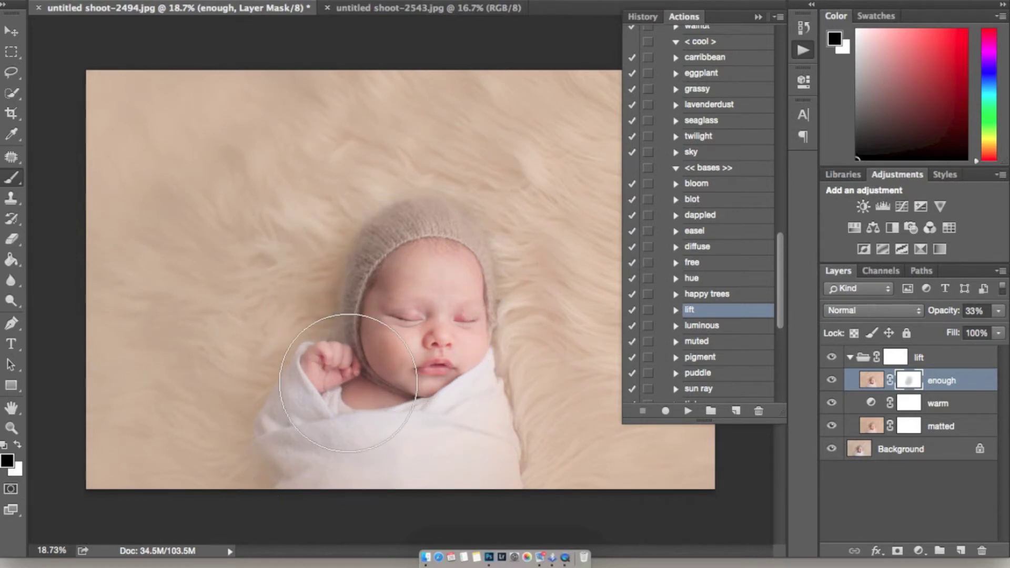
Check the warm and matted layers, collapse the lift group and readjust the group's opacity.
left_click(833, 403)
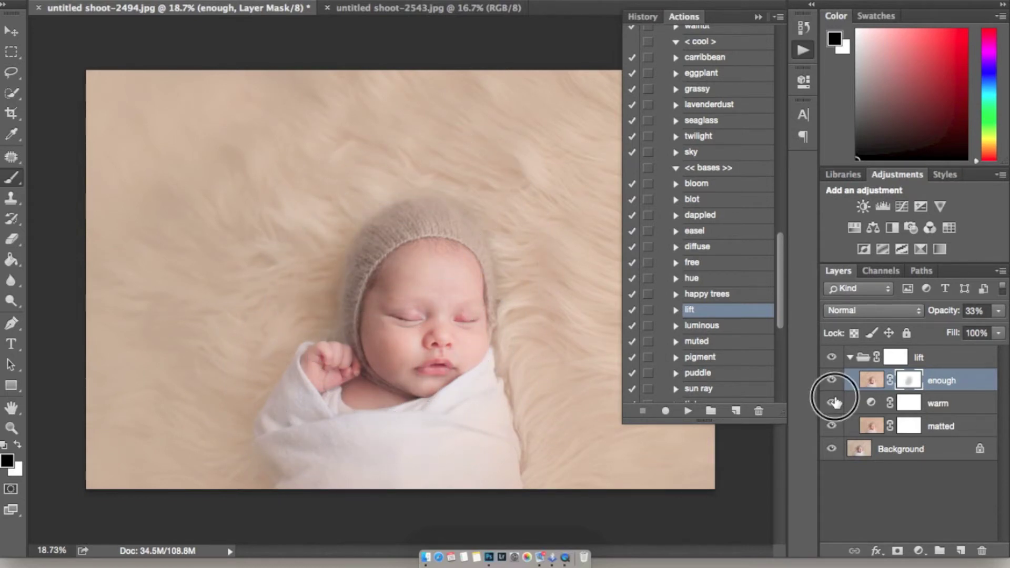
left_click(831, 426)
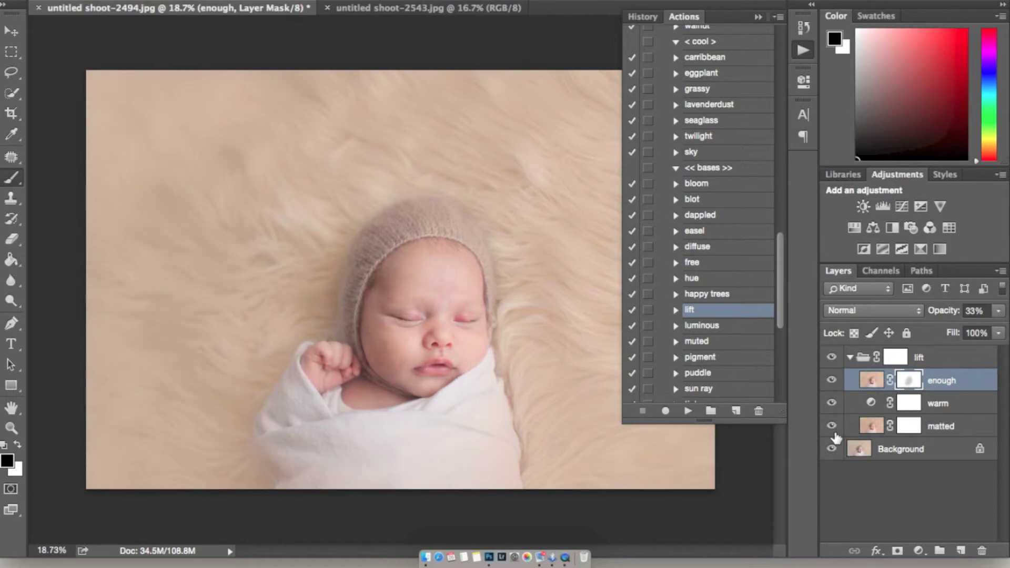
left_click(850, 357)
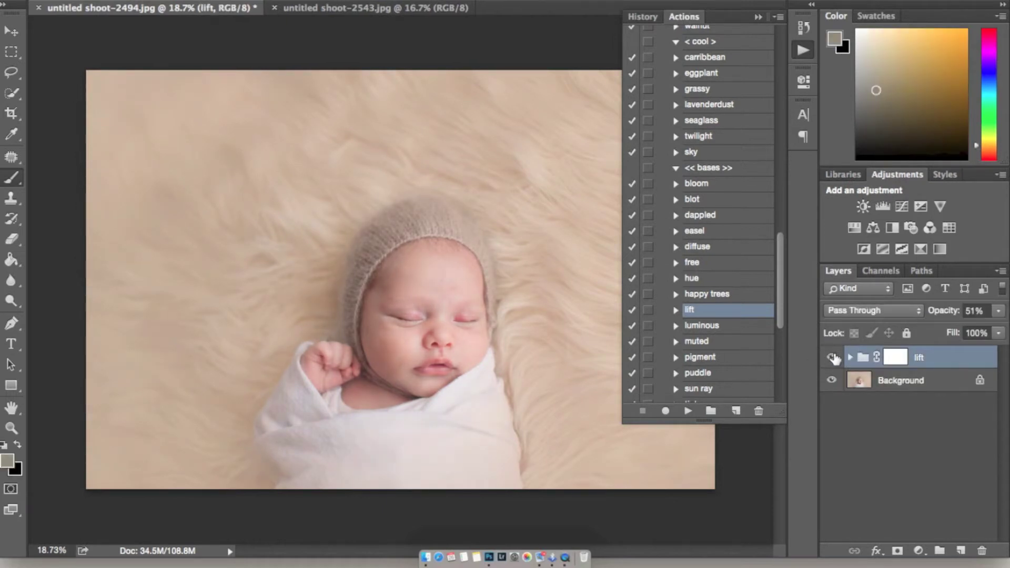
left_click(944, 314)
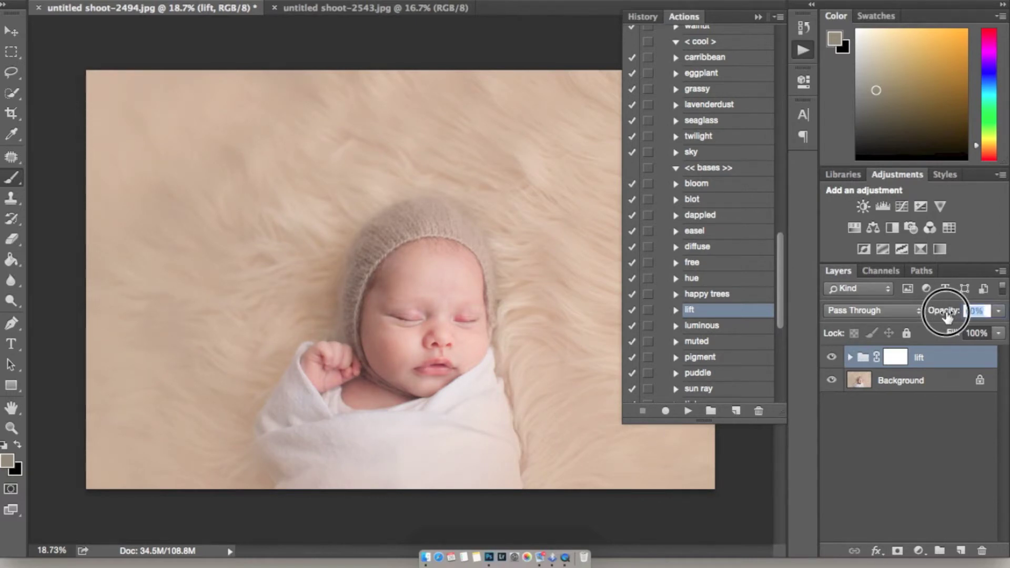
Run the Paintbox skin action "subdue (red remover)" on the Background layer.
left_click(918, 387)
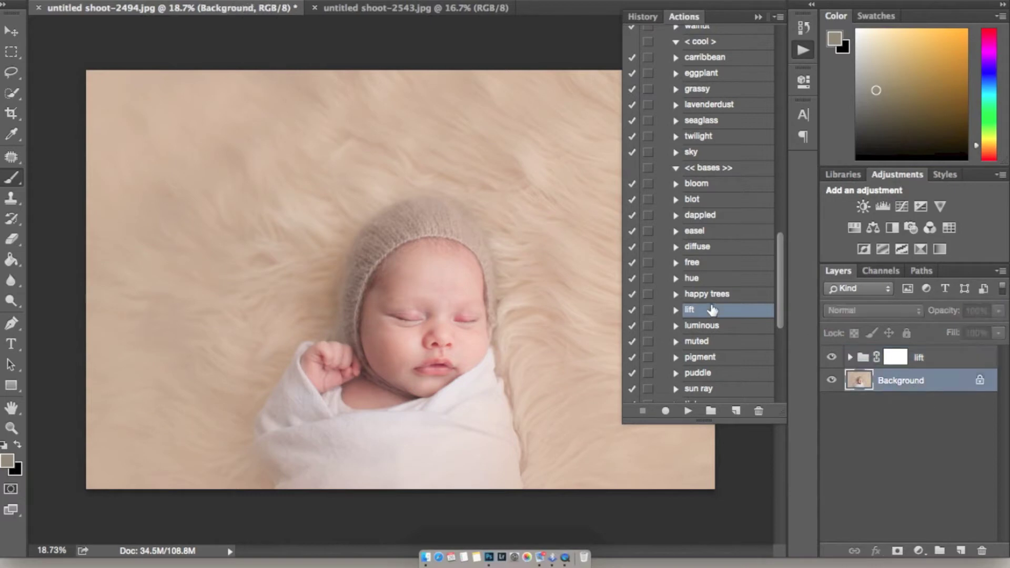
scroll(712, 310, "down", 5)
scroll(709, 378, "down", 3)
left_click(715, 329)
left_click(688, 411)
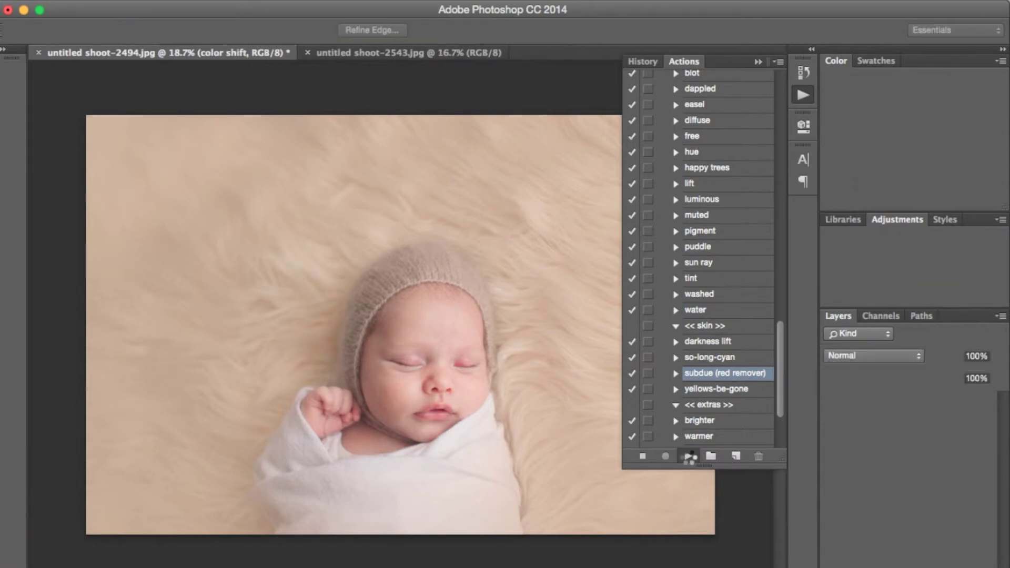
Paint the red remover onto the baby's neck area with a white brush at size 300 and 15% opacity.
scroll(368, 342, "up", 4)
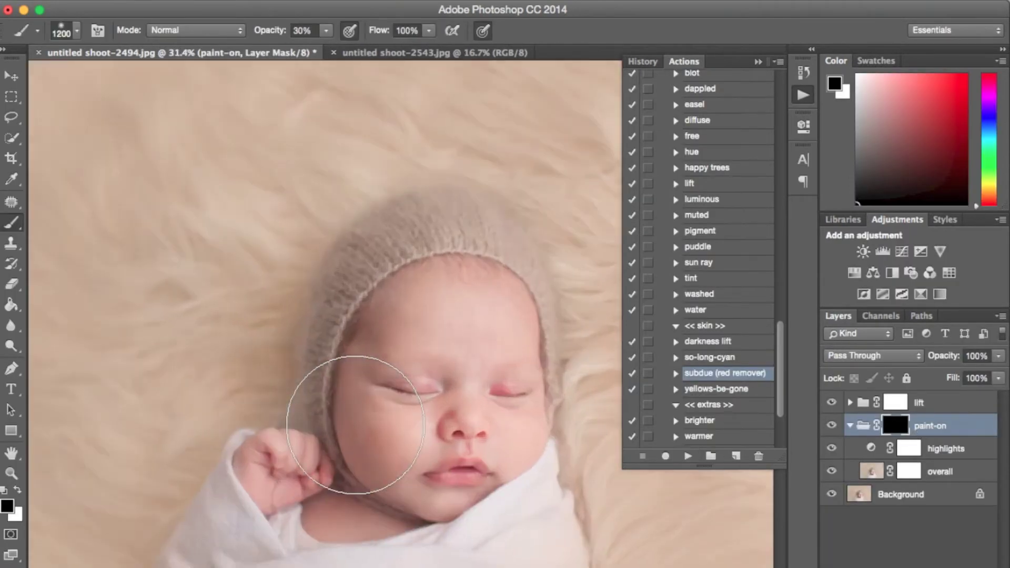
left_click_drag(273, 35, 238, 28)
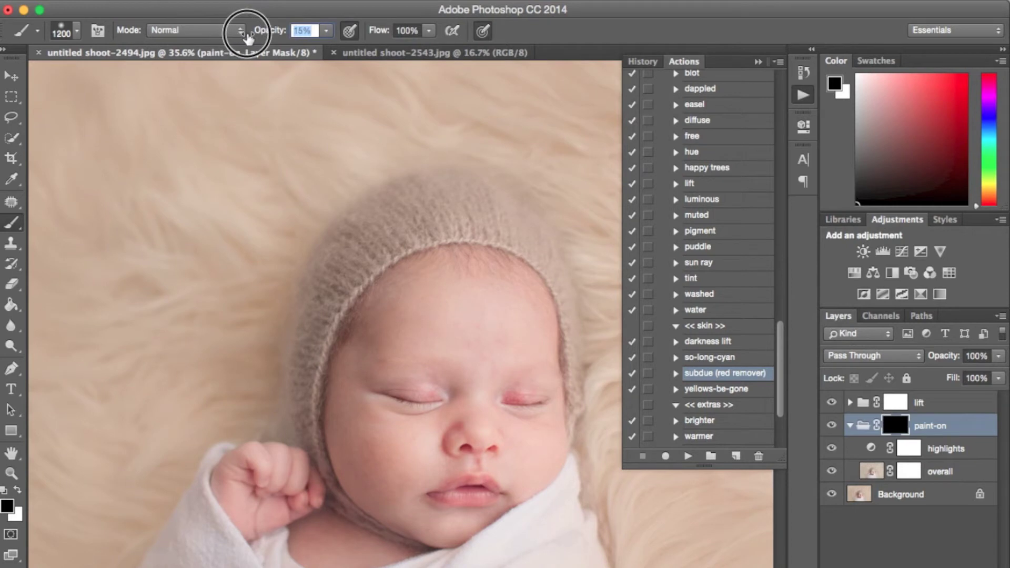
key("bracketleft")
key("bracketleft")
key("bracketleft")
key("bracketleft")
key("bracketleft")
key("bracketleft")
key("bracketleft")
key("bracketleft")
key("bracketleft")
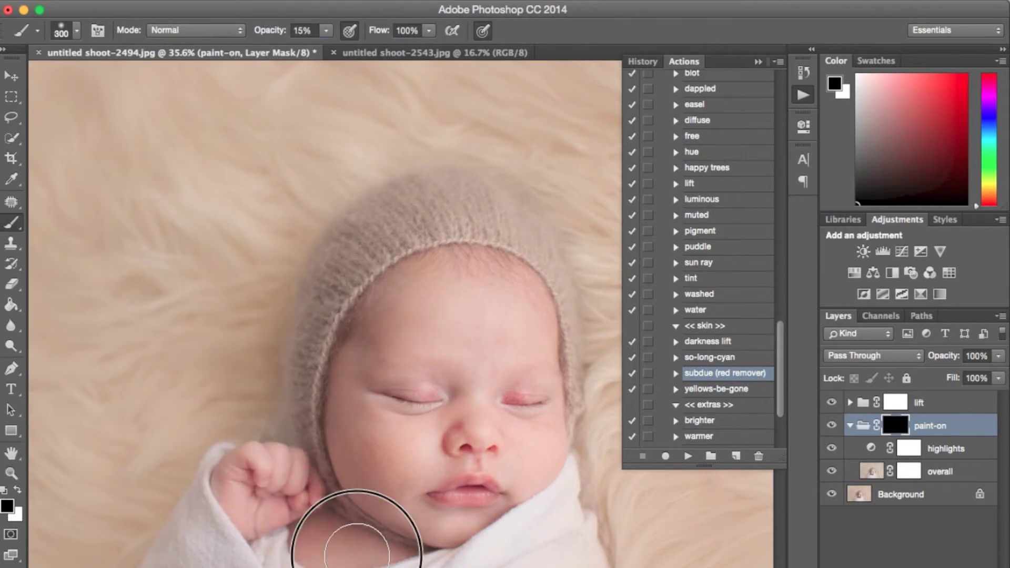
key("x")
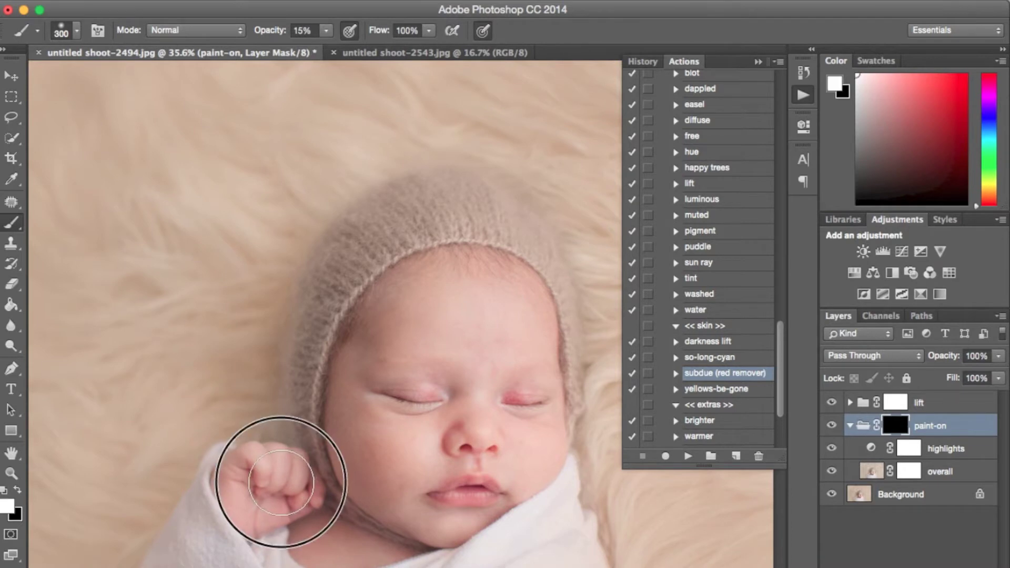
left_click(376, 524)
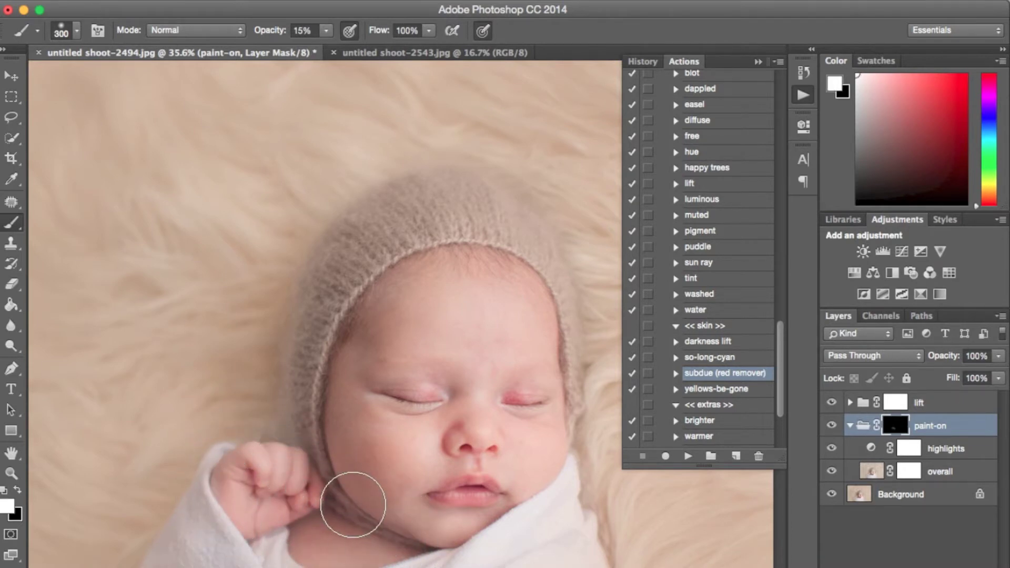
Paint the red remover over the baby's reddened eyelids on the paint-on mask, reducing the brush size to 90.
mouse_move(510, 321)
left_mouse_down()
mouse_move(418, 286)
mouse_move(373, 326)
mouse_move(480, 319)
mouse_move(522, 336)
left_mouse_up()
key("bracketleft")
key("bracketleft")
key("bracketleft")
key("bracketleft")
key("bracketleft")
key("bracketleft")
key("bracketleft")
scroll(506, 425, "up", 3)
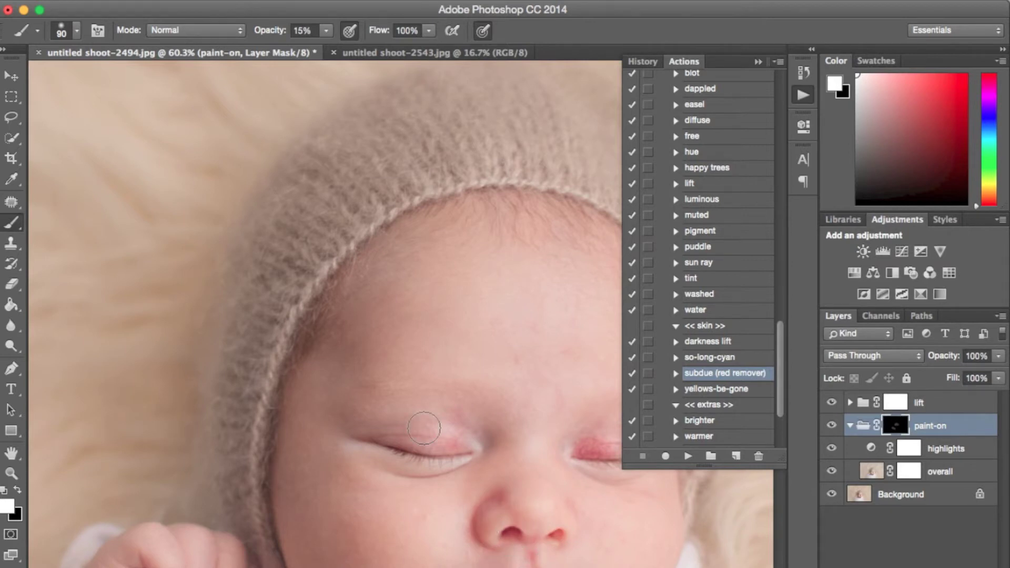
scroll(423, 428, "down", 5)
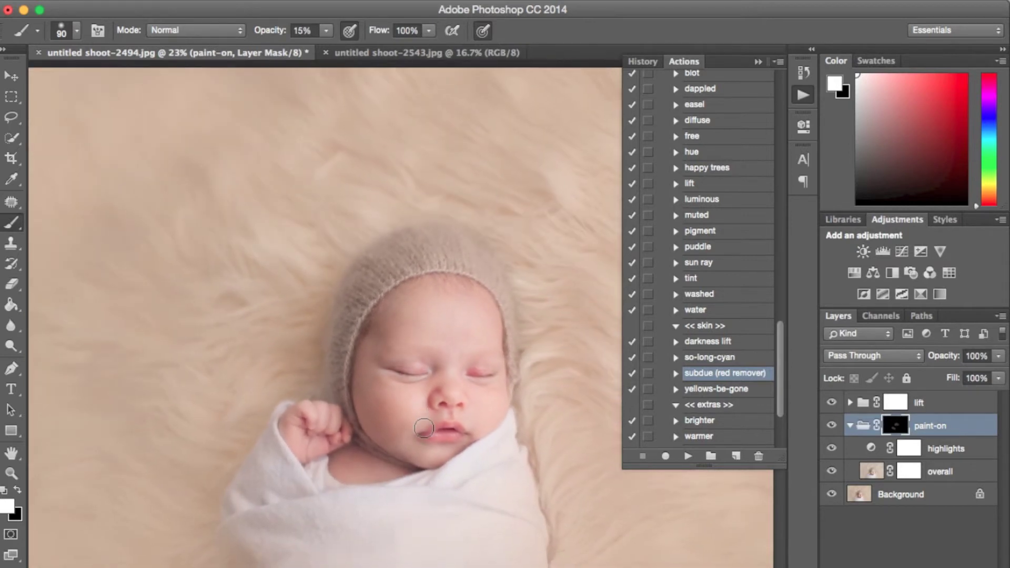
Reduce the brush size to 45 and paint the red remover around the baby's nose and nostrils.
scroll(424, 427, "up", 5)
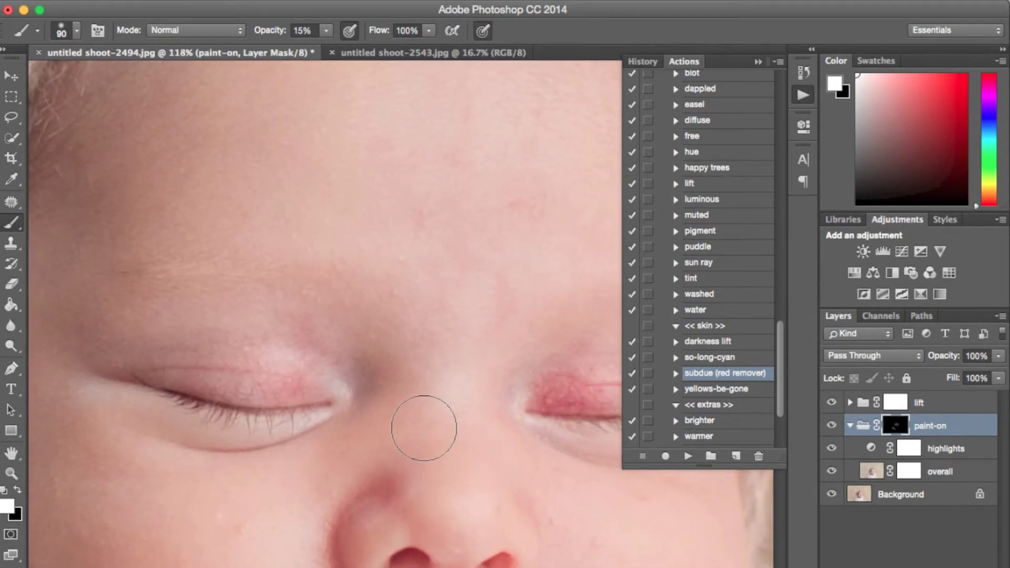
key("bracketleft")
key("bracketleft")
key("bracketleft")
key("bracketleft")
key("bracketleft")
mouse_move(406, 482)
left_mouse_down()
mouse_move(394, 484)
mouse_move(421, 492)
left_mouse_up()
mouse_move(505, 505)
left_mouse_down()
mouse_move(484, 512)
mouse_move(512, 497)
mouse_move(507, 527)
left_mouse_up()
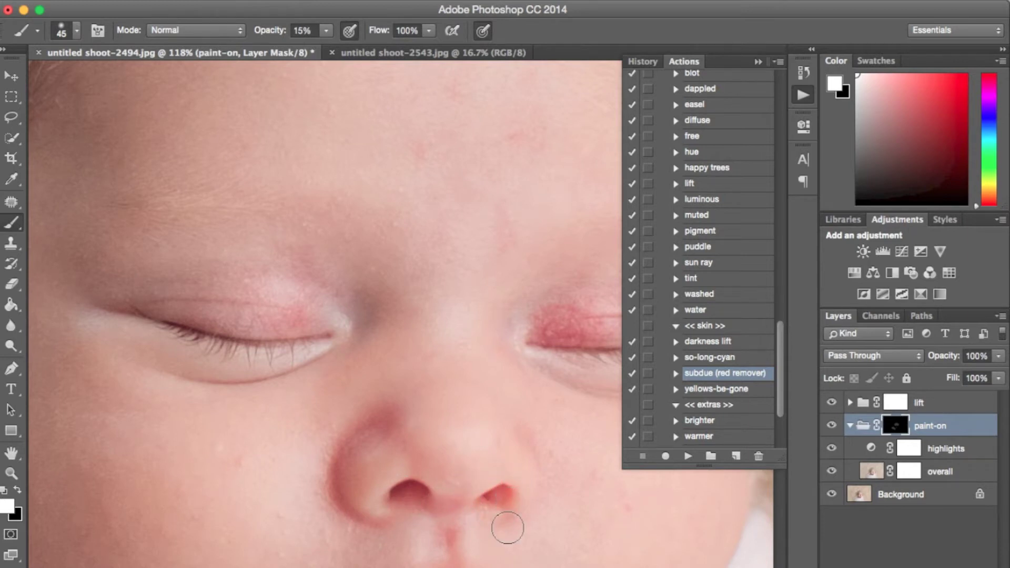
Compare the whole photo with and without the red removal by toggling the paint-on group's visibility.
key("super+0")
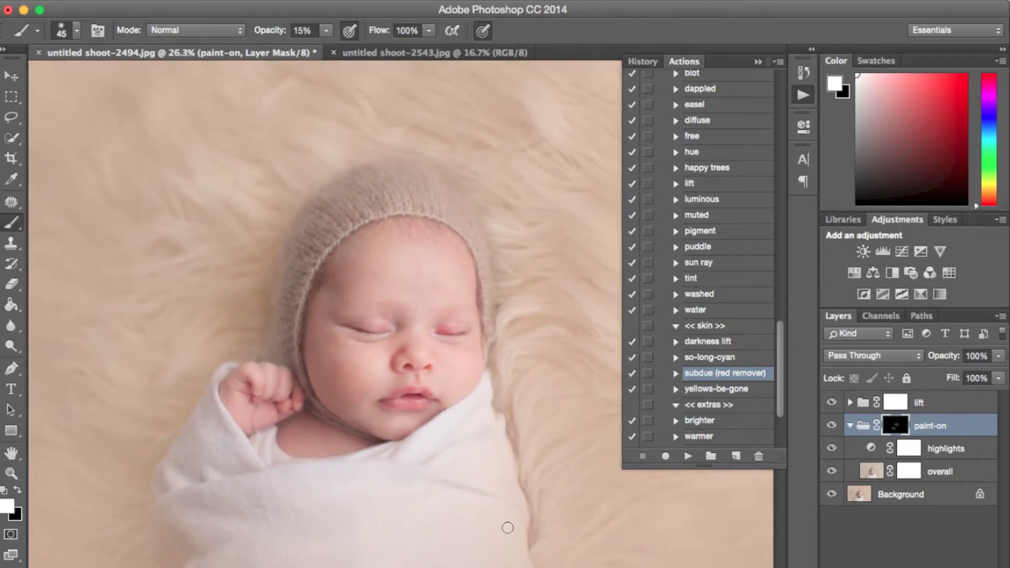
left_click(831, 426)
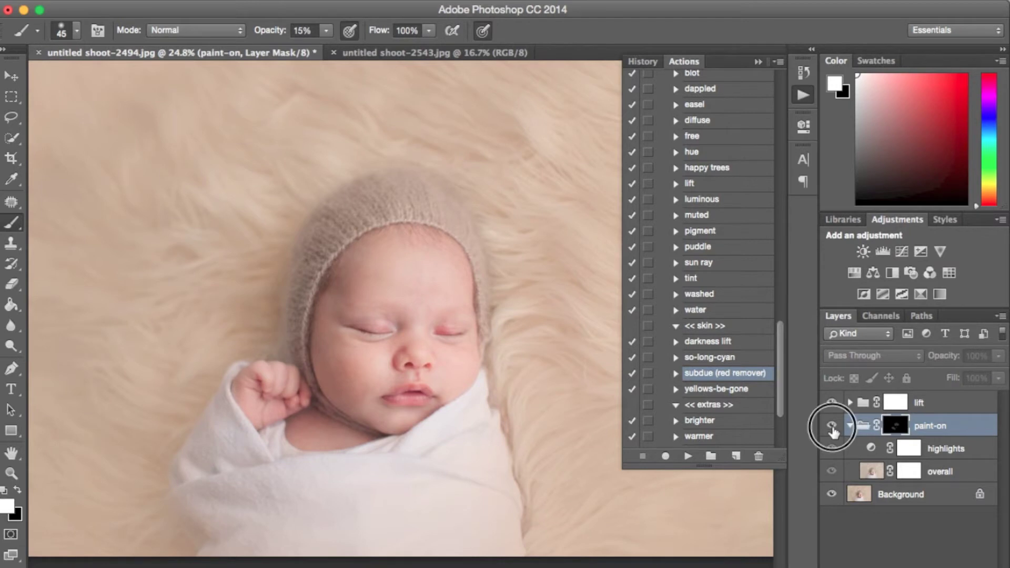
left_click(831, 426)
left_click(831, 426)
left_click(832, 426)
left_click(831, 426)
left_click(831, 426)
left_click(832, 426)
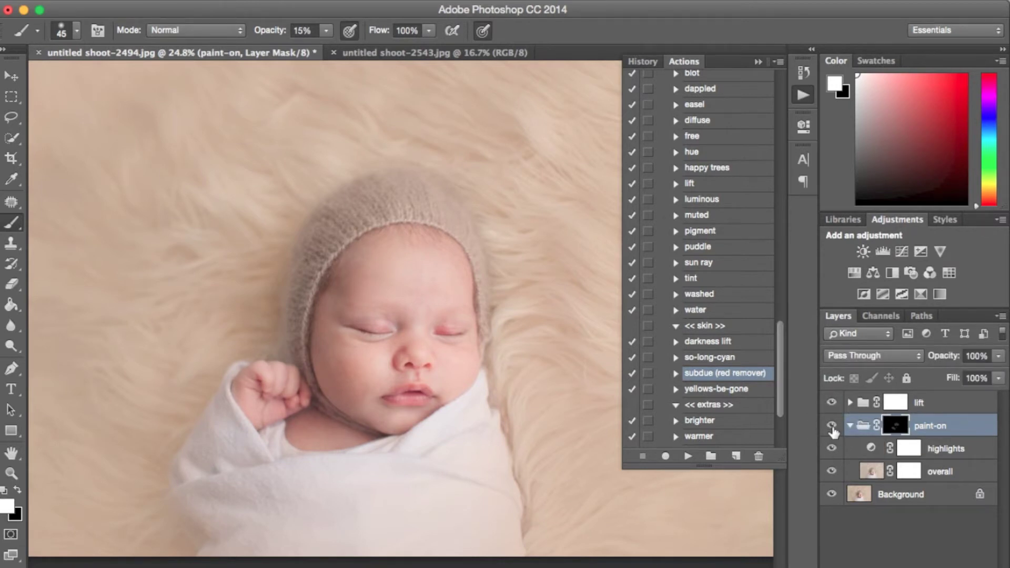
left_click(831, 426)
left_click(831, 426)
Collapse the Actions list and merge the lift and paint-on groups into the Background layer.
scroll(266, 488, "down", 3)
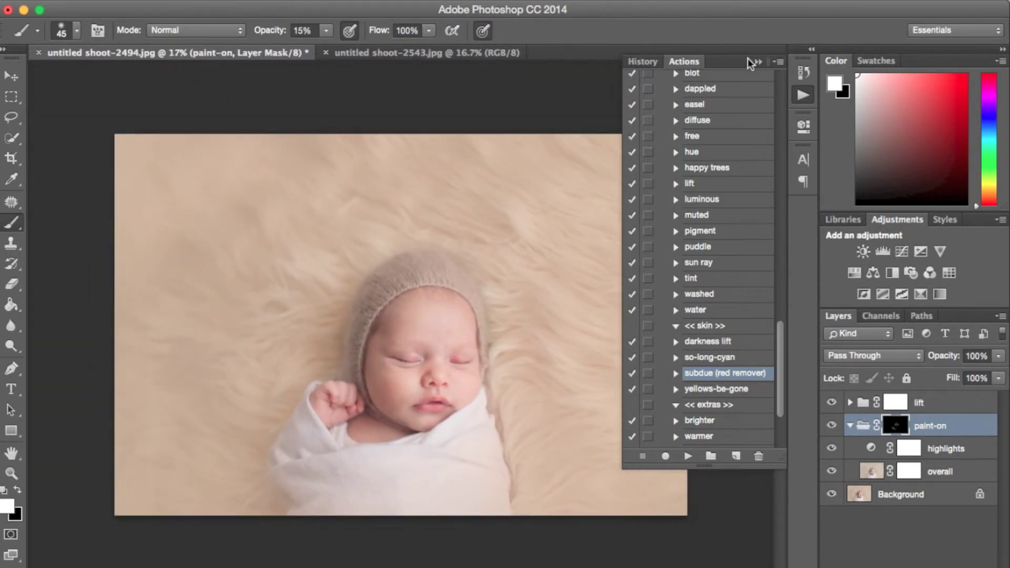
left_click(756, 62)
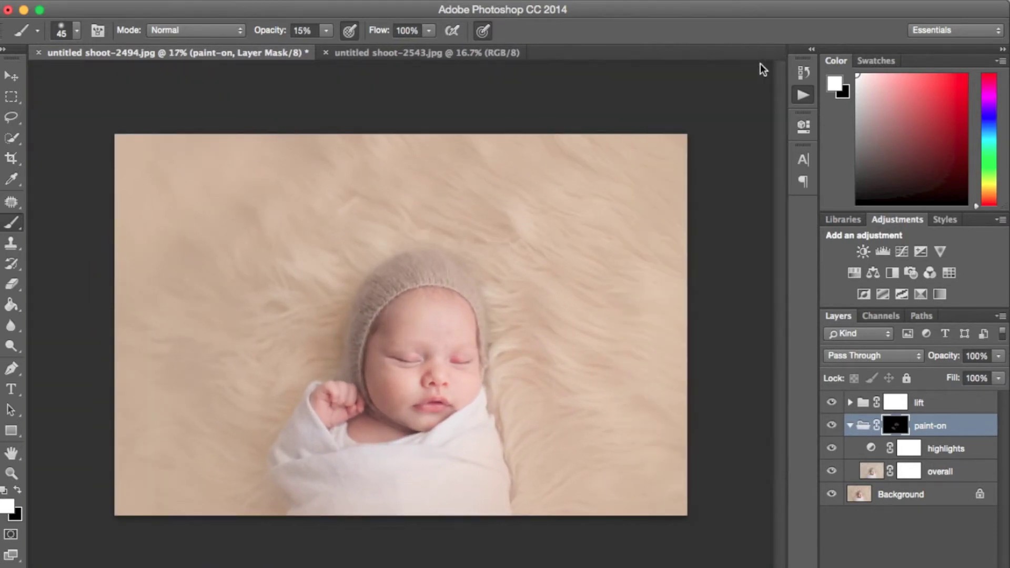
right_click(919, 504)
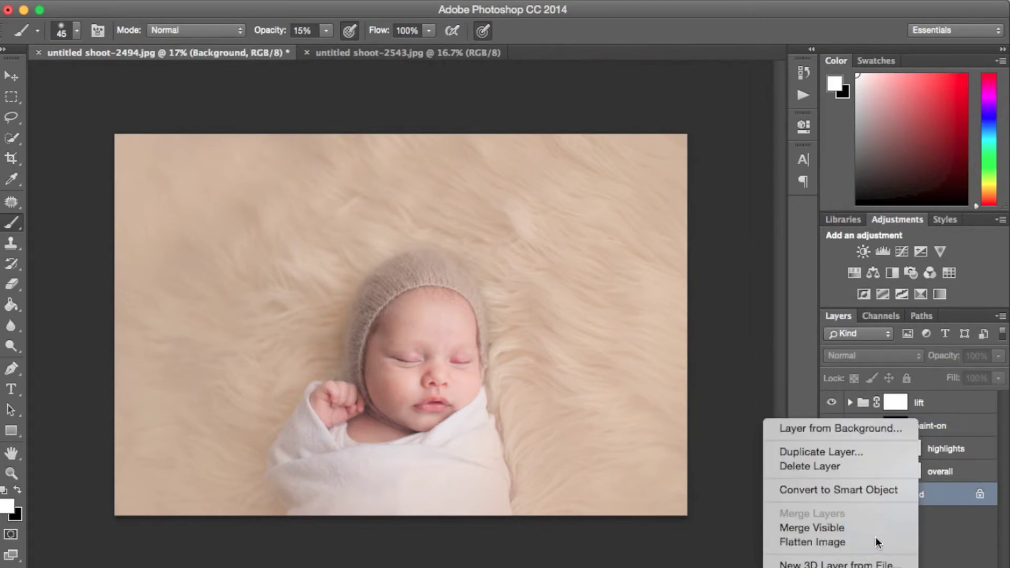
left_click(873, 533)
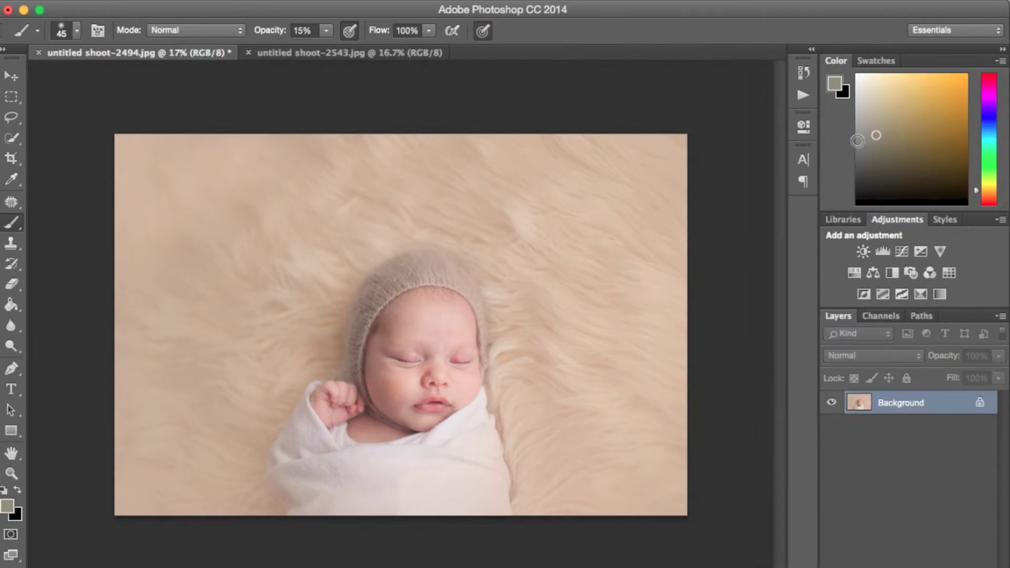
Run the Skin Smoothing action from the SBP Sunset Collection set and continue past its brush instructions.
left_click(800, 101)
scroll(774, 313, "up", 5)
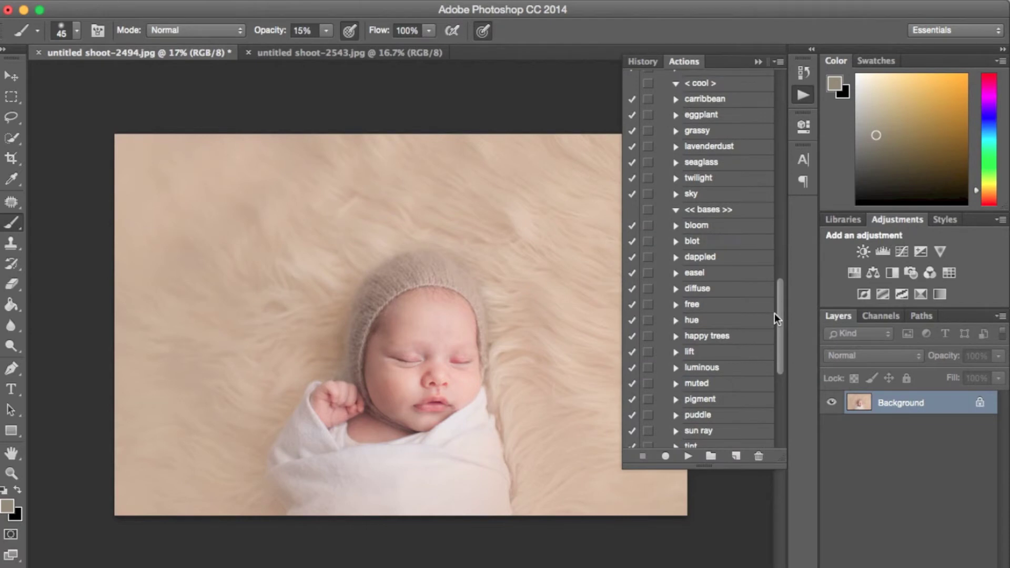
scroll(723, 315, "up", 10)
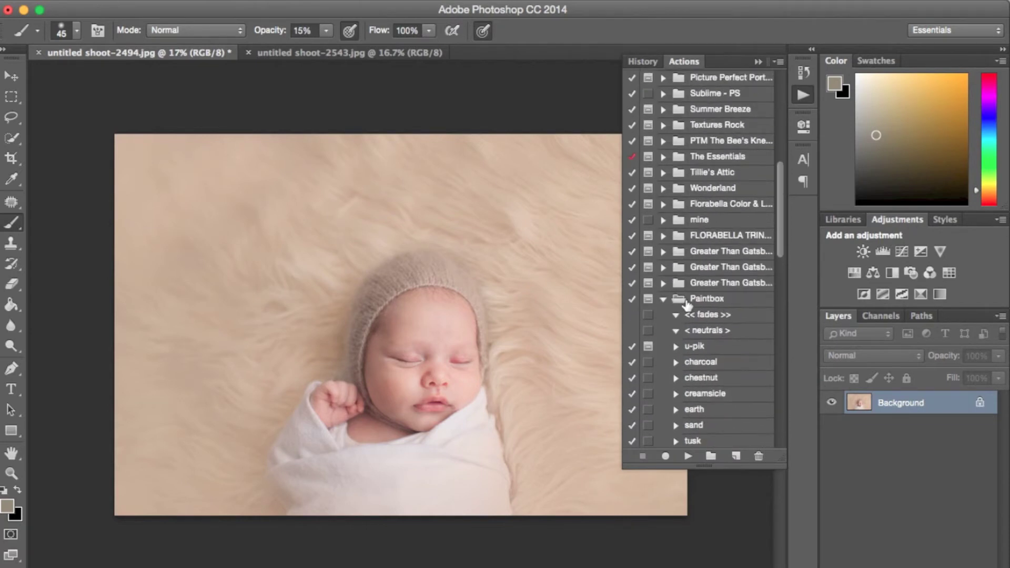
left_click(663, 299)
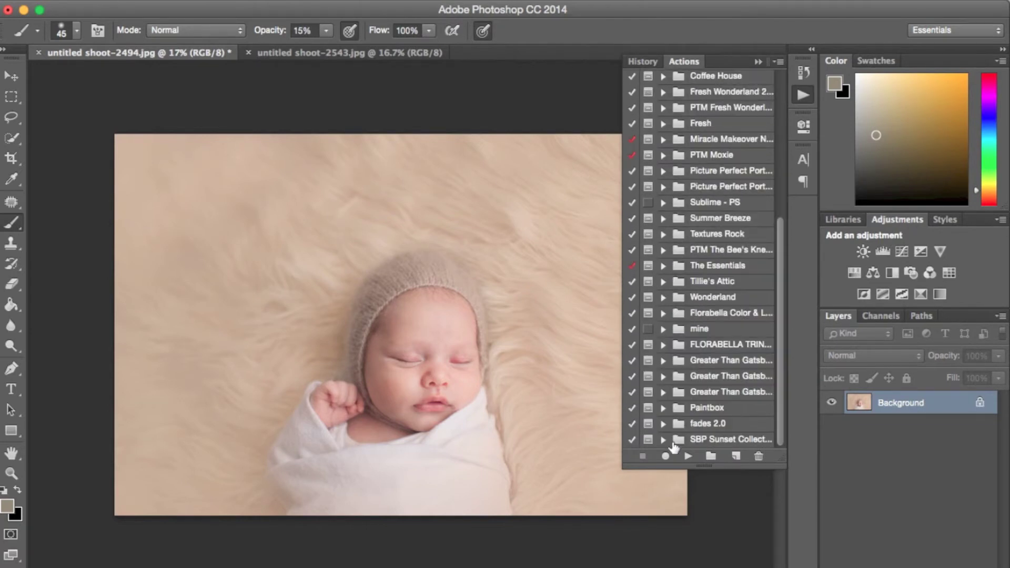
left_click(661, 441)
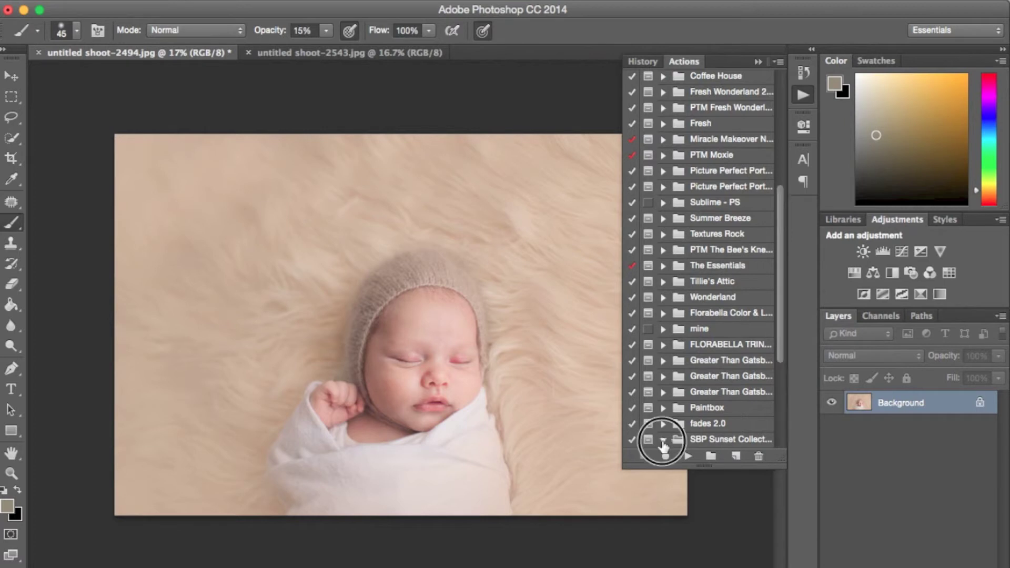
left_click(712, 425)
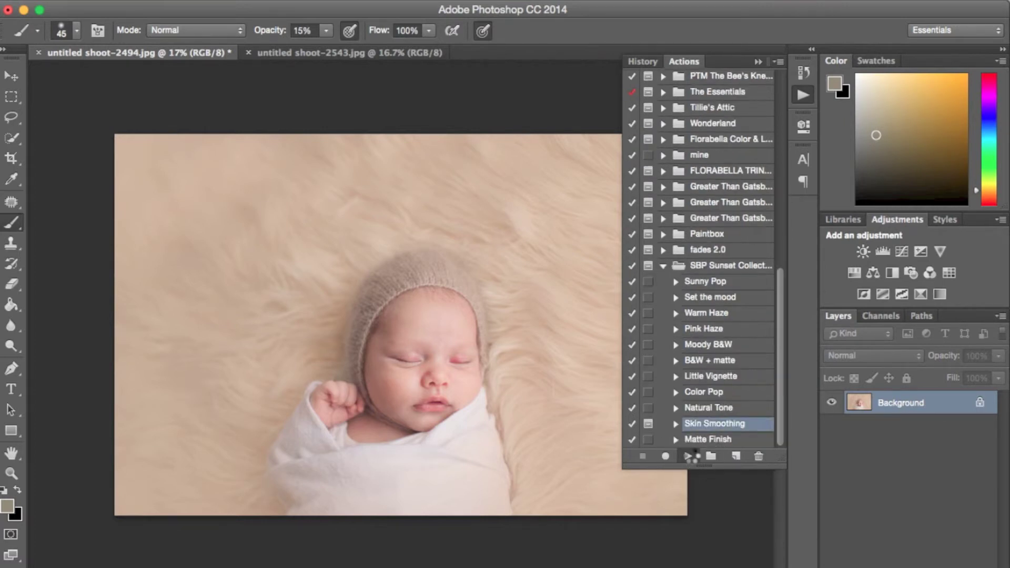
left_click(687, 456)
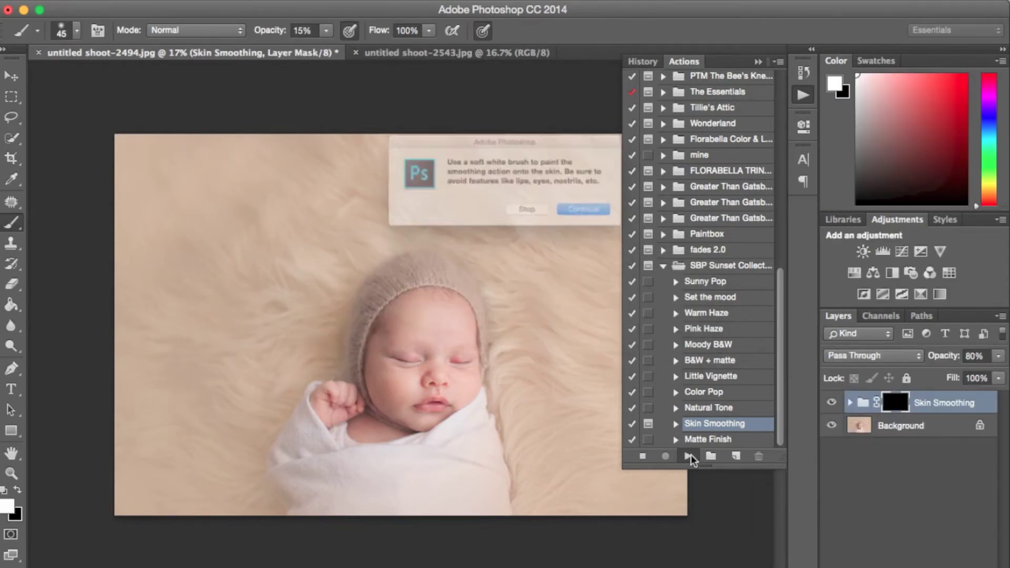
key("Return")
Enlarge the white brush and paint the skin smoothing onto the baby's forehead.
scroll(461, 491, "up", 3)
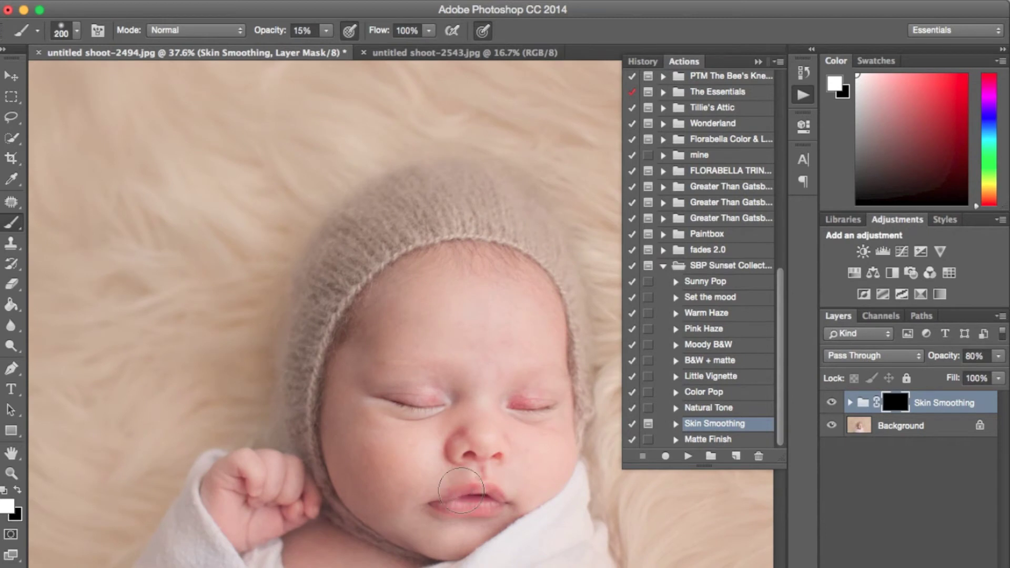
key("bracketright")
key("bracketright")
key("bracketright")
key("bracketright")
mouse_move(456, 315)
left_mouse_down()
mouse_move(507, 338)
mouse_move(458, 293)
mouse_move(467, 320)
mouse_move(525, 328)
mouse_move(504, 349)
left_mouse_up()
Reduce the brush size to 125 and paint the skin smoothing between the eyes and across the nose and cheek.
scroll(504, 348, "up", 3)
key("bracketleft")
key("bracketleft")
key("bracketleft")
key("bracketleft")
key("bracketleft")
key("bracketleft")
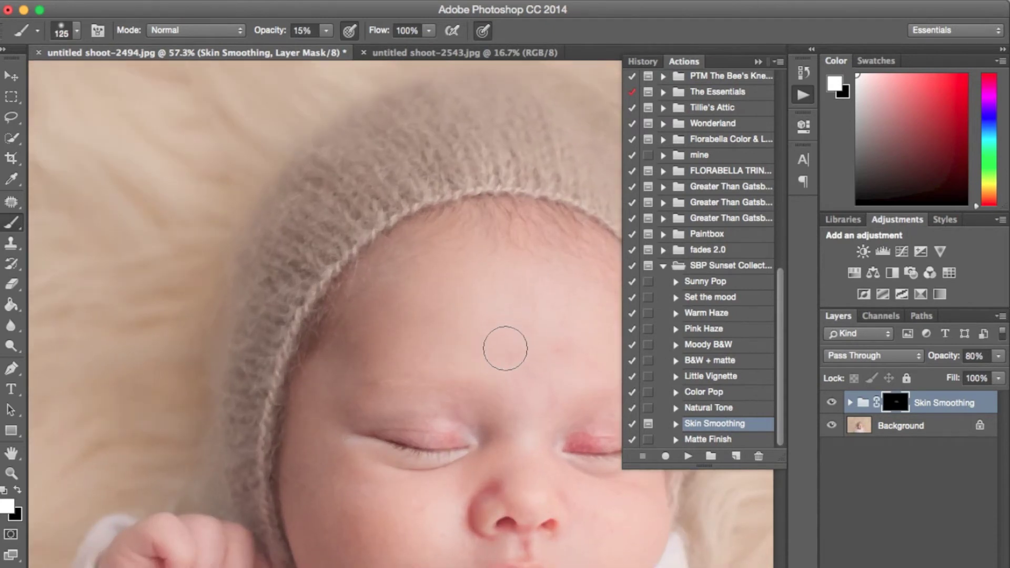
mouse_move(549, 406)
left_mouse_down()
mouse_move(524, 484)
mouse_move(459, 482)
mouse_move(471, 480)
mouse_move(359, 501)
mouse_move(399, 489)
mouse_move(358, 481)
mouse_move(342, 354)
mouse_move(322, 538)
mouse_move(388, 513)
left_mouse_up()
scroll(366, 505, "down", 3)
mouse_move(458, 379)
left_mouse_down()
mouse_move(384, 428)
mouse_move(437, 375)
mouse_move(364, 422)
mouse_move(423, 411)
mouse_move(359, 427)
mouse_move(379, 384)
mouse_move(396, 443)
mouse_move(319, 385)
mouse_move(313, 365)
mouse_move(363, 464)
mouse_move(301, 336)
mouse_move(361, 454)
mouse_move(477, 437)
mouse_move(429, 405)
mouse_move(446, 432)
mouse_move(409, 518)
mouse_move(493, 541)
mouse_move(511, 529)
mouse_move(387, 493)
mouse_move(405, 515)
mouse_move(336, 370)
mouse_move(352, 473)
mouse_move(322, 431)
mouse_move(481, 438)
left_mouse_up()
Smooth the remaining skin of the lower face and neck, using black to paint excess smoothing off the mask.
scroll(525, 363, "right", 5)
scroll(526, 363, "down", 3)
left_click(533, 340)
mouse_move(533, 340)
left_mouse_down()
mouse_move(562, 346)
mouse_move(492, 417)
mouse_move(503, 388)
mouse_move(533, 371)
mouse_move(525, 400)
mouse_move(574, 348)
left_mouse_up()
mouse_move(443, 266)
left_mouse_down()
mouse_move(412, 292)
mouse_move(386, 258)
mouse_move(296, 260)
mouse_move(201, 317)
mouse_move(310, 353)
mouse_move(207, 308)
mouse_move(235, 356)
mouse_move(207, 350)
mouse_move(218, 335)
mouse_move(183, 359)
mouse_move(294, 348)
left_mouse_up()
scroll(287, 263, "down", 5)
key("x")
left_click_drag(266, 387, 104, 339)
key("x")
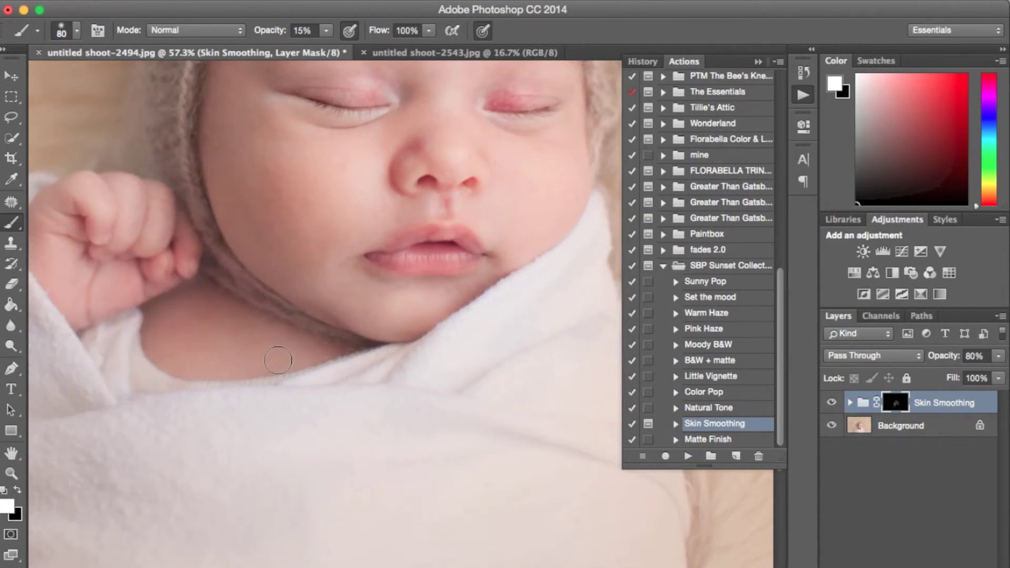
Paint the skin smoothing onto the baby's fist, and use black to restore detail on the fingers.
scroll(277, 357, "up", 5)
scroll(277, 357, "left", 8)
mouse_move(201, 352)
left_mouse_down()
mouse_move(194, 342)
mouse_move(201, 388)
left_mouse_up()
mouse_move(281, 302)
left_mouse_down()
mouse_move(248, 270)
mouse_move(259, 327)
mouse_move(287, 327)
left_mouse_up()
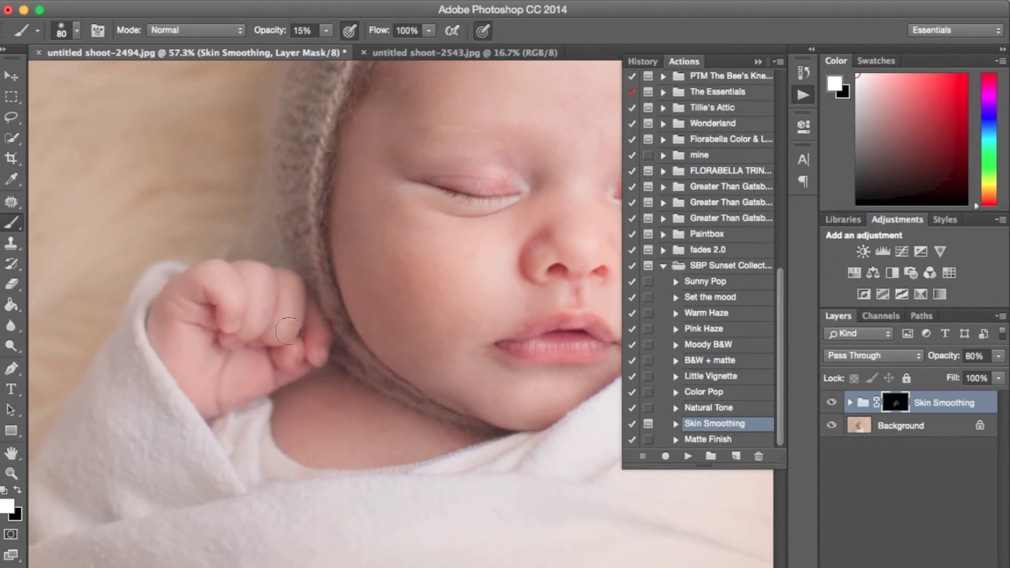
key("x")
left_click(273, 325)
left_click(249, 304)
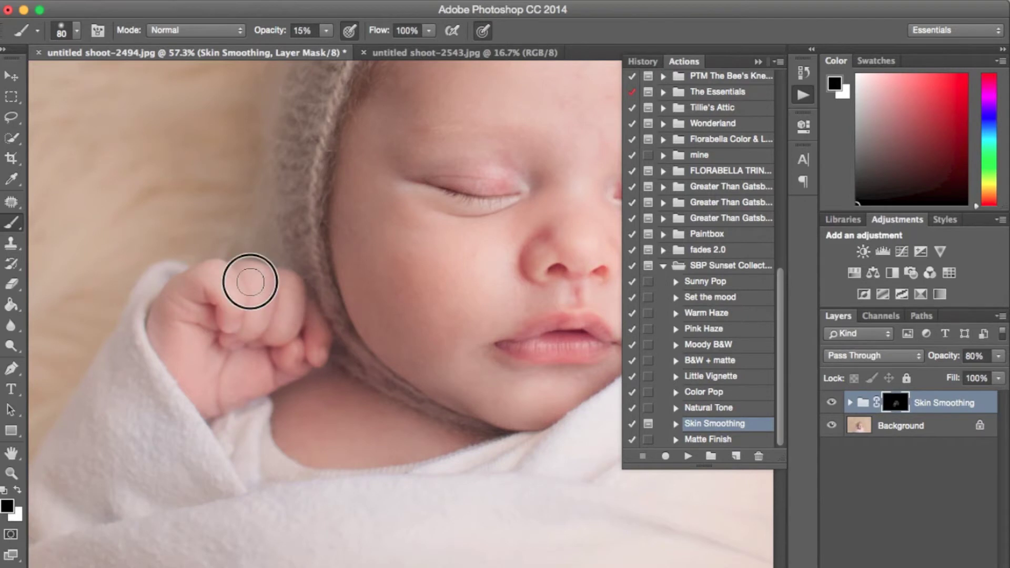
Compare the photo with and without the Skin Smoothing group, both whole and up close, and inspect the group's mask overlay.
scroll(404, 481, "down", 5)
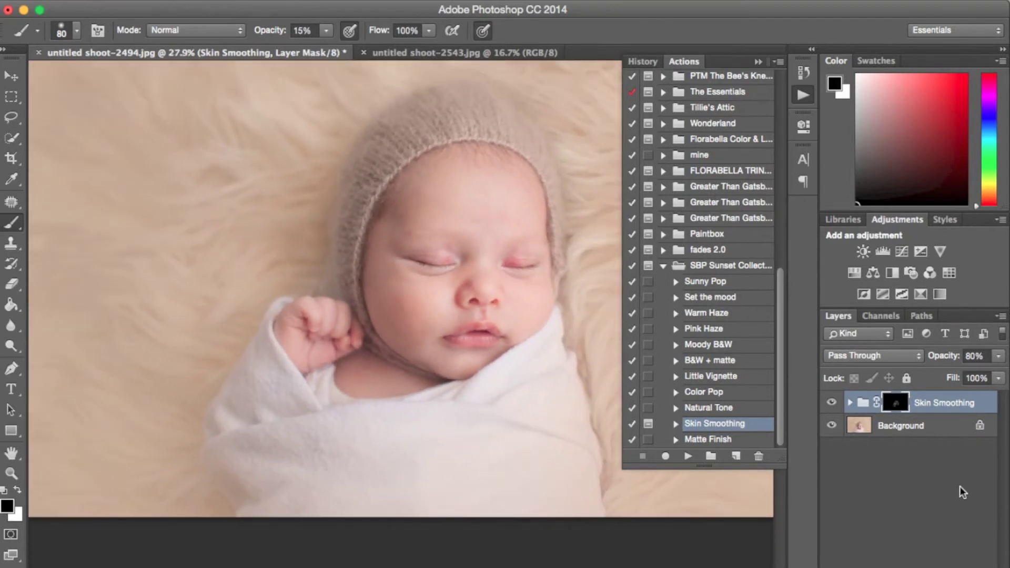
left_click(831, 403)
left_click(831, 403)
left_click(831, 403)
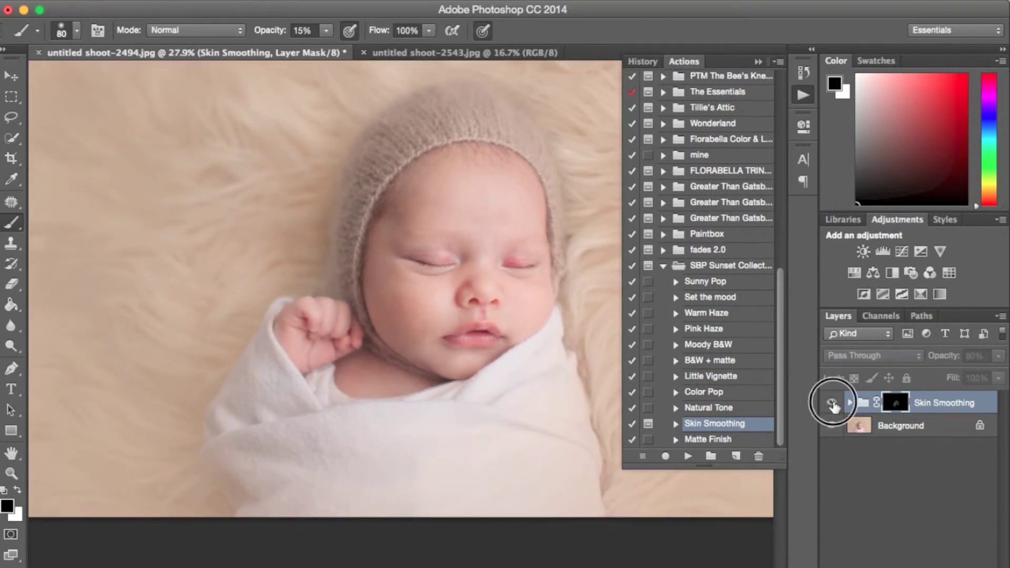
left_click(830, 402)
scroll(464, 372, "up", 6)
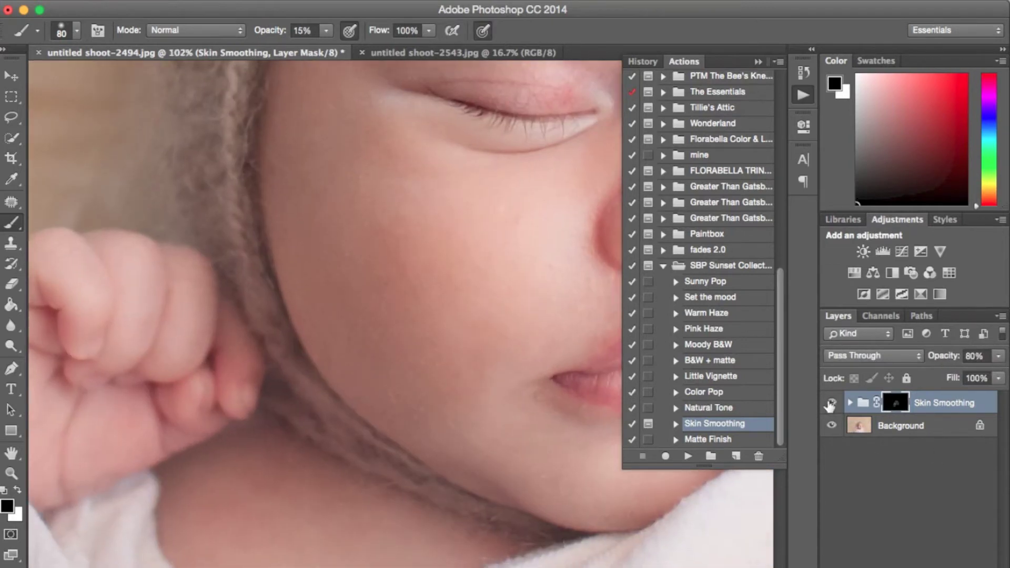
left_click(831, 402)
left_click(831, 402)
left_click(831, 403)
left_click(831, 403)
left_click(831, 403)
left_click(830, 403)
scroll(556, 464, "down", 5)
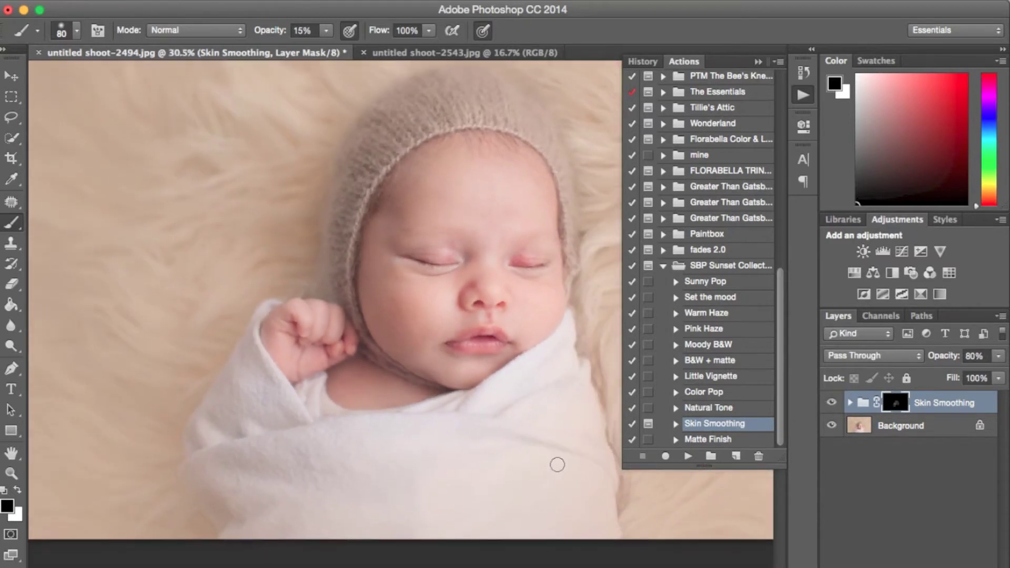
key("backslash")
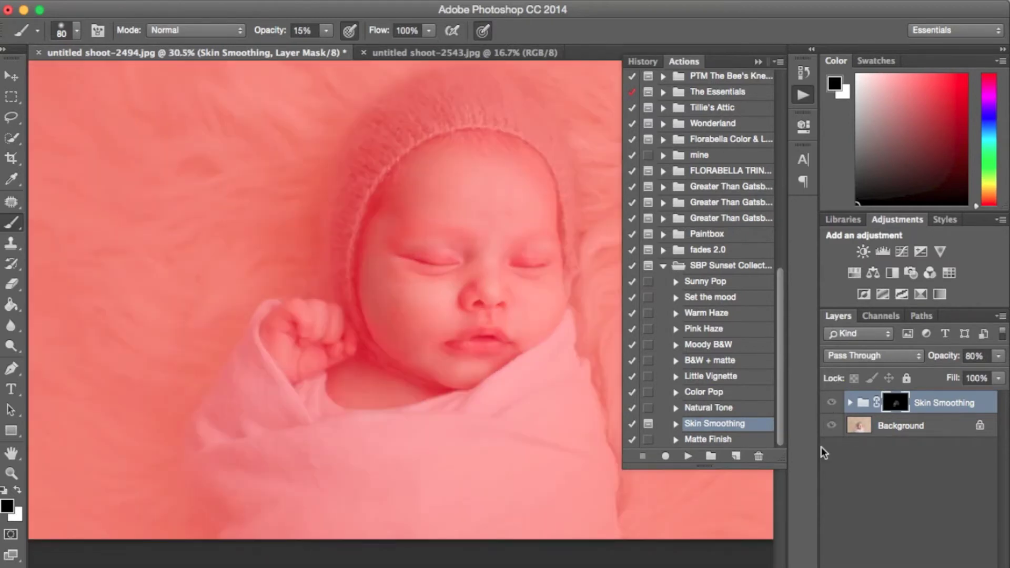
key("backslash")
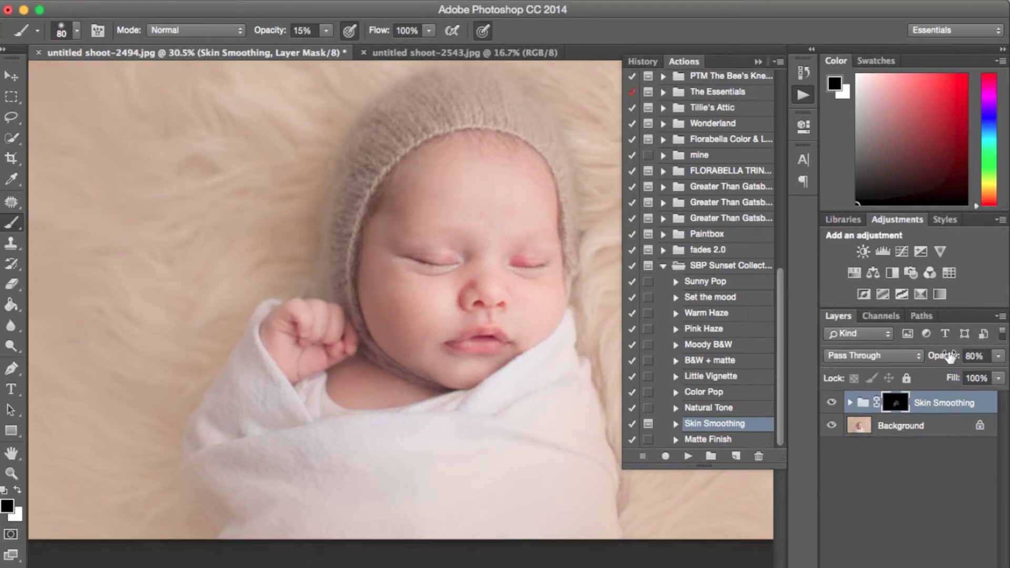
Set the Skin Smoothing group's opacity to 84%.
left_click(982, 355)
key("Down")
key("Down")
key("Return")
left_click_drag(957, 362, 962, 361)
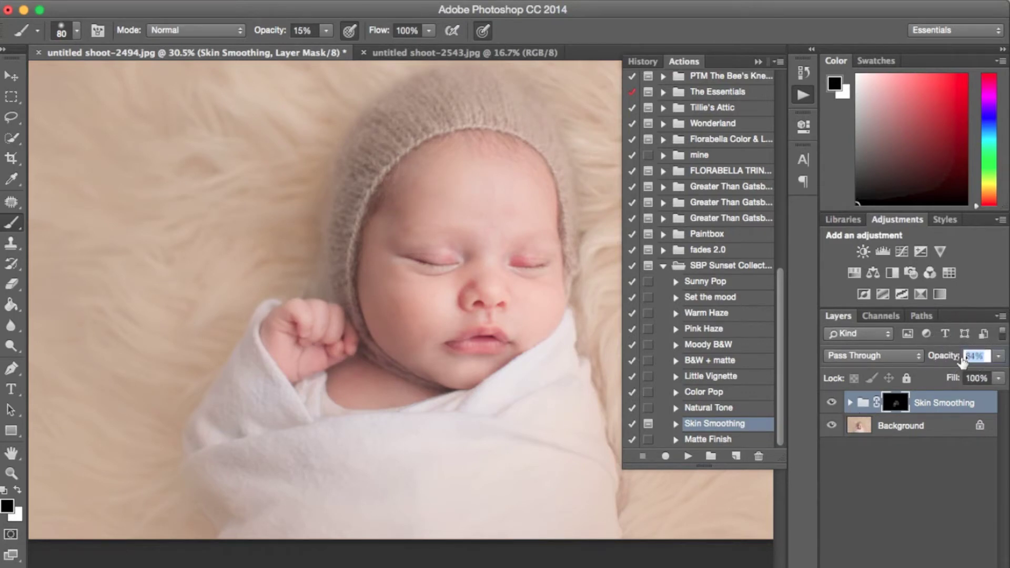
Check the photo with and without the skin smoothing and flatten the image.
left_click(830, 402)
left_click(831, 403)
left_click(830, 403)
left_click(830, 402)
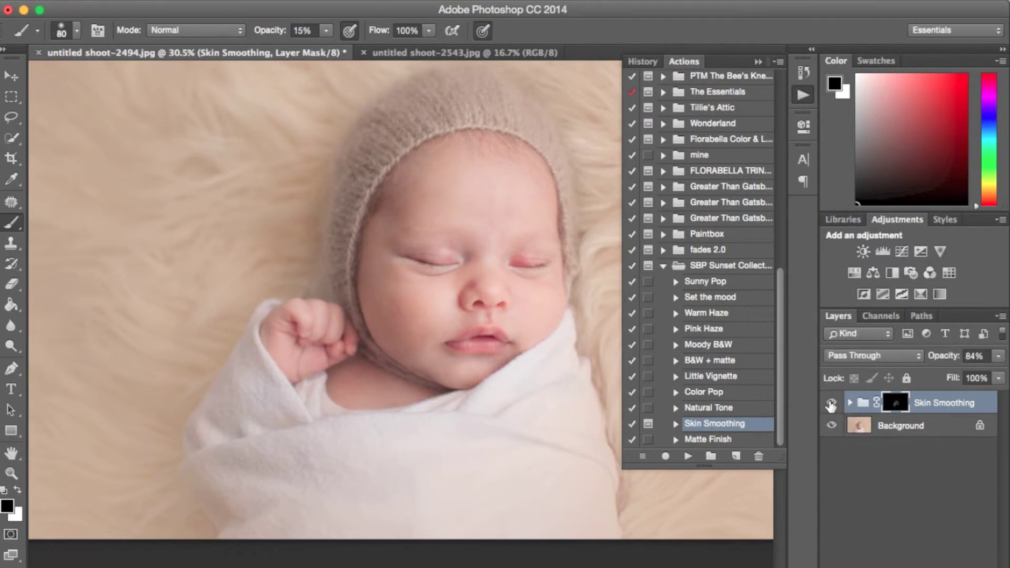
right_click(888, 427)
left_click(835, 542)
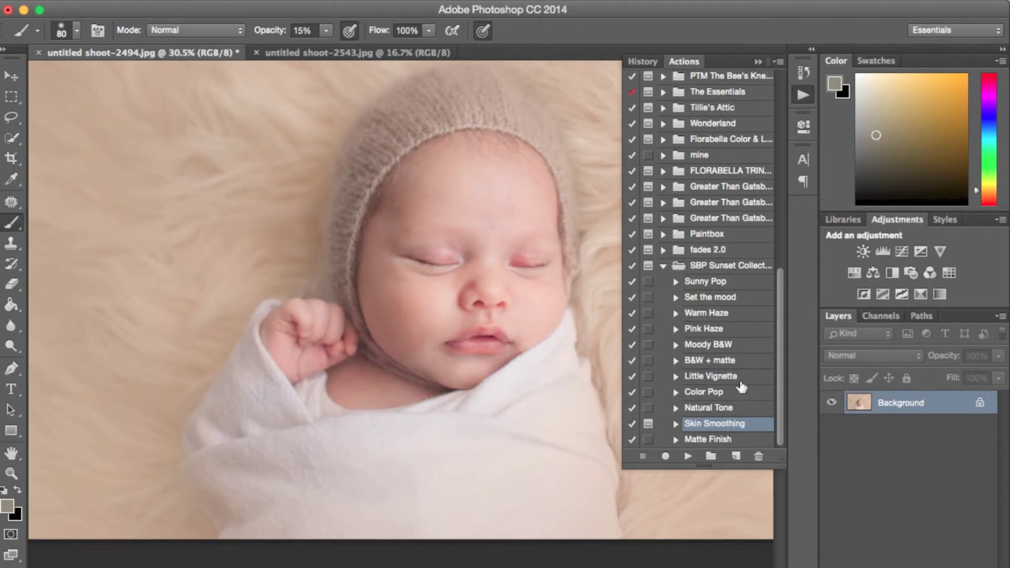
Collapse the SBP Sunset Collection action set and expand the first Greater Than Gatsby set.
scroll(741, 388, "up", 3)
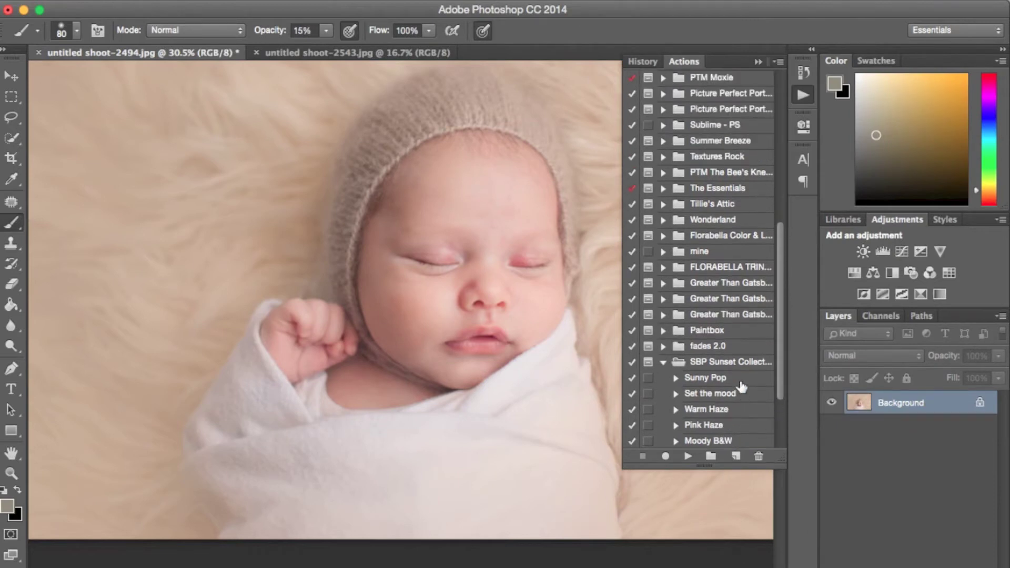
left_click(662, 363)
scroll(662, 368, "up", 3)
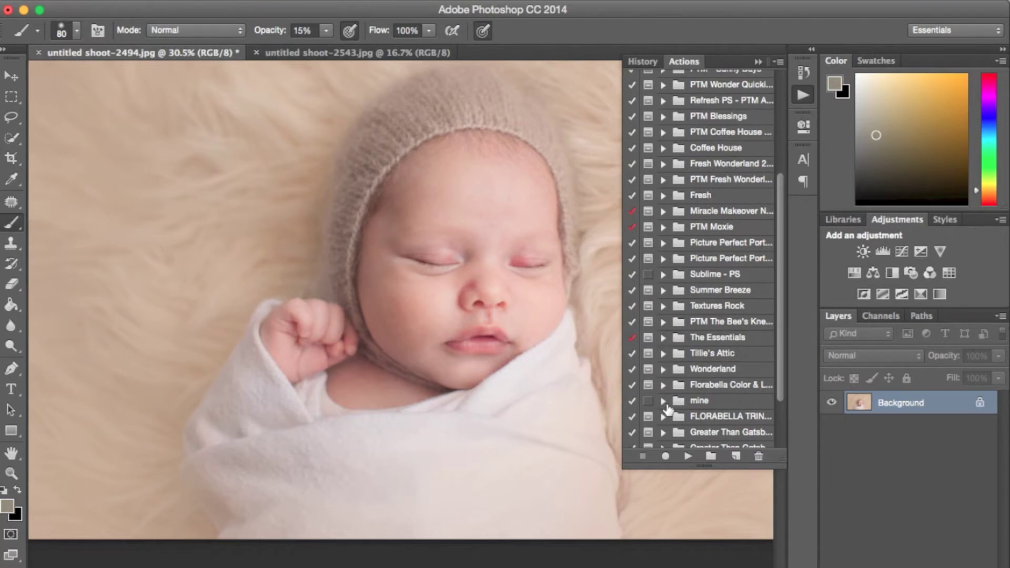
scroll(667, 408, "up", 3)
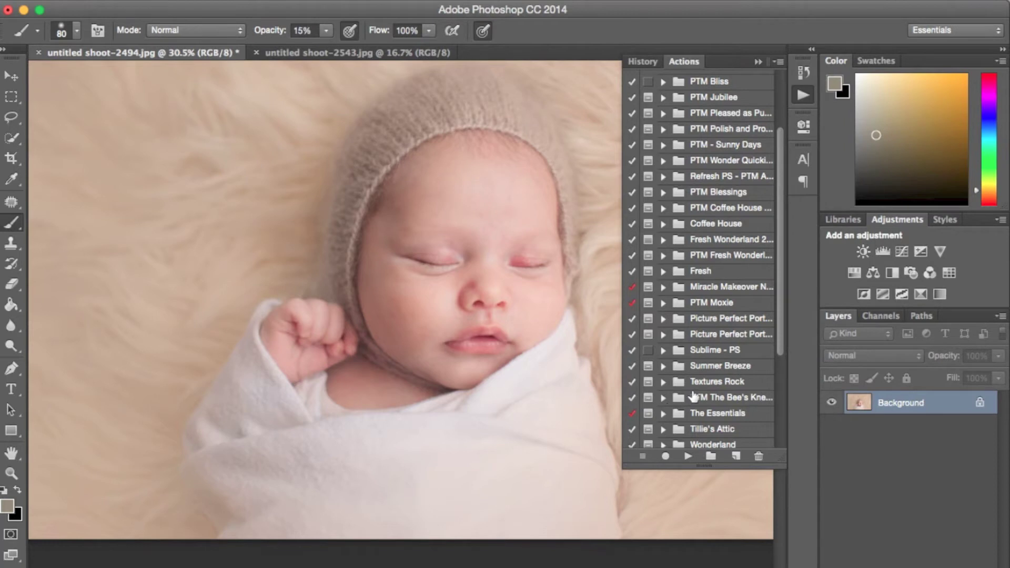
scroll(710, 418, "down", 6)
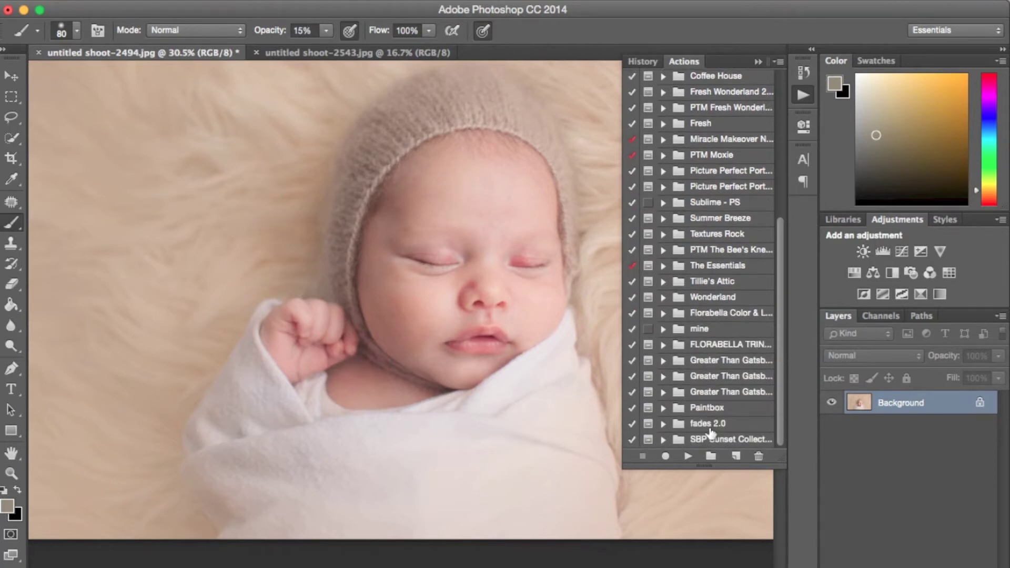
left_click(662, 361)
Look through the expanded Greater Than Gatsby set and run its Darken & Sharpen Lashes action.
scroll(665, 368, "down", 6)
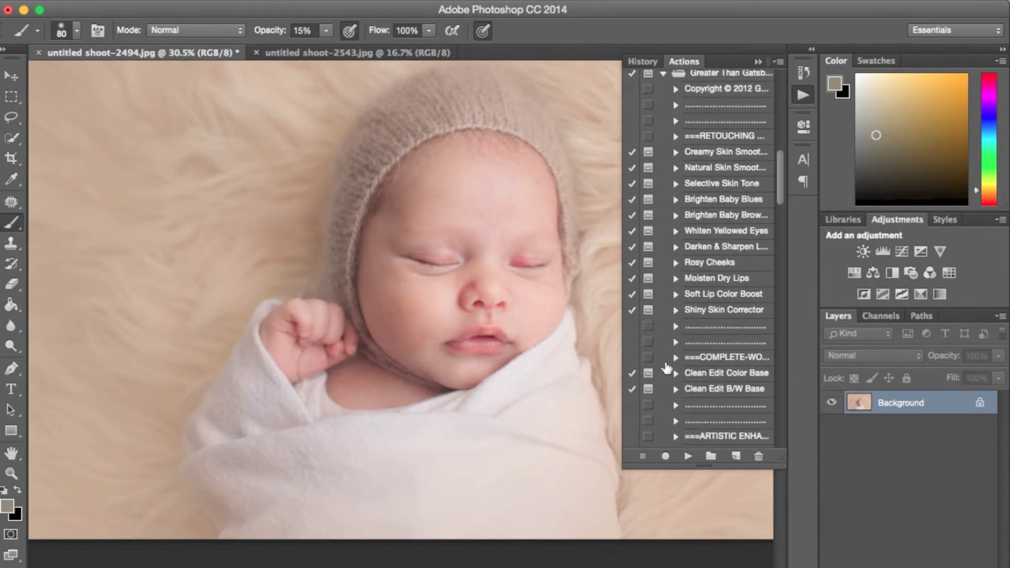
scroll(673, 362, "down", 5)
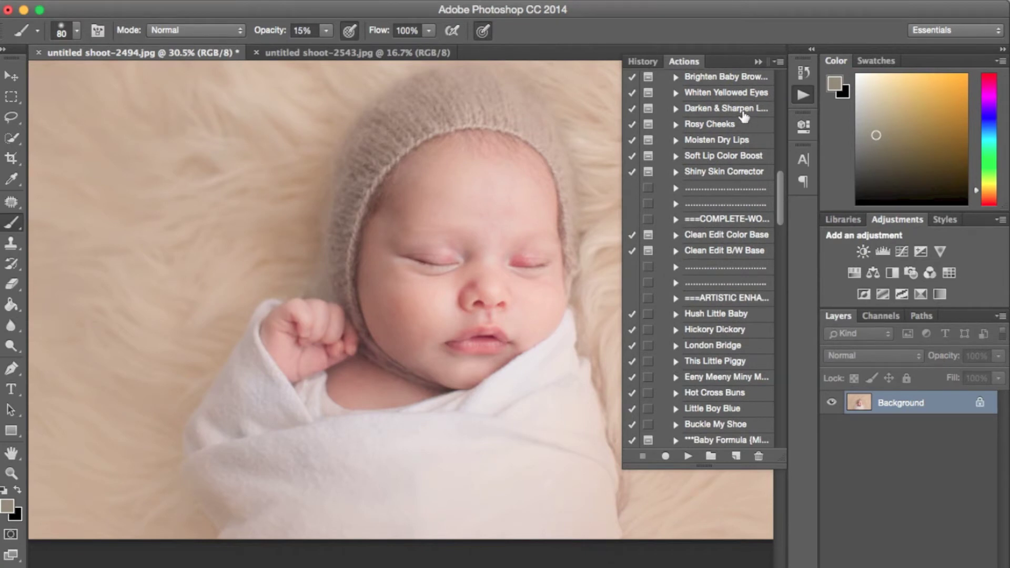
scroll(726, 328, "down", 10)
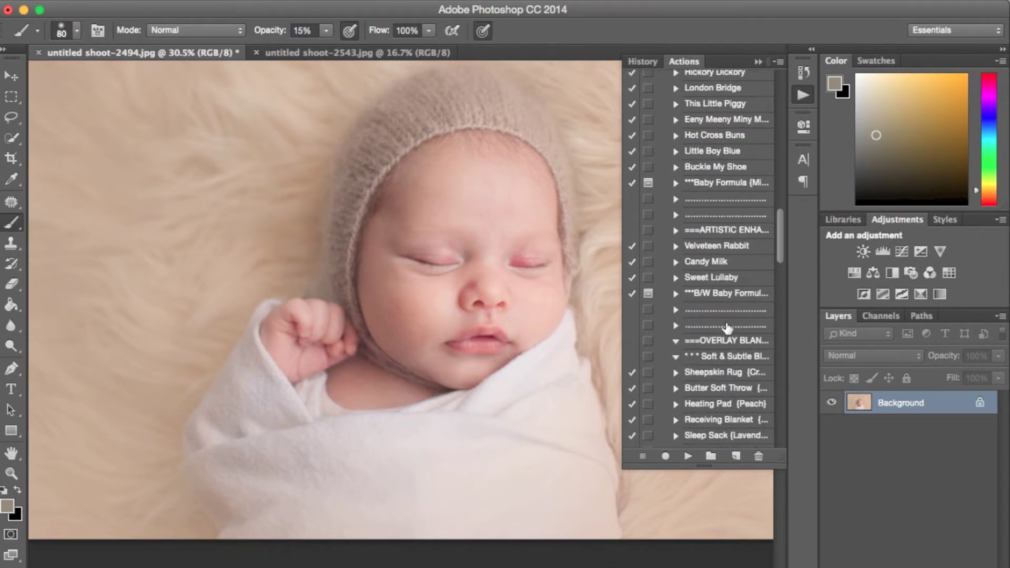
scroll(726, 328, "down", 6)
scroll(726, 328, "up", 15)
scroll(727, 328, "up", 8)
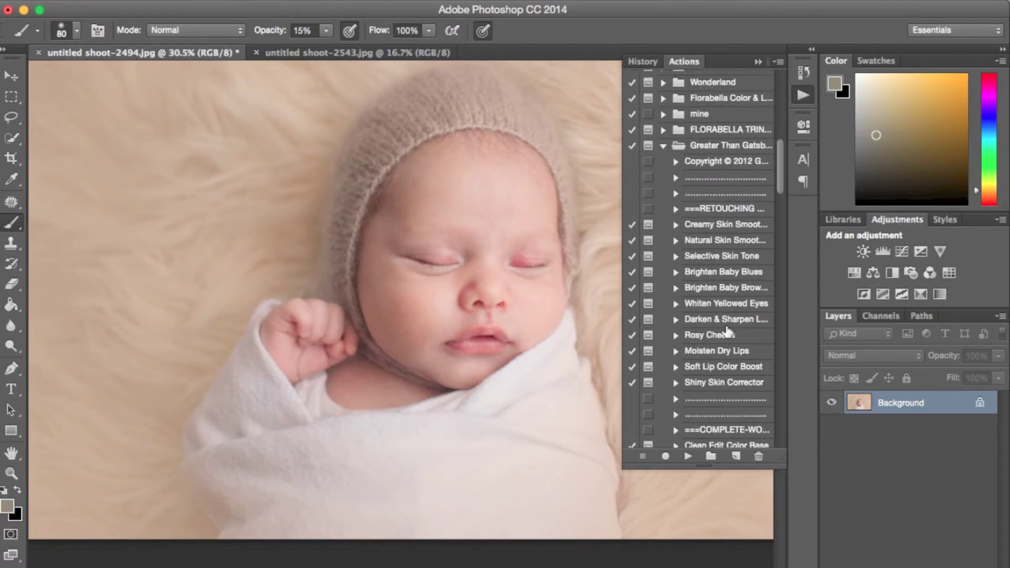
left_click(729, 320)
left_click(688, 457)
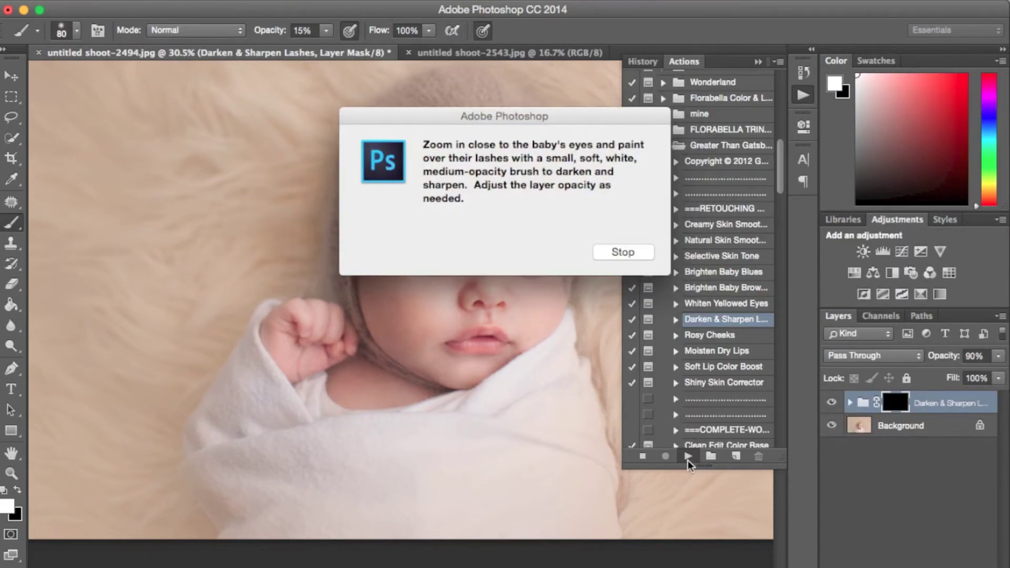
left_click(624, 252)
Reduce the brush size to 30 and paint the darkening and sharpening in white over the lashes of both eyes.
scroll(476, 305, "up", 10)
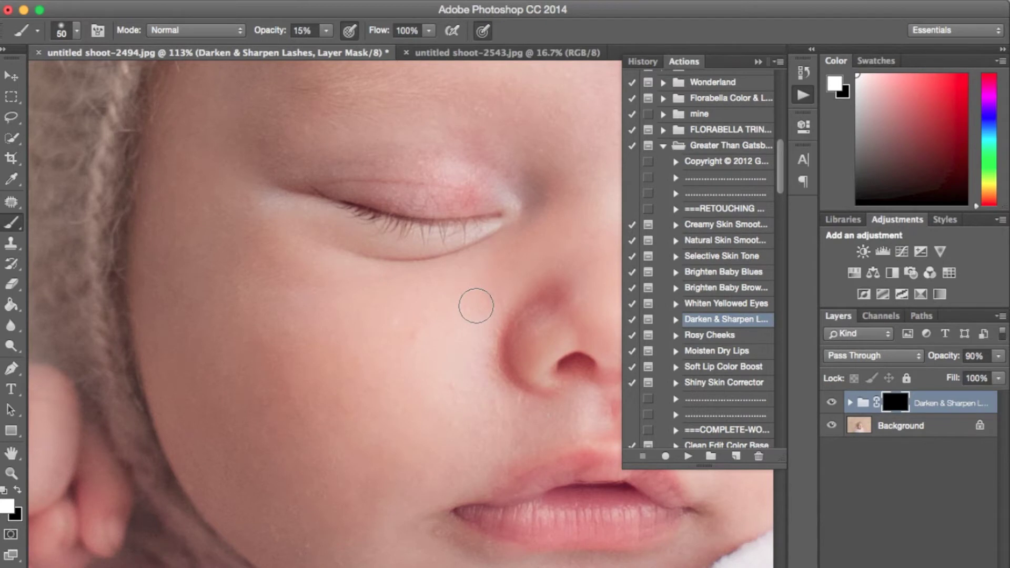
mouse_move(345, 205)
left_mouse_down()
mouse_move(401, 225)
mouse_move(495, 216)
mouse_move(407, 223)
mouse_move(353, 203)
left_mouse_up()
scroll(400, 236, "right", 10)
mouse_move(444, 277)
left_mouse_down()
mouse_move(559, 253)
mouse_move(540, 270)
mouse_move(502, 272)
mouse_move(567, 247)
left_mouse_up()
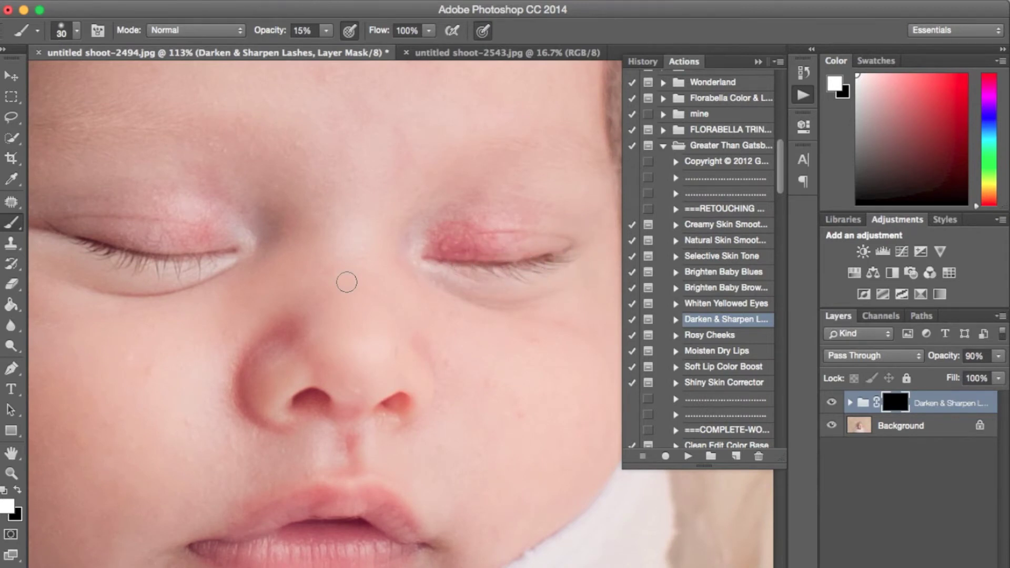
scroll(342, 281, "left", 8)
scroll(342, 281, "up", 3)
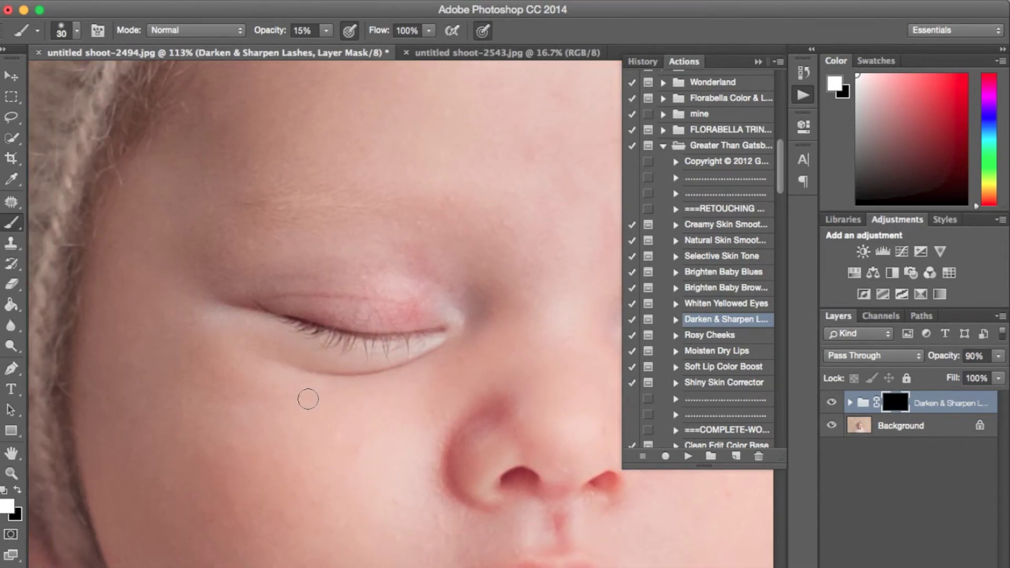
Compare the baby's face with and without the Darken & Sharpen Lashes group.
scroll(307, 400, "down", 5)
scroll(308, 402, "down", 1)
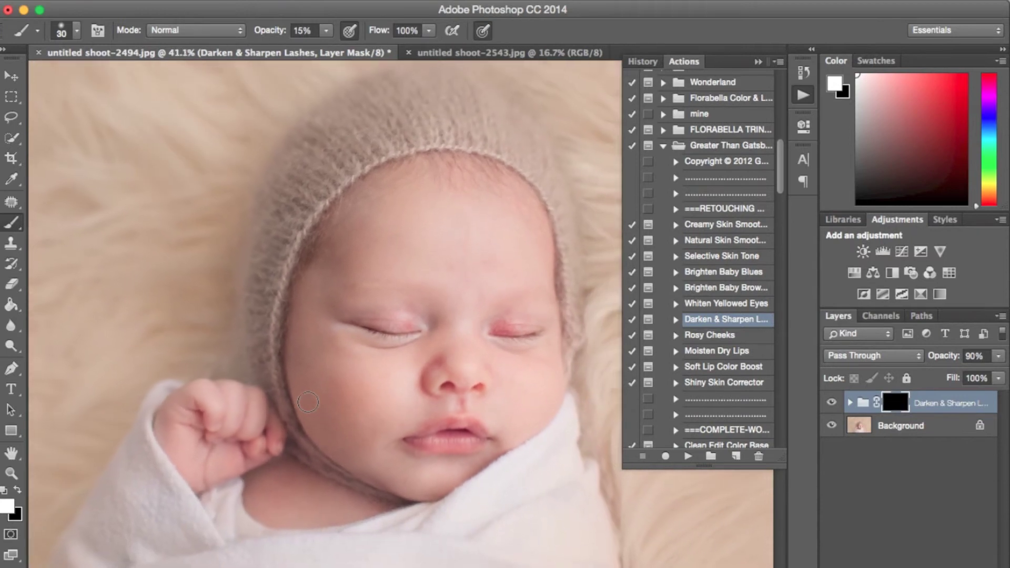
left_click(831, 403)
left_click(831, 403)
left_click(831, 403)
left_click(832, 403)
scroll(361, 351, "up", 3)
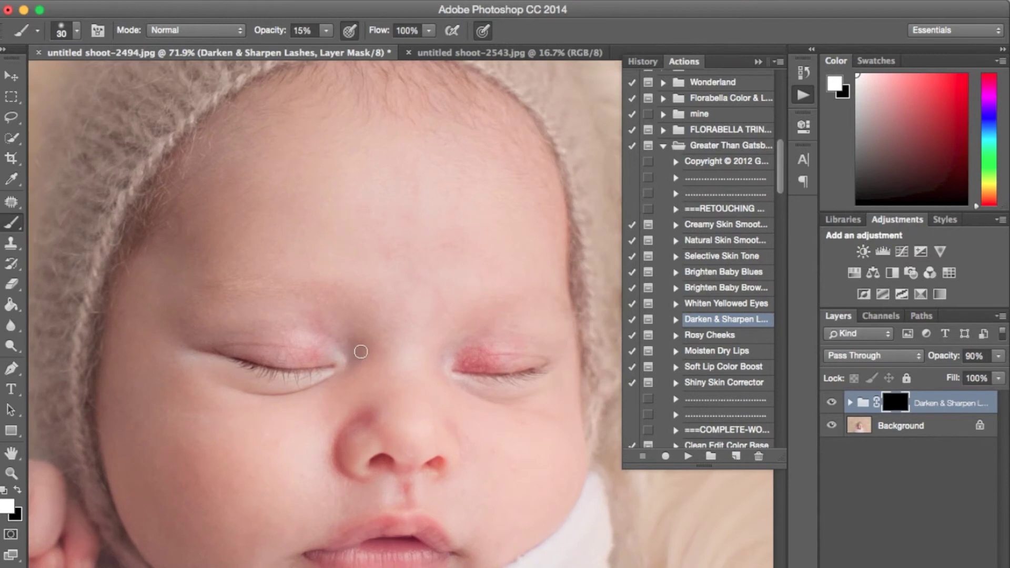
scroll(509, 440, "down", 5)
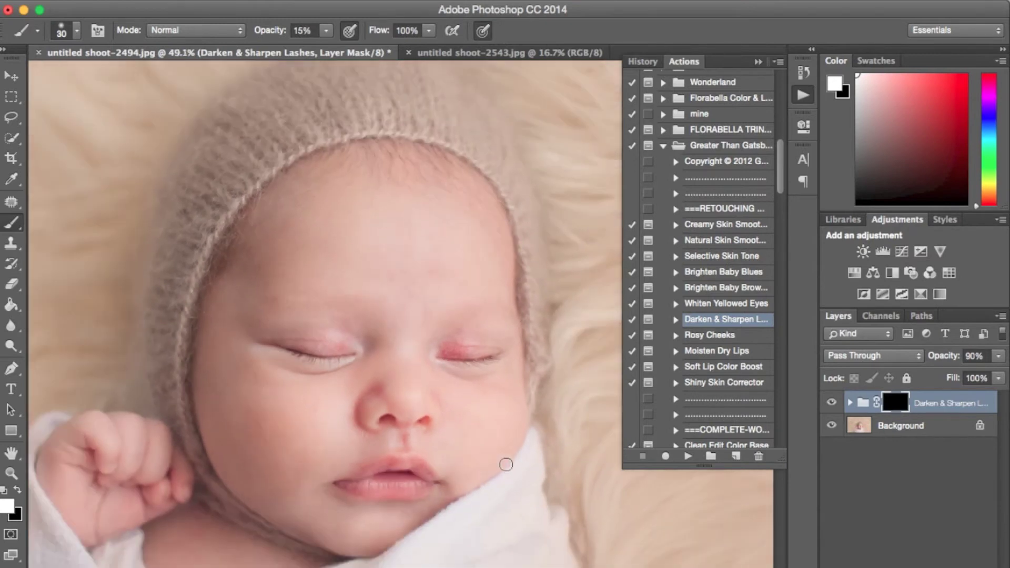
Check the lash mask overlay and flatten the image.
key("x")
key("backslash")
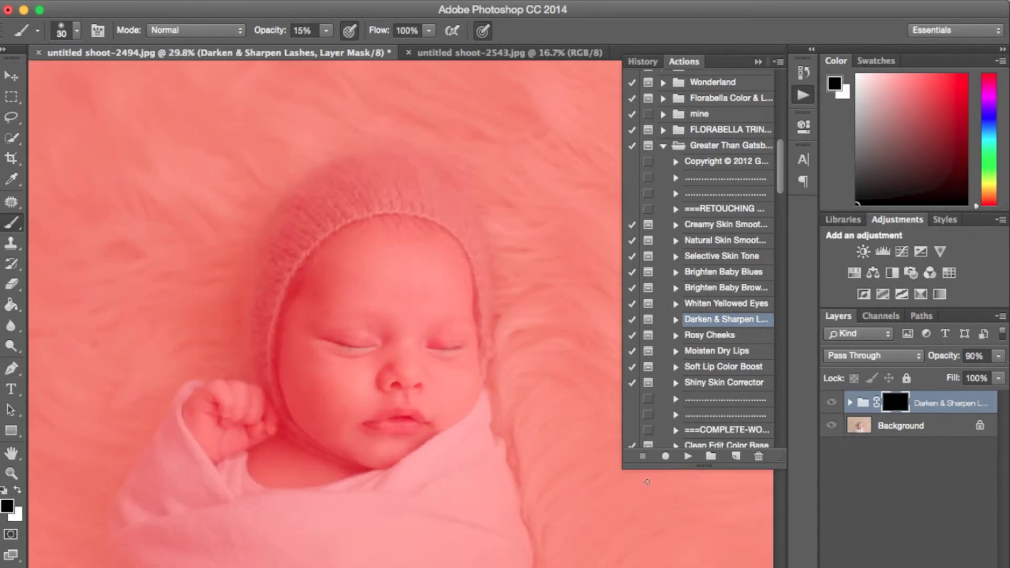
key("backslash")
key("x")
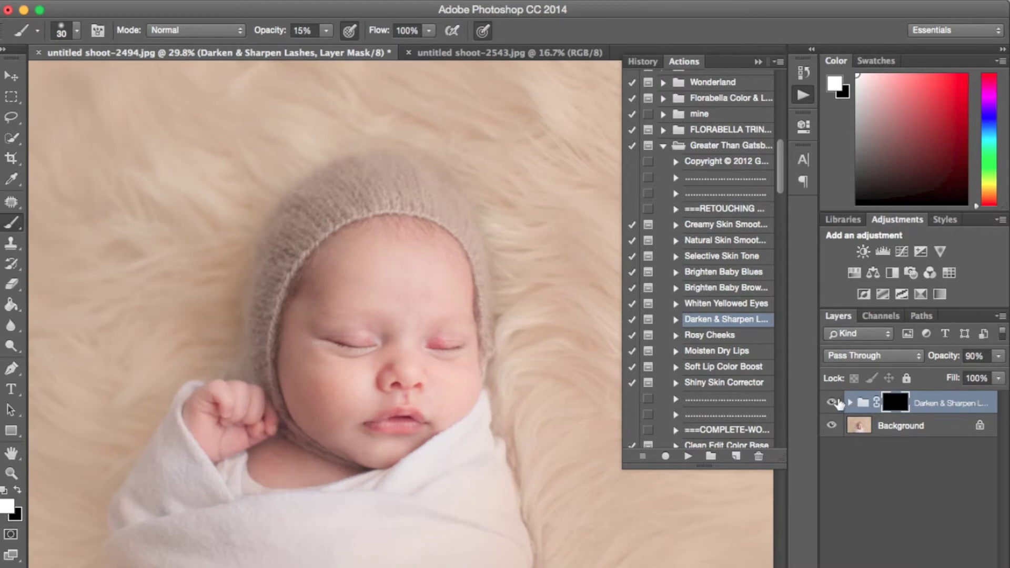
right_click(933, 425)
left_click(894, 539)
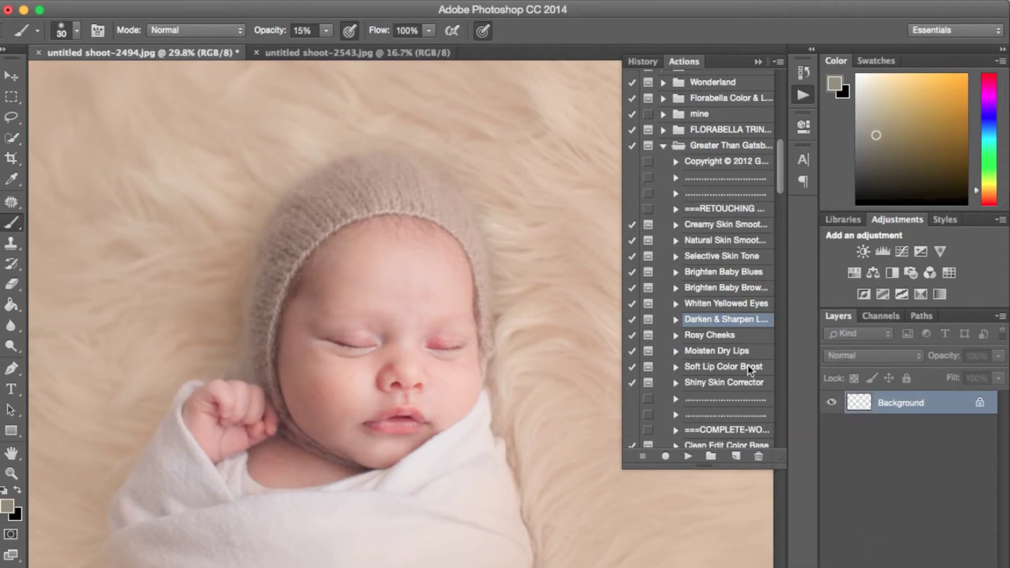
Run the Paint On Sharp action from the bonus brushes of the Greater Than Gatsby set.
scroll(746, 360, "down", 1)
scroll(746, 360, "down", 15)
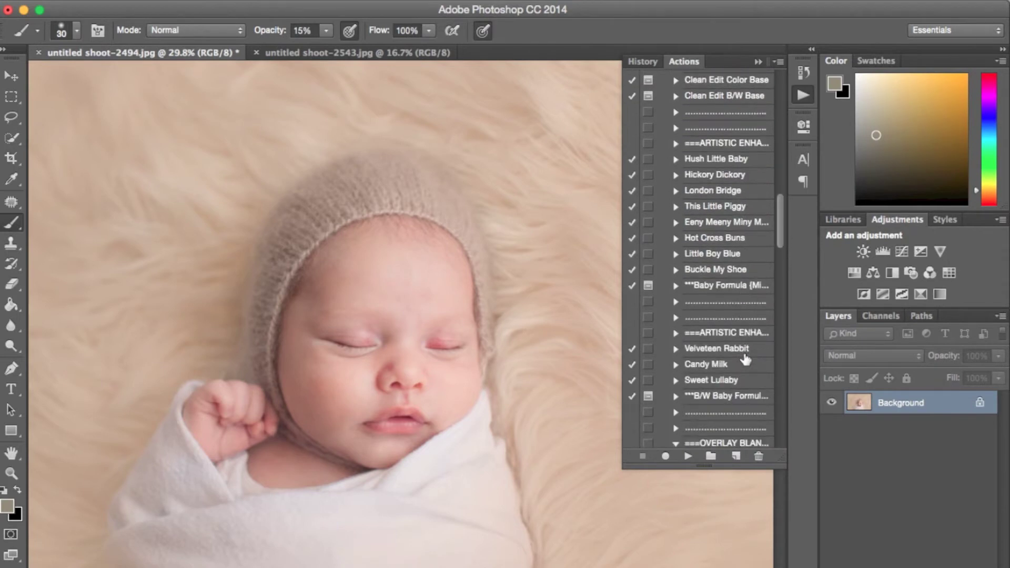
scroll(745, 360, "down", 15)
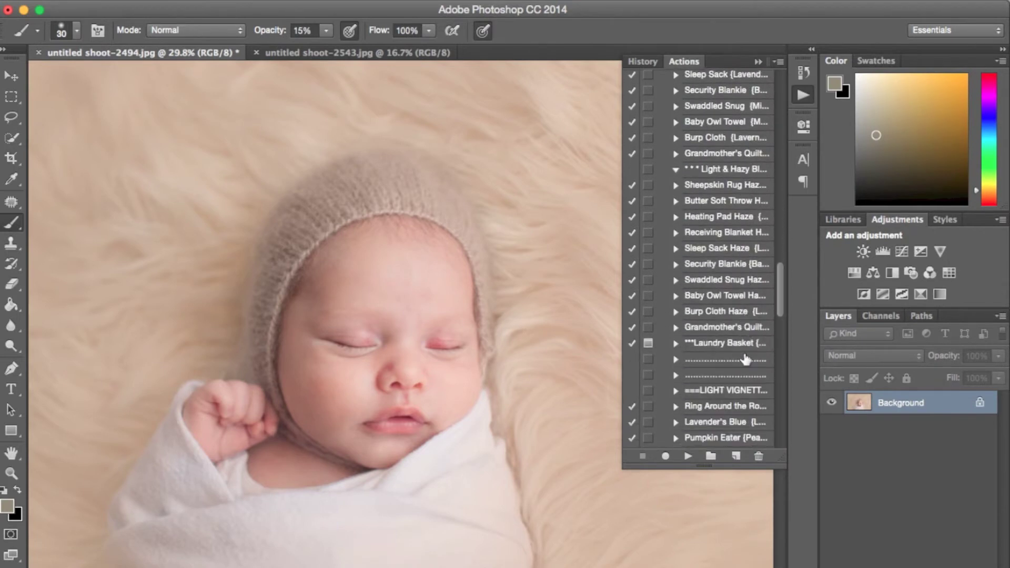
scroll(746, 359, "down", 10)
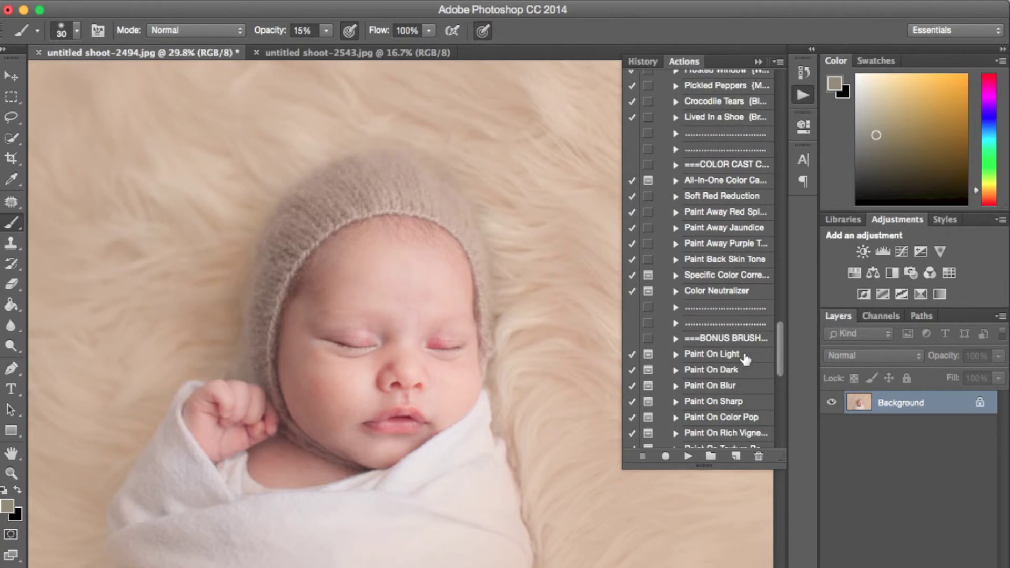
left_click(737, 377)
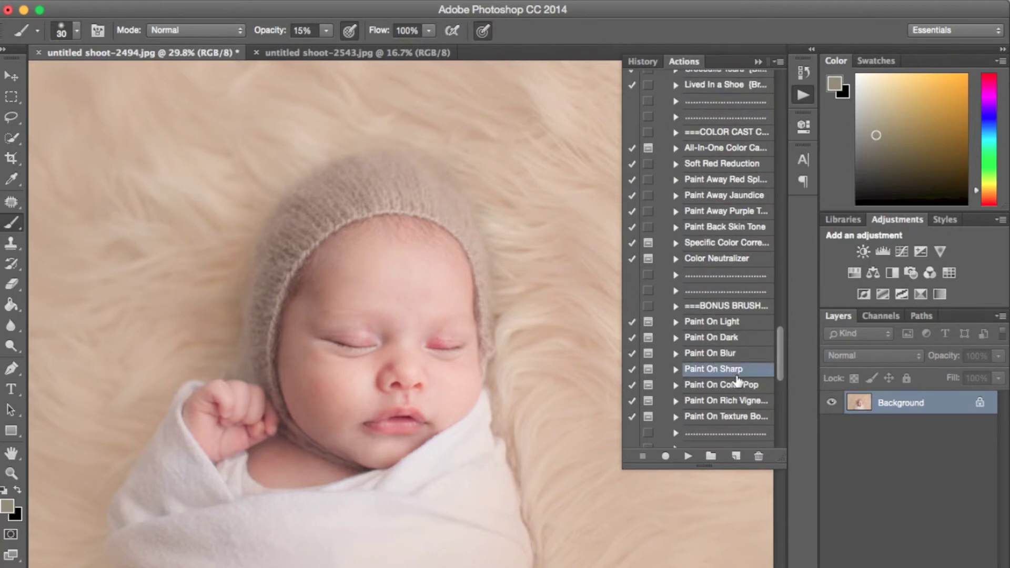
left_click(689, 455)
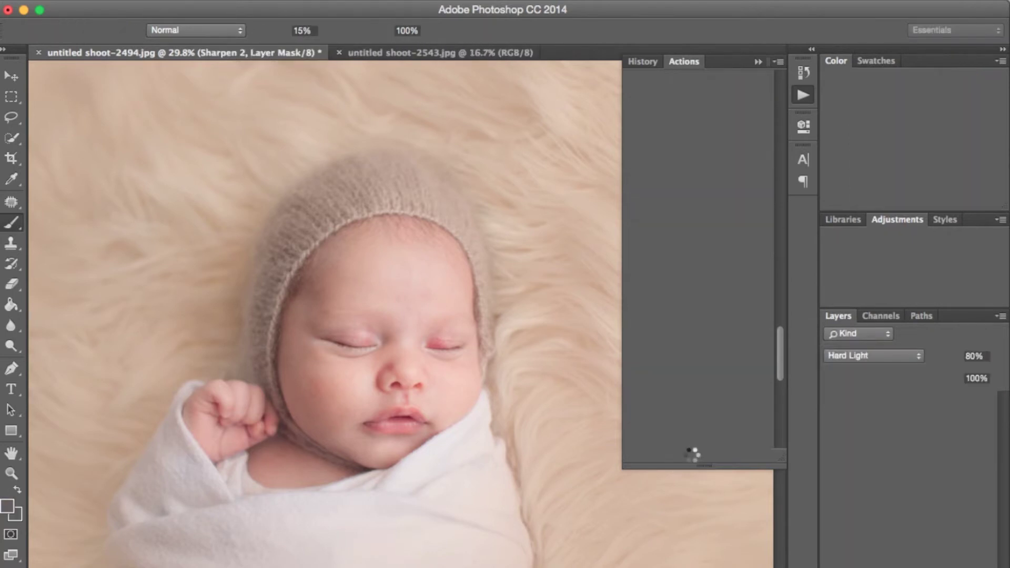
key("Return")
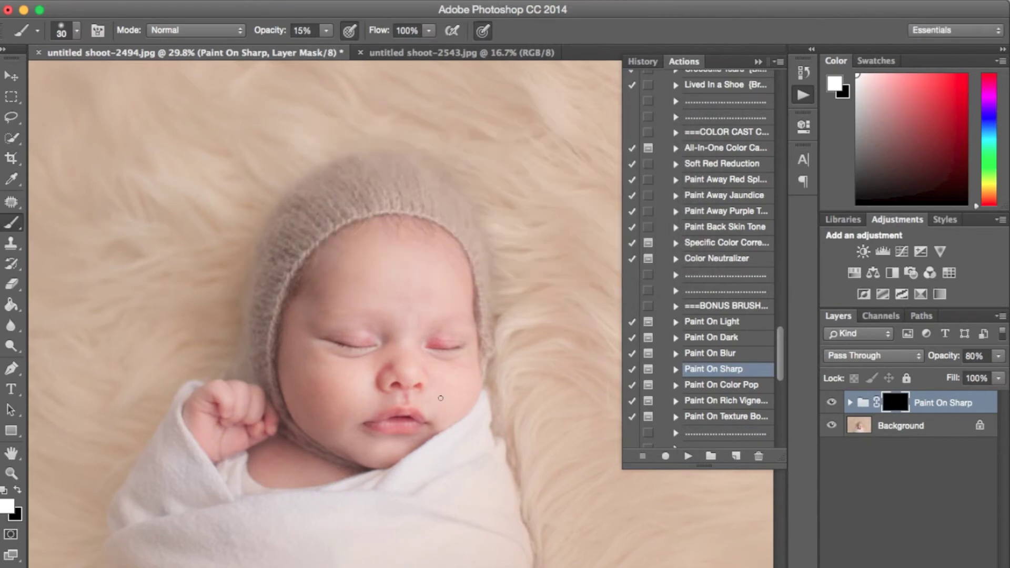
Paint the sharpening over the baby's lips, nose and eyelids at 15% brush opacity on the Paint On Sharp mask.
scroll(440, 398, "up", 6)
scroll(441, 398, "down", 5)
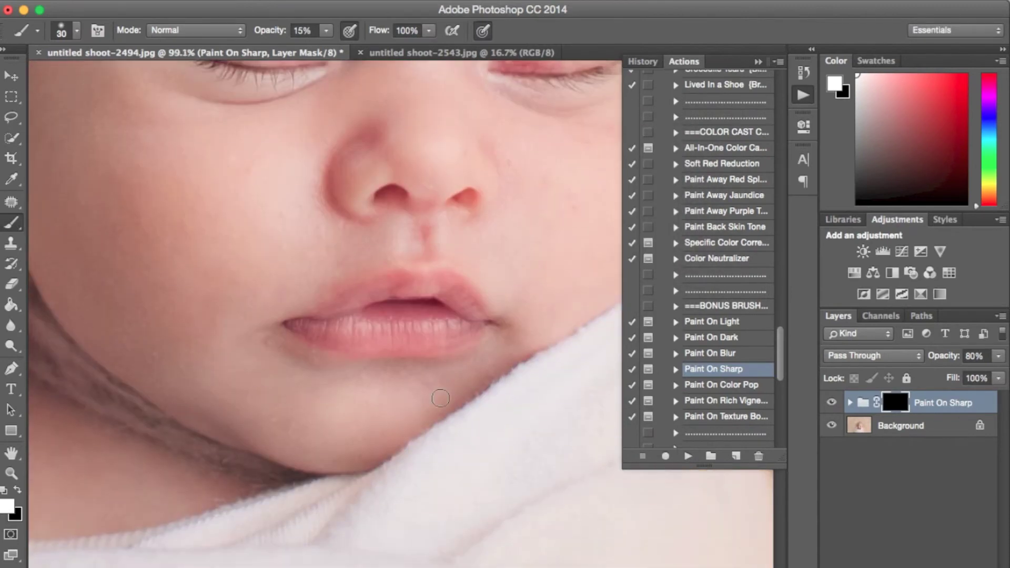
mouse_move(333, 329)
left_mouse_down()
mouse_move(451, 331)
mouse_move(320, 342)
mouse_move(384, 348)
mouse_move(459, 329)
mouse_move(477, 311)
mouse_move(451, 285)
mouse_move(401, 282)
mouse_move(457, 270)
mouse_move(392, 266)
mouse_move(314, 314)
mouse_move(438, 281)
mouse_move(361, 289)
left_mouse_up()
scroll(359, 290, "up", 5)
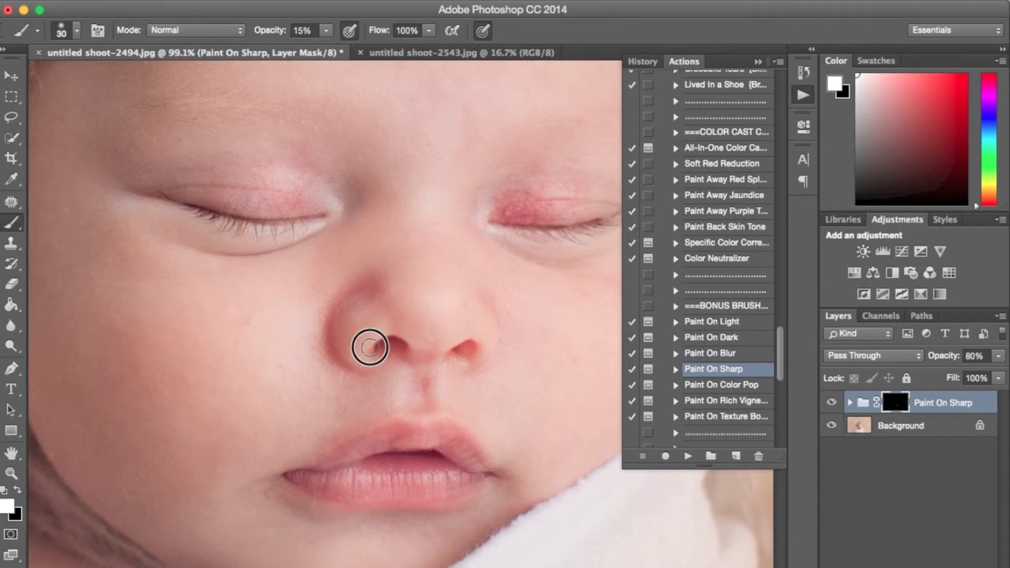
scroll(477, 361, "up", 3)
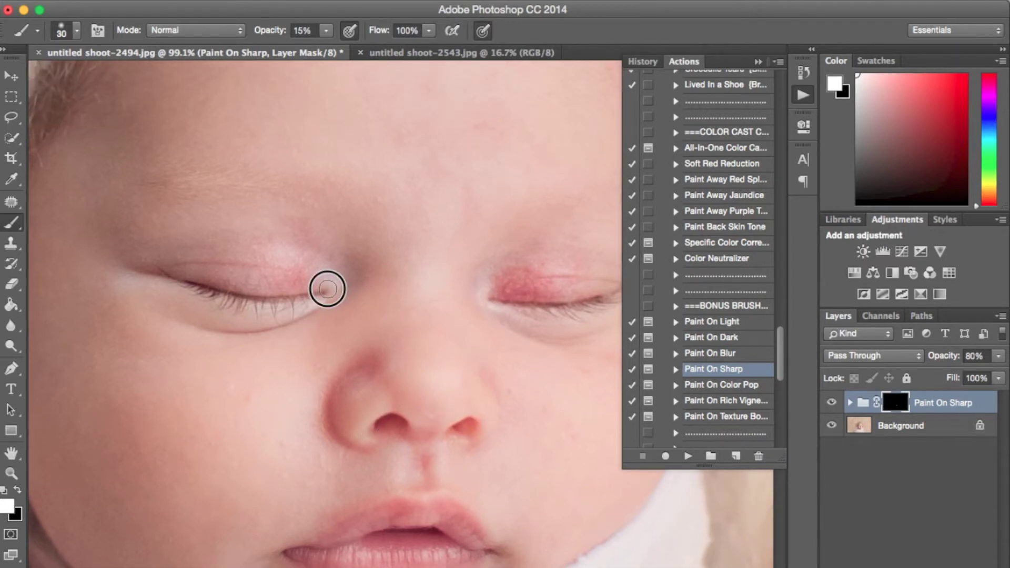
scroll(295, 356, "up", 4)
scroll(295, 356, "left", 2)
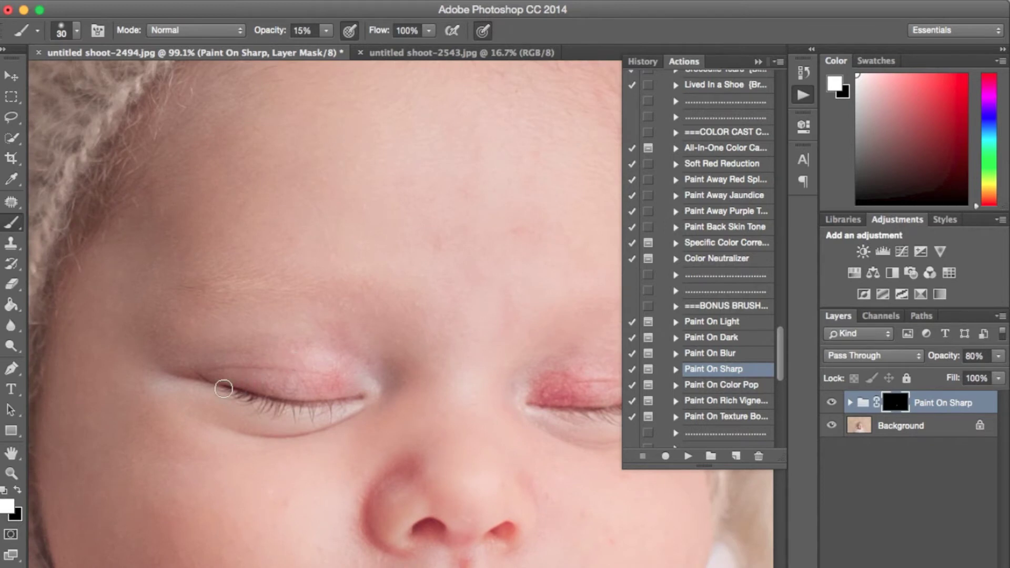
Set the brush opacity to 10% and its size to 60, and paint sharpening over the knit hat and the hand.
scroll(223, 389, "down", 4)
left_click_drag(293, 29, 273, 34)
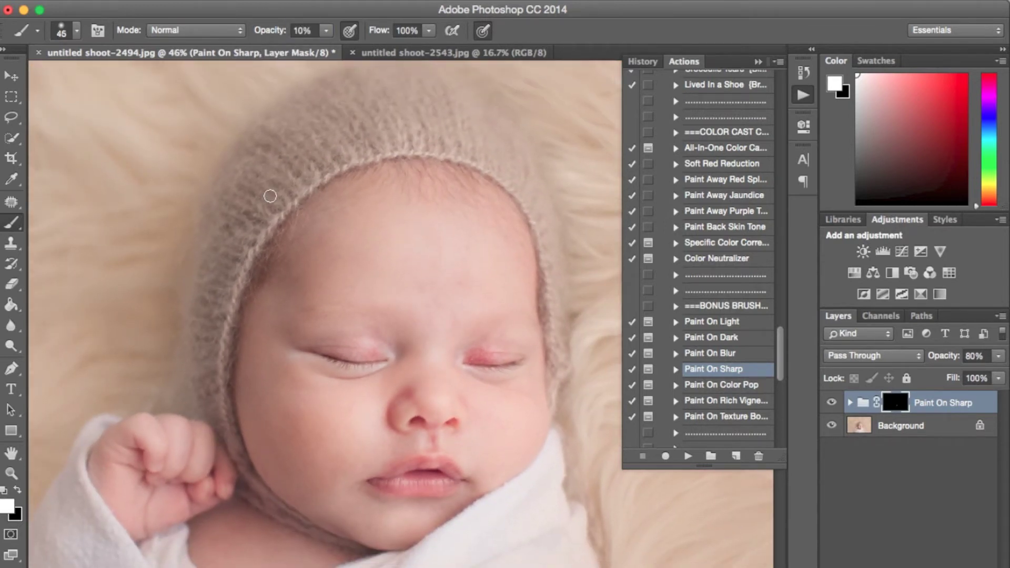
left_click(327, 307)
scroll(489, 333, "down", 5)
scroll(489, 333, "left", 2)
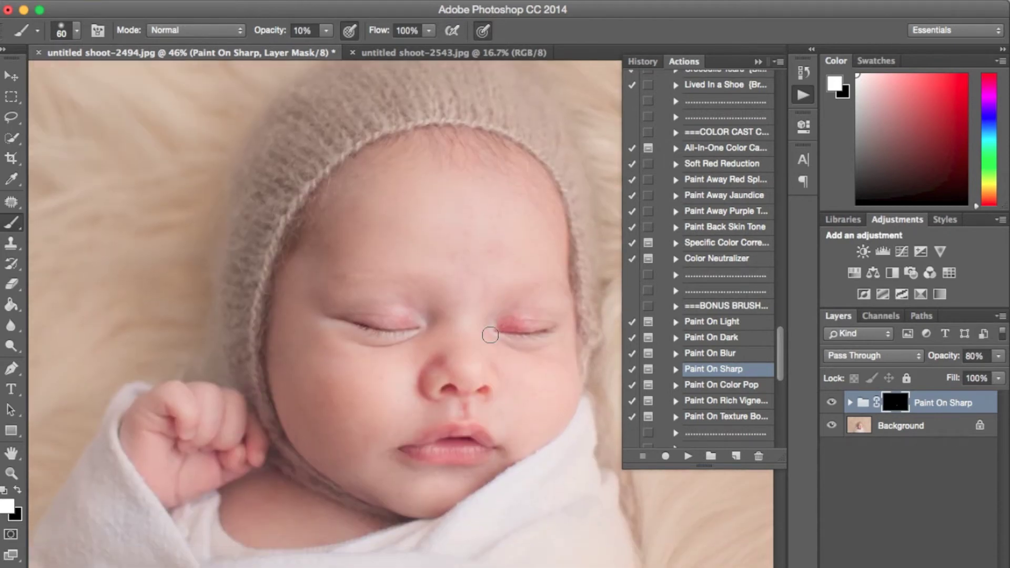
left_click(254, 383)
mouse_move(255, 383)
left_mouse_down()
mouse_move(216, 347)
mouse_move(202, 385)
mouse_move(181, 338)
mouse_move(174, 351)
mouse_move(198, 405)
mouse_move(263, 394)
mouse_move(219, 419)
left_mouse_up()
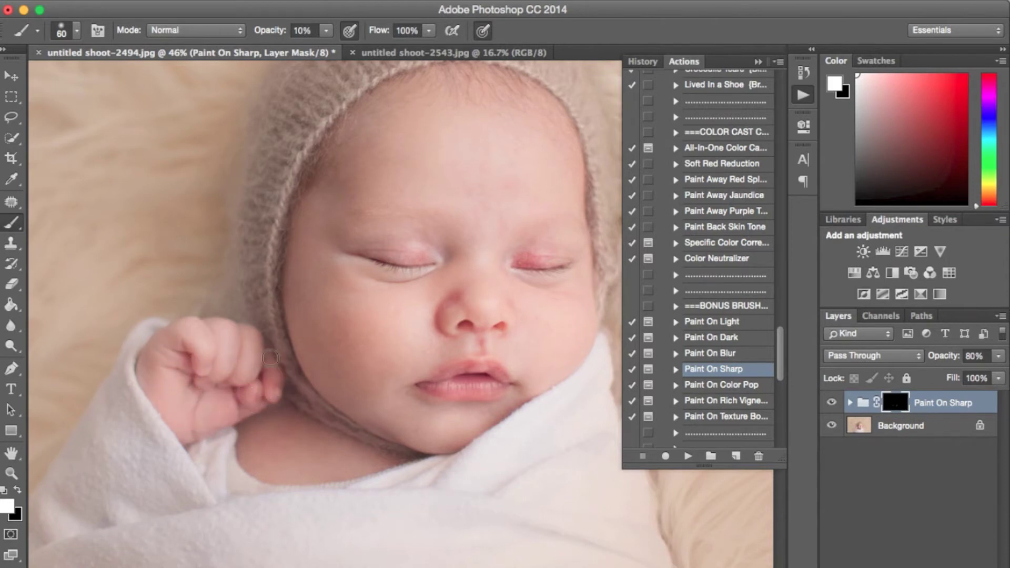
Enlarge the brush to 125, lower its opacity to 4% and lightly paint sharpening along the knit hat.
scroll(349, 432, "down", 3)
key("bracketright")
key("bracketright")
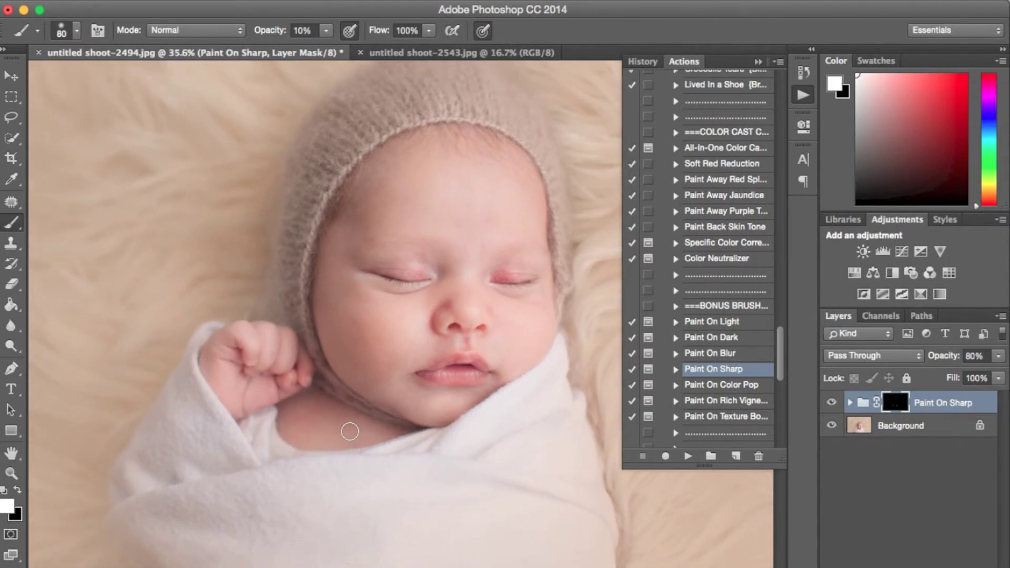
left_click_drag(269, 34, 268, 36)
mouse_move(325, 367)
left_mouse_down()
mouse_move(313, 245)
mouse_move(390, 135)
mouse_move(337, 193)
mouse_move(464, 130)
mouse_move(528, 175)
mouse_move(562, 235)
mouse_move(572, 321)
mouse_move(547, 165)
mouse_move(397, 68)
mouse_move(293, 208)
mouse_move(508, 85)
mouse_move(291, 190)
mouse_move(396, 96)
left_mouse_up()
scroll(396, 96, "down", 3)
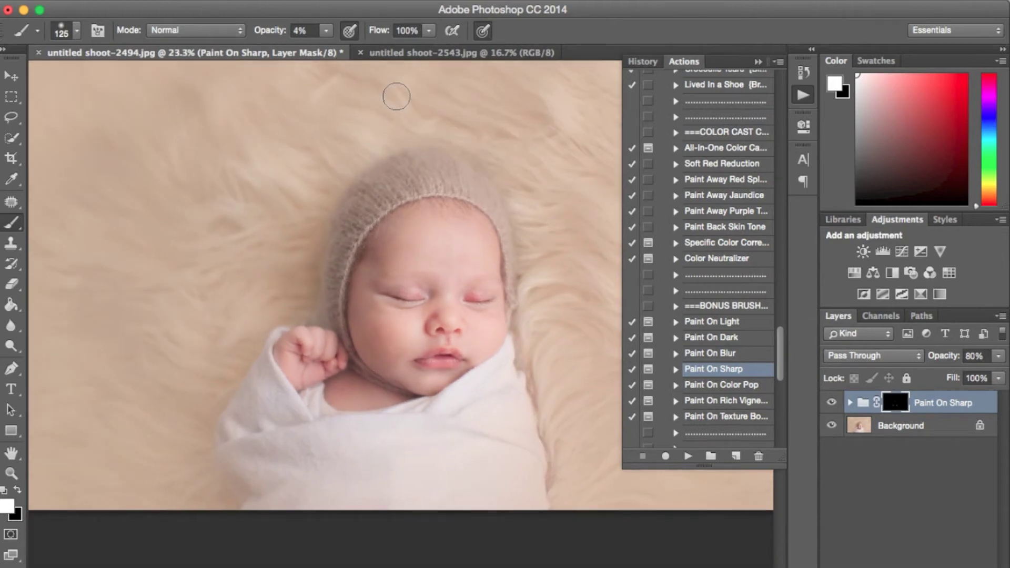
Compare the photo with and without the Paint On Sharp group and lower the group's opacity to 51%.
left_click(832, 403)
left_click(831, 403)
left_click_drag(956, 356, 945, 356)
scroll(95, 358, "up", 3)
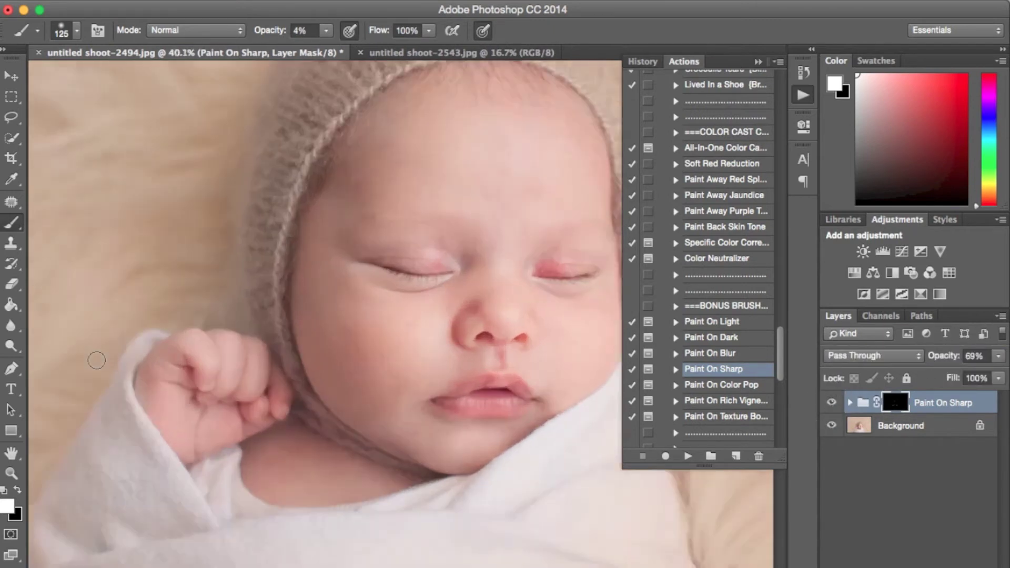
scroll(241, 419, "up", 1)
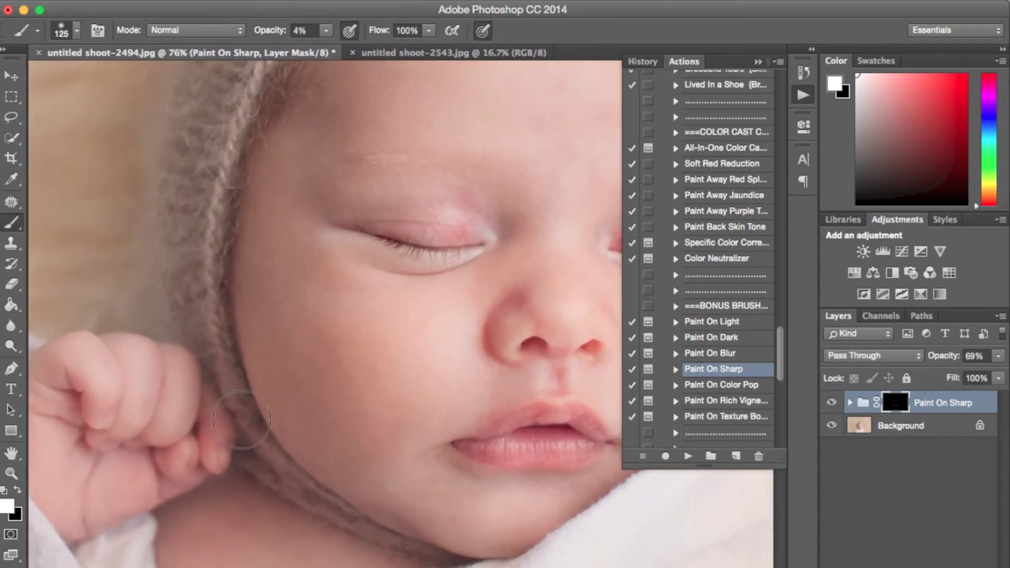
left_click_drag(950, 357, 932, 358)
left_click(831, 402)
left_click(831, 402)
scroll(377, 394, "up", 10)
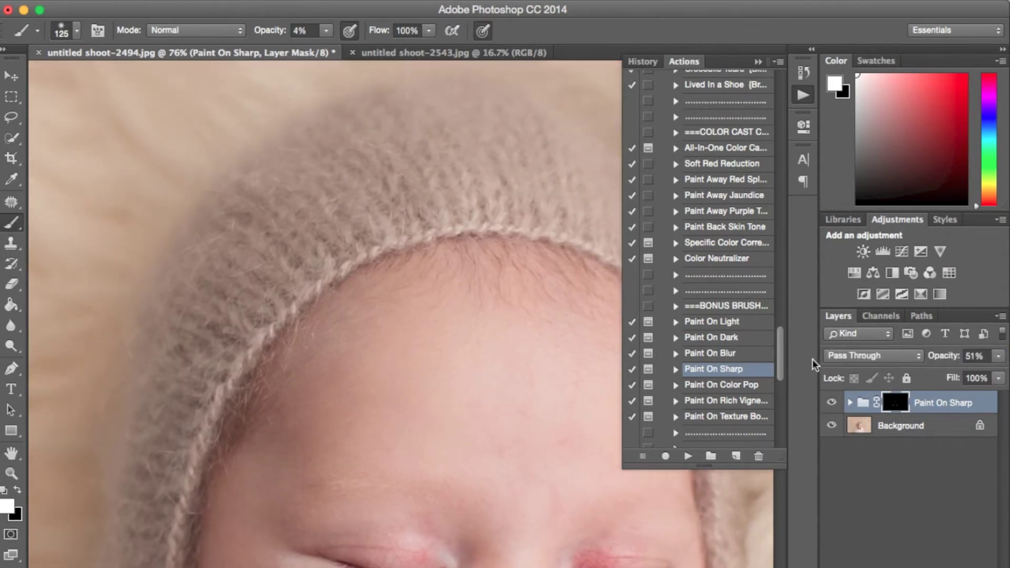
Recheck the Paint On Sharp effect, fine-tune the group's opacity and flatten the image.
left_click(831, 408)
left_click(831, 409)
left_click_drag(944, 356, 954, 361)
right_click(947, 438)
left_click(890, 547)
scroll(453, 452, "down", 10)
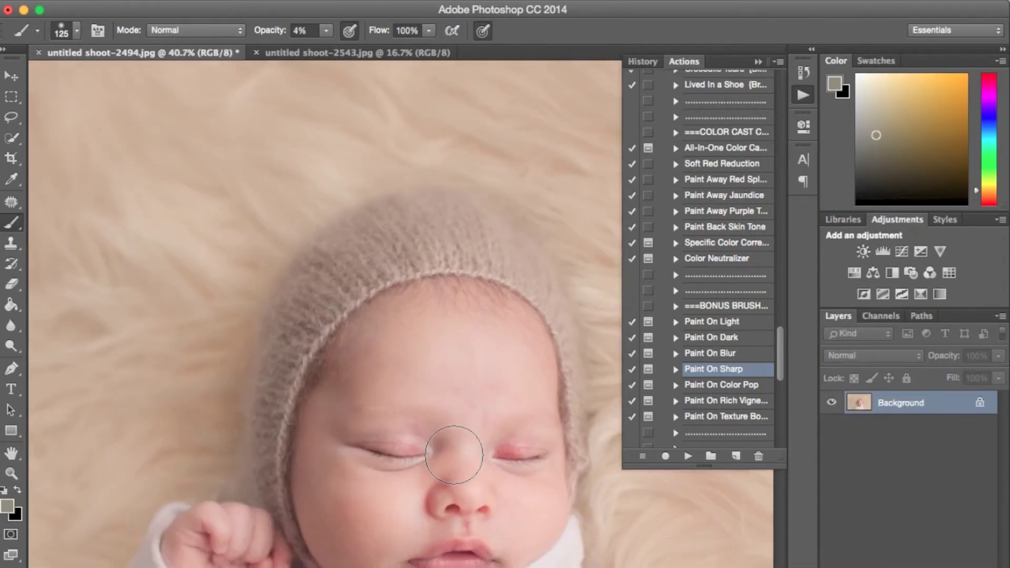
scroll(454, 455, "down", 1)
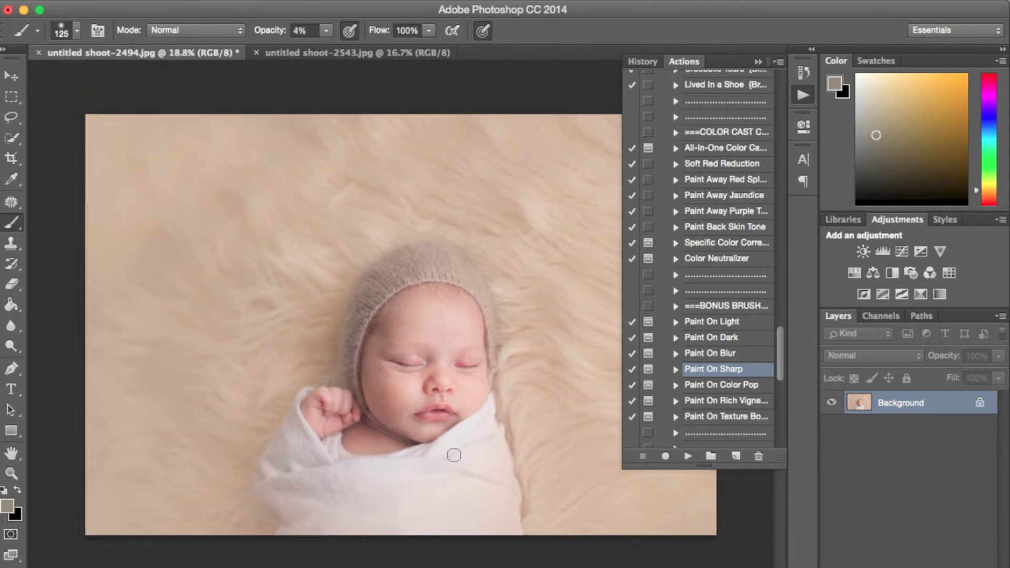
Compare the original photo with Snapshot 1 and Snapshot 2 in the history, leaving Snapshot 2 active.
left_click(640, 61)
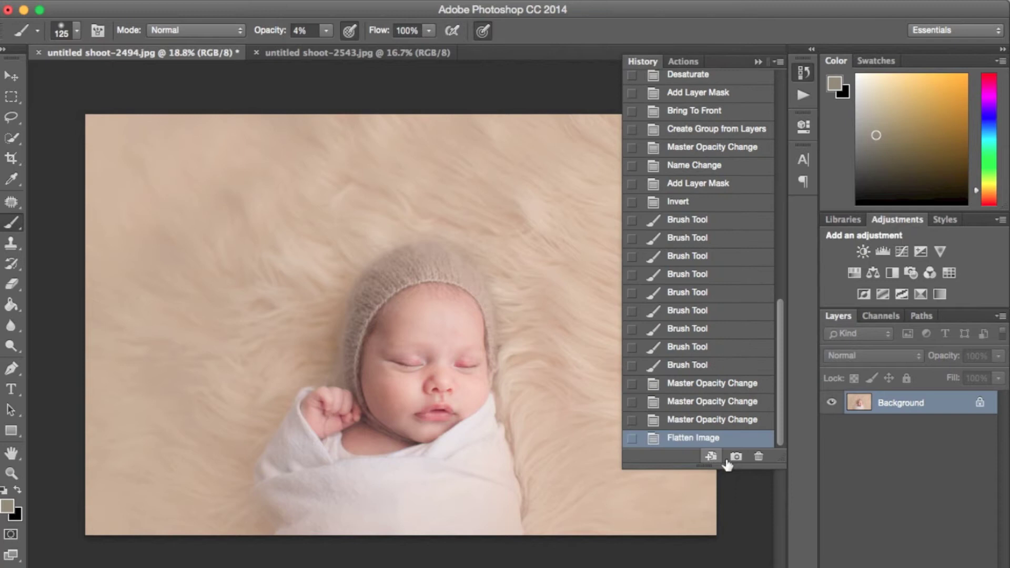
scroll(714, 168, "up", 5)
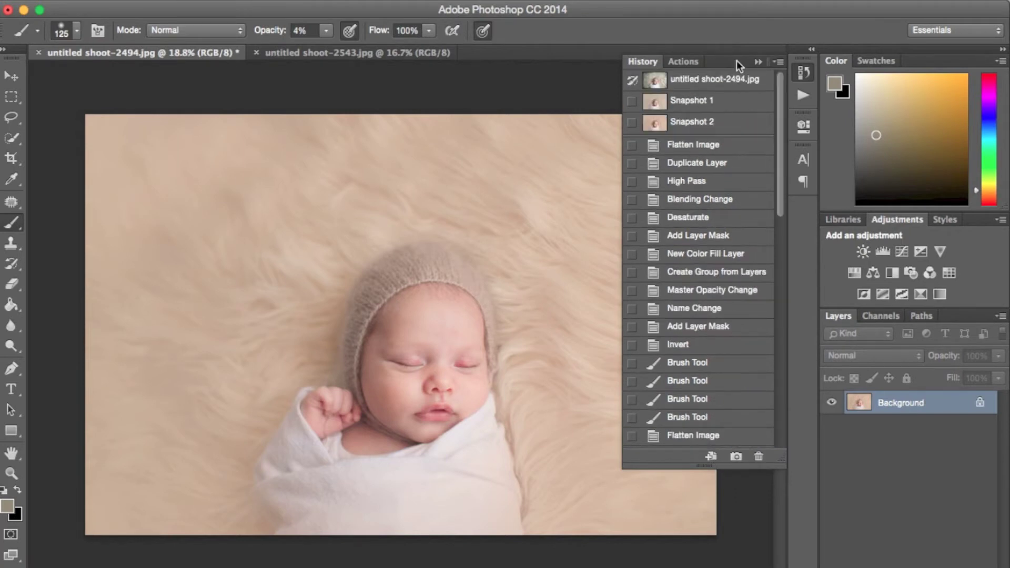
left_click_drag(736, 63, 907, 135)
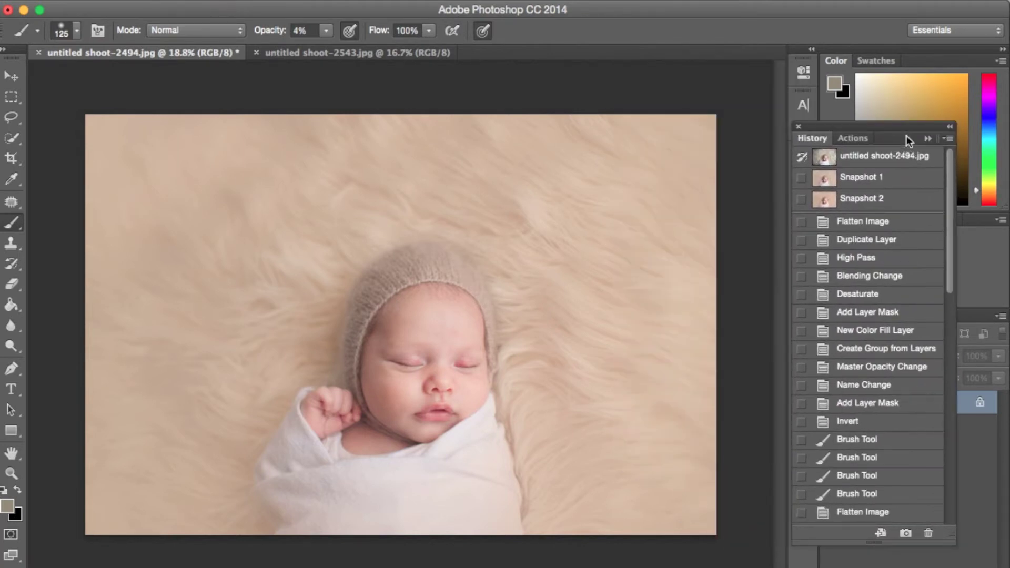
left_click(883, 158)
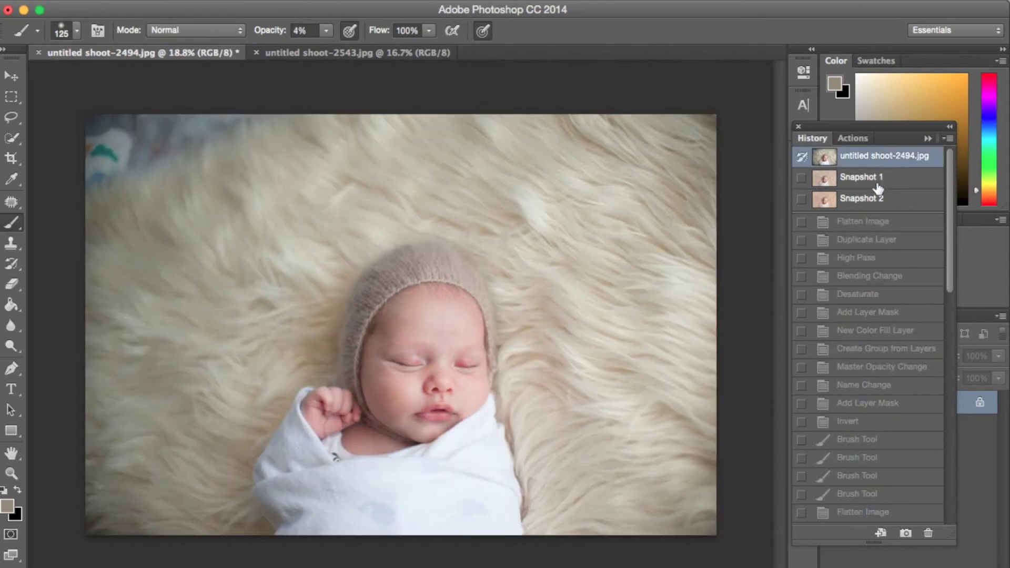
left_click(876, 181)
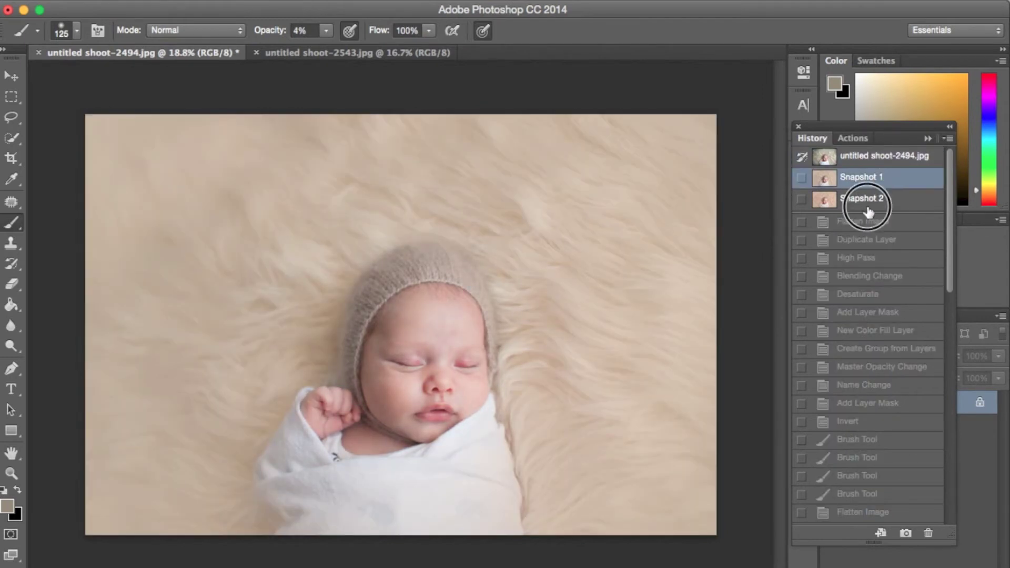
left_click(868, 209)
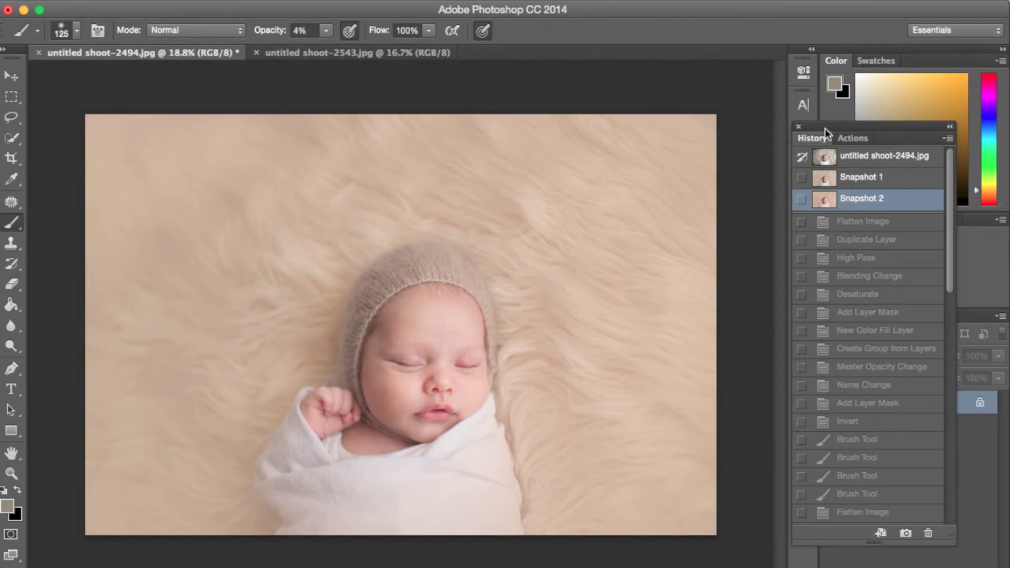
left_click_drag(838, 128, 808, 74)
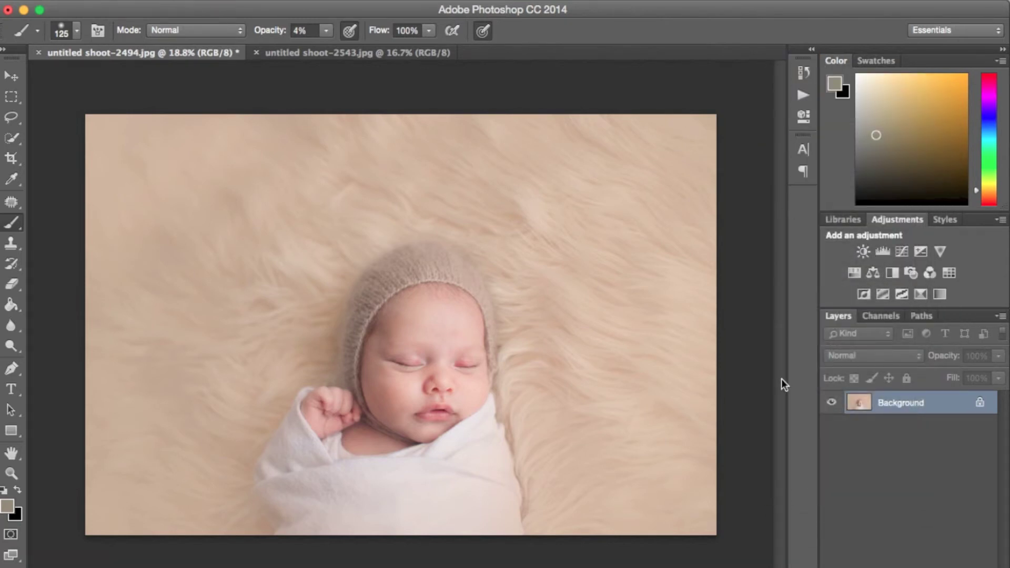
Save untitled shoot-2494.jpg with the default JPEG options and close it.
key("super+s")
key("Return")
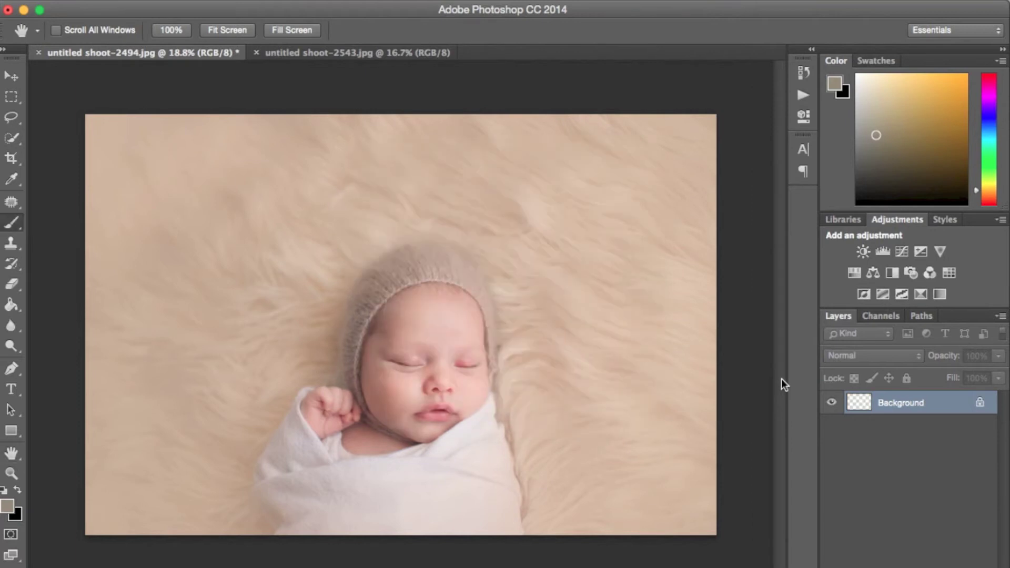
left_click(39, 53)
Duplicate the Background layer of untitled shoot-2543.jpg and clone fur over the chair and dark area along the photo's right edge.
key("super+j")
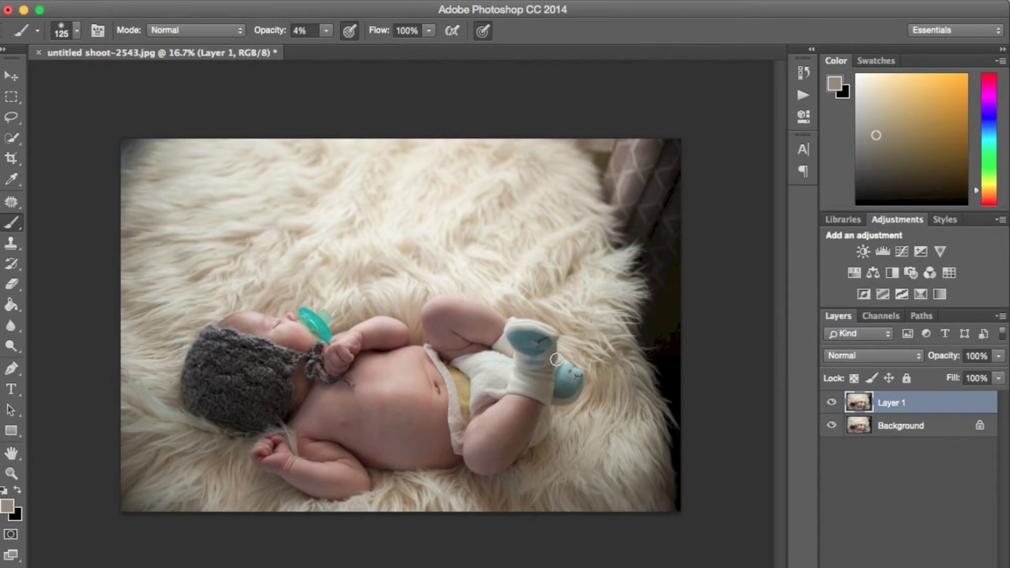
key("s")
left_click(192, 173, "alt")
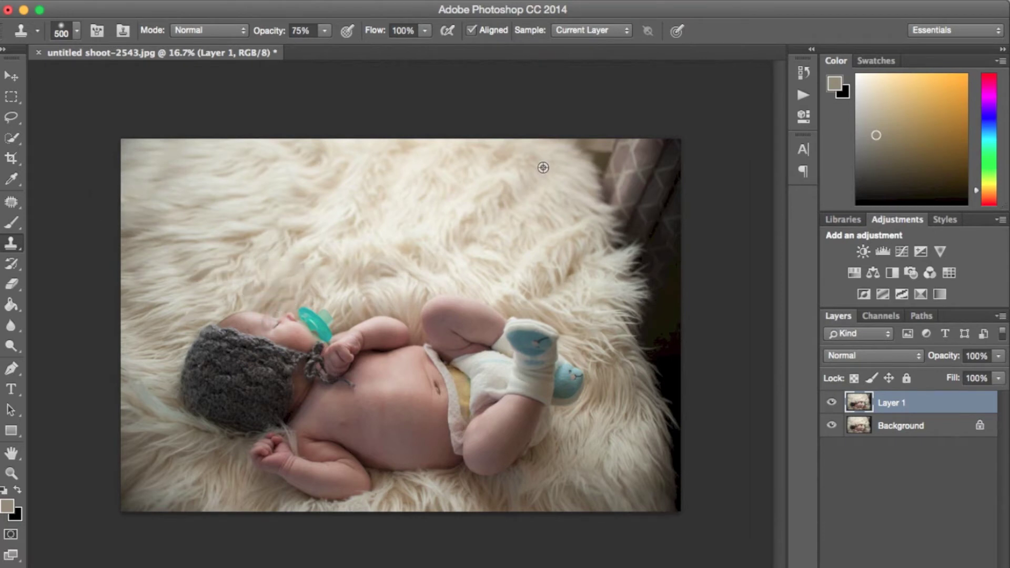
left_click(597, 167)
mouse_move(598, 167)
left_mouse_down()
mouse_move(651, 259)
mouse_move(606, 164)
mouse_move(653, 128)
mouse_move(663, 211)
mouse_move(639, 291)
left_mouse_up()
mouse_move(627, 383)
left_mouse_down()
mouse_move(653, 305)
mouse_move(665, 141)
left_mouse_up()
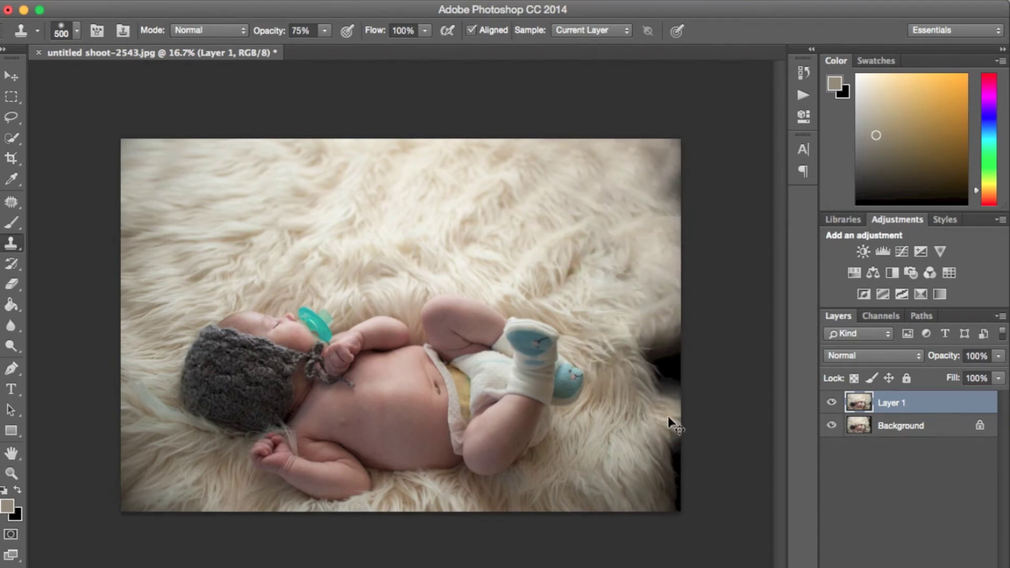
key("super+z")
mouse_move(660, 308)
left_mouse_down()
mouse_move(677, 255)
mouse_move(683, 285)
left_mouse_up()
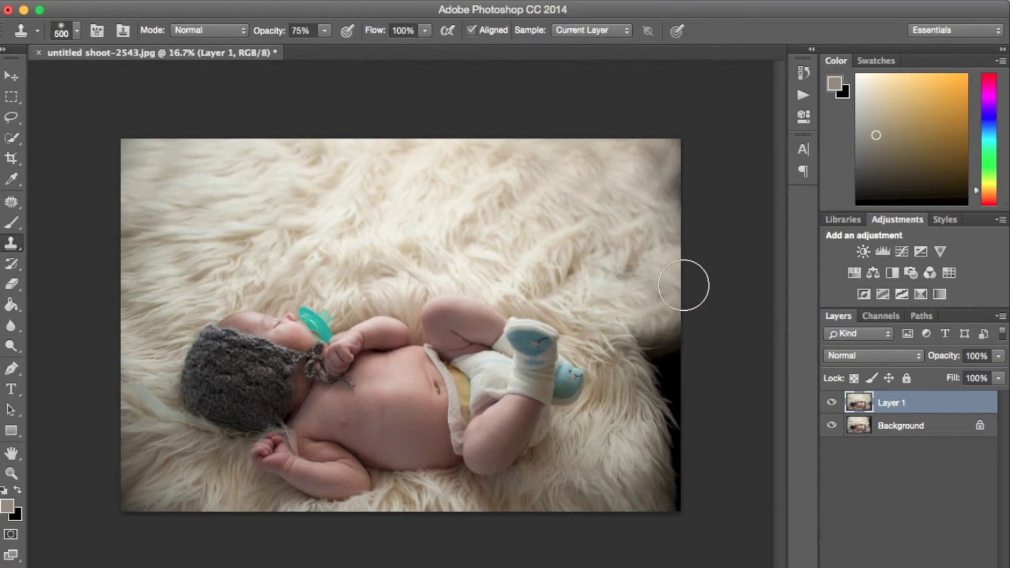
mouse_move(685, 419)
left_mouse_down()
mouse_move(668, 399)
mouse_move(677, 500)
mouse_move(660, 361)
left_mouse_up()
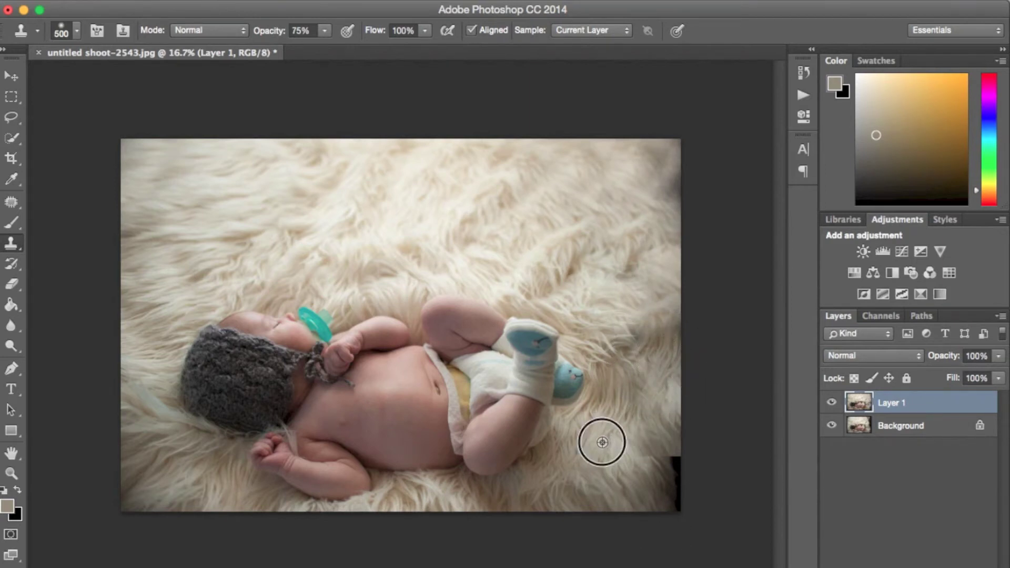
Clone fur over the remaining black strip in the photo's lower-right corner, undoing unsuitable strokes.
left_click(589, 496, "alt")
left_click(664, 455)
key("super+z")
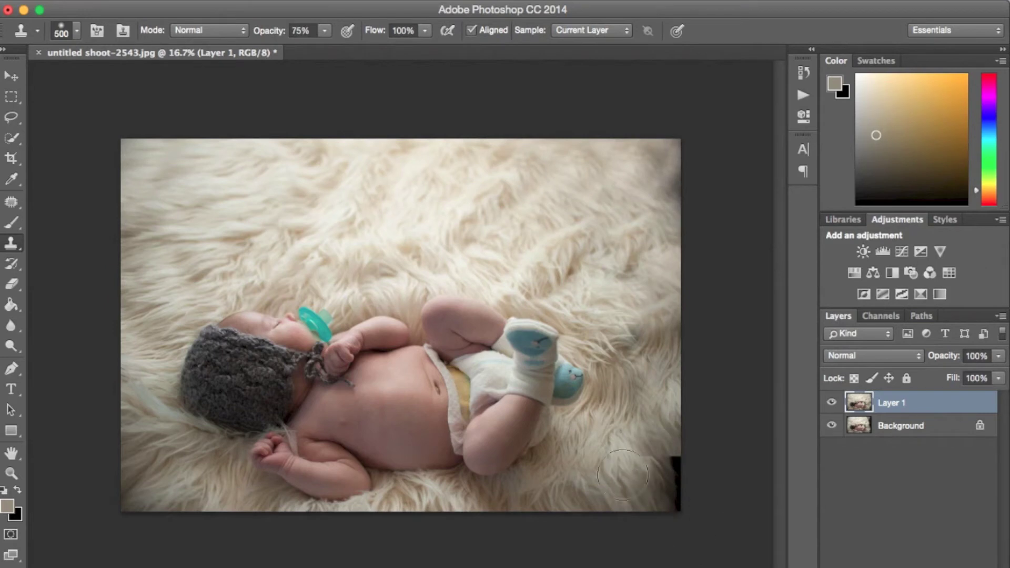
mouse_move(668, 455)
left_mouse_down()
mouse_move(664, 481)
mouse_move(639, 458)
mouse_move(665, 487)
mouse_move(665, 506)
mouse_move(655, 481)
mouse_move(674, 448)
mouse_move(641, 487)
left_mouse_up()
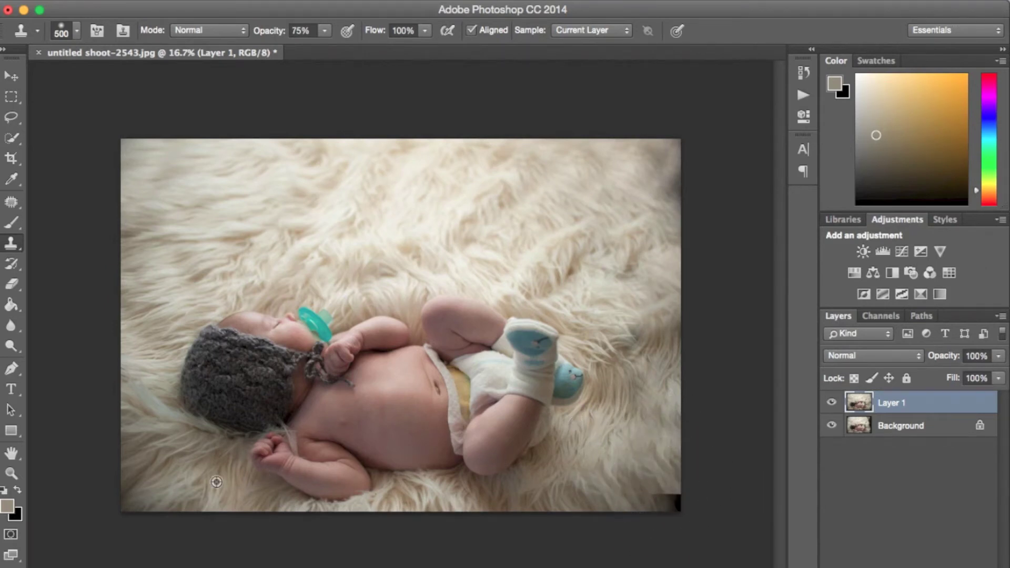
mouse_move(657, 495)
left_mouse_down()
mouse_move(683, 500)
mouse_move(593, 504)
mouse_move(678, 493)
mouse_move(673, 434)
mouse_move(664, 504)
left_mouse_up()
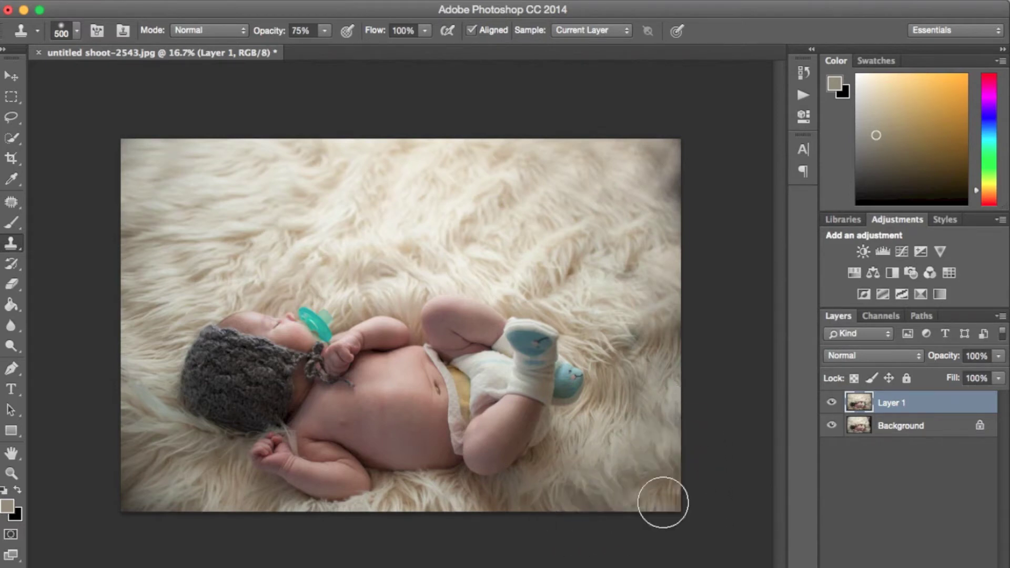
key("super+z")
Sample bright fur from the rug and clone it over the dark patch in the photo's upper-right corner.
left_click(532, 207, "alt")
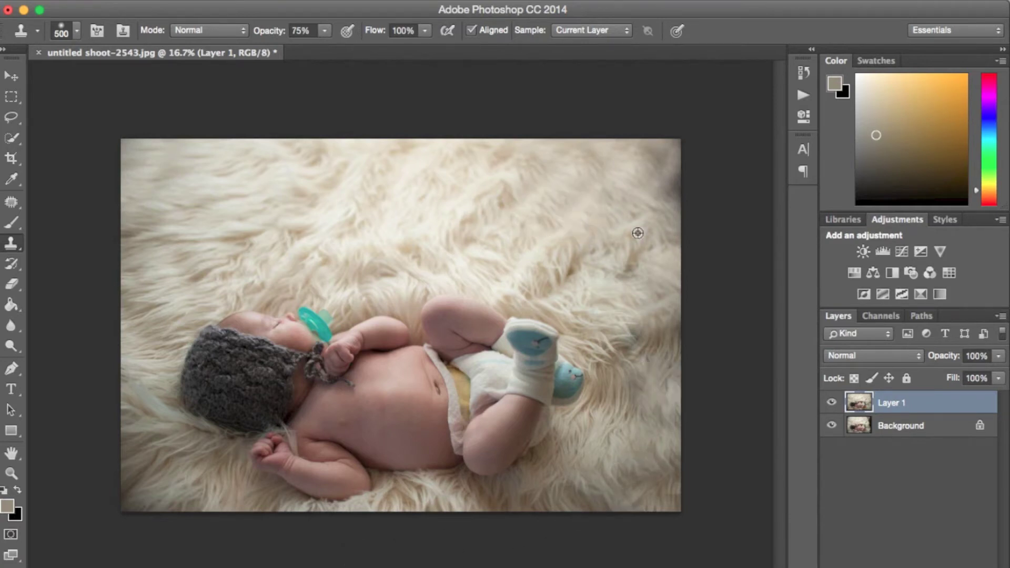
left_click_drag(672, 234, 663, 152)
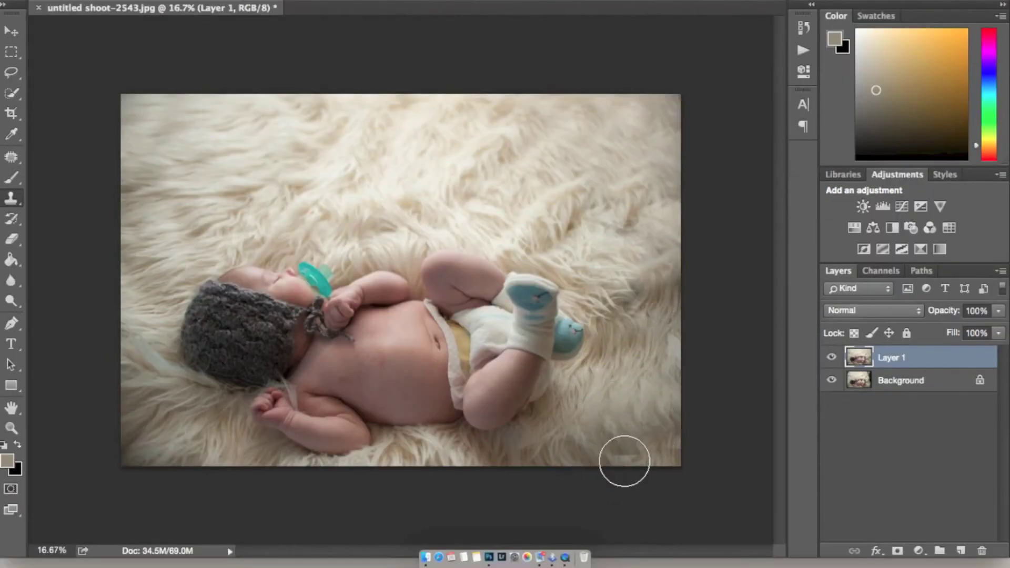
right_click(613, 473)
key("Escape")
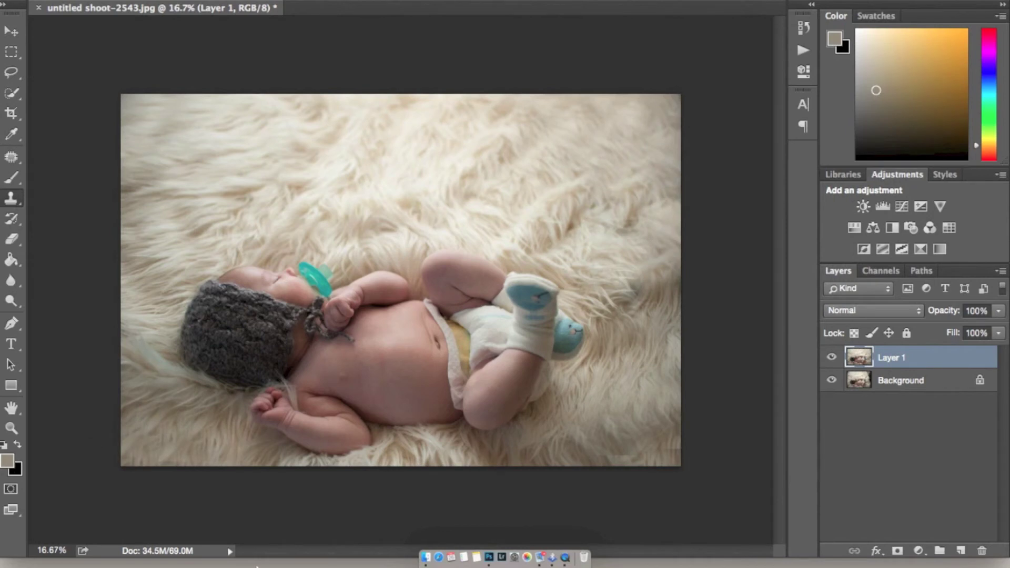
With the Brush tool, sample nearby fur colours and softly paint over the rug's uneven corners and edges.
key("b")
mouse_move(124, 451)
left_mouse_down()
mouse_move(214, 466)
mouse_move(137, 462)
left_mouse_up()
left_click(644, 418, "alt")
left_click(679, 458, "alt")
left_click(614, 482, "alt")
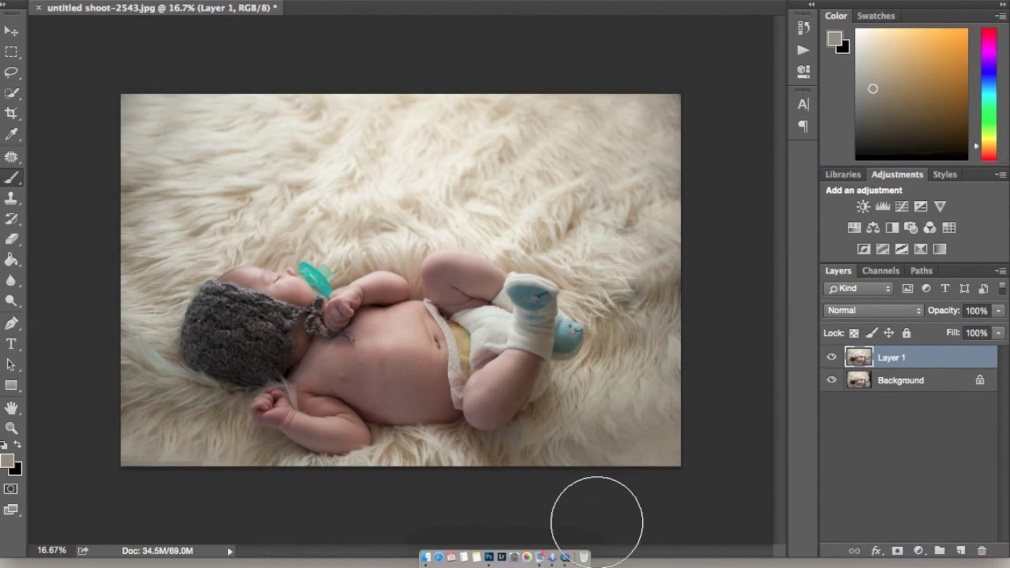
left_click(608, 68, "alt")
left_click(207, 142, "alt")
left_click_drag(116, 417, 240, 508)
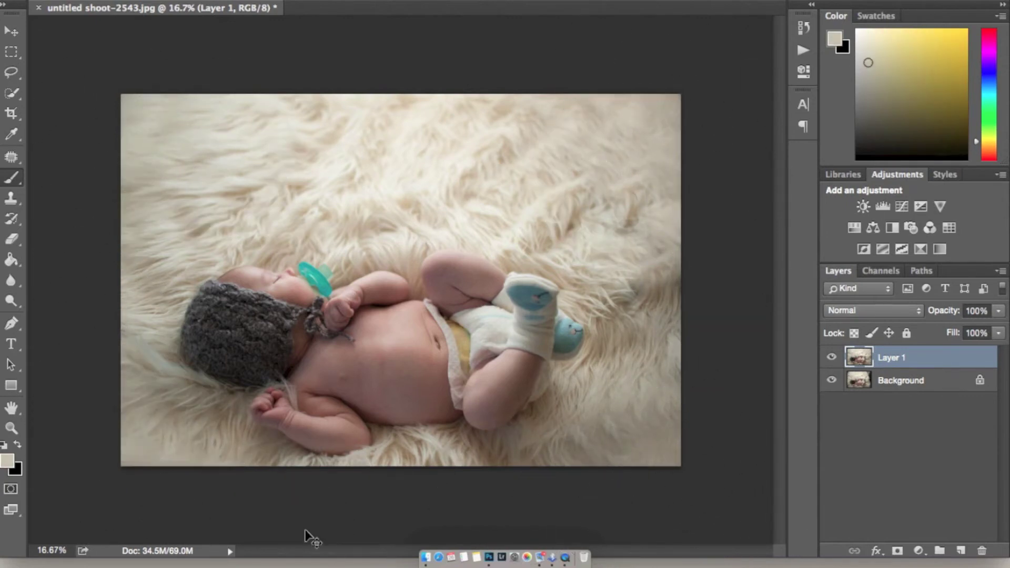
Brush sampled brown tones softly over the rug's lower-right area on Layer 1 and compare it with the original.
left_click(840, 361)
left_click(840, 361)
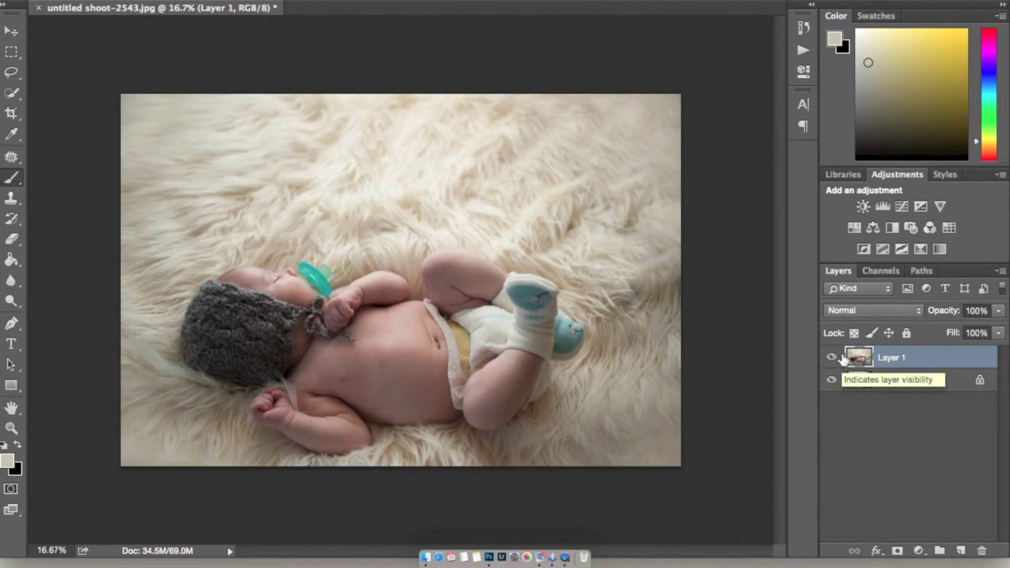
mouse_move(640, 290)
left_mouse_down()
mouse_move(632, 294)
mouse_move(640, 275)
left_mouse_up()
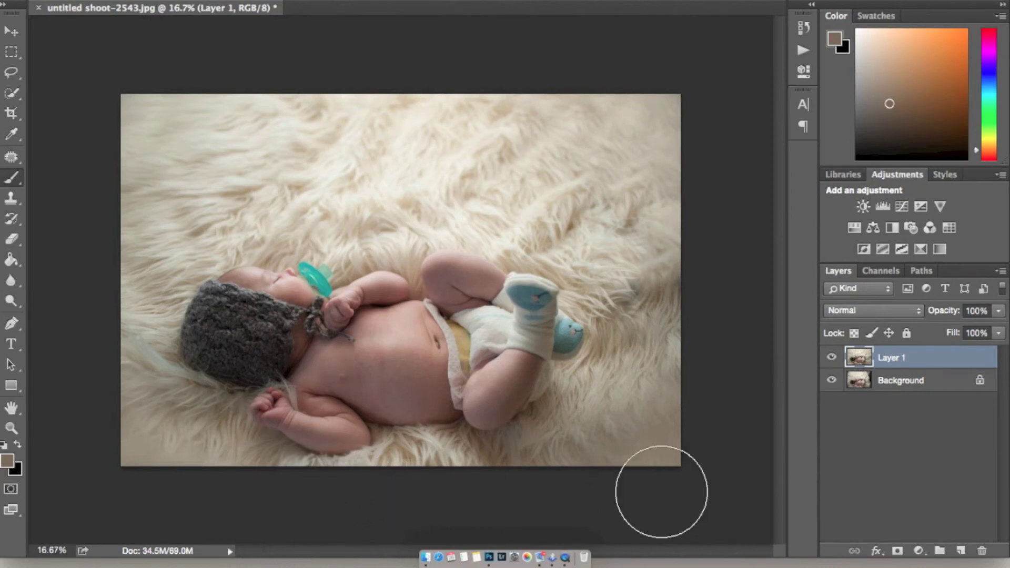
right_click(904, 376)
key("Escape")
left_click(830, 357)
left_click(831, 357)
Add a layer mask to Layer 1 and paint it black, refining with white, around the rug's lower-right corner.
left_click(856, 357)
left_click(897, 550)
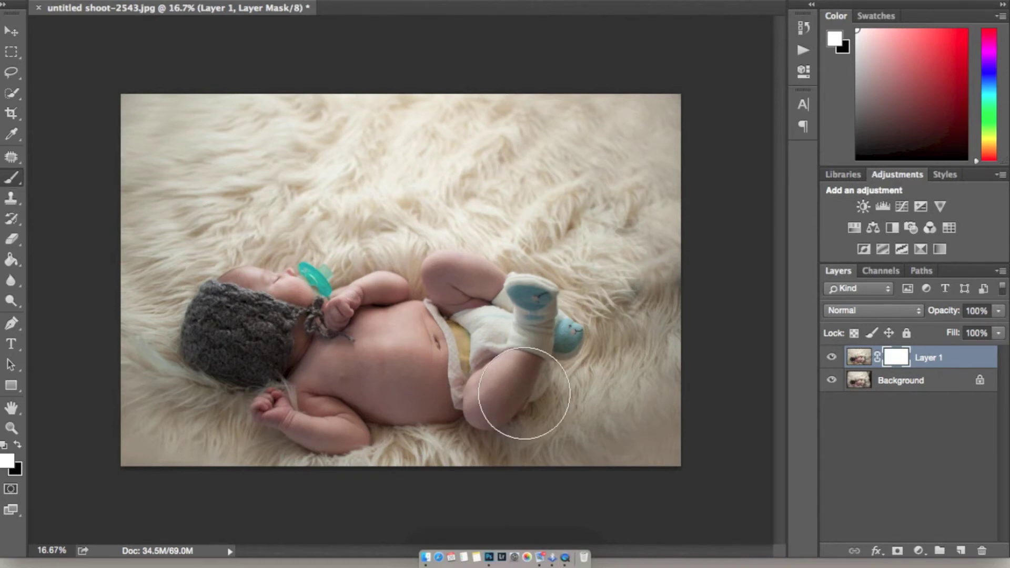
key("x")
mouse_move(564, 413)
left_mouse_down()
mouse_move(631, 393)
mouse_move(623, 419)
mouse_move(646, 403)
mouse_move(617, 431)
mouse_move(538, 446)
mouse_move(607, 451)
mouse_move(627, 373)
mouse_move(609, 444)
mouse_move(613, 411)
mouse_move(524, 490)
mouse_move(549, 441)
mouse_move(518, 482)
mouse_move(530, 505)
mouse_move(557, 501)
left_mouse_up()
key("x")
mouse_move(699, 469)
left_mouse_down()
mouse_move(667, 354)
mouse_move(713, 345)
mouse_move(653, 489)
left_mouse_up()
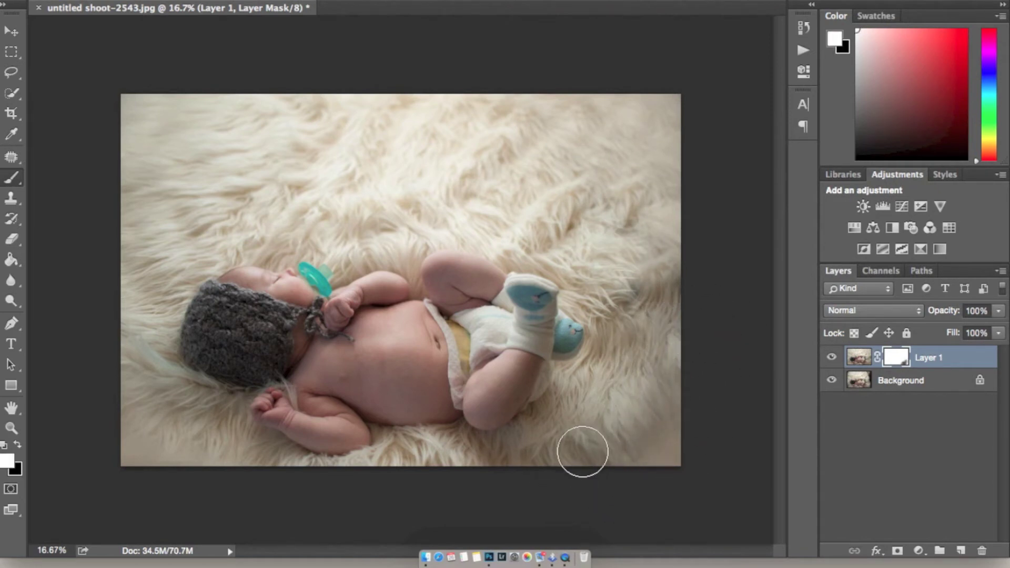
Paint black on Layer 1's mask along the rug's lower-left edge, and undo the extra stroke over the upper rug.
key("x")
mouse_move(161, 451)
left_mouse_down()
mouse_move(140, 423)
mouse_move(293, 484)
left_mouse_up()
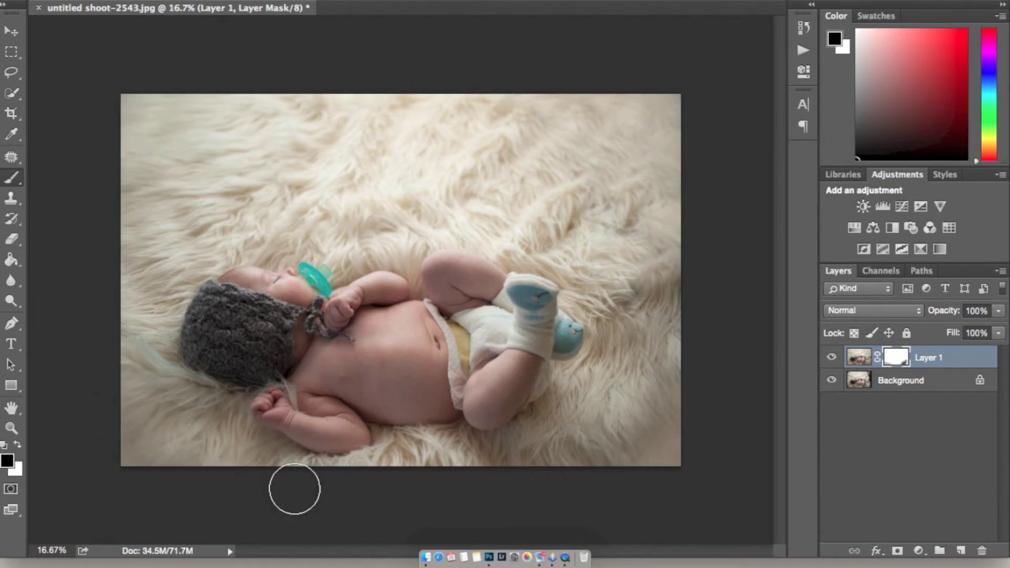
mouse_move(537, 215)
left_mouse_down()
mouse_move(577, 129)
mouse_move(570, 139)
mouse_move(565, 102)
mouse_move(457, 108)
left_mouse_up()
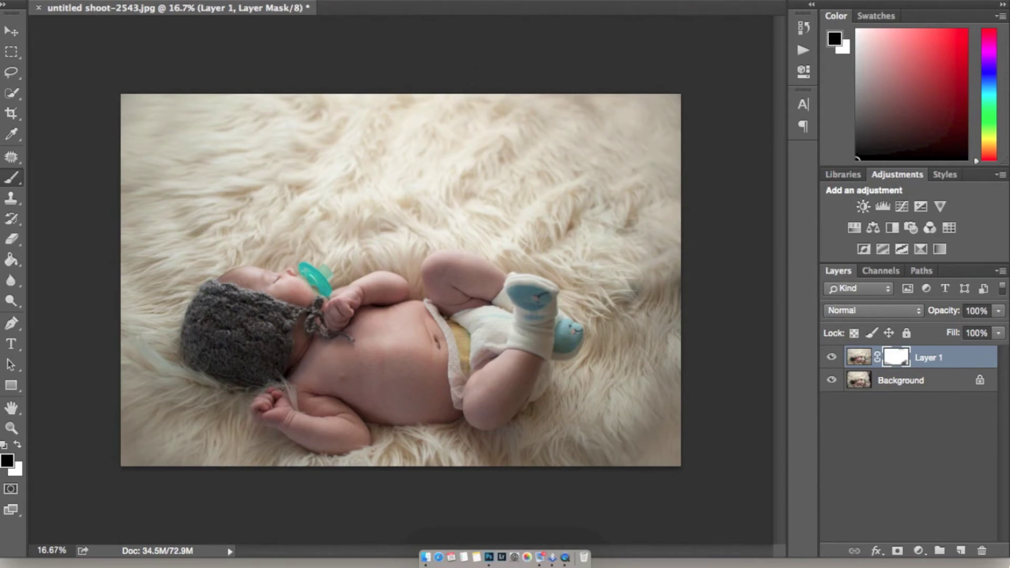
key("ctrl+z")
Compare the photo with and without Layer 1, and flatten the image into a single Background layer.
left_click(831, 358)
left_click(831, 357)
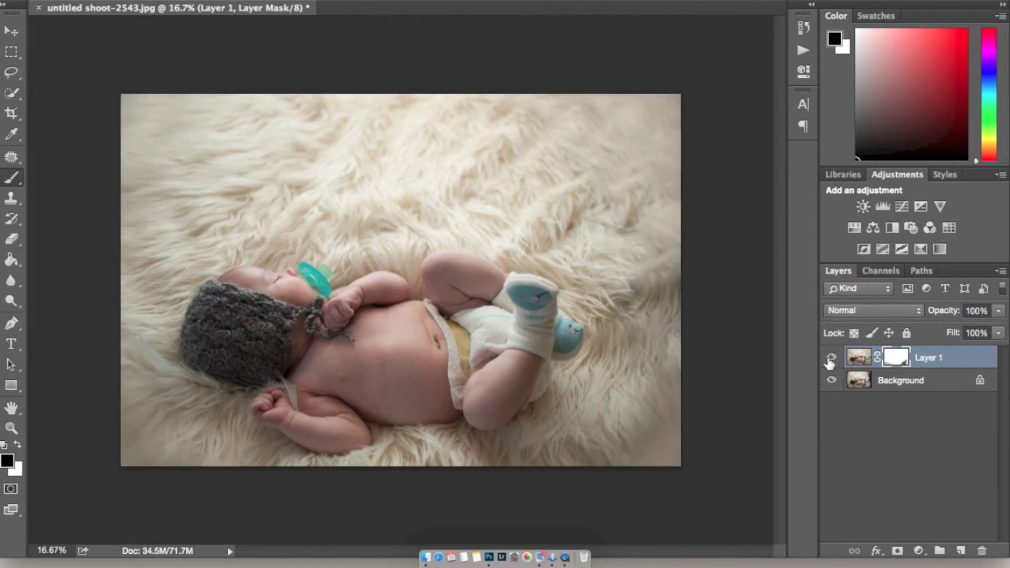
right_click(897, 387)
left_click(845, 494)
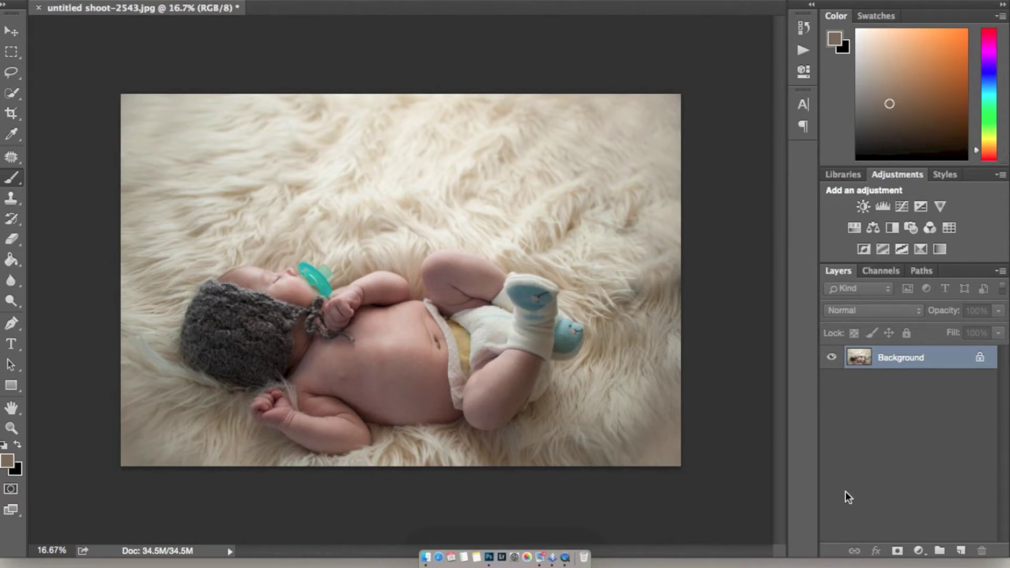
Run the B&W + matte action from the SBP Sunset Collection set on the flattened photo.
left_click(803, 50)
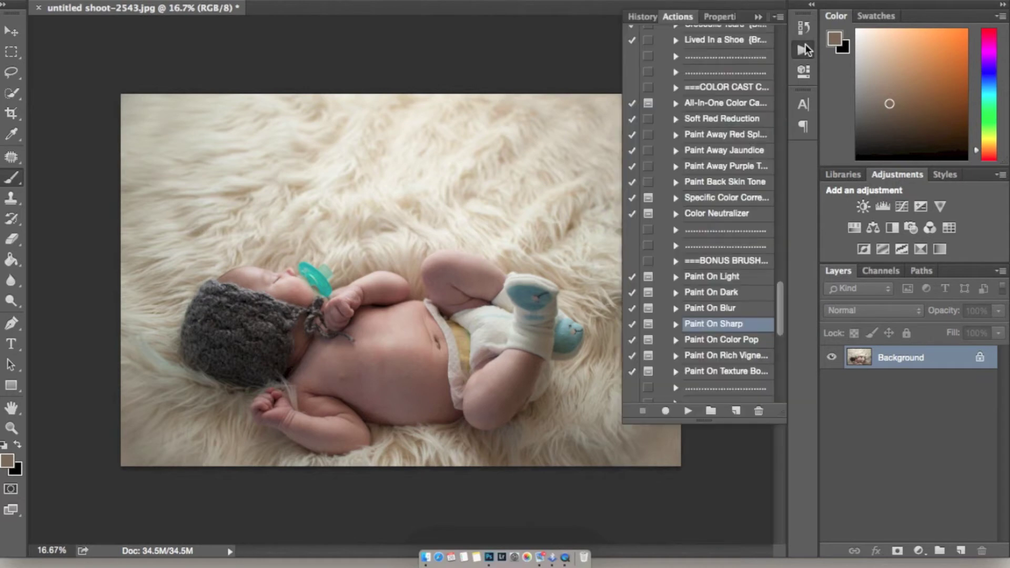
left_click_drag(782, 316, 781, 402)
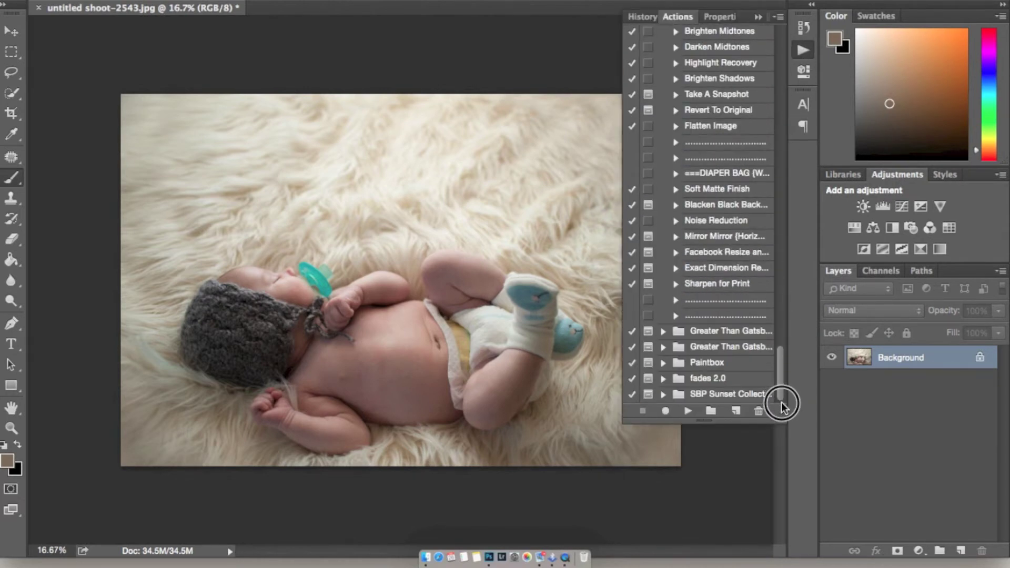
left_click(663, 394)
scroll(665, 399, "down", 5)
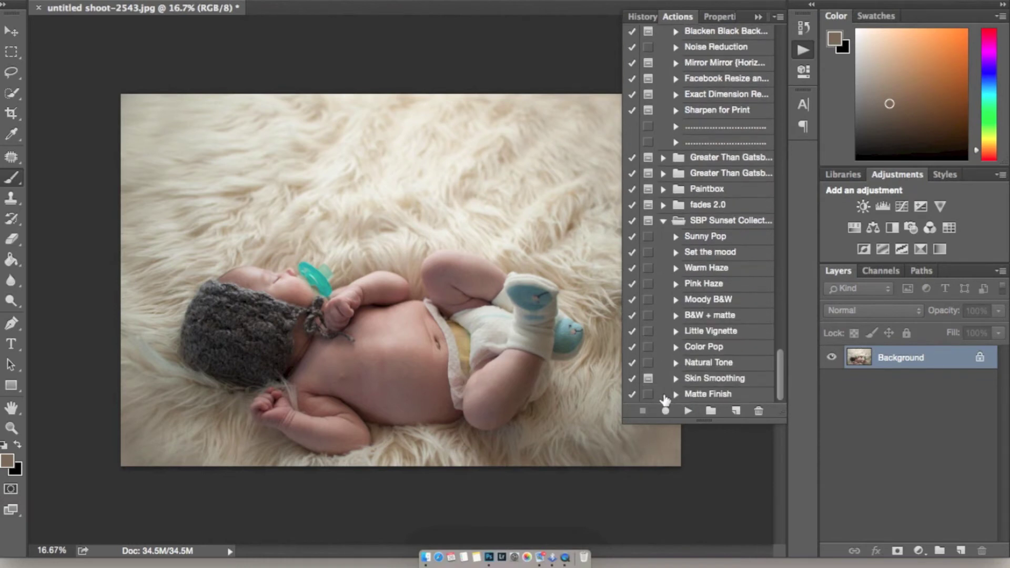
left_click(703, 319)
left_click(687, 411)
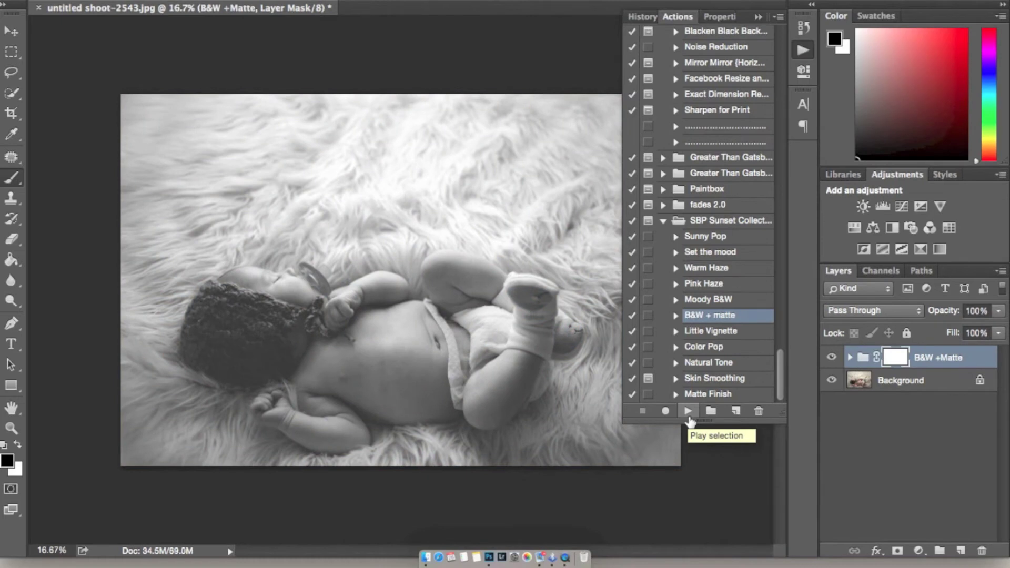
Expand the B&W +Matte group, preview it without the Matte layer, and hide the Black and white layer.
left_click(849, 357)
left_click(832, 381)
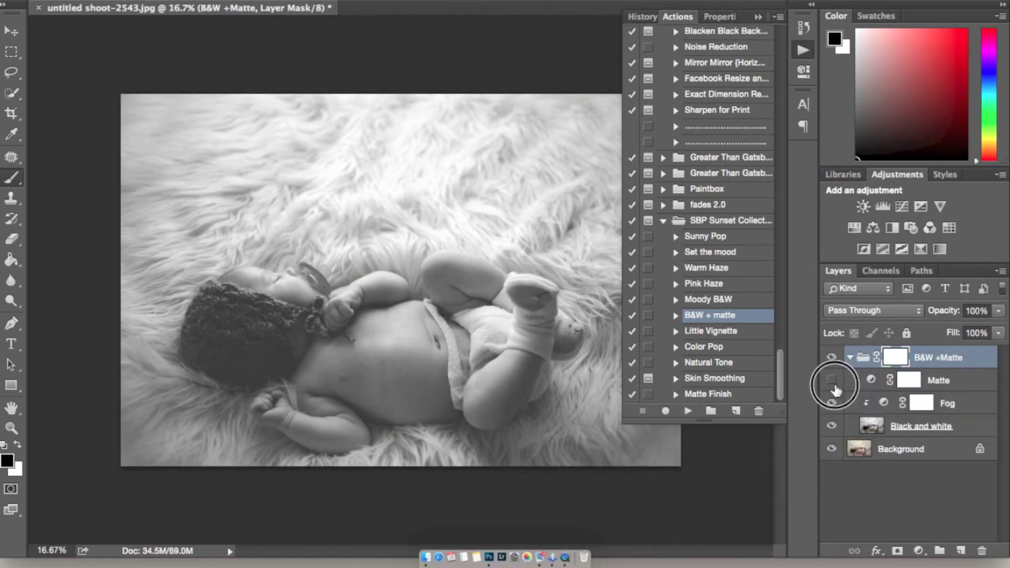
left_click(834, 383)
left_click(831, 424)
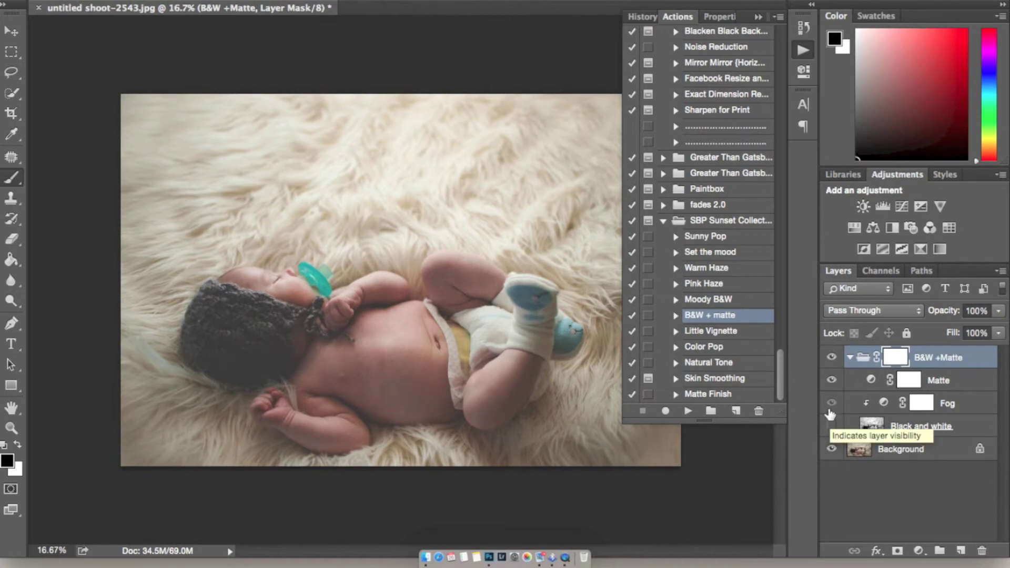
Show the Black and white layer again and compare the photo with and without the Fog layer.
left_click(831, 424)
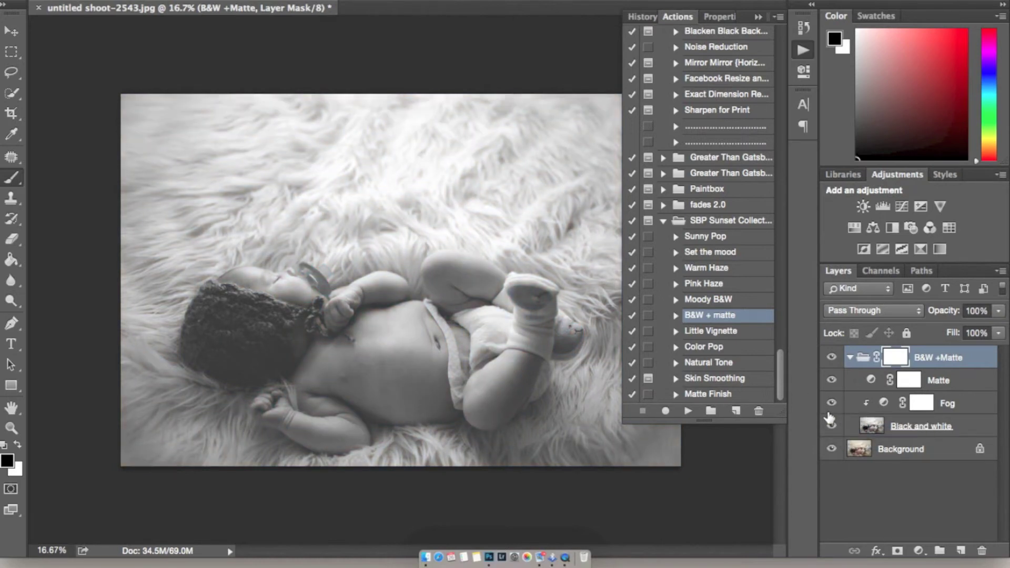
left_click(832, 403)
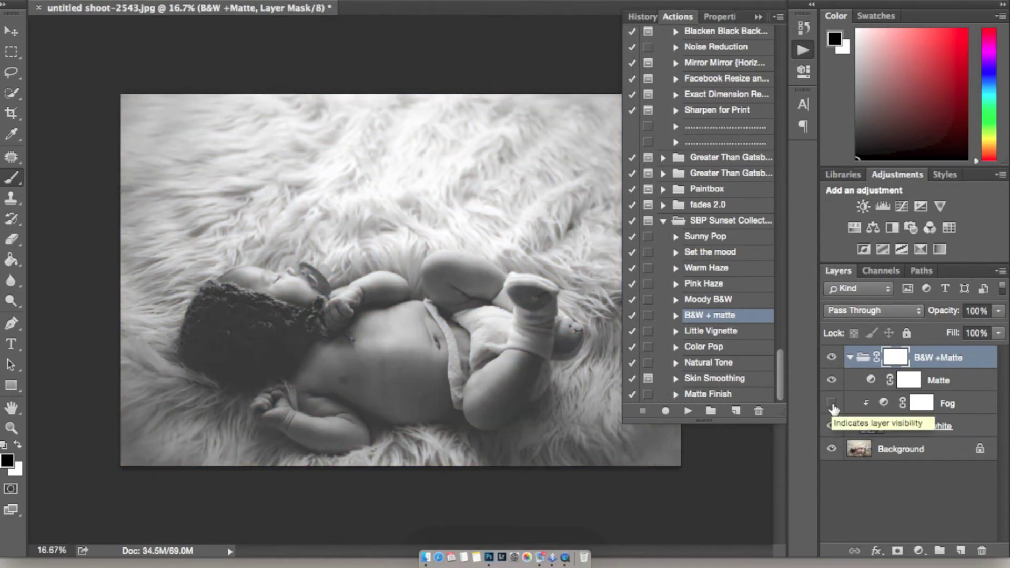
left_click(831, 404)
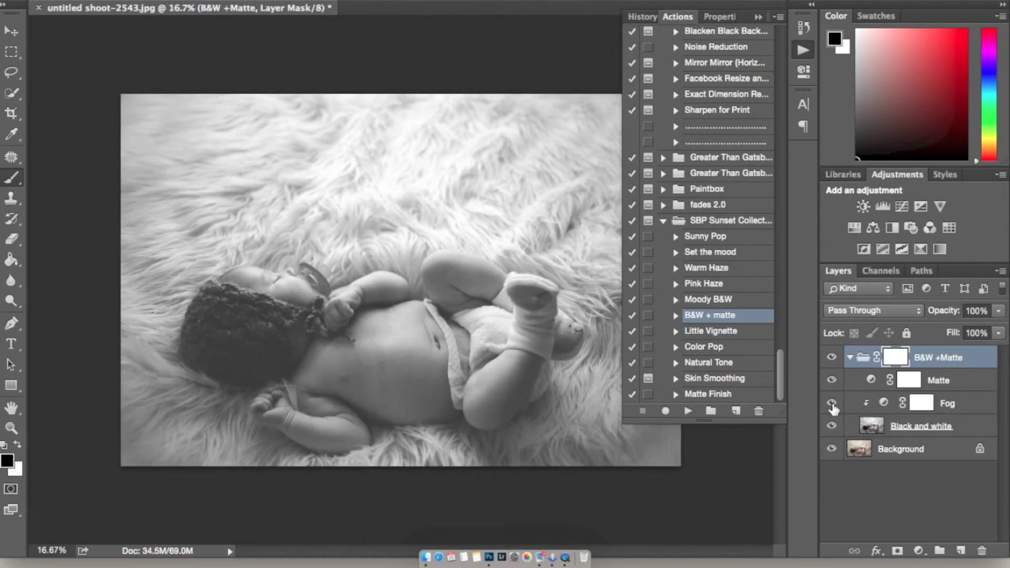
Lower the Matte layer's opacity to 79%.
left_click(919, 402)
left_click(908, 379)
left_click_drag(944, 314, 930, 315)
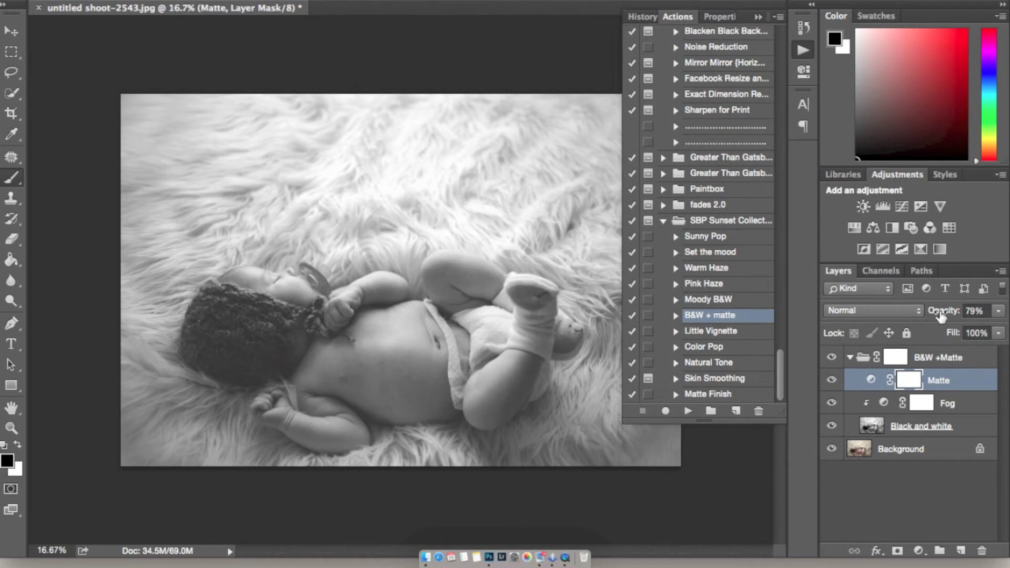
Pull down the midtone and highlight points of the Matte layer's RGB curve, with the highlight point at input 193, output 184.
double_click(871, 379)
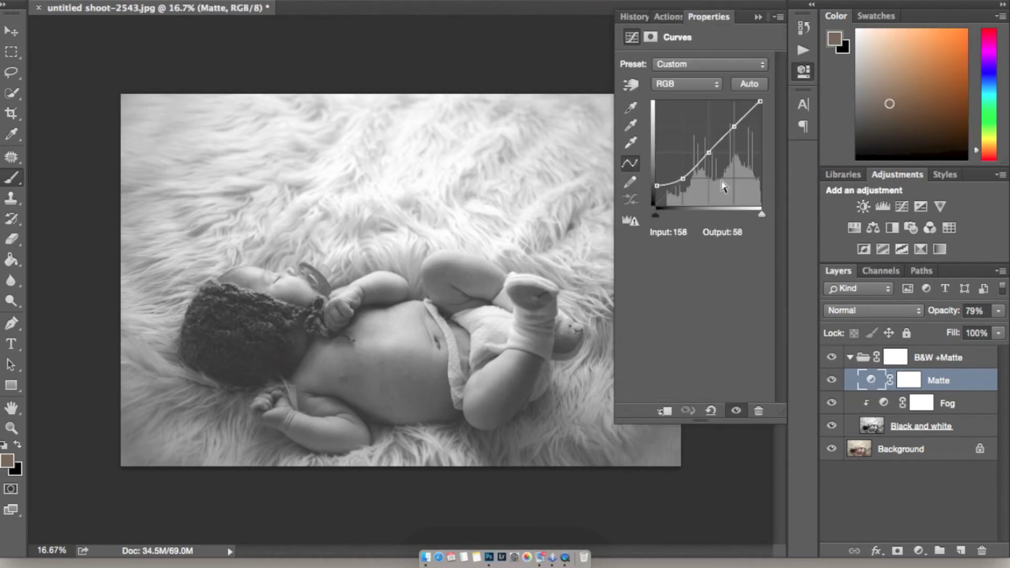
left_click_drag(708, 153, 713, 160)
left_click_drag(734, 128, 736, 135)
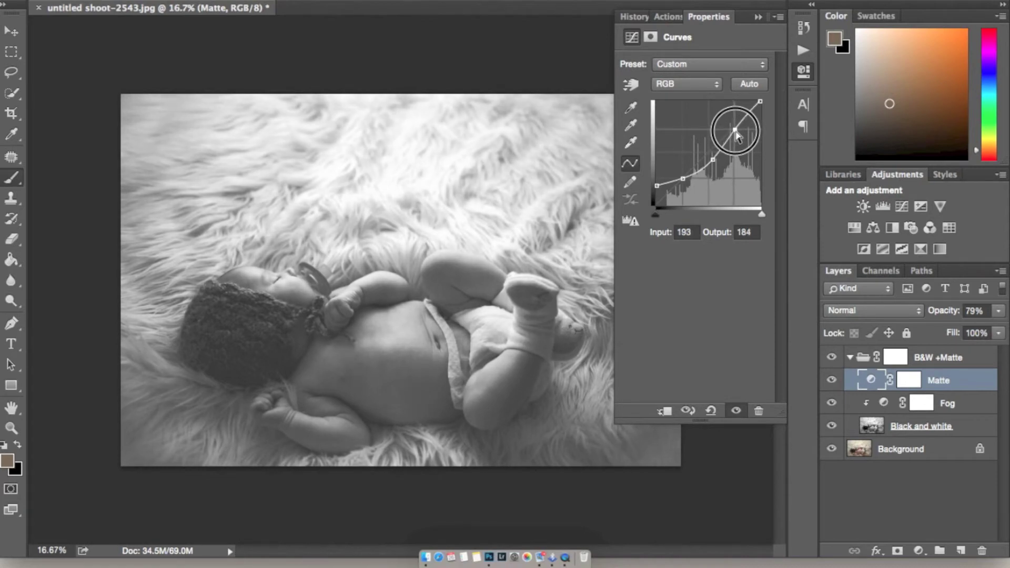
Lift the Matte curve's black point slightly, and lower the shadow point to input 66, output 48 and the midtone point to input 146, output 102.
left_click(656, 185)
left_click_drag(658, 186, 659, 189)
left_click(683, 180)
left_click_drag(685, 187, 687, 192)
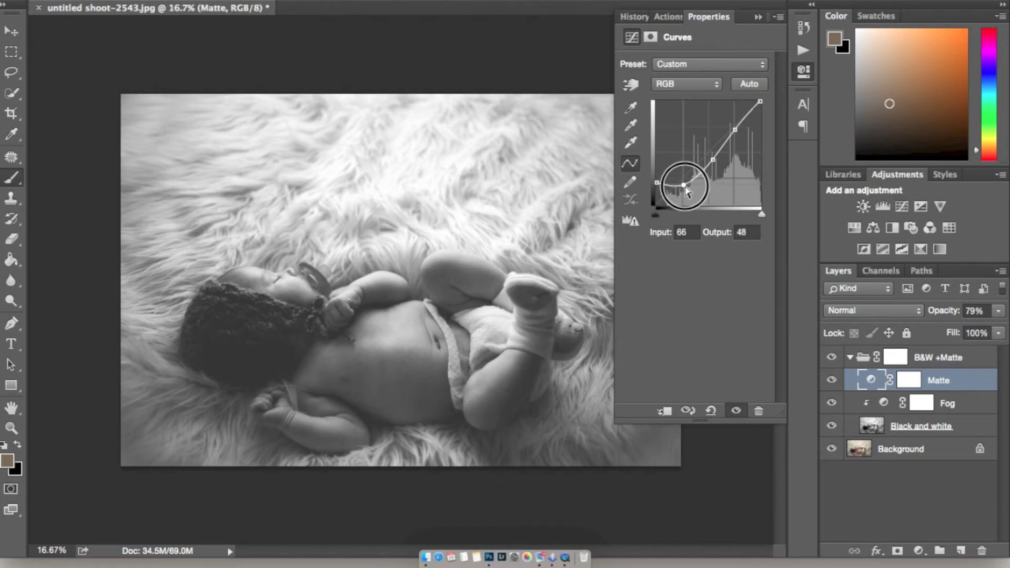
left_click_drag(713, 160, 715, 165)
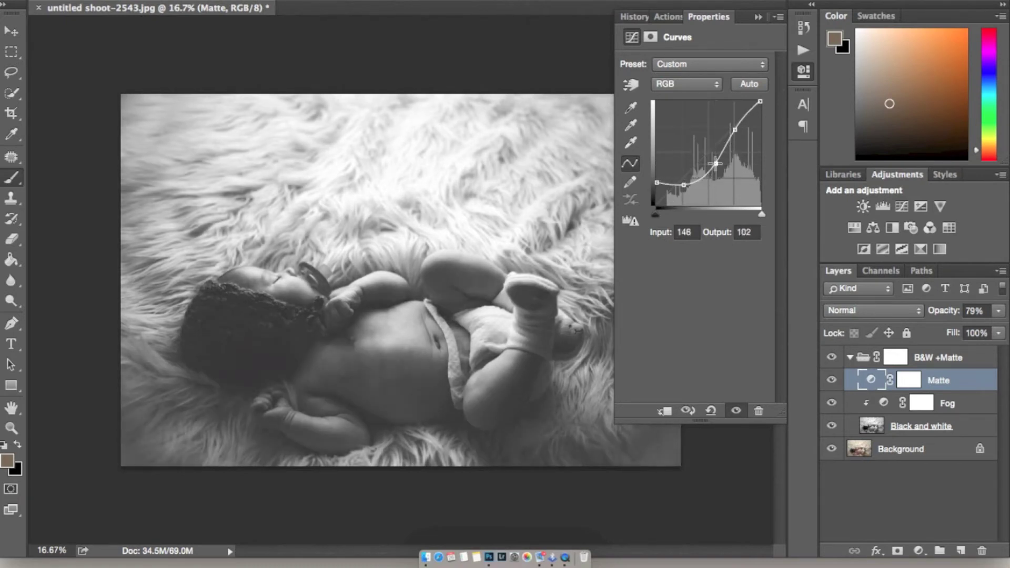
left_click(757, 17)
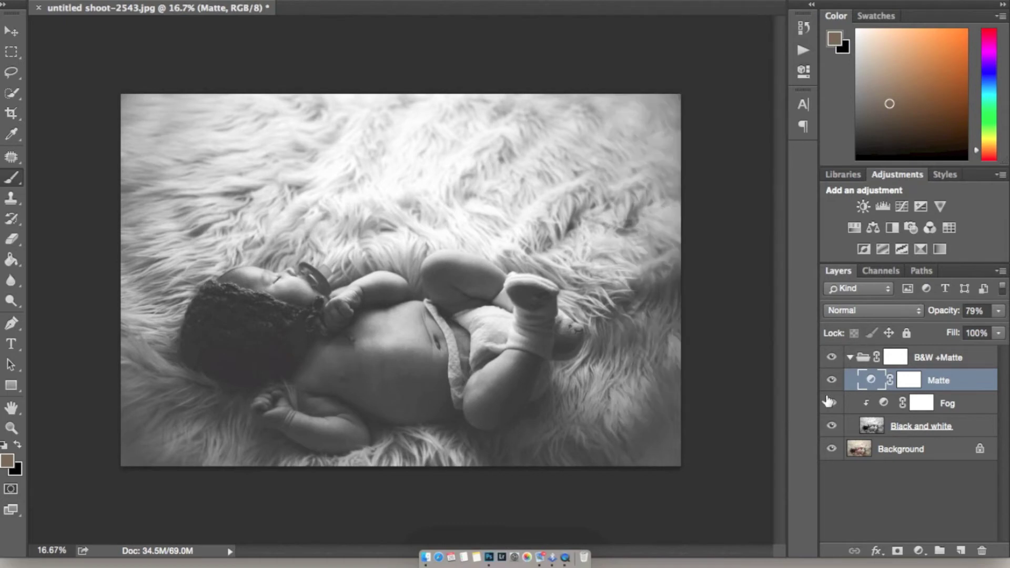
Compare the photo with and without the B&W +Matte group, its Fog layer and its Black and white layer.
left_click(830, 357)
left_click(830, 357)
left_click(849, 358)
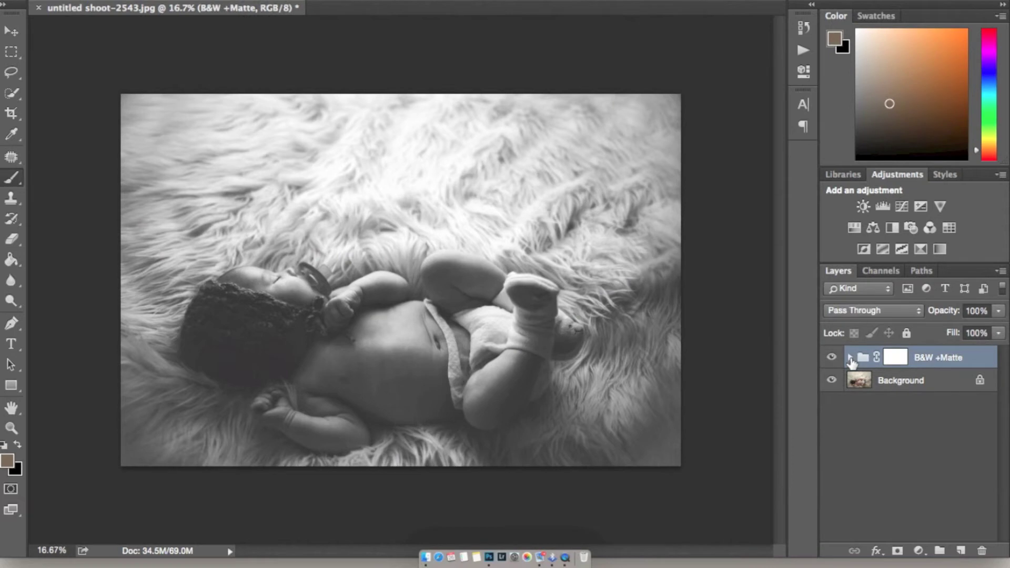
left_click(849, 358)
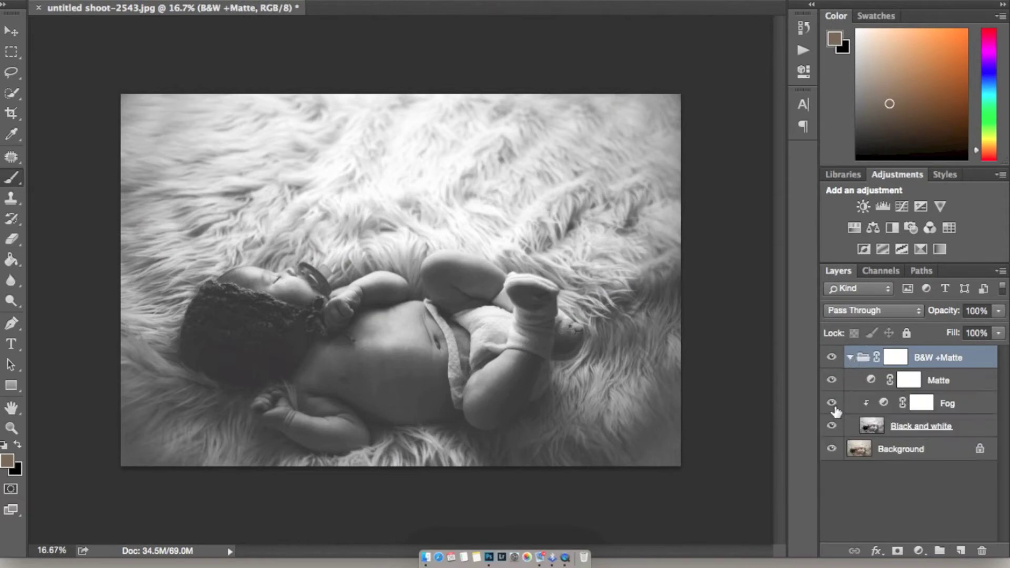
left_click(833, 406)
left_click(834, 406)
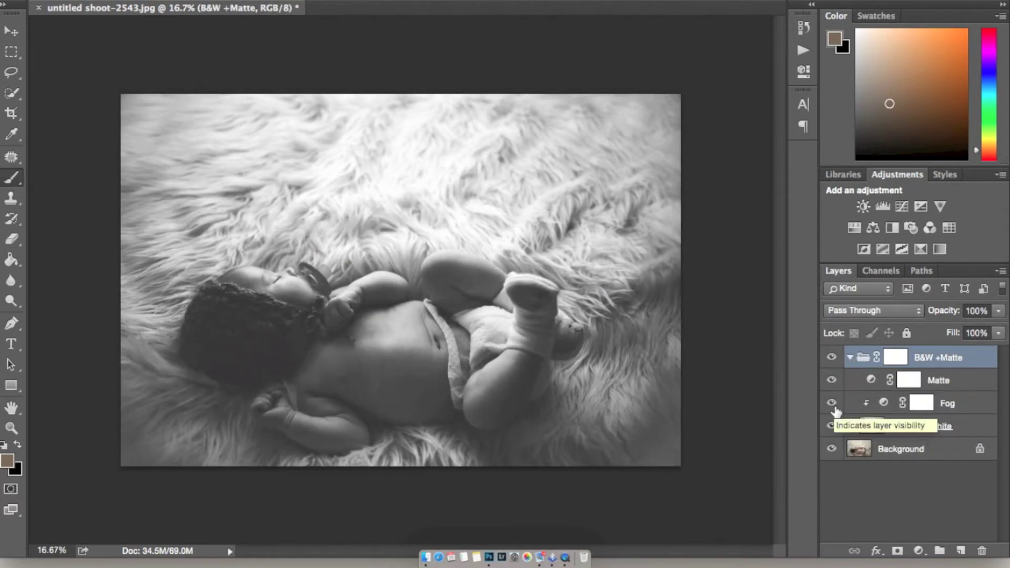
left_click(832, 427)
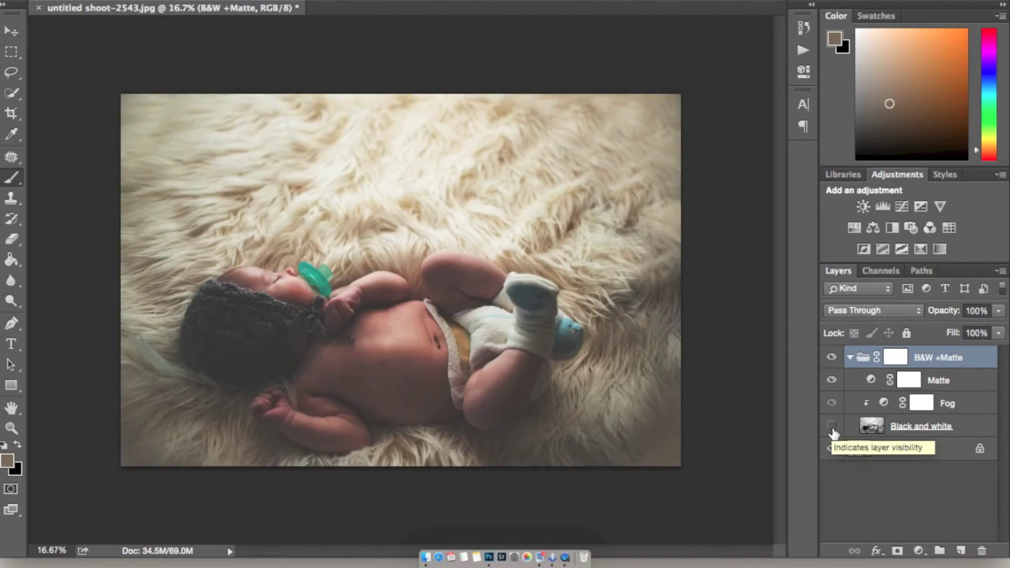
left_click(832, 426)
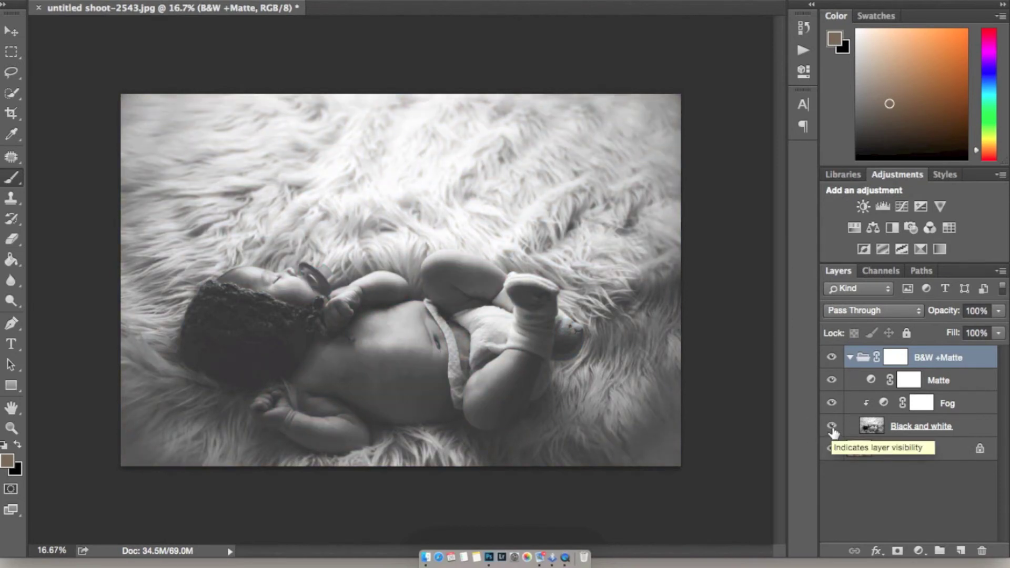
Examine the effect of the Matte, Fog and Black and white layers one by one, and leave the group collapsed.
left_click(850, 358)
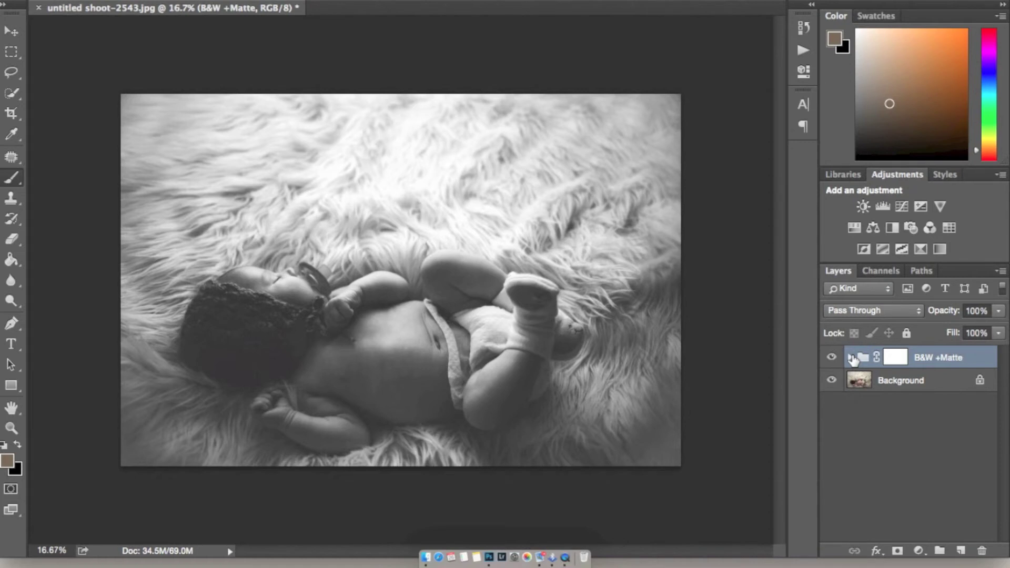
left_click(850, 358)
left_click(832, 380)
left_click(831, 380)
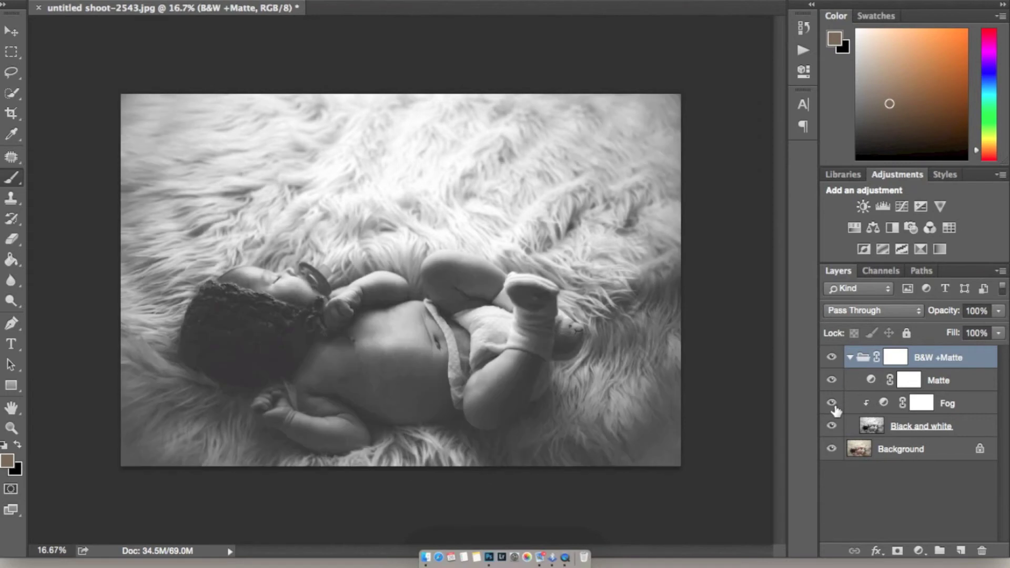
left_click(832, 403)
left_click(831, 402)
left_click(831, 426)
left_click(831, 426)
left_click(850, 357)
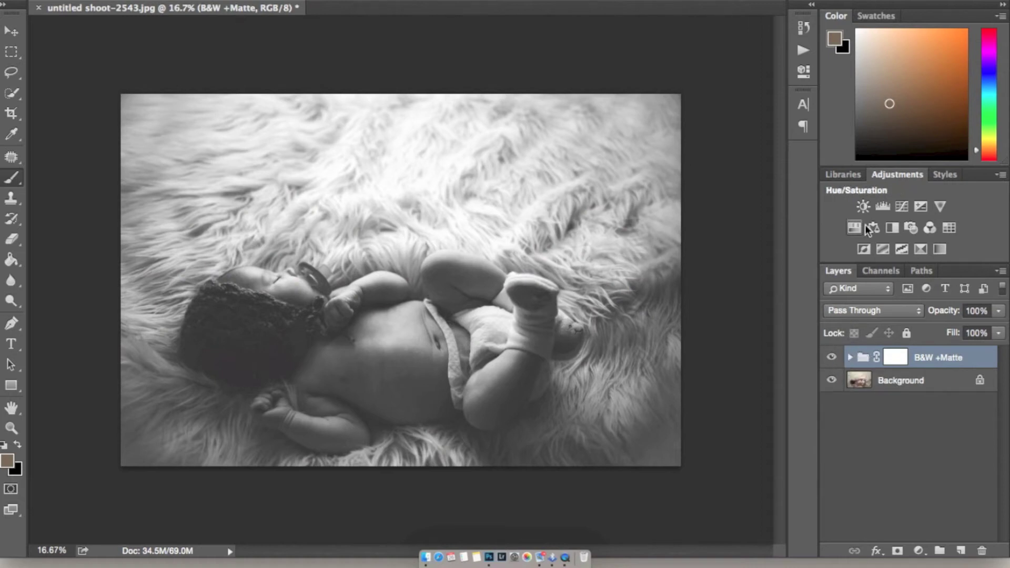
Add a Levels adjustment layer above the B&W +Matte group and darken its highlights.
left_click(883, 206)
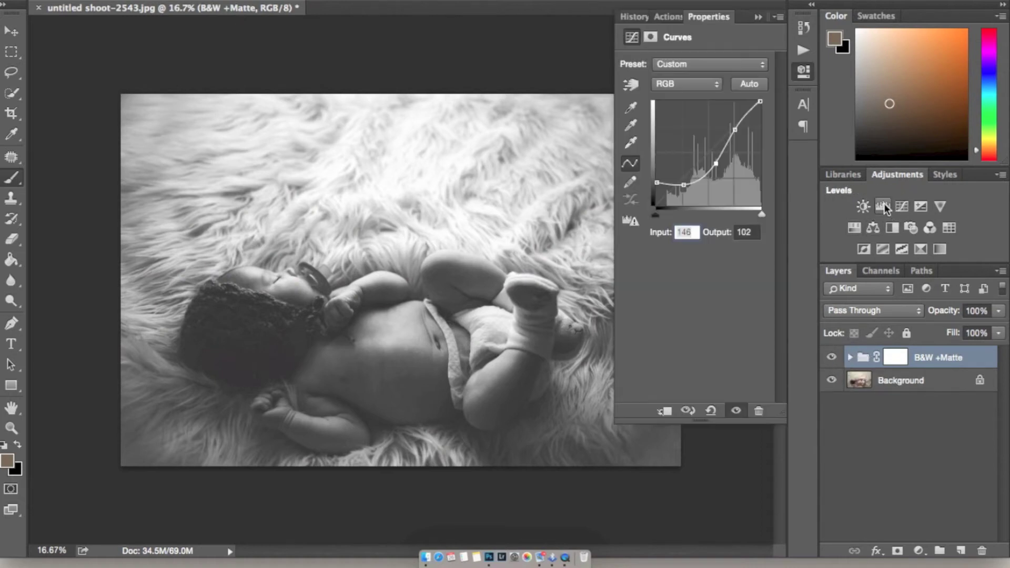
left_click_drag(766, 224, 753, 227)
left_click(757, 17)
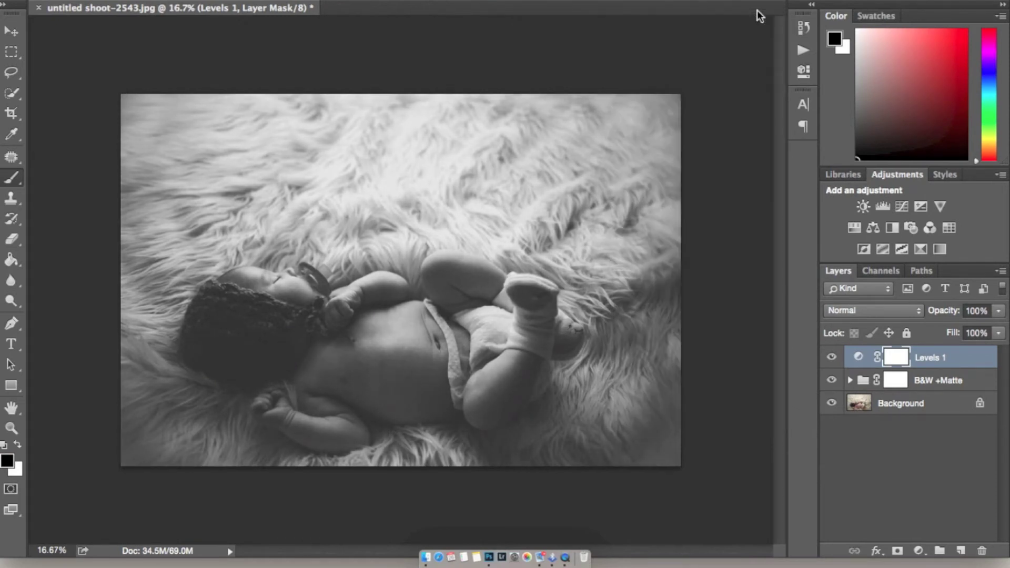
Invert the Levels 1 mask to black and paint white with a large brush over the bright fur above the baby.
key("super+i")
key("bracketright")
key("bracketright")
key("bracketright")
key("bracketright")
key("bracketright")
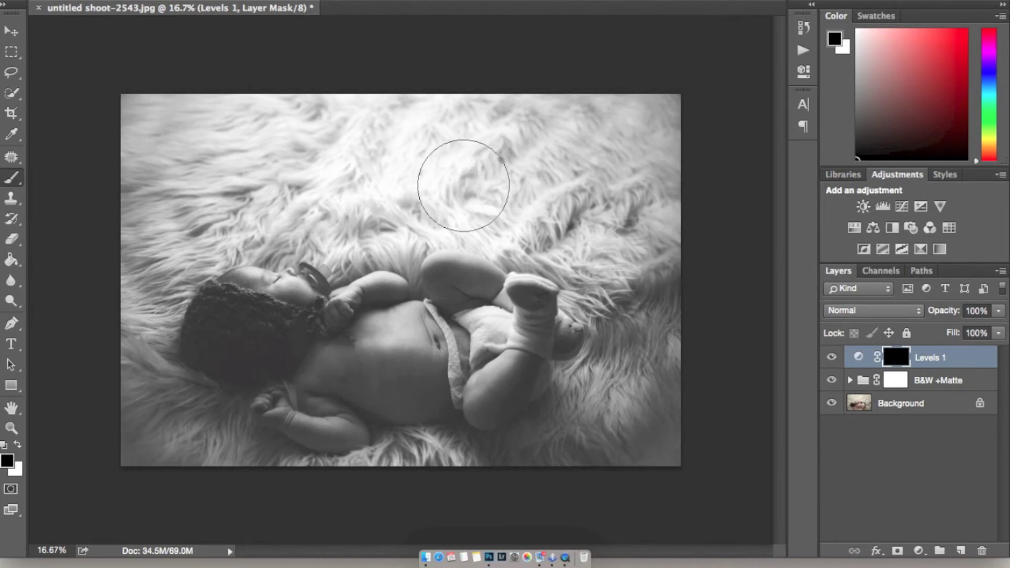
key("x")
left_click(367, 162)
mouse_move(367, 162)
left_mouse_down()
mouse_move(393, 209)
mouse_move(520, 216)
mouse_move(343, 201)
mouse_move(329, 172)
mouse_move(430, 92)
mouse_move(300, 169)
left_mouse_up()
mouse_move(337, 202)
left_mouse_down()
mouse_move(392, 72)
mouse_move(461, 188)
mouse_move(450, 150)
mouse_move(428, 203)
mouse_move(399, 135)
mouse_move(356, 119)
mouse_move(404, 182)
left_mouse_up()
Compare the photo with and without the Levels 1 layer and slightly reduce that layer's opacity.
left_click(831, 357)
left_click(832, 357)
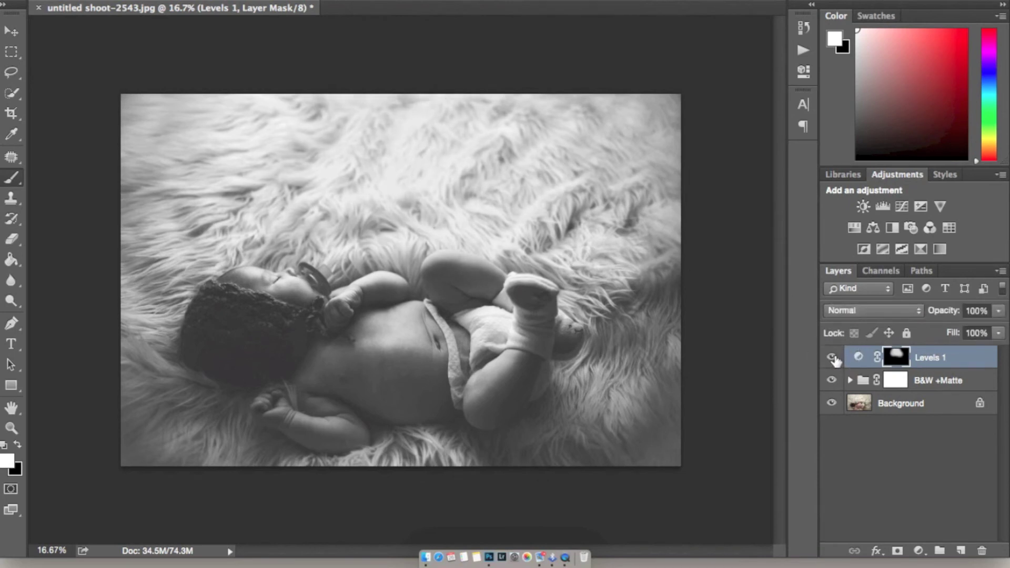
left_click_drag(947, 311, 940, 311)
Flatten all layers into the Background.
left_click(927, 403)
right_click(923, 395)
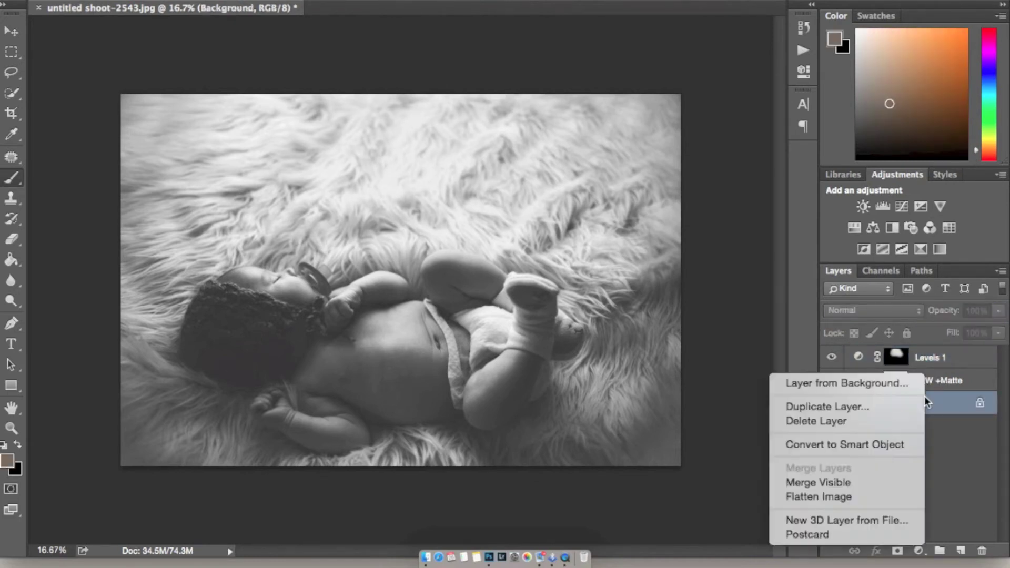
left_click(897, 497)
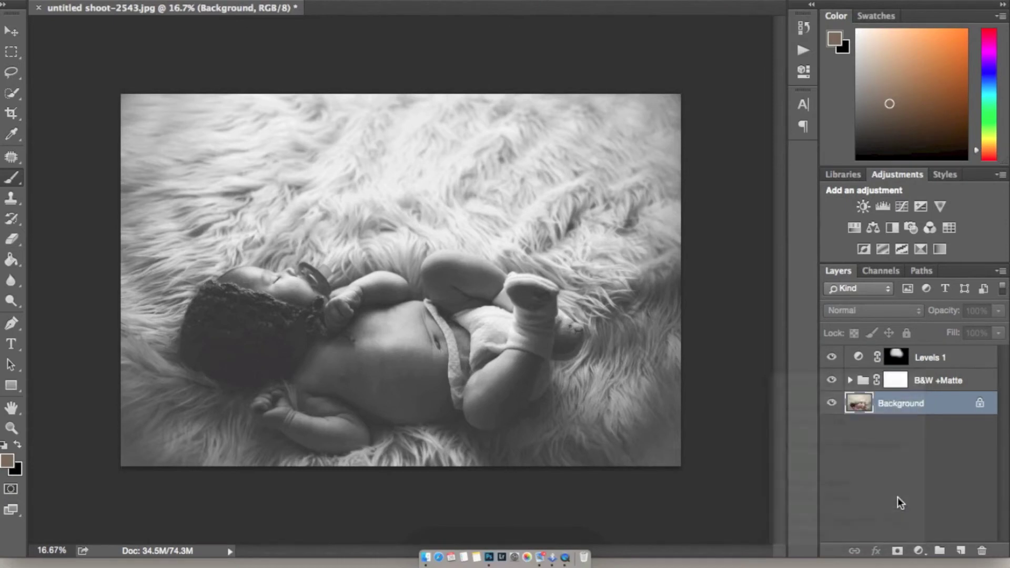
Find the Paintbox action set and select its u-pik action among the neutrals.
left_click(804, 50)
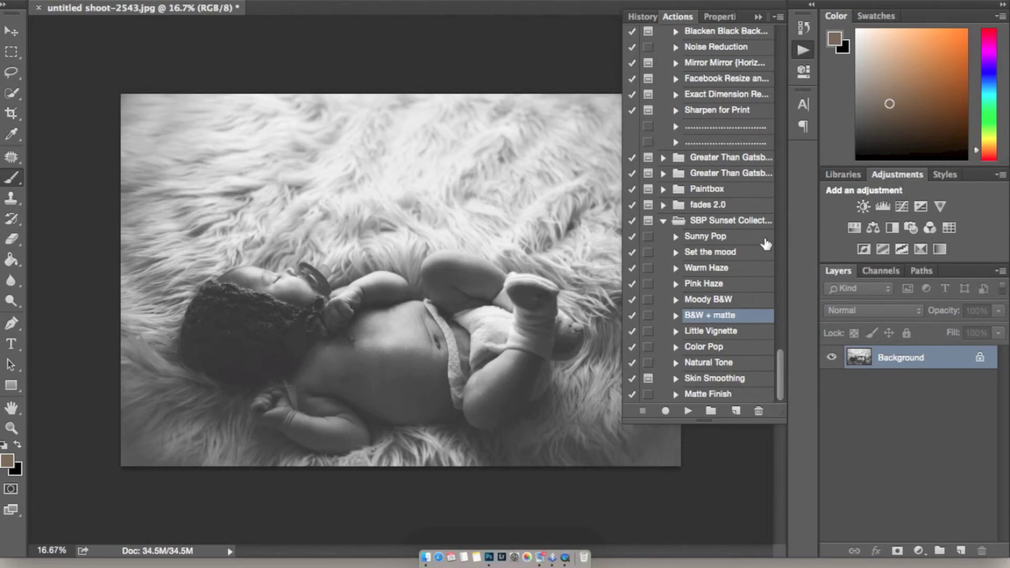
scroll(766, 243, "up", 3)
scroll(766, 243, "down", 3)
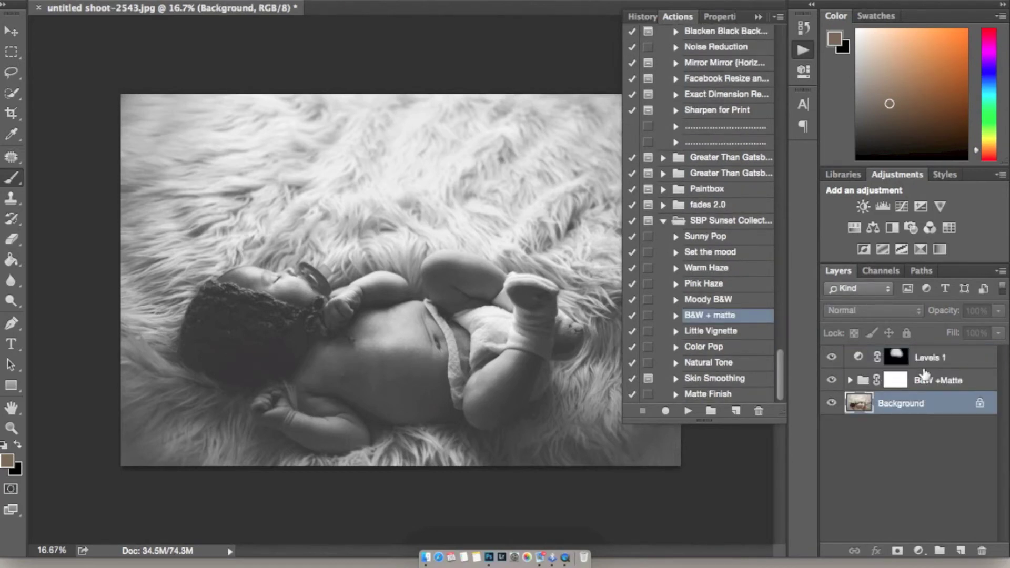
left_click(663, 188)
scroll(713, 314, "down", 3)
left_click(704, 197)
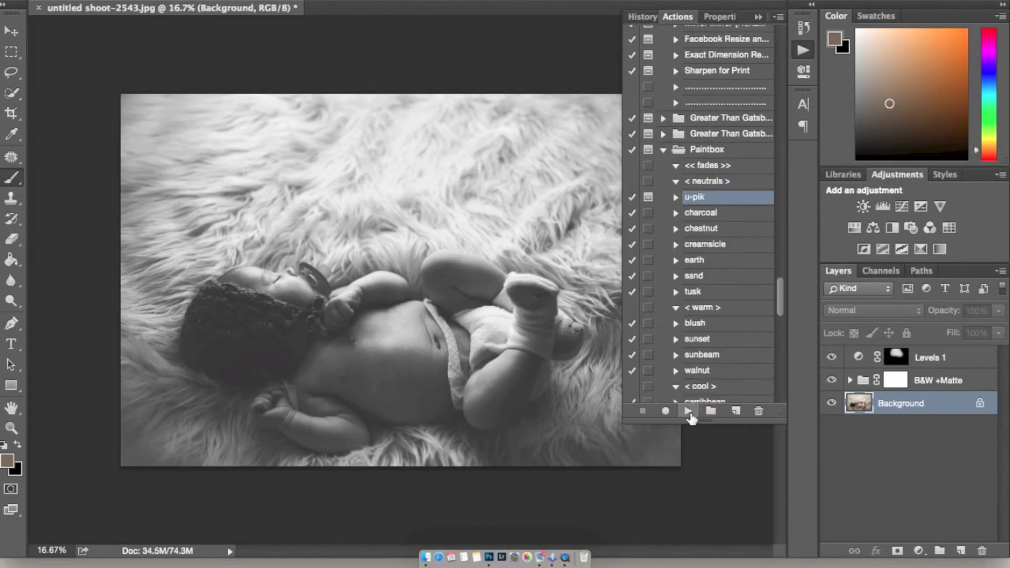
Flatten the image and run the u-pik action, sampling dark grey 5c5b5b from the photo as the fill colour.
right_click(901, 408)
left_click(857, 498)
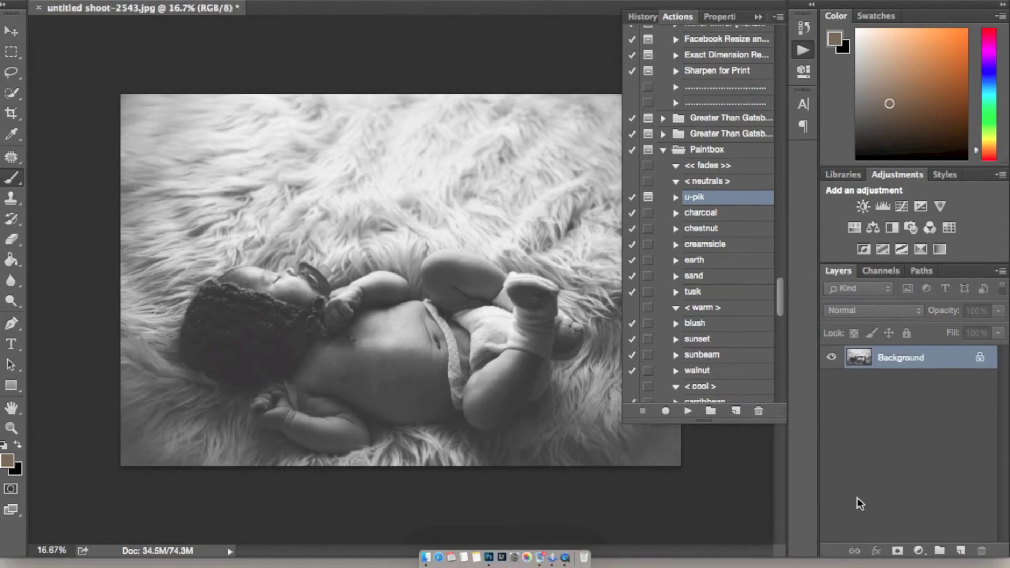
left_click(688, 411)
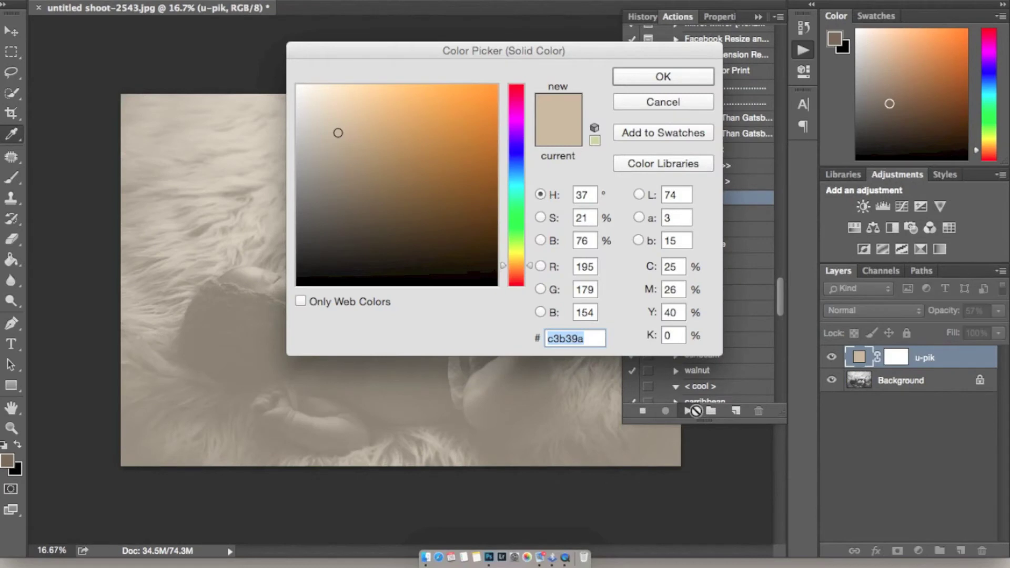
left_click_drag(230, 368, 153, 423)
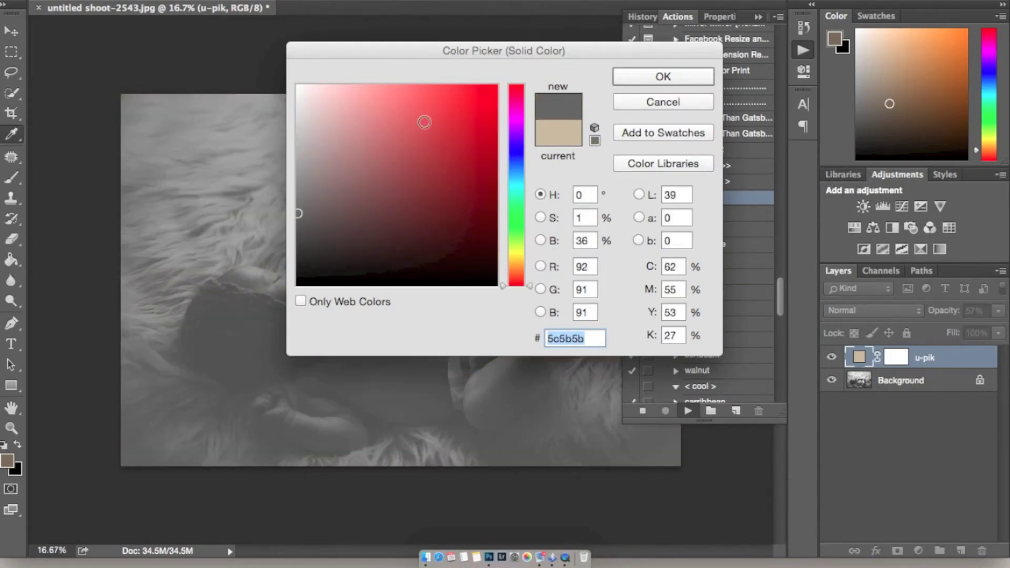
left_click(690, 71)
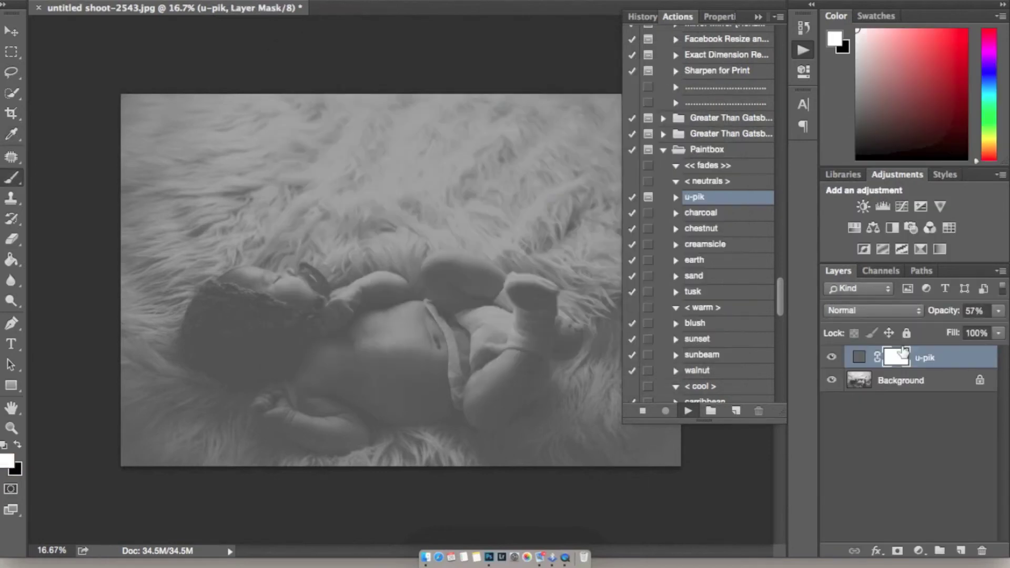
Lower the u-pik layer's opacity to 31% and fill its mask with black.
left_click(831, 358)
left_click(831, 358)
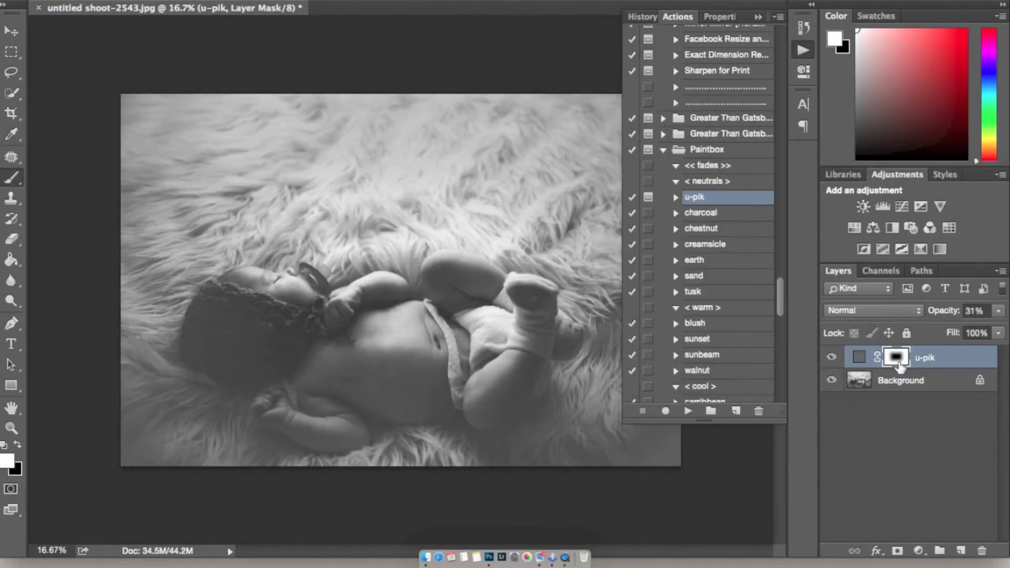
key("bracketright")
key("bracketright")
key("bracketright")
key("bracketright")
key("bracketright")
key("super+BackSpace")
Paint white on the u-pik mask with a large brush to bring the grey haze in along the photo's lower edge.
mouse_move(161, 478)
left_mouse_down()
mouse_move(100, 380)
mouse_move(161, 488)
left_mouse_up()
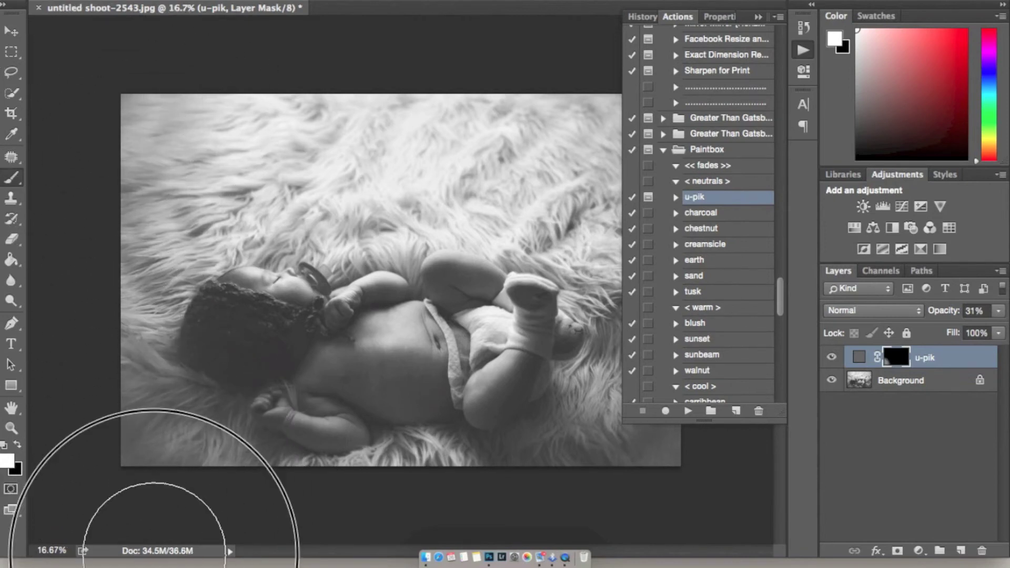
key("bracketright")
key("bracketright")
key("bracketright")
left_click_drag(602, 360, 590, 406)
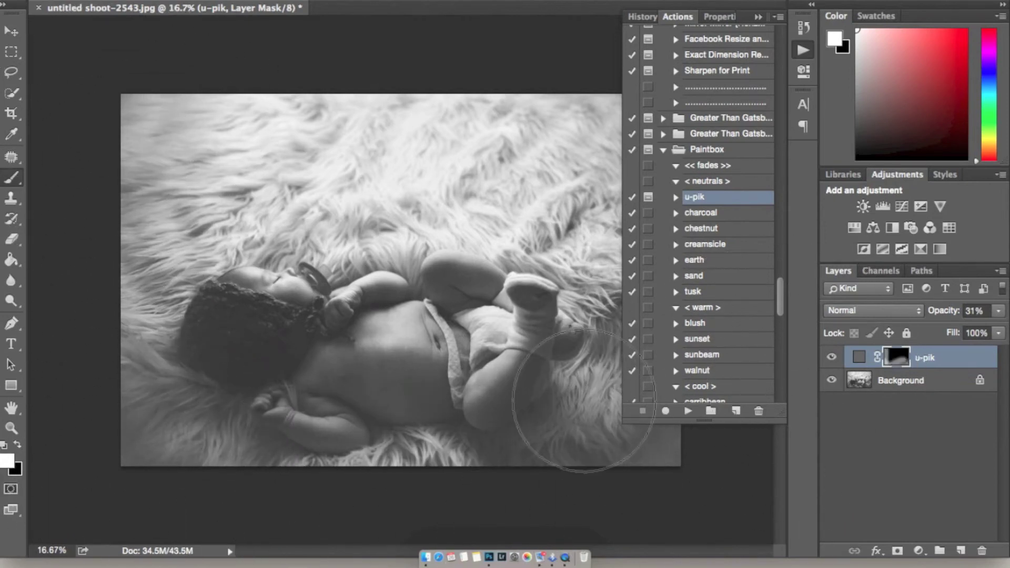
Paint black on the u-pik mask over the baby's head, body and legs to remove the haze there.
key("x")
mouse_move(164, 379)
left_mouse_down()
mouse_move(334, 219)
mouse_move(322, 361)
mouse_move(513, 361)
left_mouse_up()
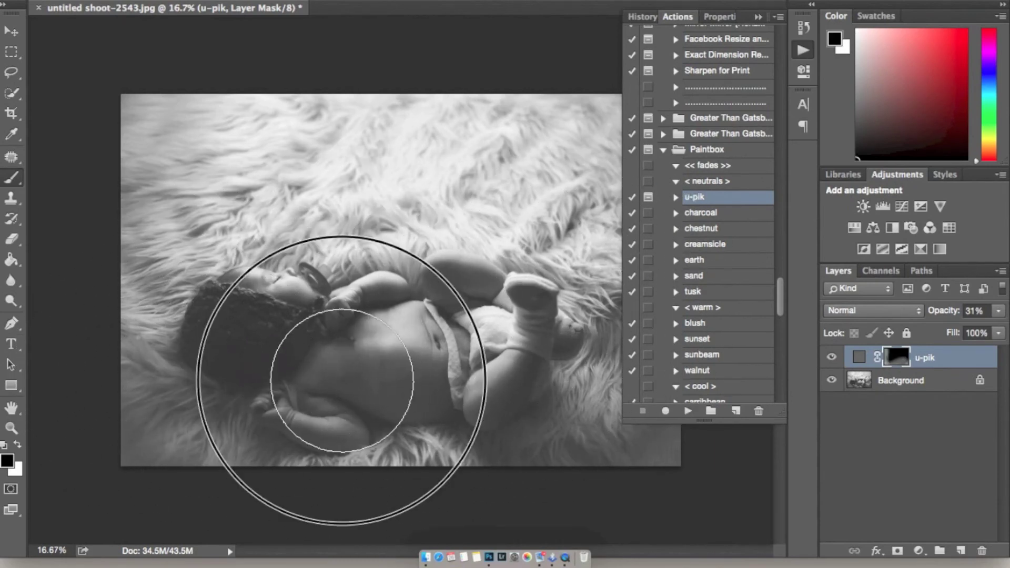
mouse_move(272, 311)
left_mouse_down()
mouse_move(447, 365)
mouse_move(552, 333)
mouse_move(498, 330)
mouse_move(374, 211)
mouse_move(462, 325)
mouse_move(581, 368)
left_mouse_up()
Compare the photo with and without the u-pik layer, and put the actions list away.
left_click(831, 357)
left_click(831, 357)
left_click(831, 357)
left_click(831, 358)
left_click(758, 17)
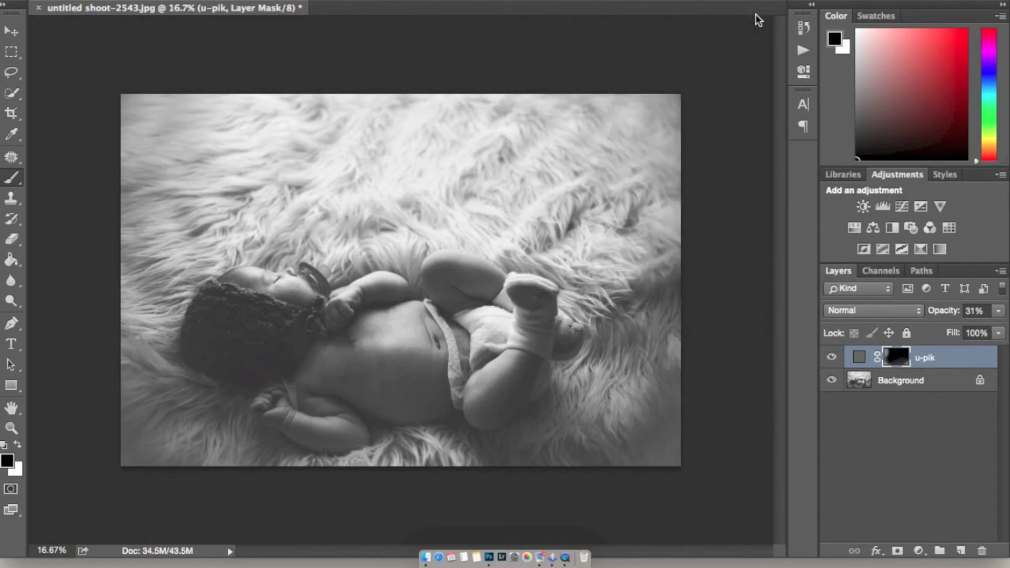
Paint white on the u-pik mask at the photo's lower right edge and compare the result with the layer hidden.
key("x")
left_click(698, 372)
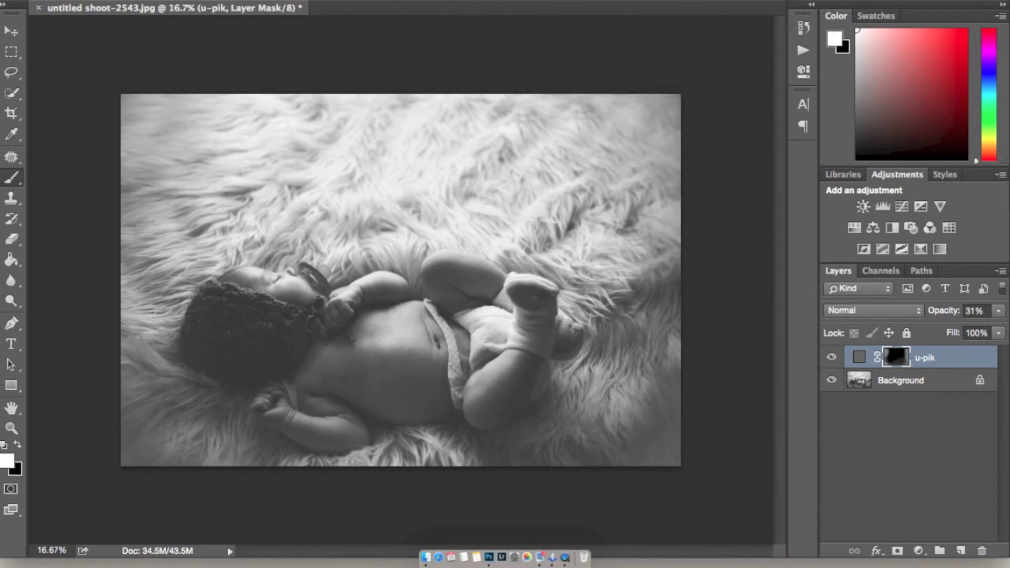
left_click(830, 359)
left_click(830, 360)
Flatten the u-pik layer and the background into a single image.
left_click_drag(949, 318, 946, 317)
right_click(935, 388)
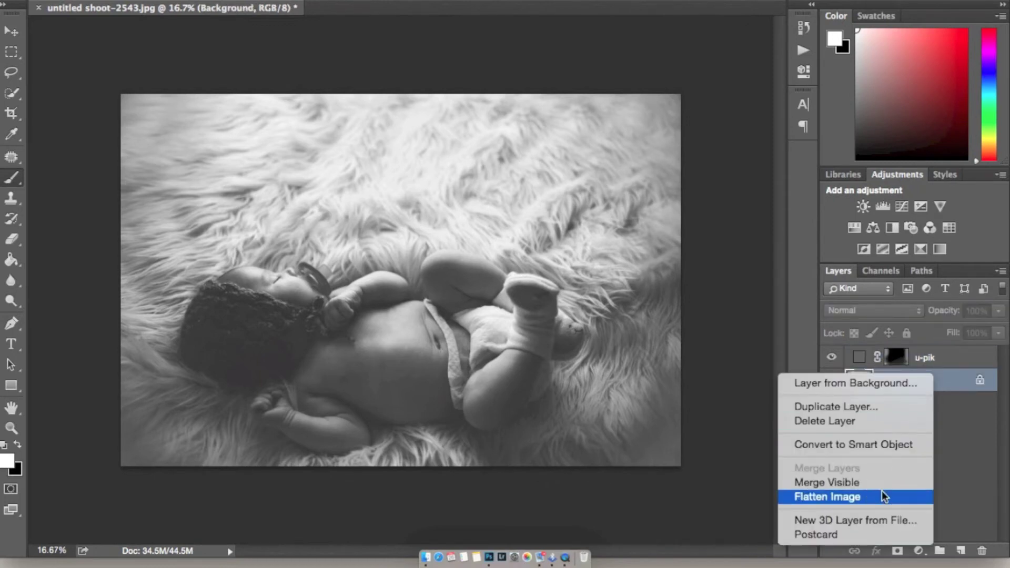
left_click(884, 428)
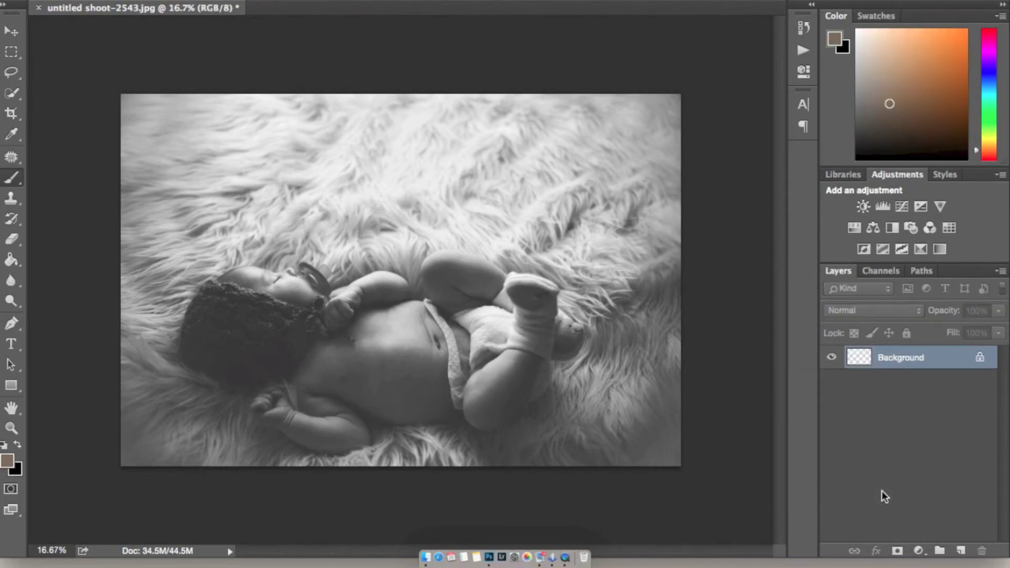
Add a Curves adjustment layer with a highlight point at input 185, output 191, and a second point in the darker tones.
left_click(901, 207)
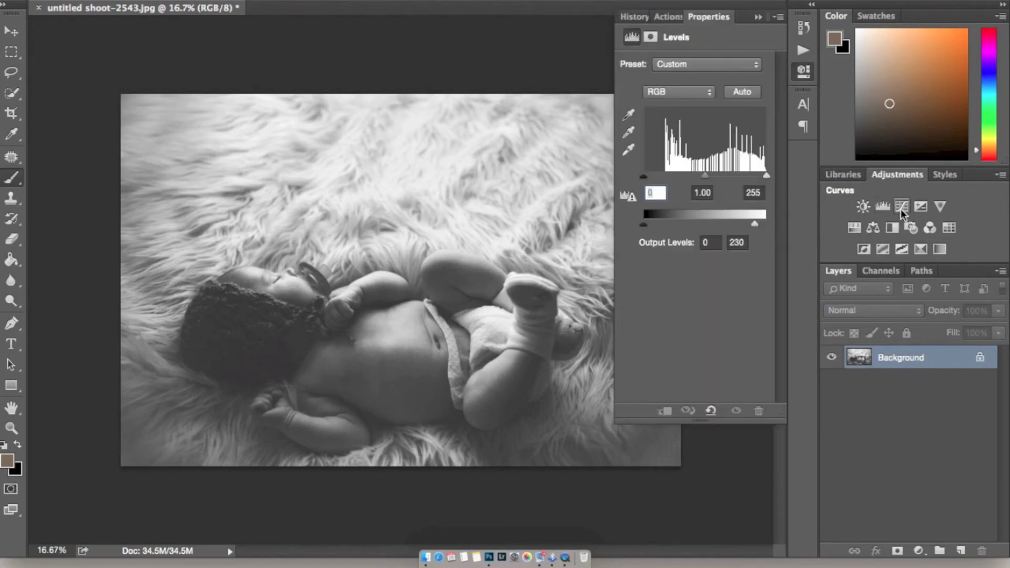
left_click(730, 127)
left_click(693, 168)
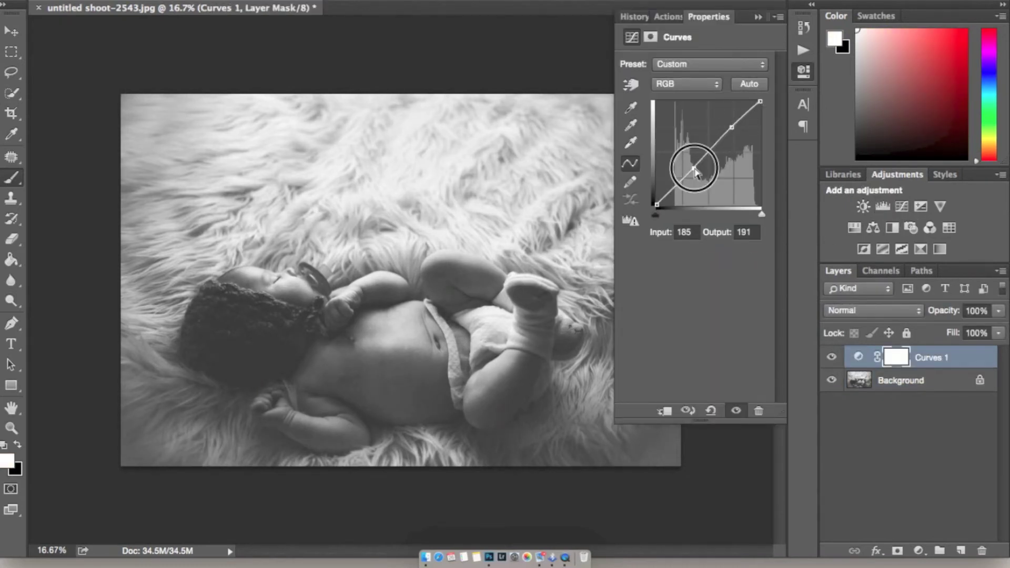
left_click(757, 17)
Compare the photo with and without Curves 1, turn its mask black and paint white on it over the baby.
left_click(832, 358)
left_click(832, 358)
left_click(831, 358)
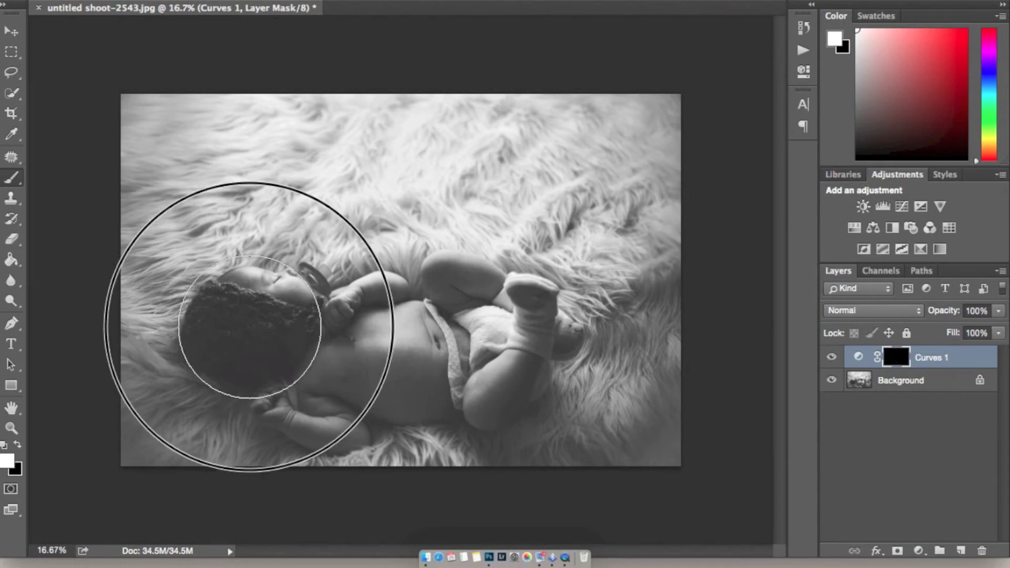
mouse_move(256, 339)
left_mouse_down()
mouse_move(428, 361)
mouse_move(484, 338)
mouse_move(181, 383)
left_mouse_up()
Add a highlight point to Curves 1 at input 242, output 234, and compare the photo with and without the adjustment.
left_click(862, 357)
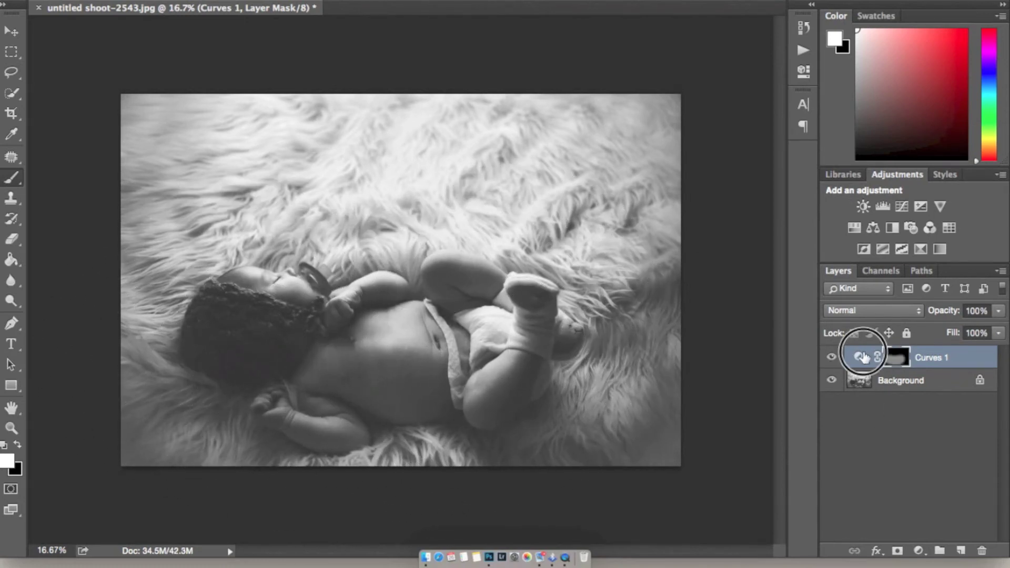
left_click_drag(748, 107, 755, 109)
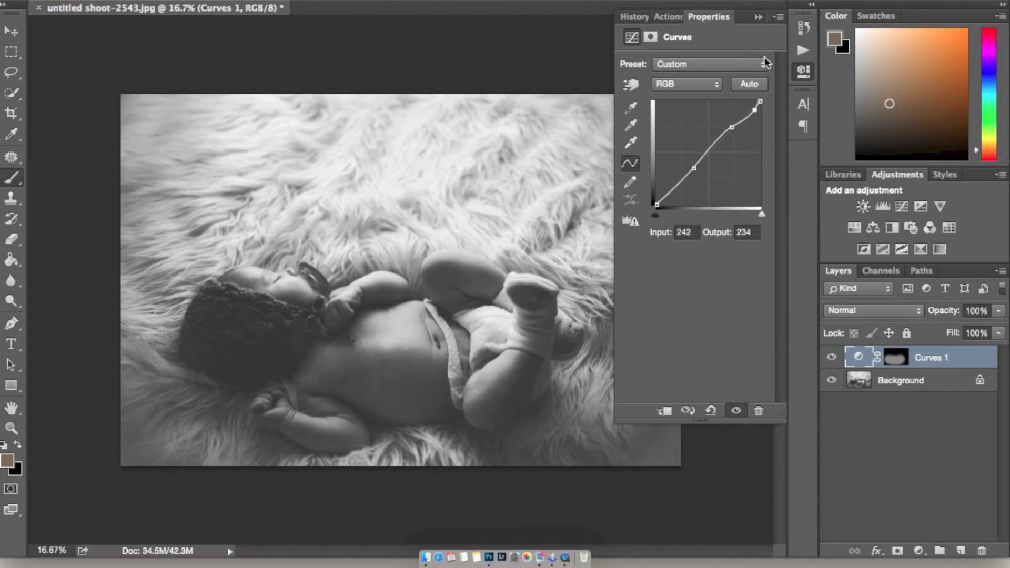
left_click(758, 17)
left_click(831, 358)
left_click(831, 357)
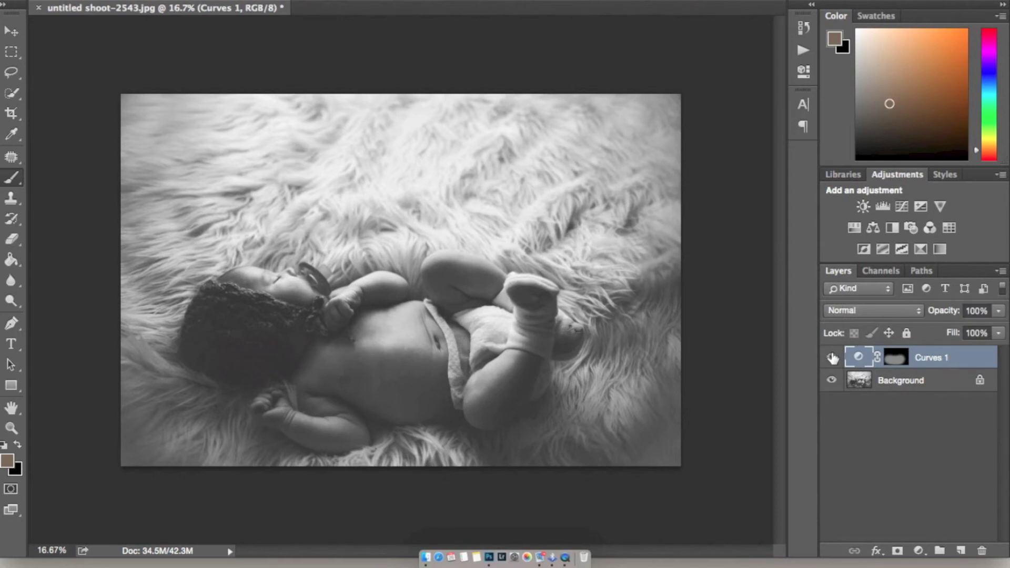
Paint more white on the Curves 1 mask from the legs to the head and compare the photo with the layer hidden.
left_click(896, 358)
key("d")
mouse_move(541, 381)
left_mouse_down()
mouse_move(444, 368)
mouse_move(370, 402)
mouse_move(234, 368)
left_mouse_up()
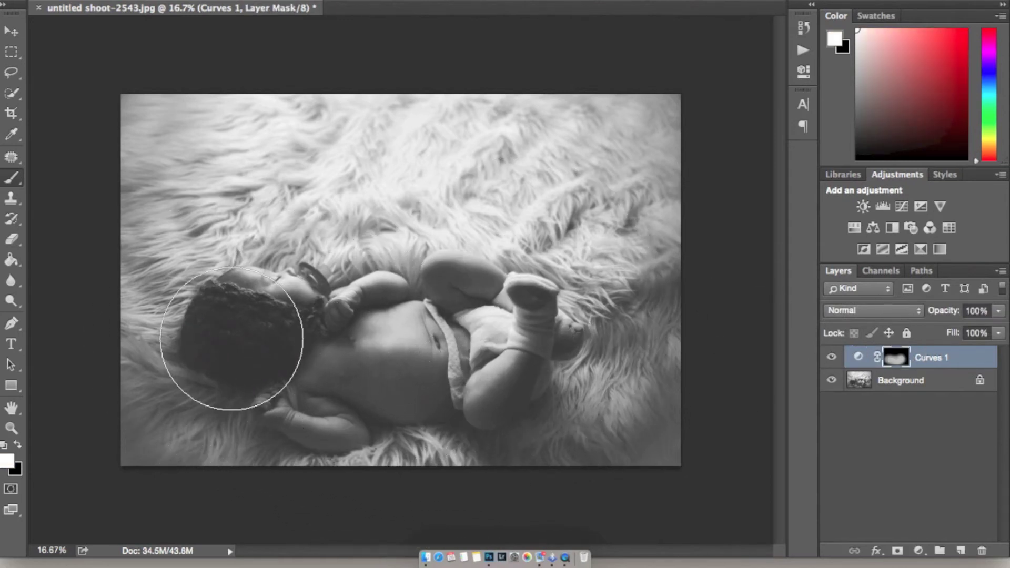
left_click(832, 357)
left_click(833, 357)
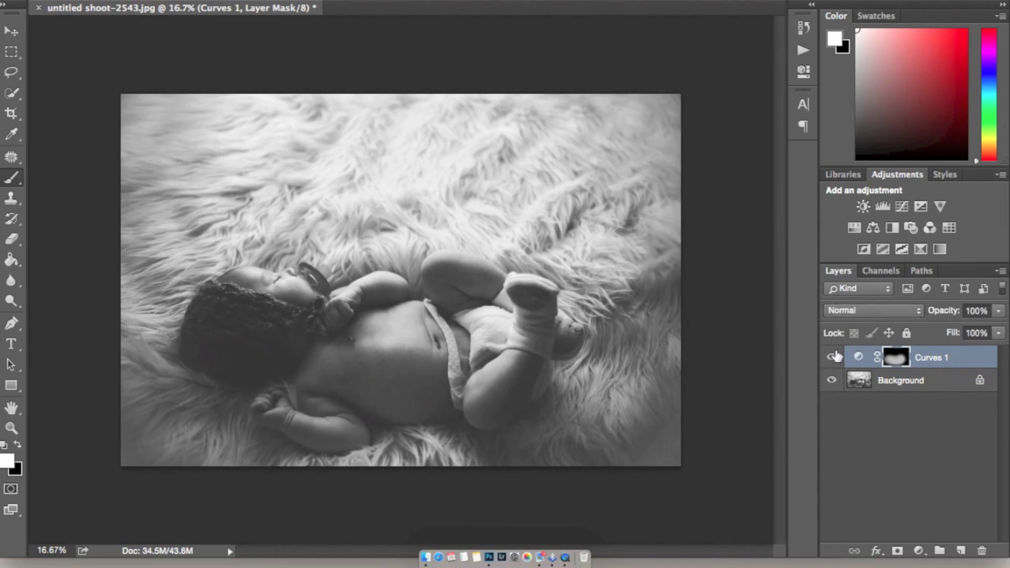
Flatten the image and duplicate the background onto a new layer.
right_click(921, 392)
left_click(880, 499)
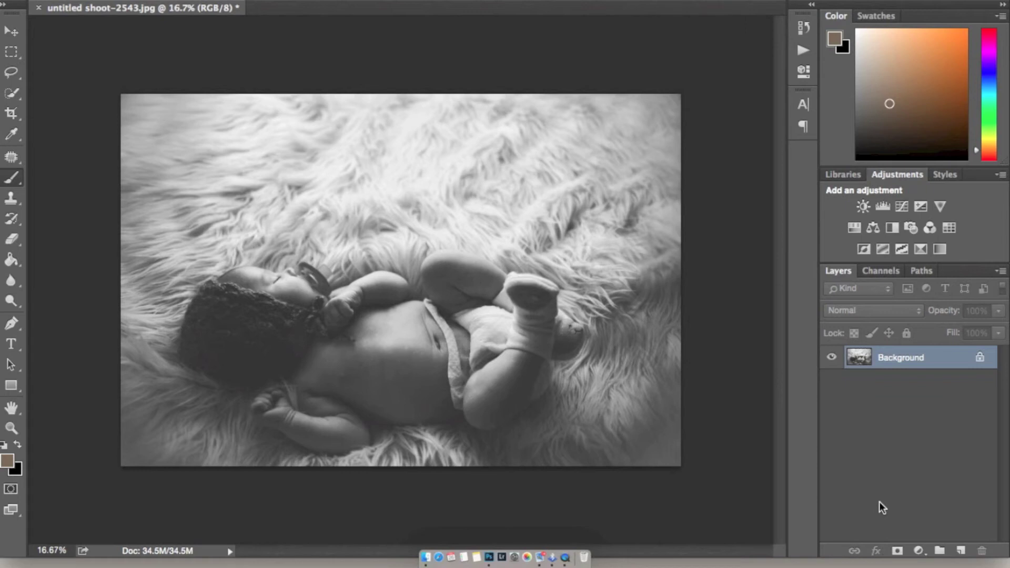
key("super+j")
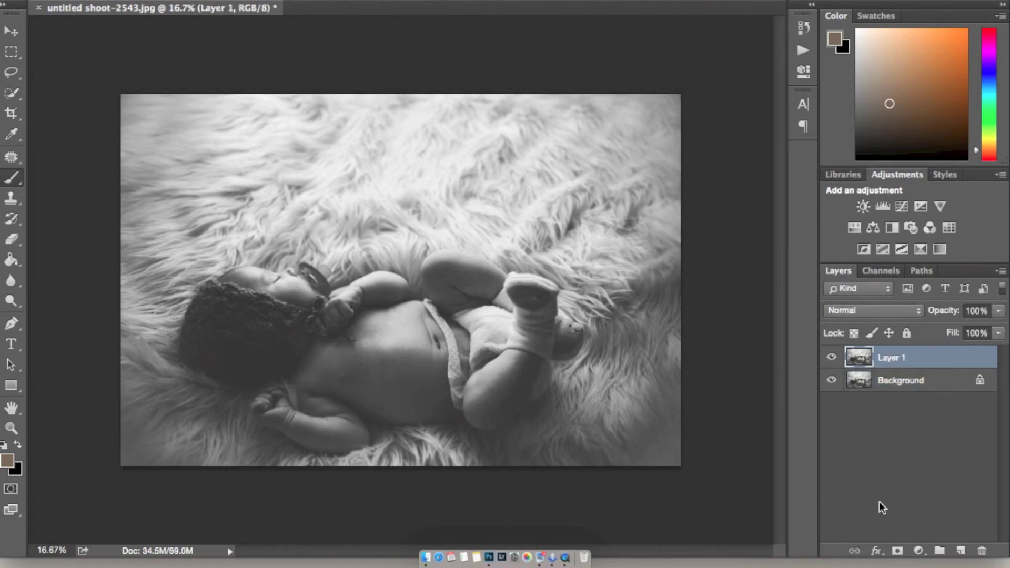
Extend the canvas above the photo with the Crop tool by about half the photo's height.
key("c")
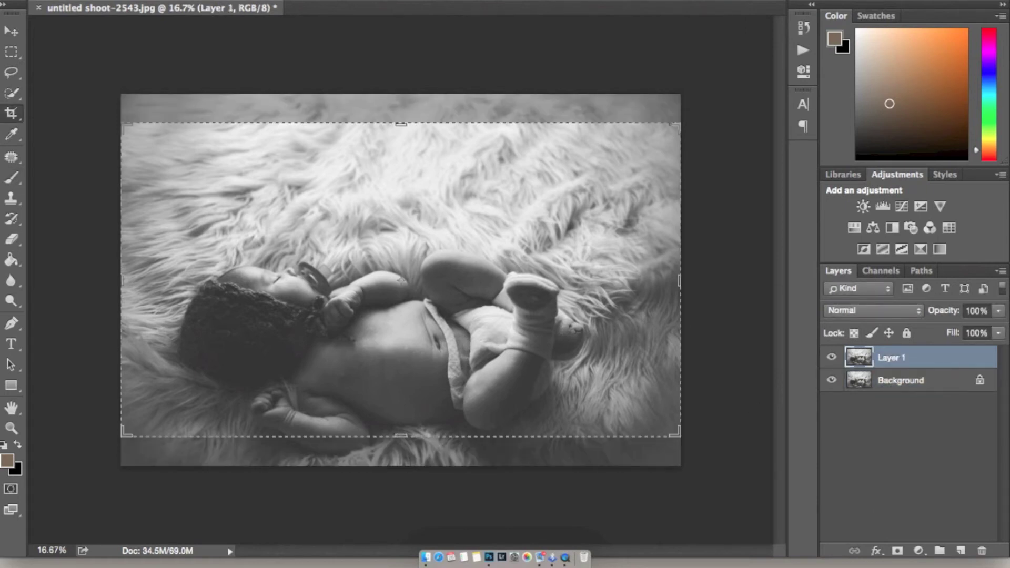
mouse_move(404, 124)
left_mouse_down()
mouse_move(399, 95)
mouse_move(400, 109)
left_mouse_up()
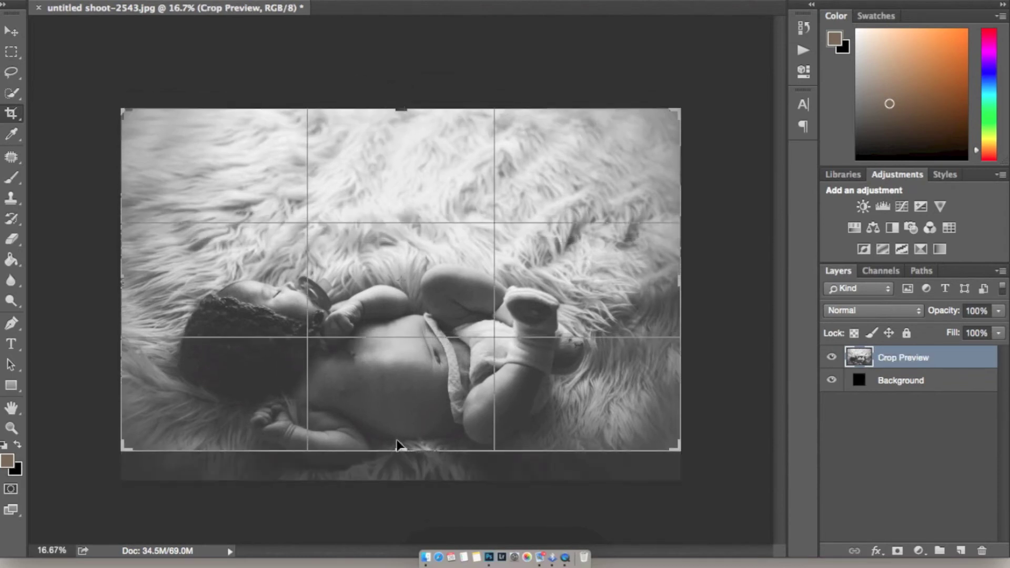
left_click_drag(398, 446, 402, 466)
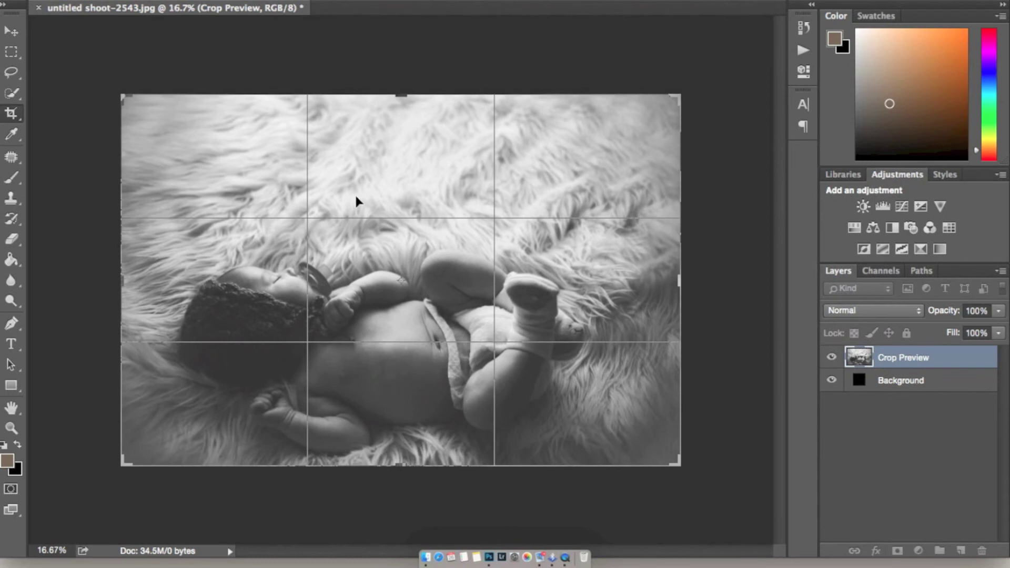
left_click_drag(401, 95, 402, 25)
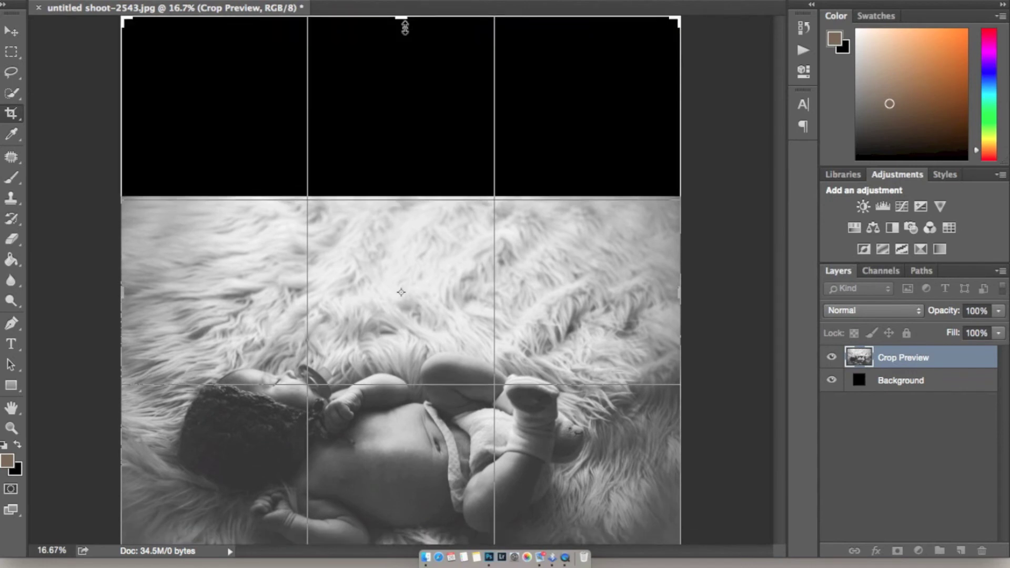
key("Return")
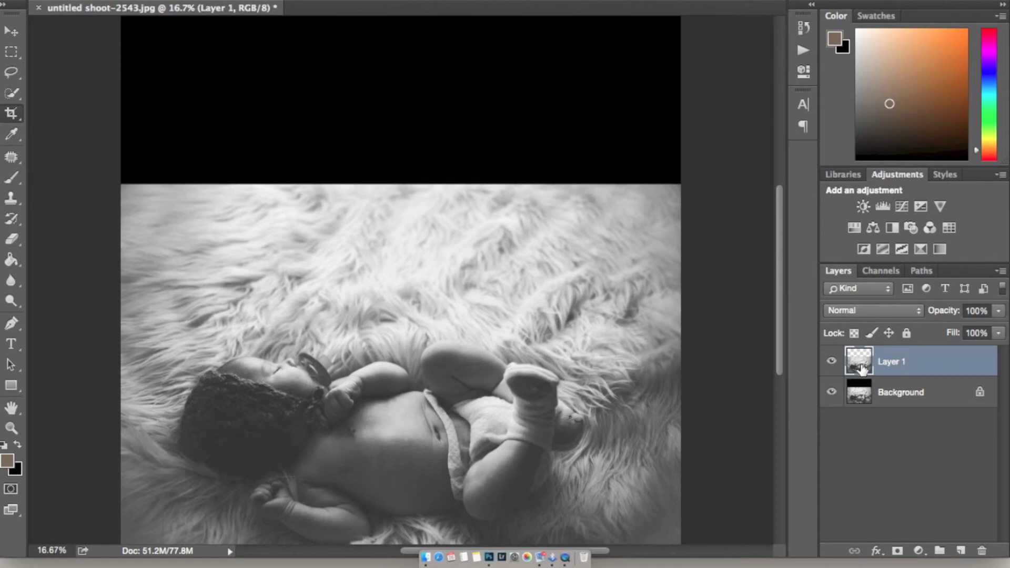
Try to cover the black canvas area by moving Layer 1 up to the canvas's upper edge.
key("super+t")
left_click_drag(501, 358, 508, 182)
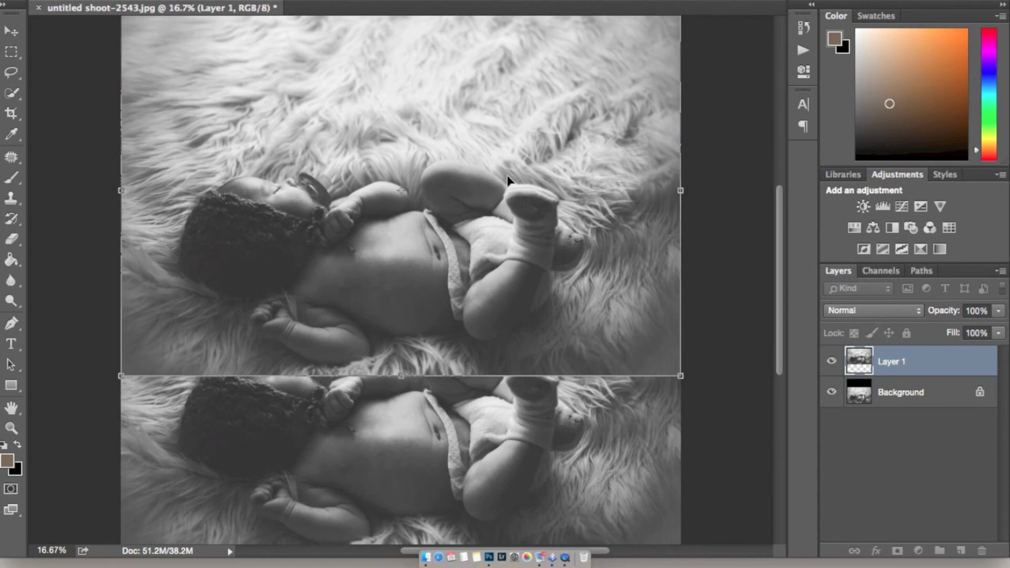
scroll(509, 176, "up", 5)
scroll(509, 180, "down", 4)
key("c")
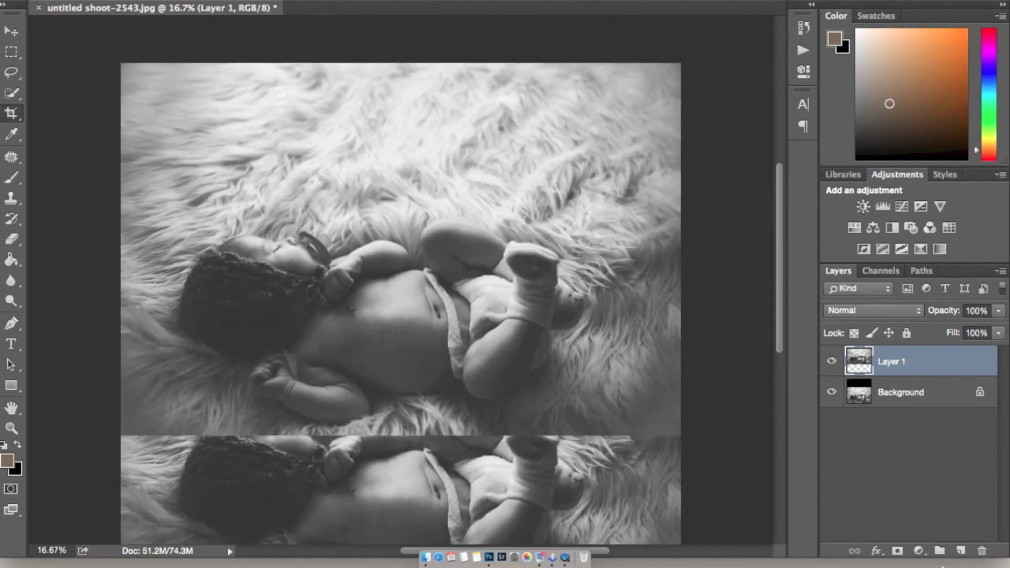
Add a mask to Layer 1 and paint black across the duplicated baby with a large brush.
left_click(898, 550)
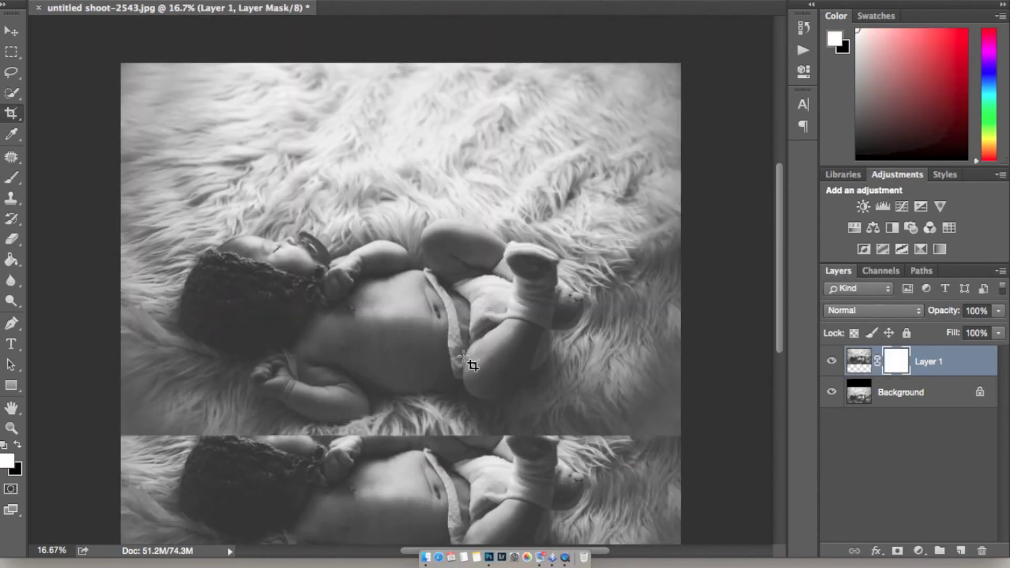
key("b")
key("x")
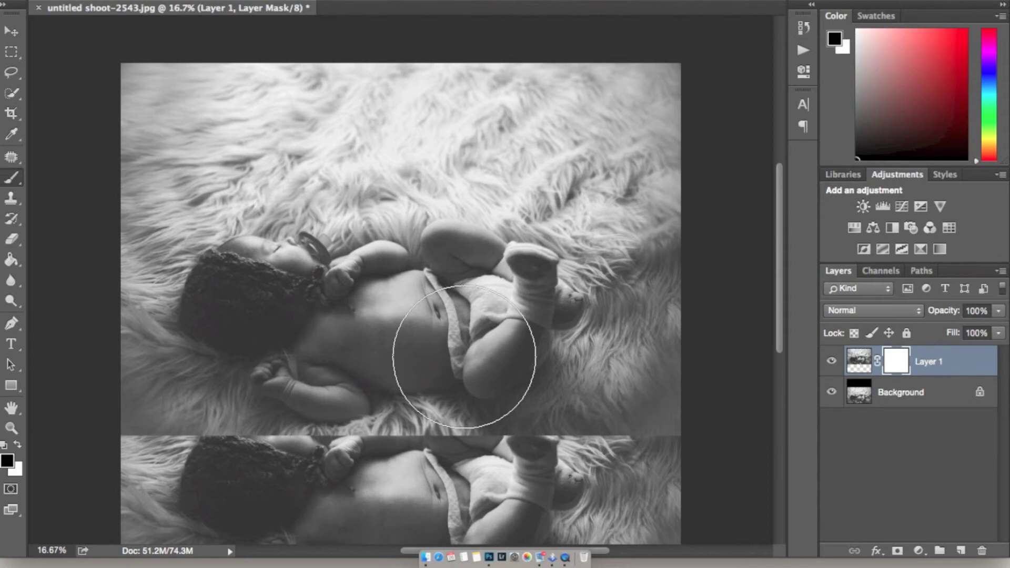
mouse_move(464, 356)
left_mouse_down()
mouse_move(236, 371)
mouse_move(462, 387)
mouse_move(27, 372)
mouse_move(640, 354)
left_mouse_up()
Shrink the brush and paint black on the Layer 1 mask over the remaining traces of the duplicated baby.
key("bracketleft")
key("bracketleft")
key("bracketleft")
key("bracketleft")
key("bracketleft")
key("bracketleft")
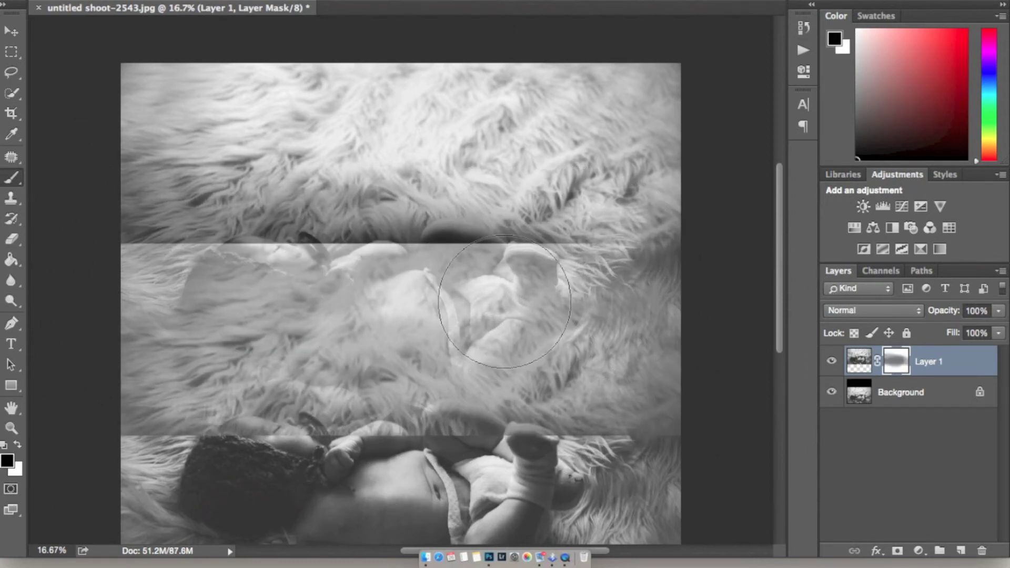
mouse_move(489, 270)
left_mouse_down()
mouse_move(387, 259)
mouse_move(461, 266)
left_mouse_up()
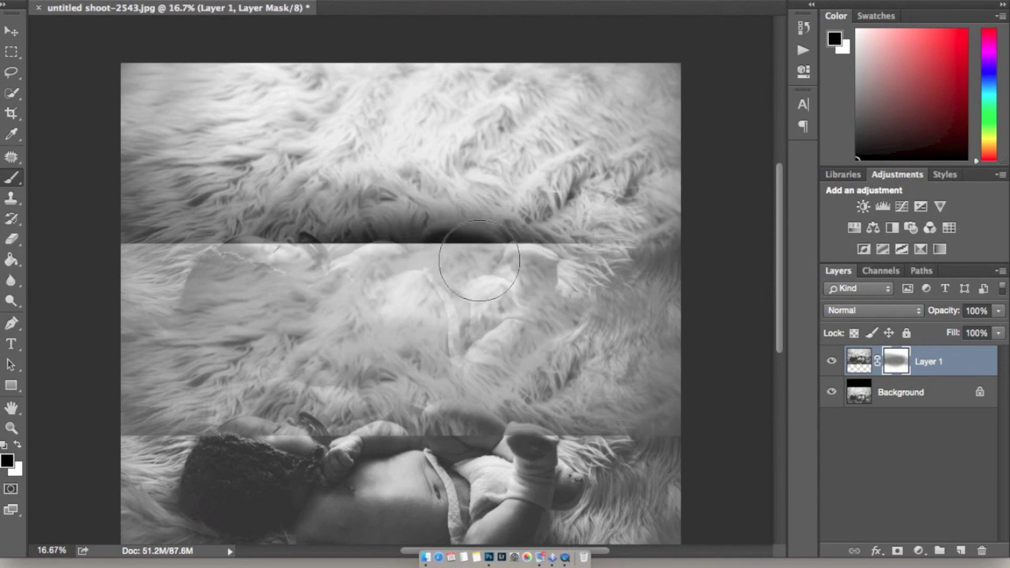
left_click_drag(368, 260, 131, 283)
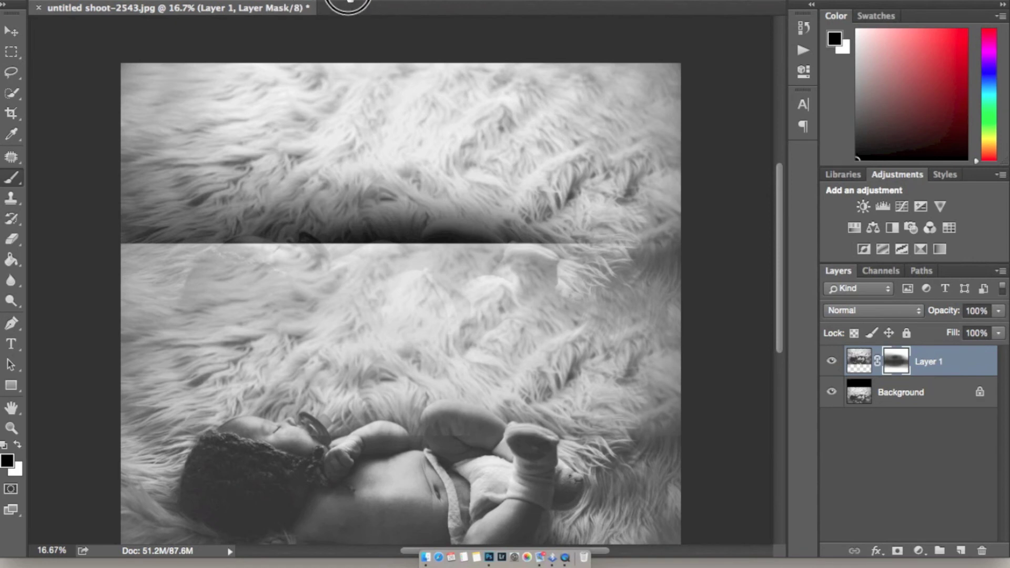
mouse_move(602, 313)
left_mouse_down()
mouse_move(112, 264)
mouse_move(120, 326)
left_mouse_up()
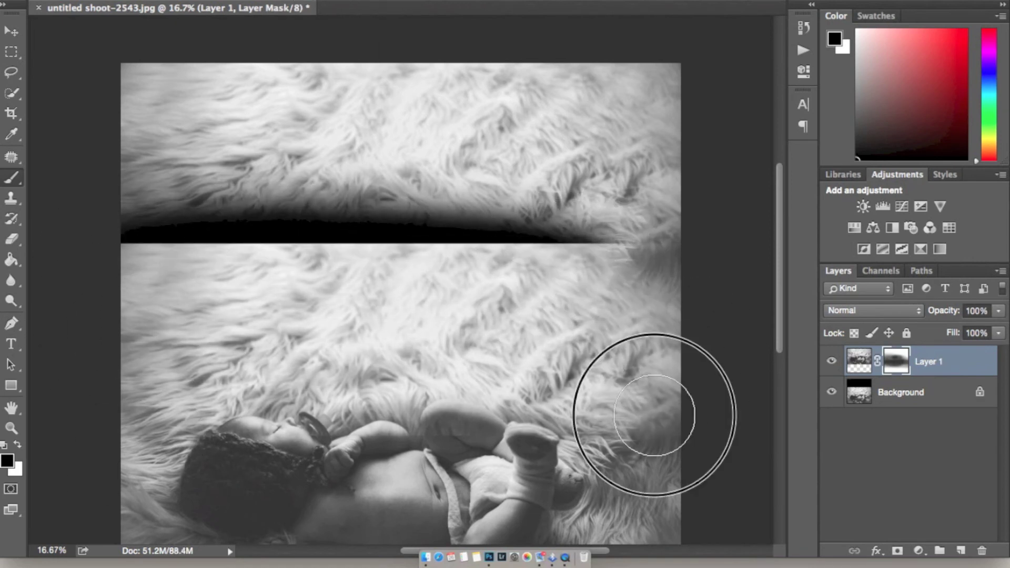
Discard the masked Layer 1, keeping only the extended background.
left_click(815, 454)
mouse_move(815, 453)
left_mouse_down()
mouse_move(778, 248)
mouse_move(658, 309)
mouse_move(435, 318)
mouse_move(226, 373)
mouse_move(90, 383)
mouse_move(401, 428)
mouse_move(755, 412)
mouse_move(479, 423)
left_mouse_up()
key("F12")
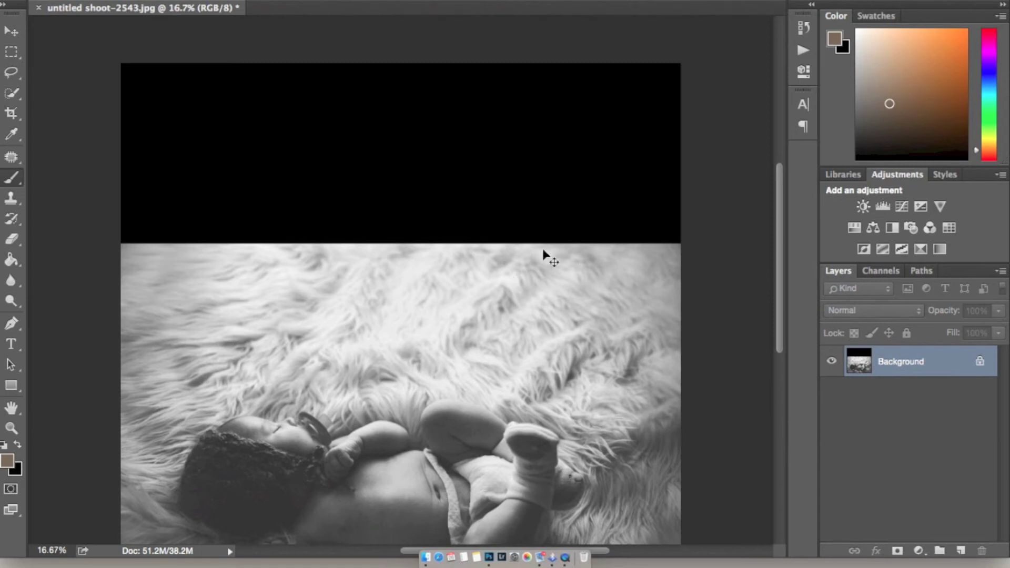
Duplicate the extended background onto a new layer and select its black area above the blanket with the Quick Selection tool.
key("super+z")
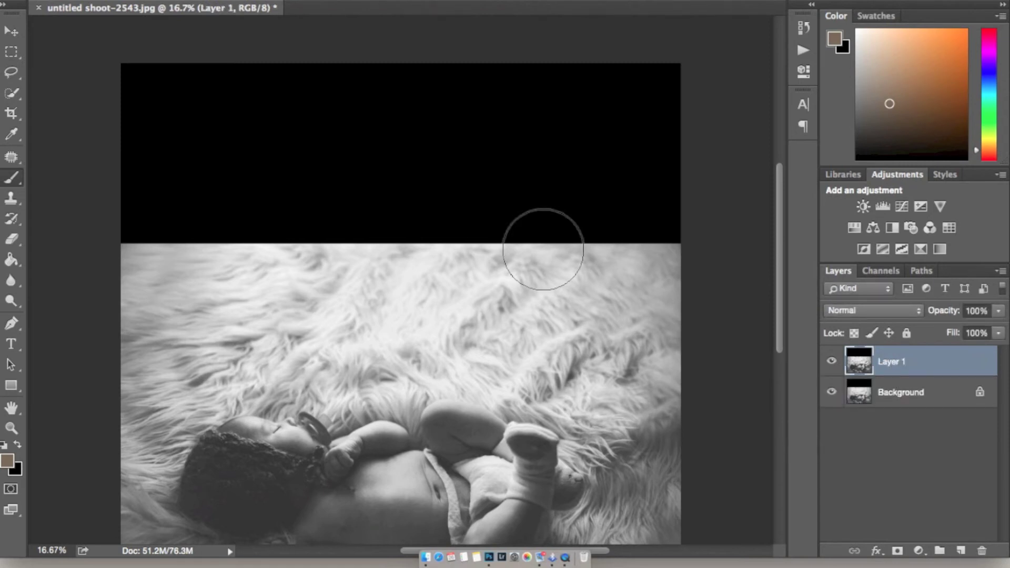
key("m")
left_click_drag(100, 50, 106, 50)
left_click(631, 180)
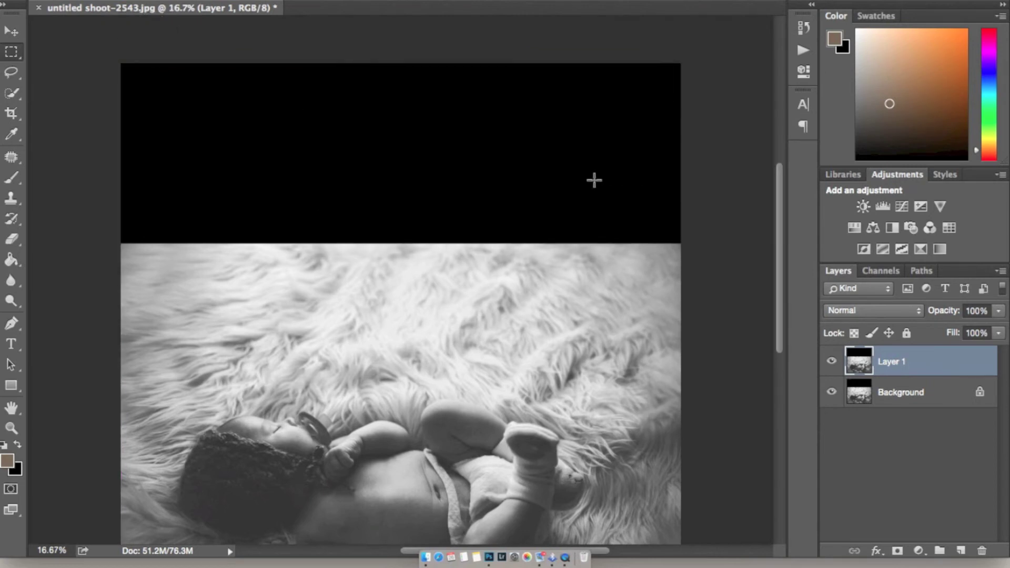
left_click(11, 93)
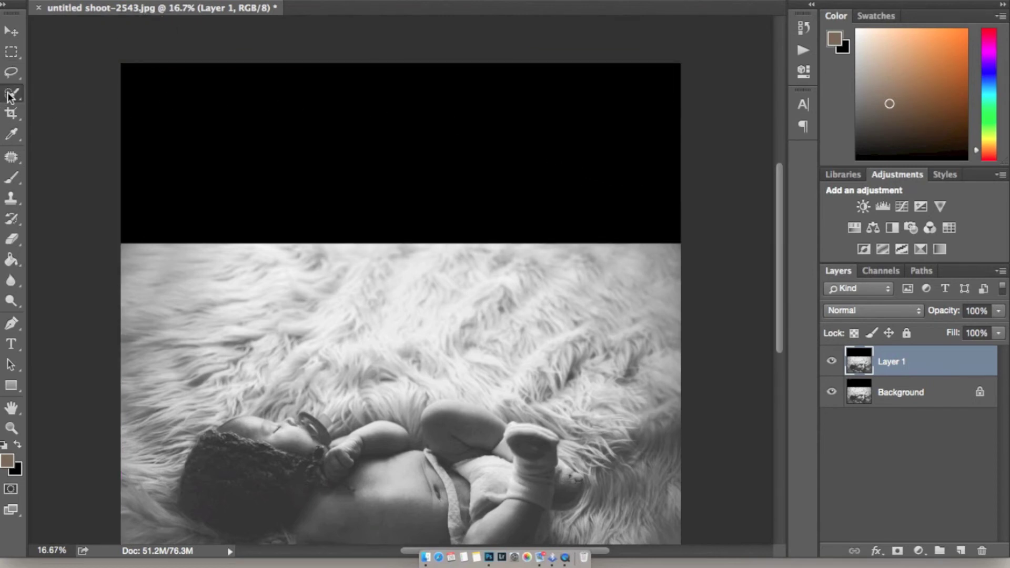
left_click_drag(131, 67, 356, 209)
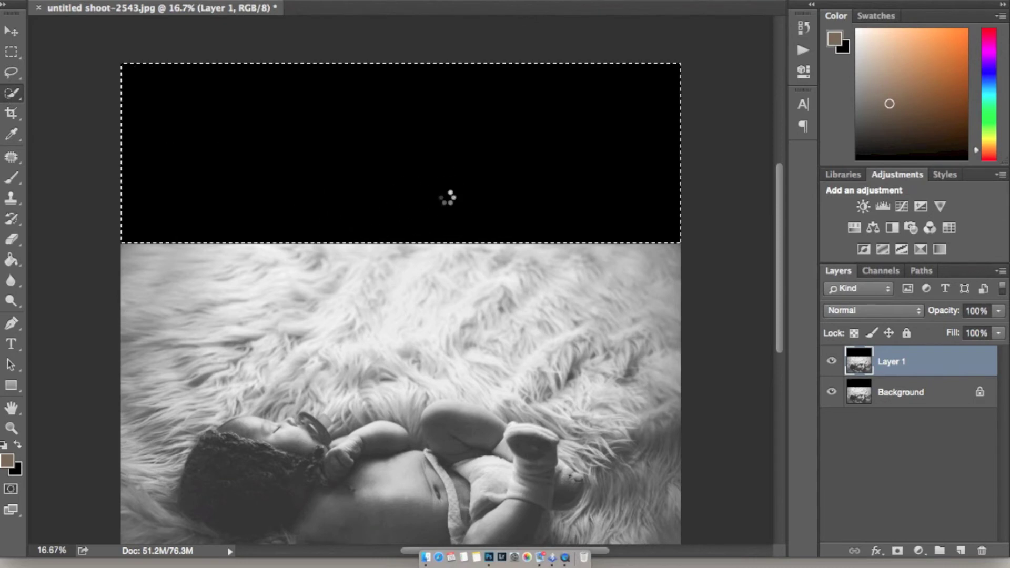
Fill the selected black area on Layer 1 using Content-Aware in Normal mode at 100% opacity, and deselect it.
right_click(446, 197)
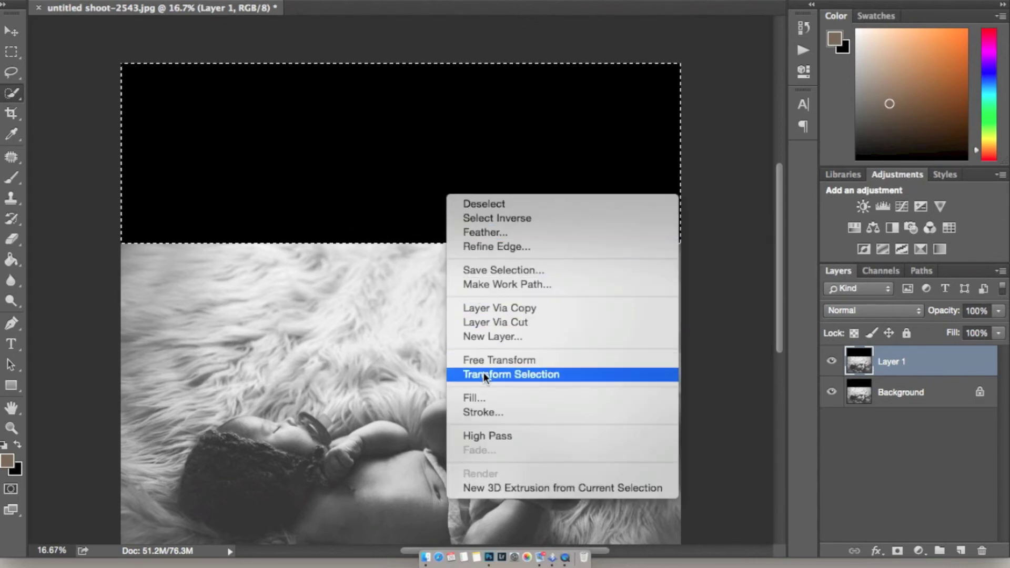
left_click(485, 397)
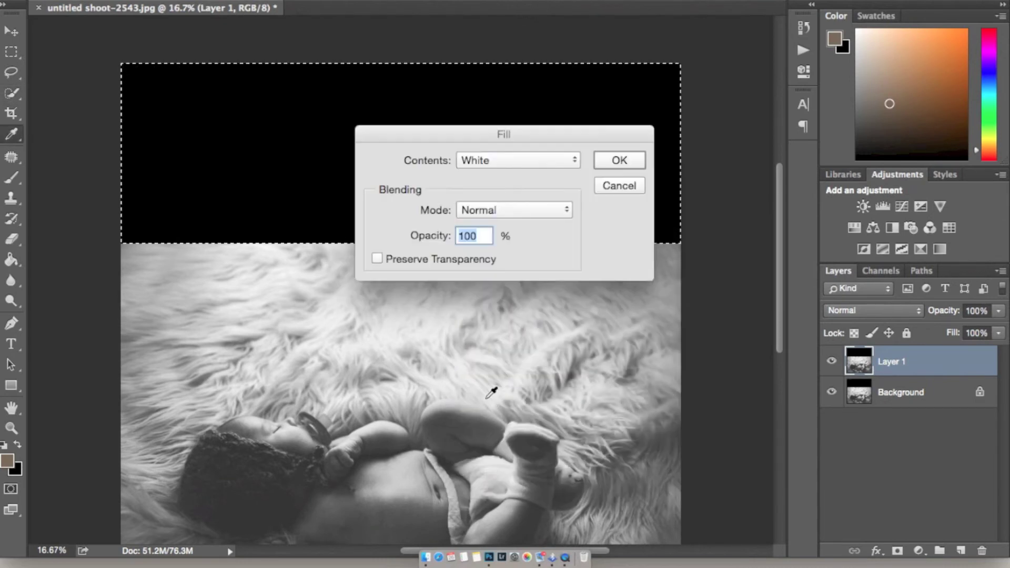
left_click(508, 149)
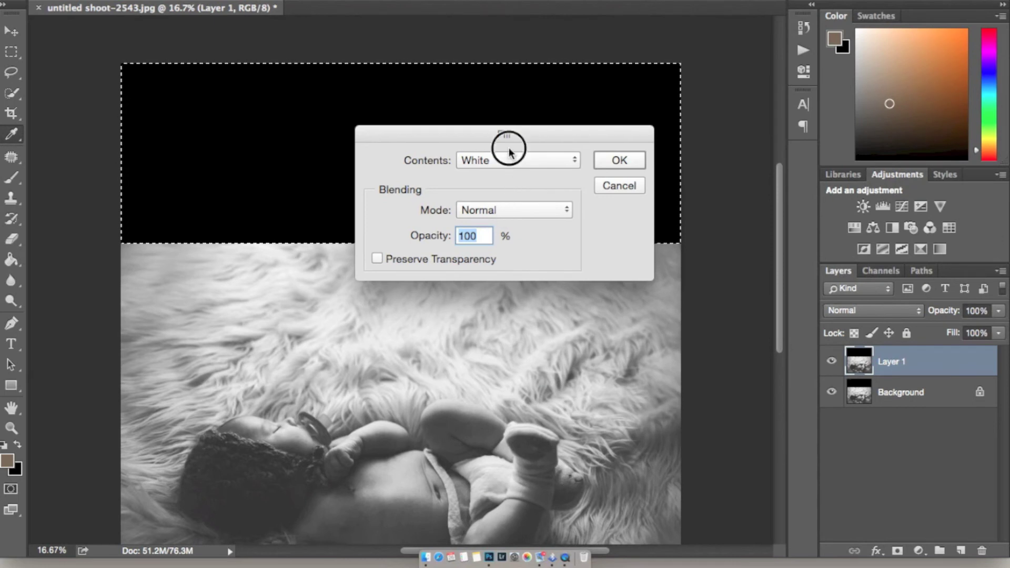
left_click(502, 159)
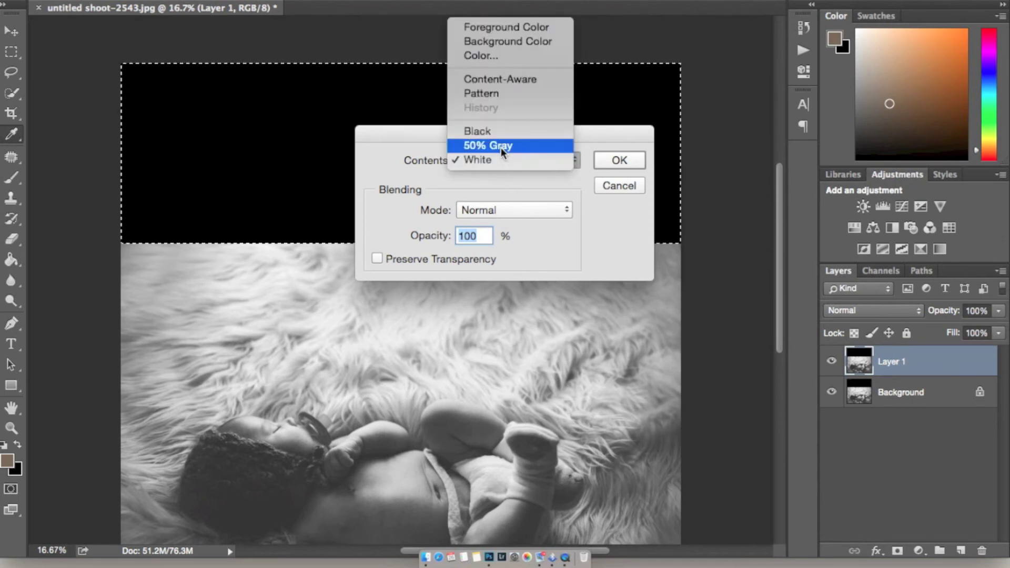
left_click(514, 80)
left_click(623, 159)
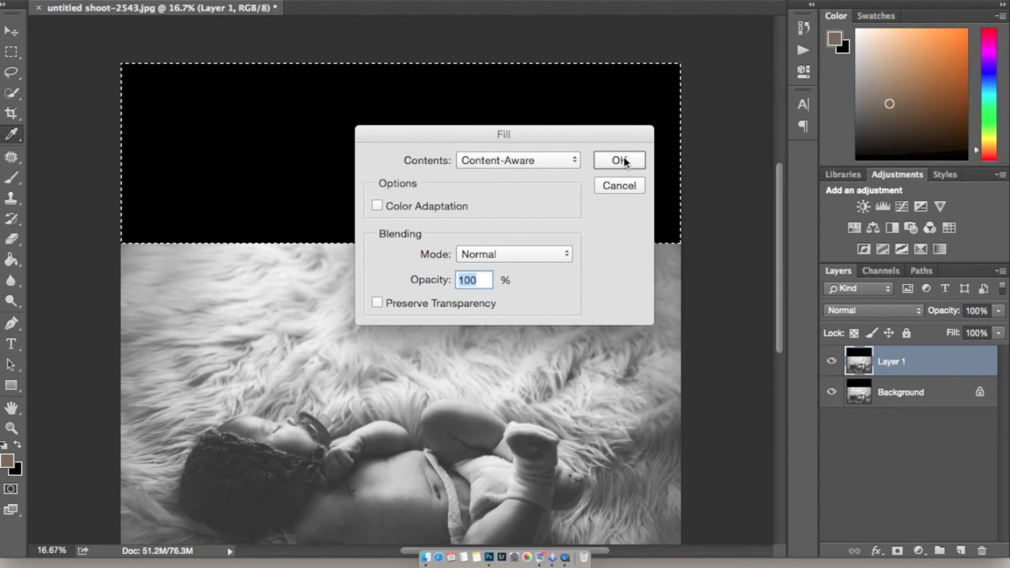
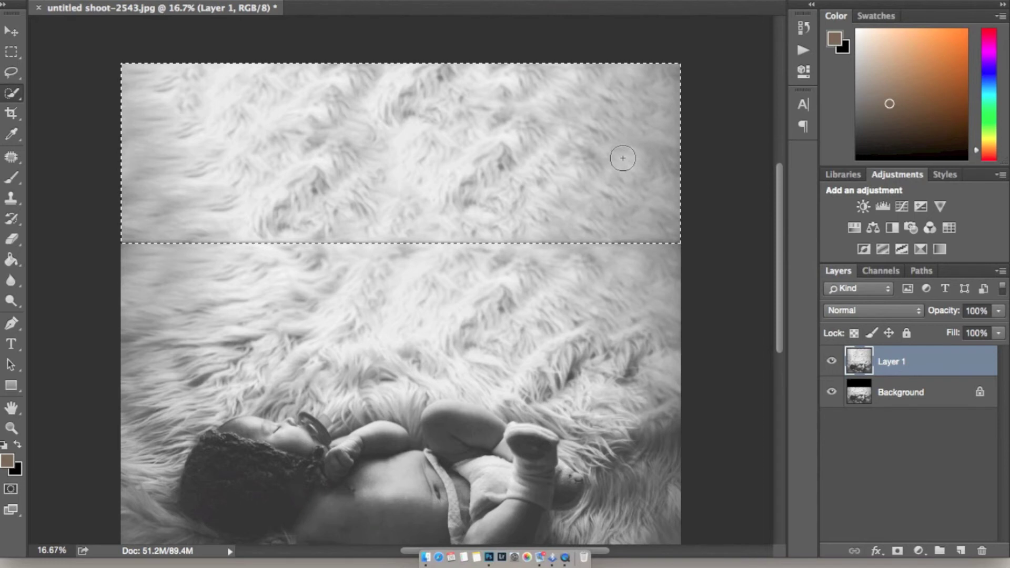
key("super+minus")
key("super+minus")
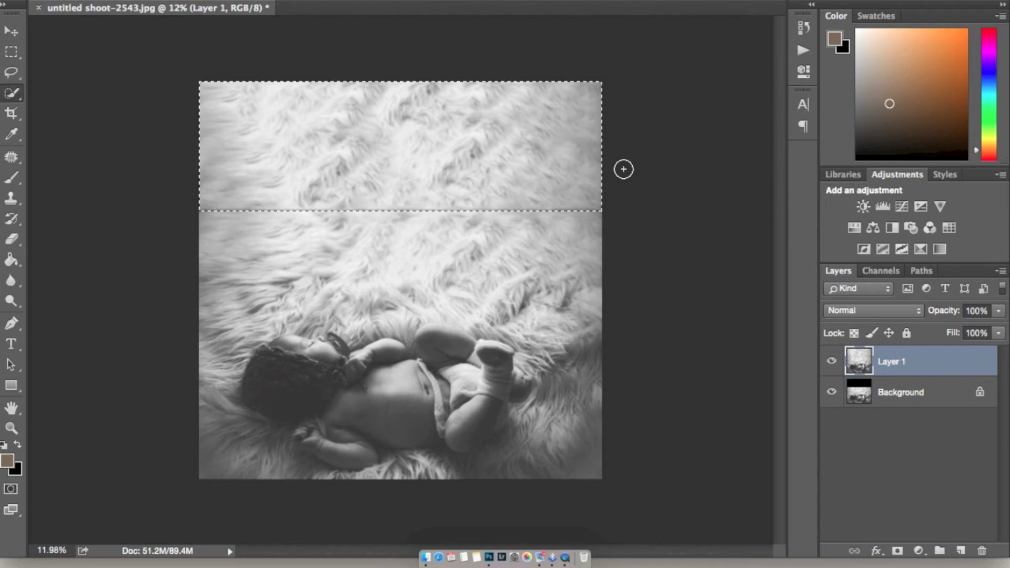
key("ctrl+d")
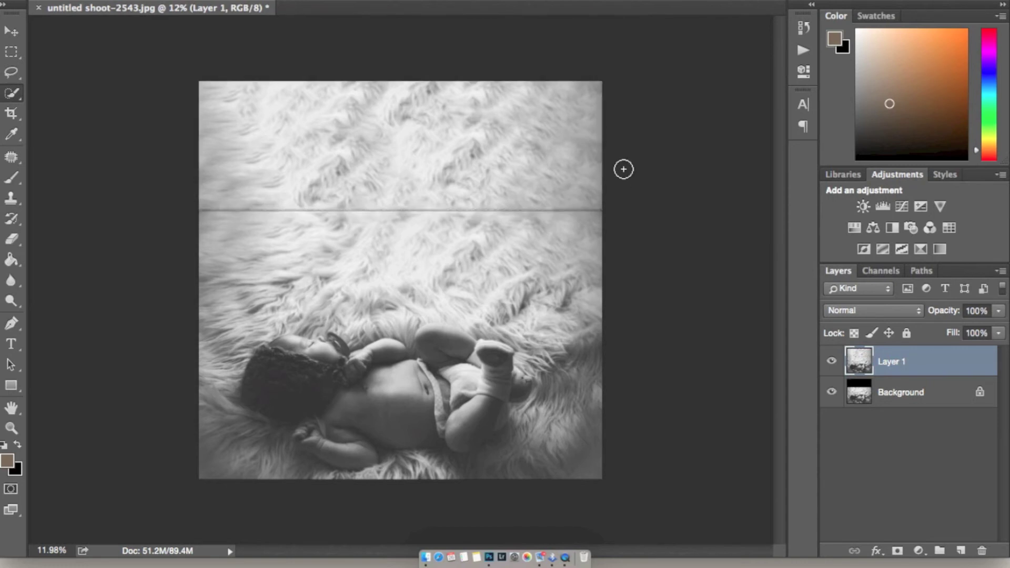
Try painting light grey sampled from the fur over the upper backdrop and its seam, and discard Layer 1.
key("b")
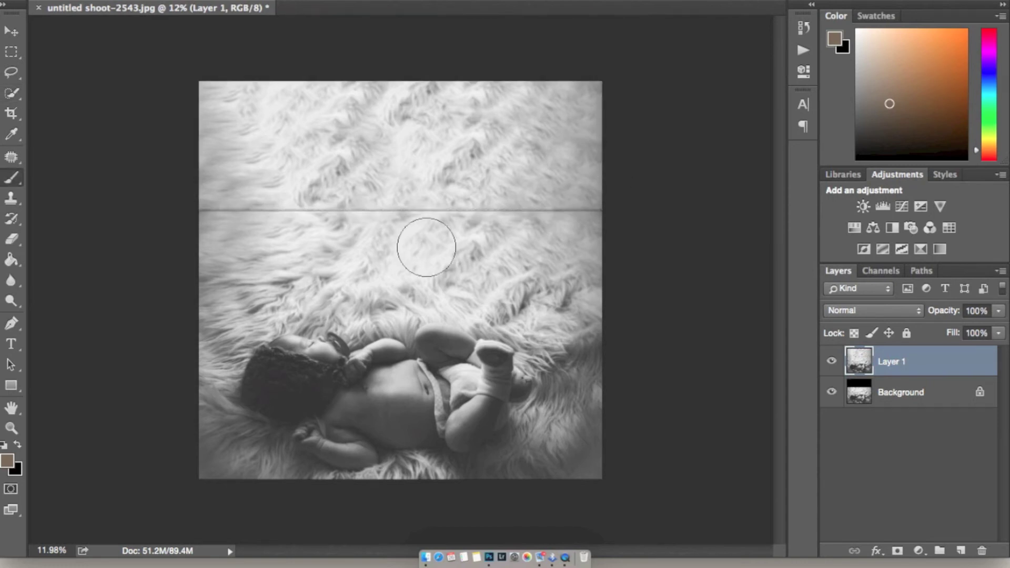
left_click(413, 234, "alt")
left_click(405, 235)
left_click(500, 215, "alt")
mouse_move(490, 184)
left_mouse_down()
mouse_move(308, 86)
mouse_move(157, 101)
left_mouse_up()
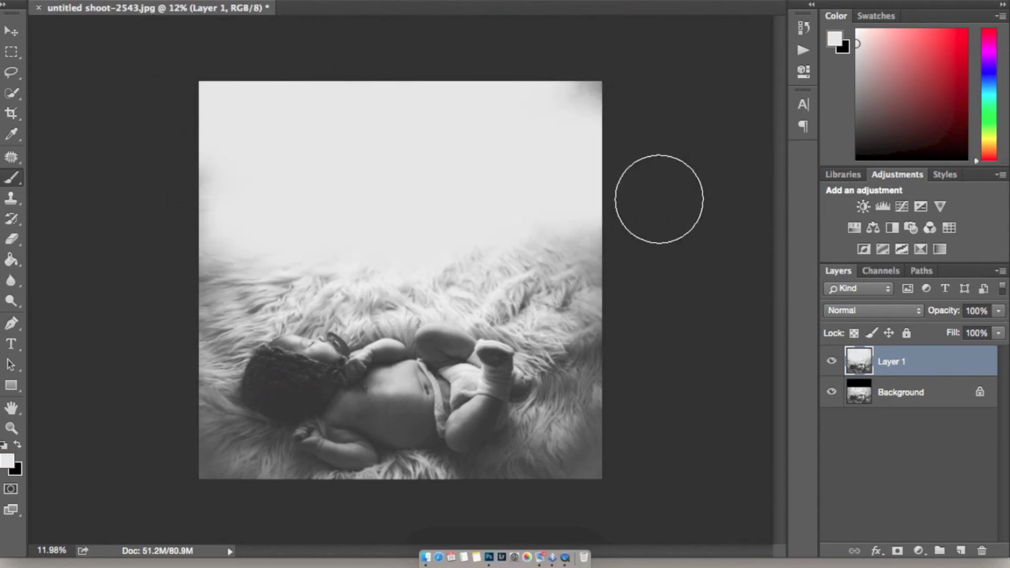
key("Delete")
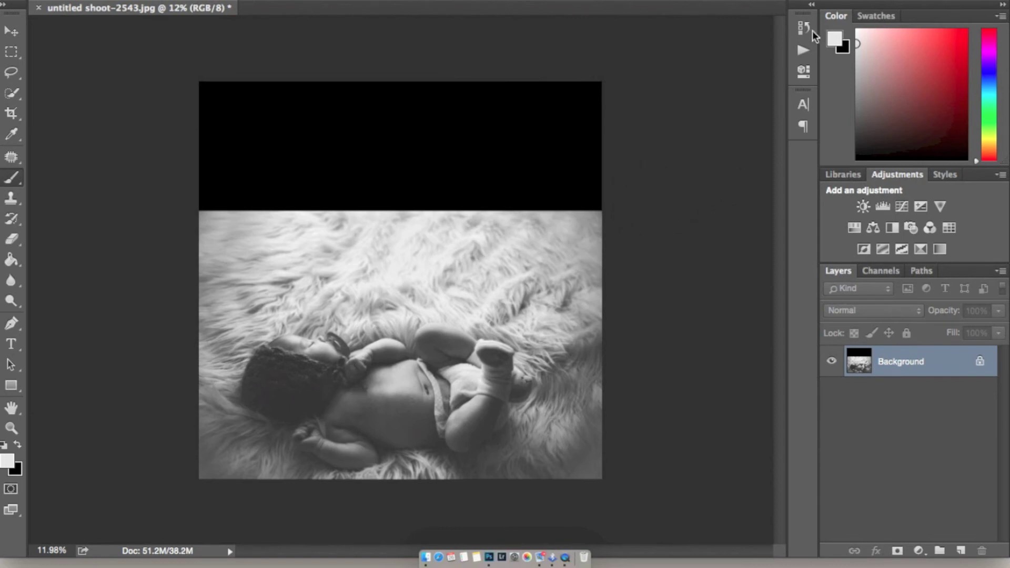
Revert the document history to the Layer Via Copy state before the crop, and delete Layer 1.
left_click(808, 32)
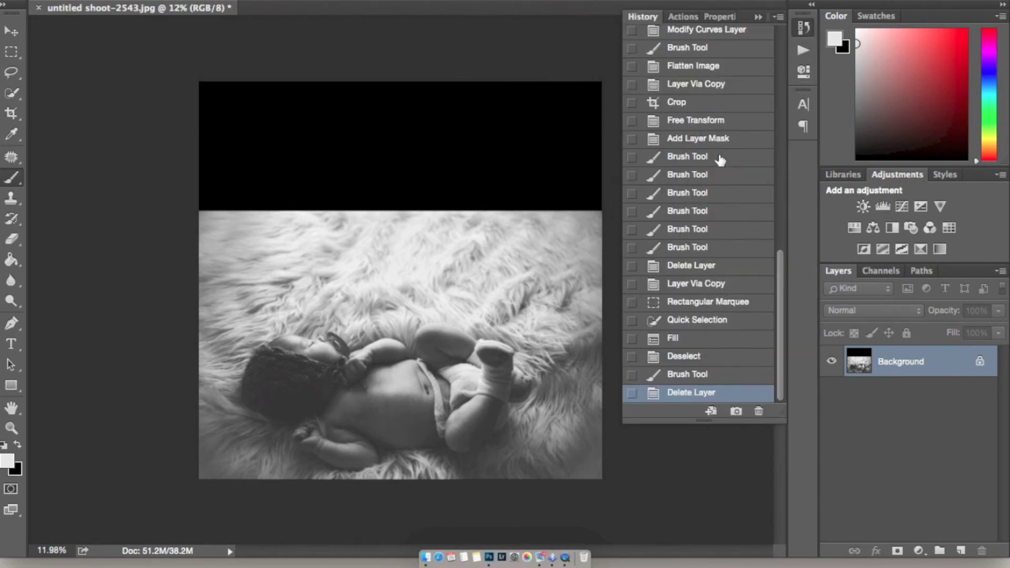
left_click(721, 88)
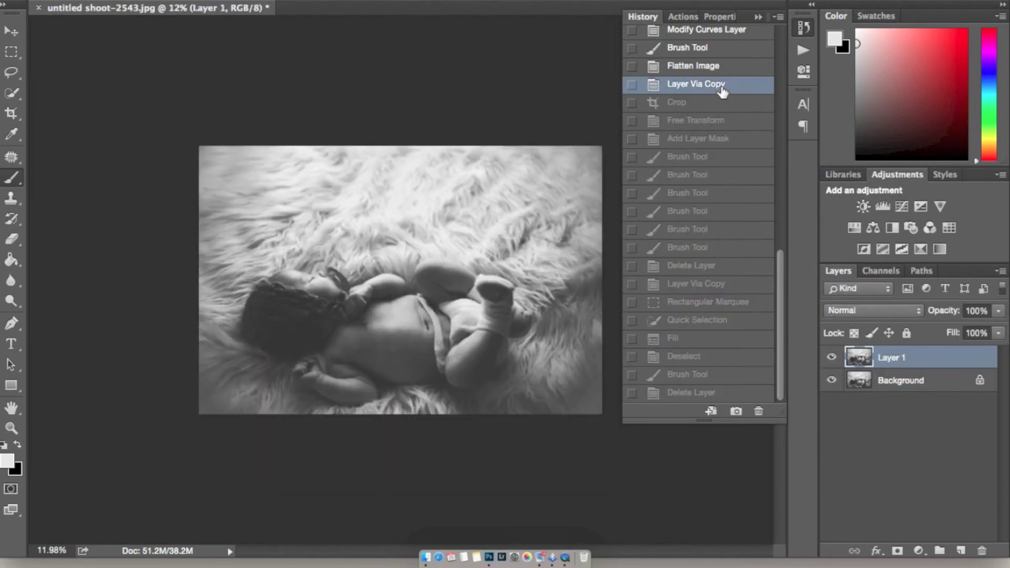
left_click(757, 16)
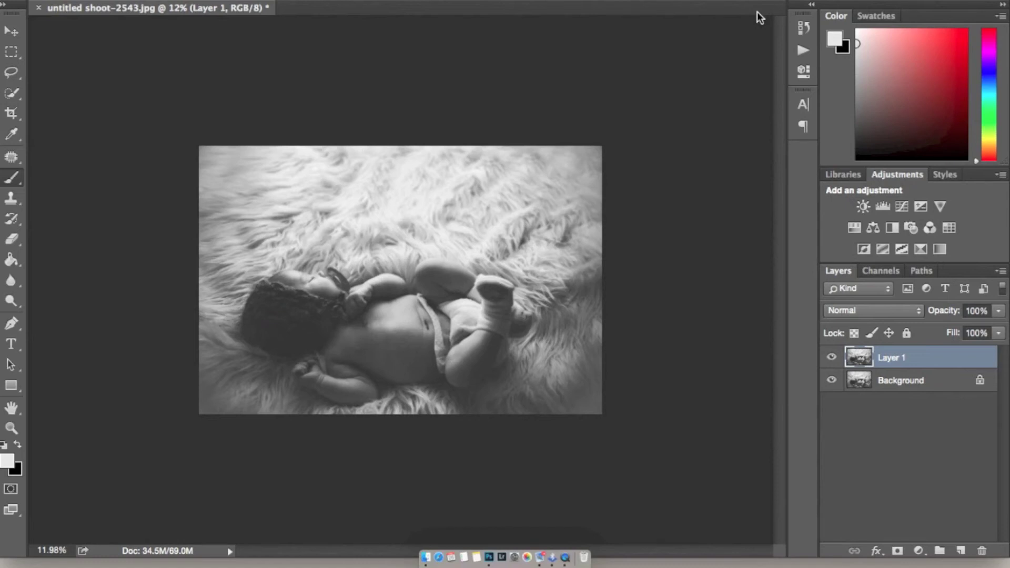
key("Delete")
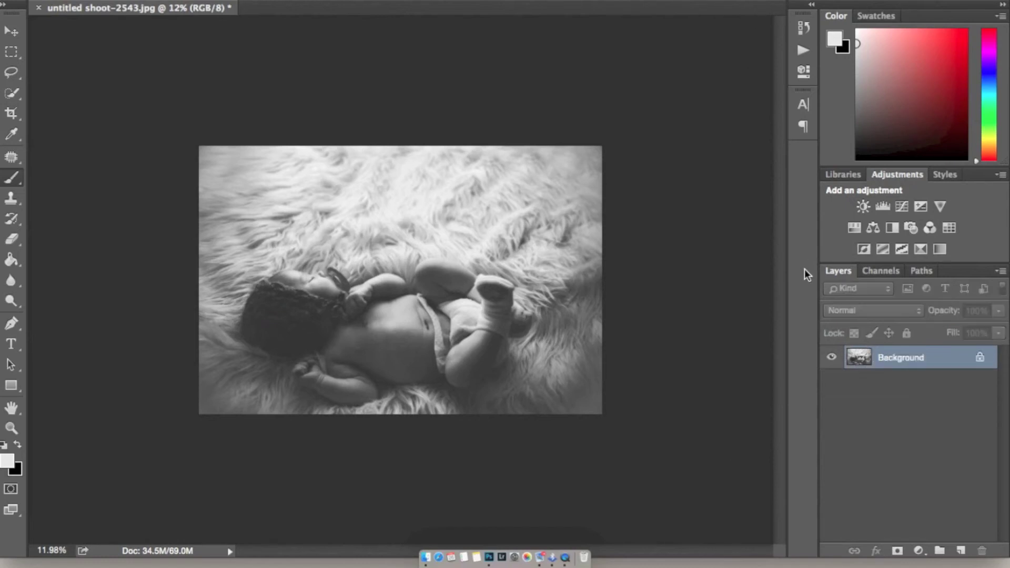
Make light grey the background colour and extend the canvas above the fur with the Crop tool.
key("c")
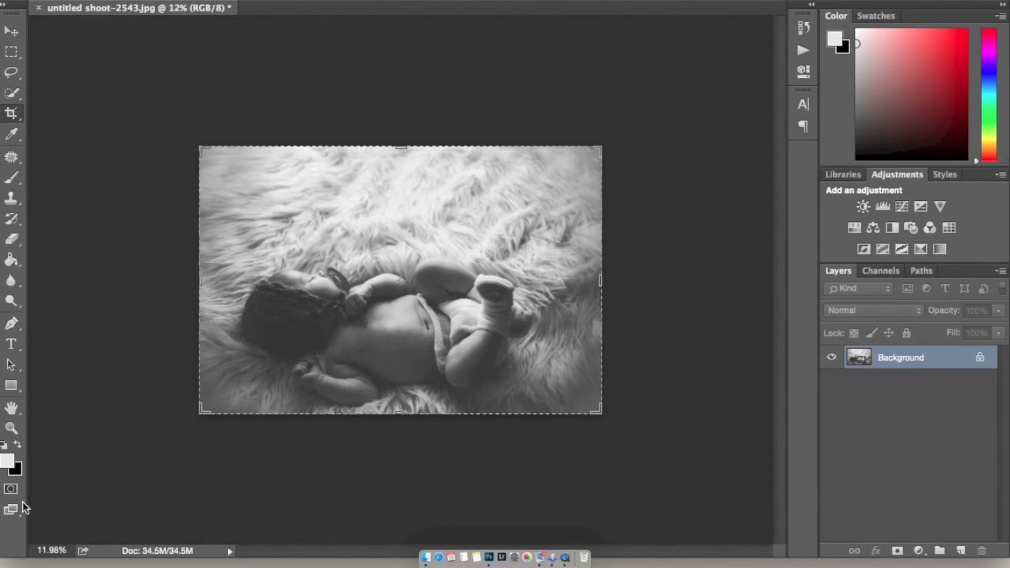
left_click(19, 445)
left_click_drag(400, 145, 401, 113)
key("Return")
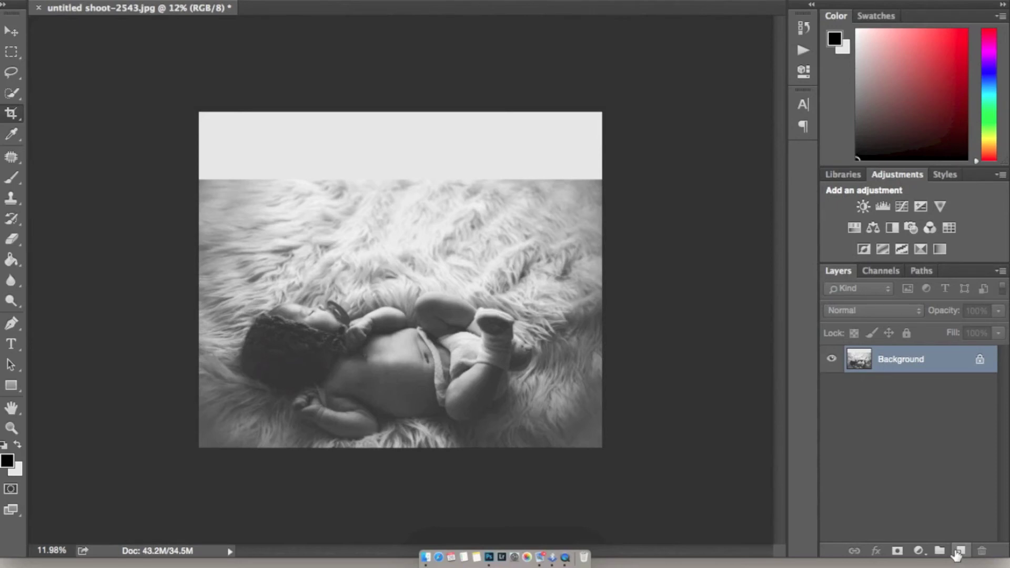
Duplicate the background and clone fur over the blank strip and seam above the baby, comparing with the original.
key("ctrl+j")
key("s")
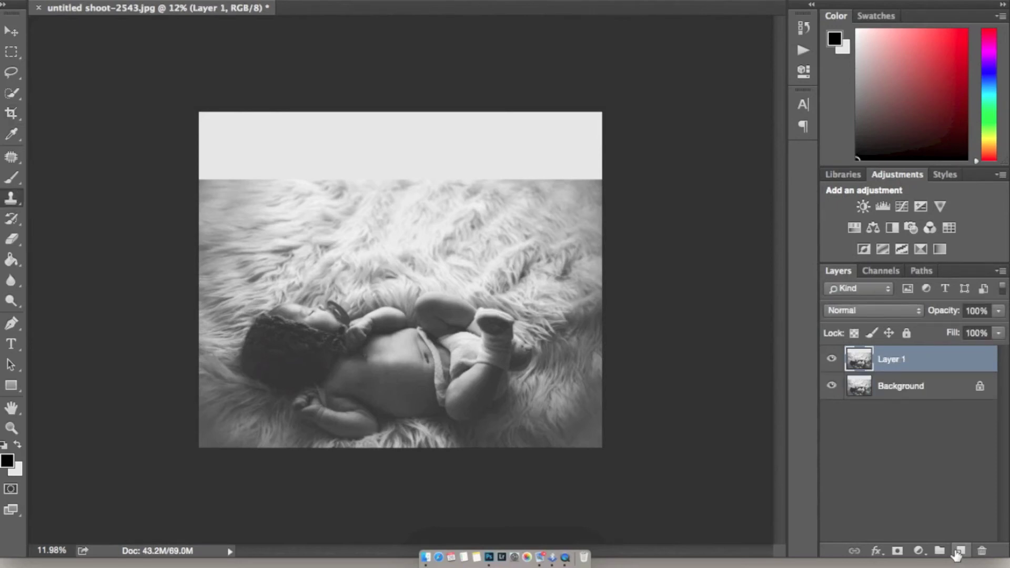
left_click(578, 211, "alt")
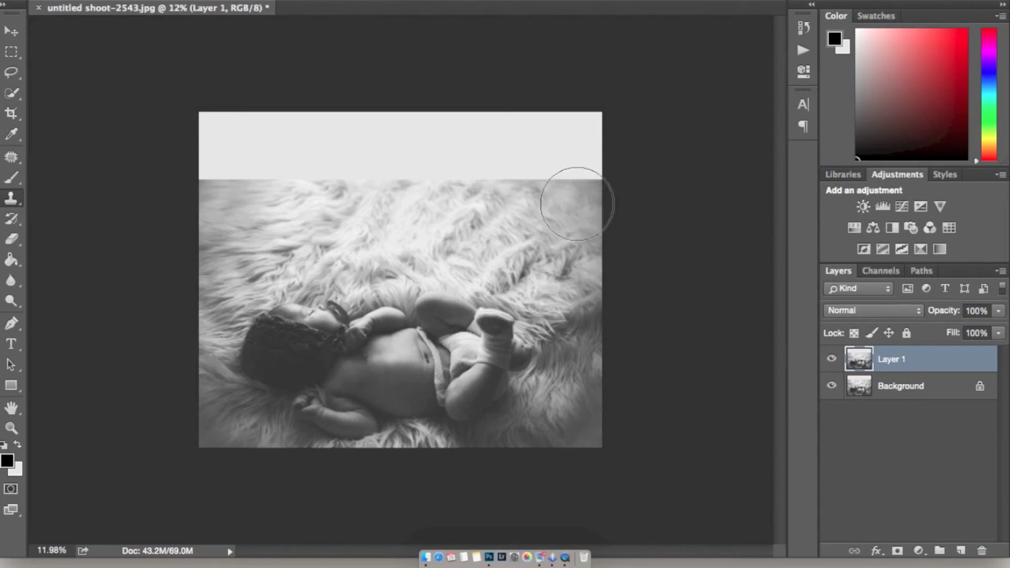
mouse_move(575, 191)
left_mouse_down()
mouse_move(582, 132)
mouse_move(557, 154)
mouse_move(511, 152)
mouse_move(553, 159)
mouse_move(110, 187)
left_mouse_up()
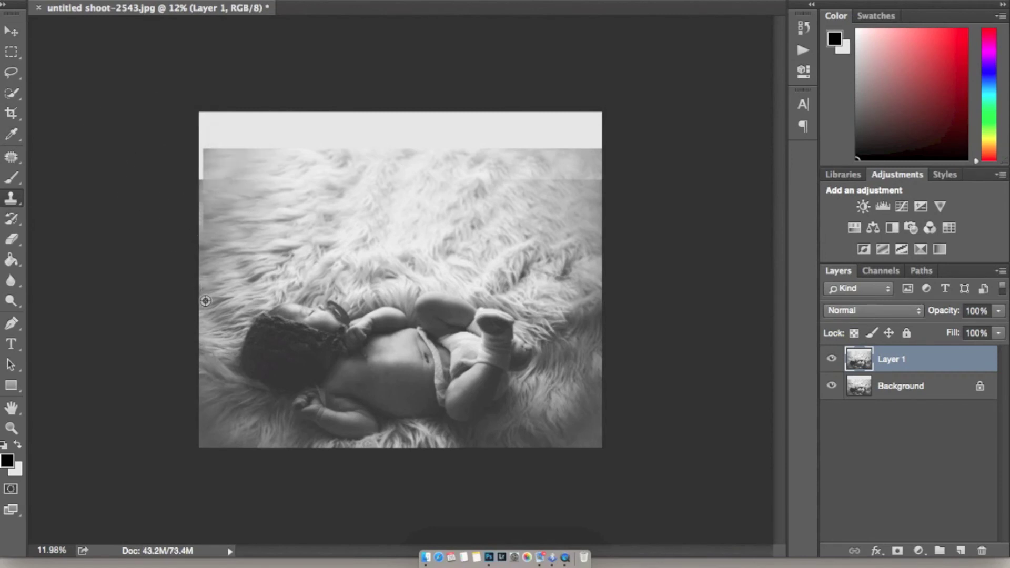
mouse_move(209, 298)
left_mouse_down()
mouse_move(200, 266)
mouse_move(208, 158)
mouse_move(195, 205)
mouse_move(194, 158)
mouse_move(196, 171)
mouse_move(268, 108)
mouse_move(305, 130)
mouse_move(476, 124)
mouse_move(646, 163)
left_mouse_up()
left_click(611, 174, "alt")
mouse_move(575, 198)
left_mouse_down()
mouse_move(592, 180)
mouse_move(593, 117)
left_mouse_up()
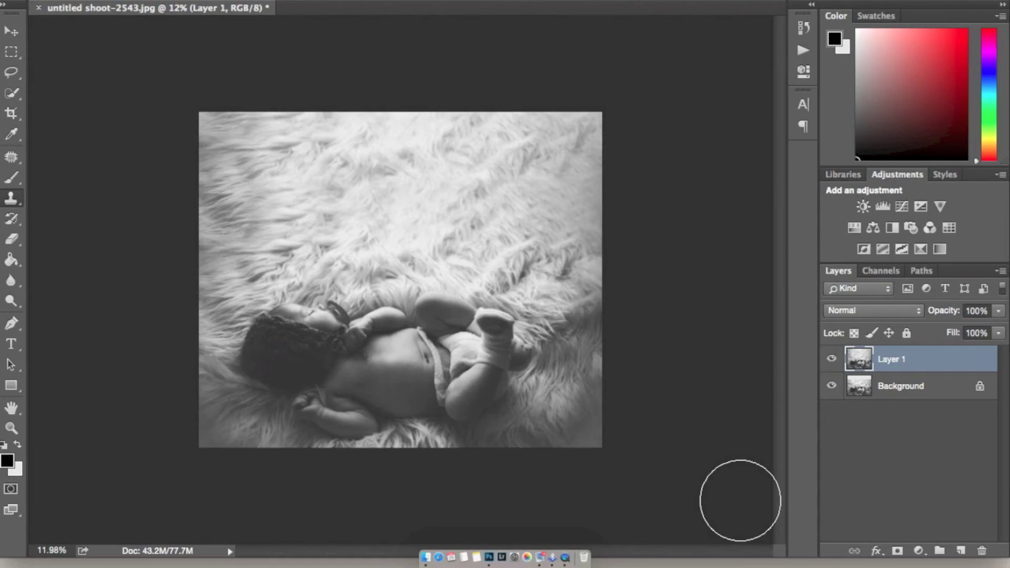
left_click(832, 361)
left_click(832, 361)
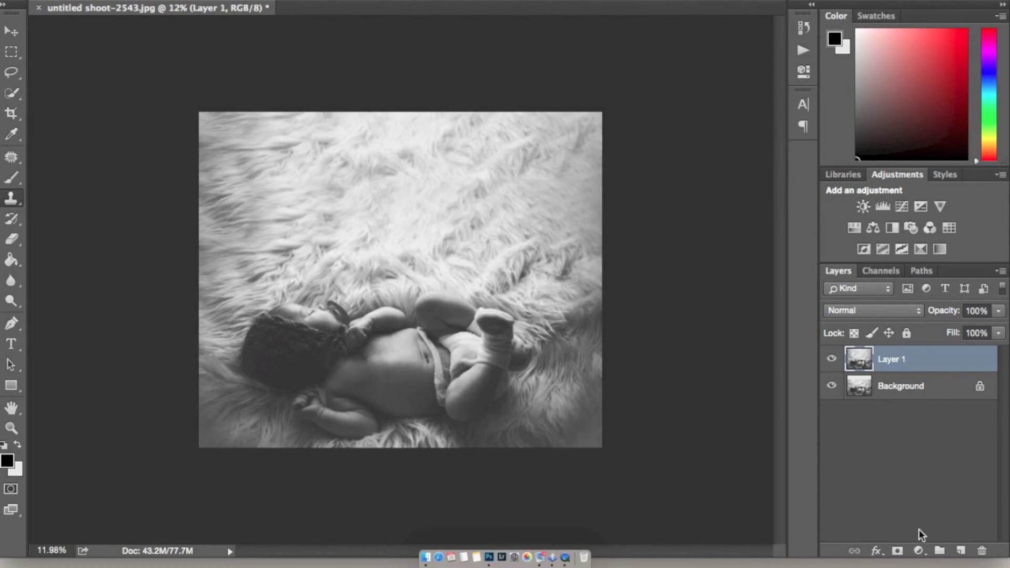
Paint light grey sampled from the fur over the upper backdrop on a new layer and lower its opacity to 24%.
left_click(961, 551)
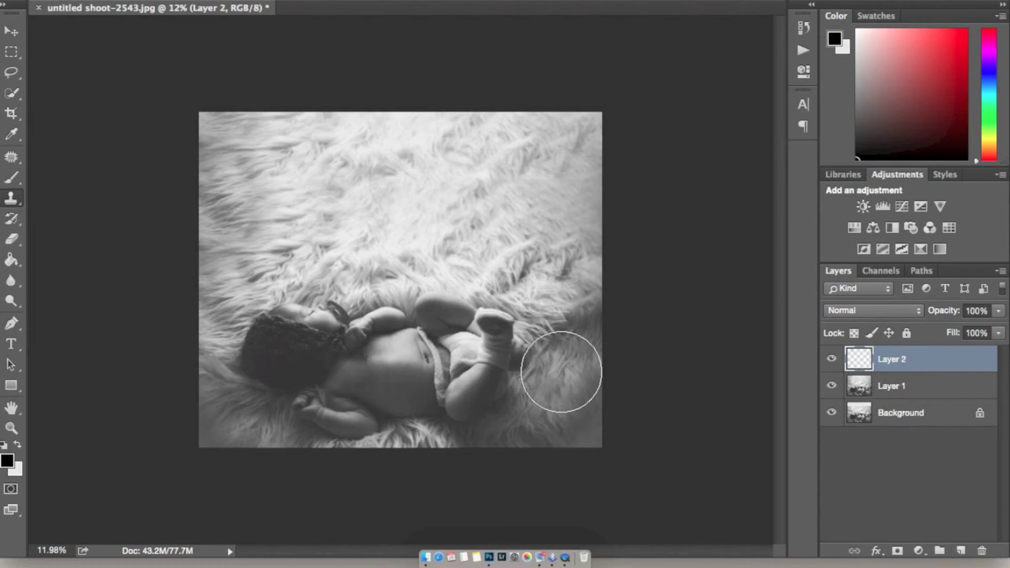
key("b")
left_click(531, 174, "alt")
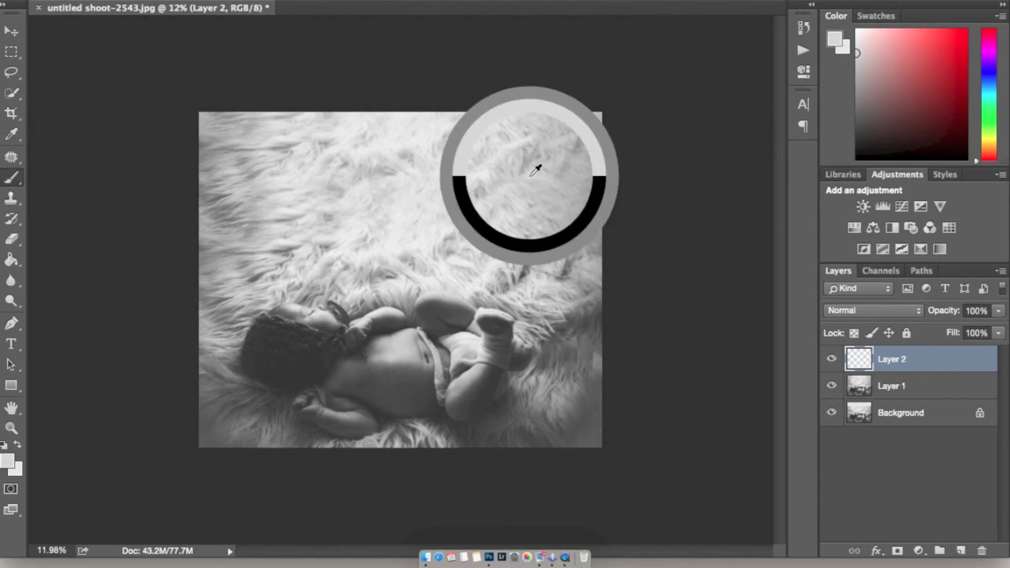
mouse_move(530, 128)
left_mouse_down()
mouse_move(509, 152)
mouse_move(635, 158)
left_mouse_up()
mouse_move(541, 169)
left_mouse_down()
mouse_move(136, 180)
mouse_move(518, 192)
mouse_move(626, 222)
left_mouse_up()
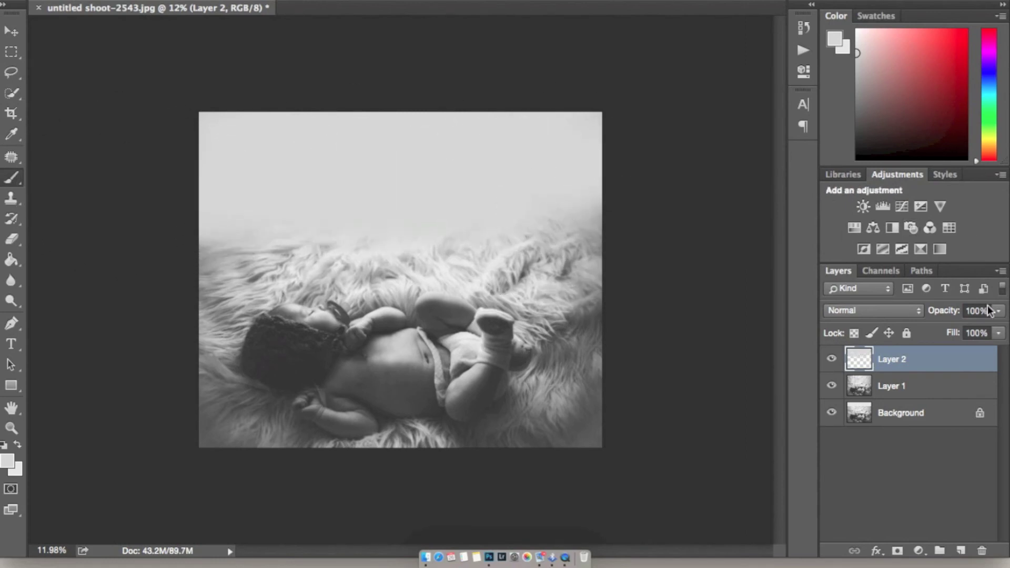
left_click_drag(957, 312, 897, 313)
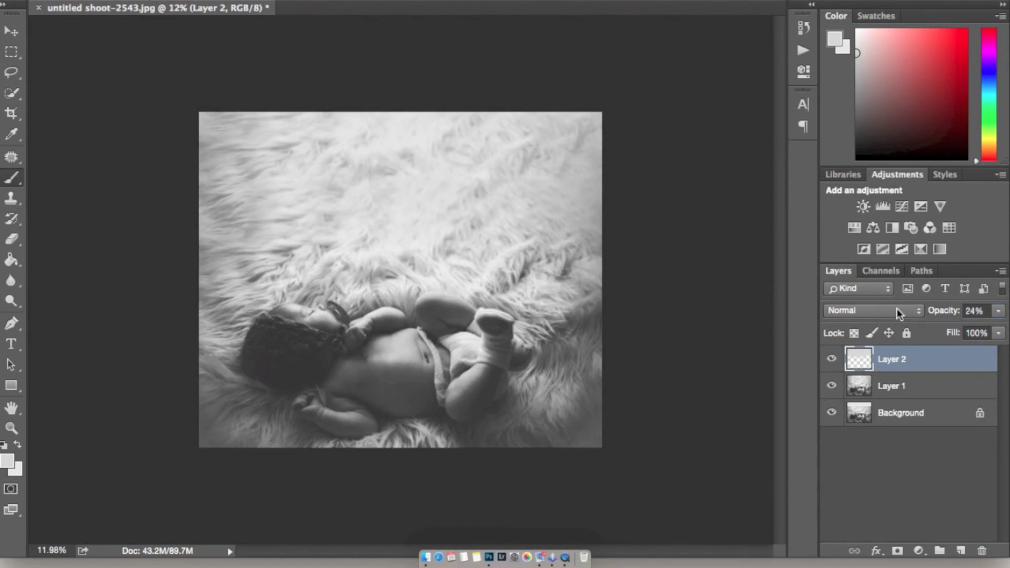
Compare the image with and without the painted grey haze, and delete Layer 2.
left_click(831, 359)
left_click(832, 359)
left_click(831, 360)
key("Delete")
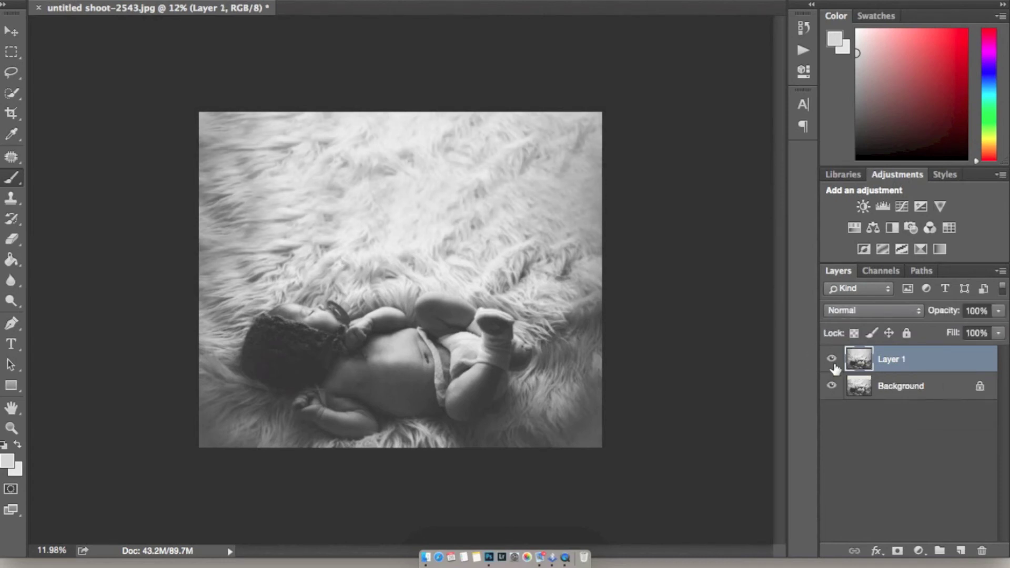
Add a Levels adjustment with black input 10, midtones 0.96 and white output 224.
left_click(877, 205)
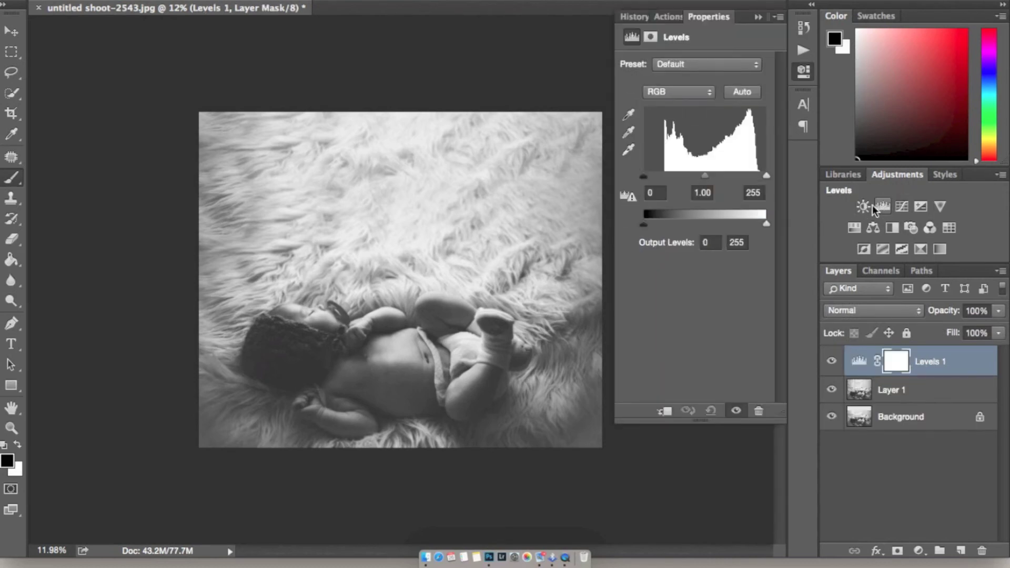
left_click_drag(643, 175, 648, 176)
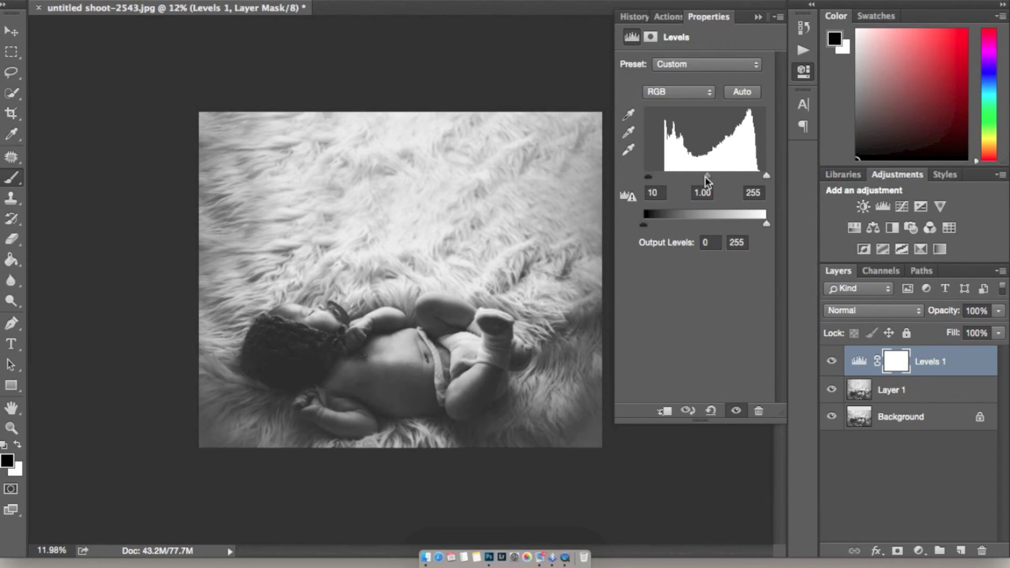
left_click_drag(707, 178, 709, 177)
left_click_drag(766, 224, 750, 220)
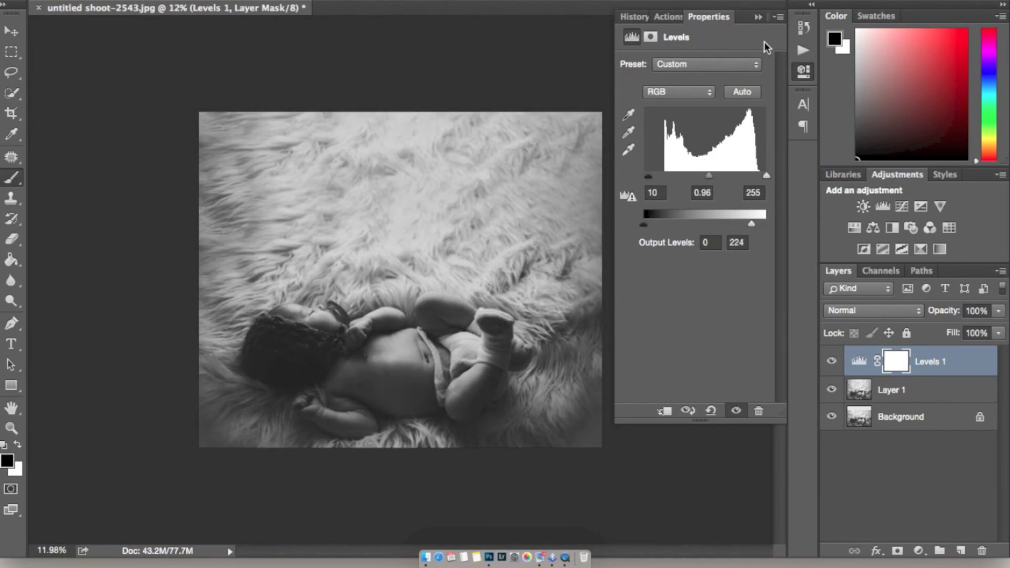
left_click(758, 17)
Invert the Levels 1 mask and paint white with an enlarged soft brush over the bright upper fur.
key("super+i")
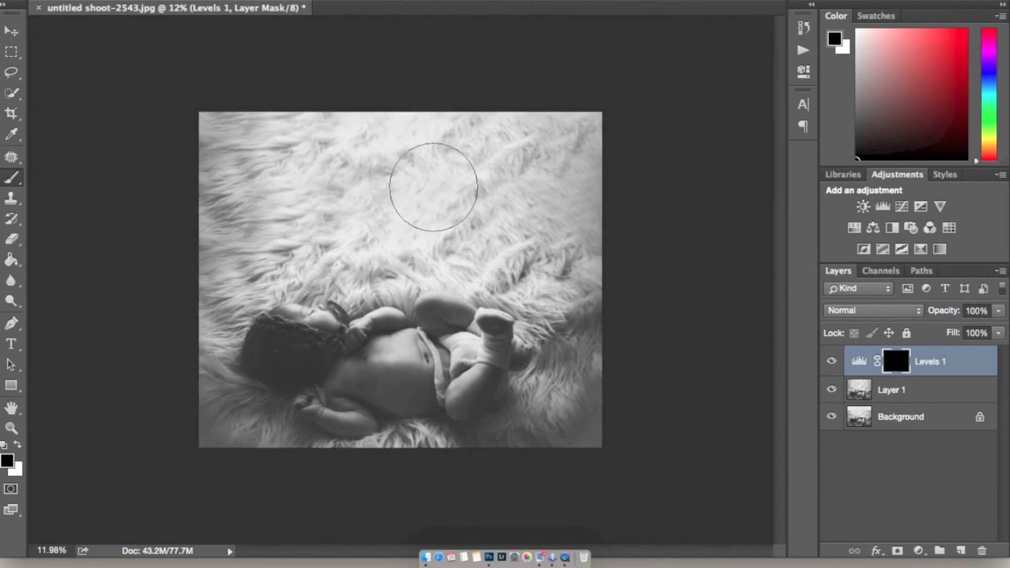
key("x")
key("bracketright")
key("bracketright")
key("bracketright")
key("bracketright")
key("bracketright")
key("bracketright")
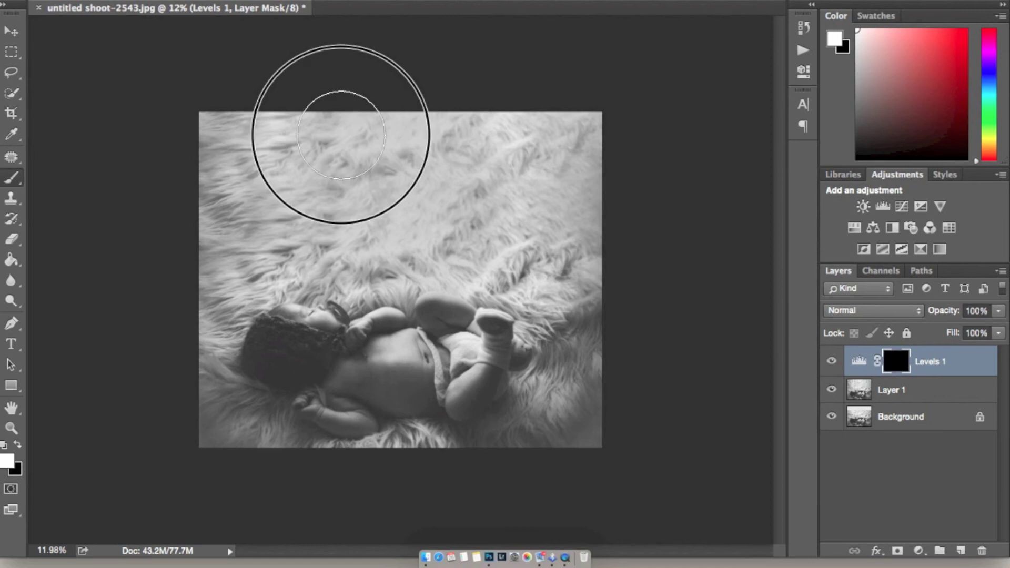
left_click_drag(429, 148, 428, 124)
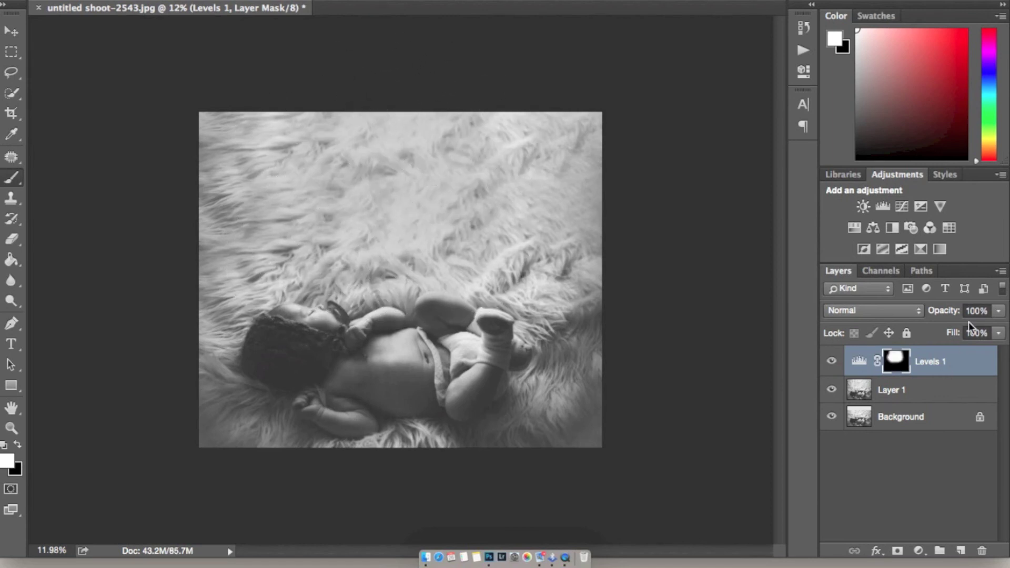
Lower the opacity of Levels 1, trying 76% and refining it, and compare the backdrop with and without it.
left_click_drag(941, 310, 928, 314)
left_click(830, 361)
left_click(831, 361)
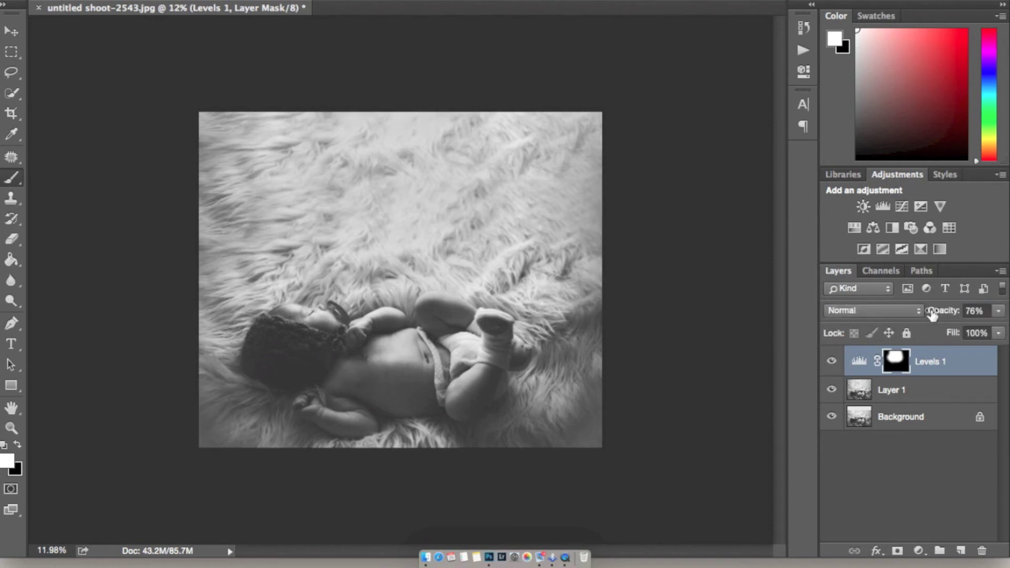
left_click_drag(949, 311, 936, 314)
left_click(831, 360)
left_click(831, 360)
Add a new layer, and try a sampled-grey foreground-to-background gradient from the image's top edge downward, undoing the gradient.
left_click(960, 550)
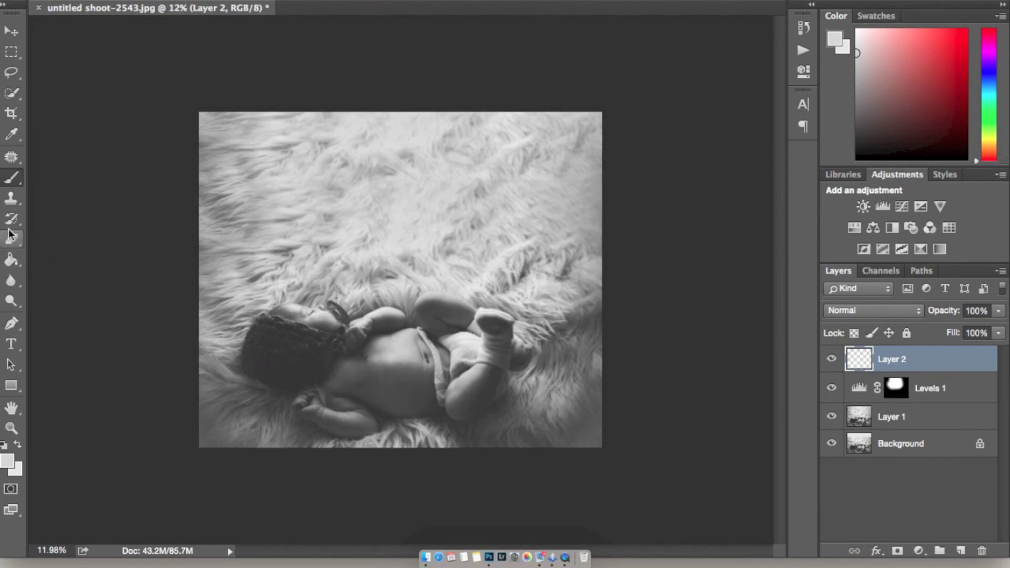
left_click_drag(15, 261, 45, 259)
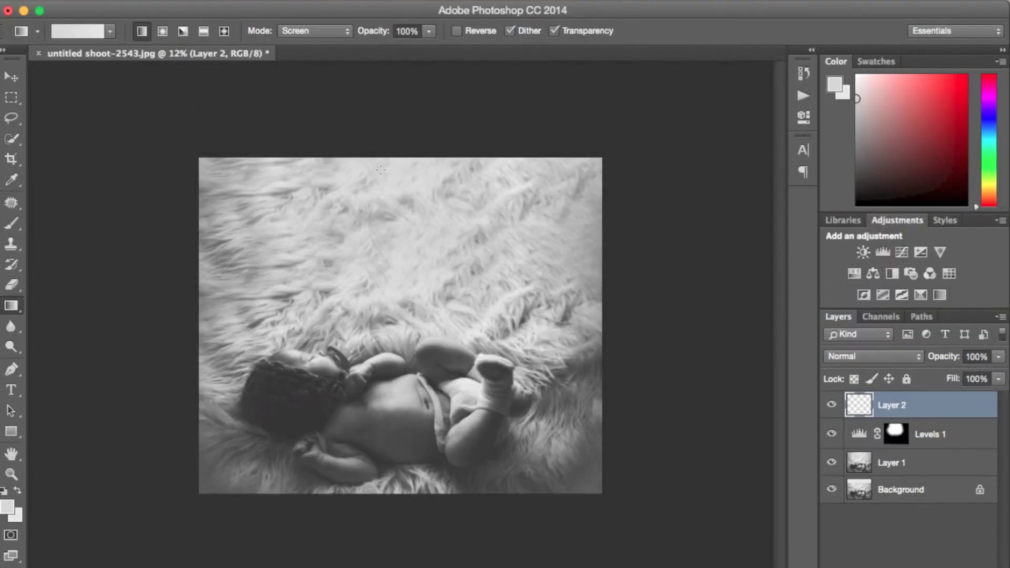
left_click_drag(597, 239, 573, 241)
left_click_drag(397, 155, 397, 277)
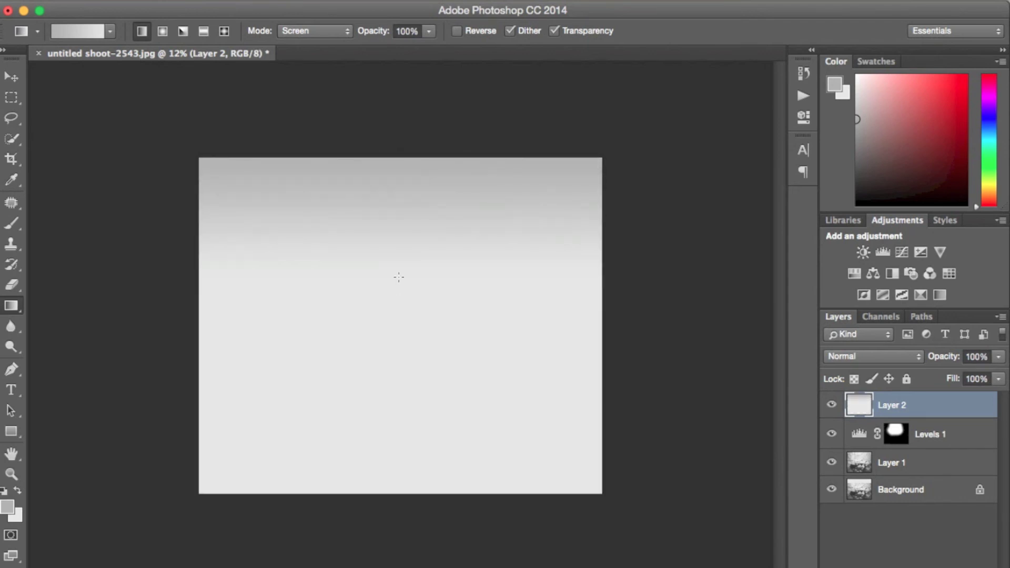
key("super+z")
Switch to the foreground-to-transparent gradient and try a darker grey fade from the top edge over the upper fur.
left_click(110, 31)
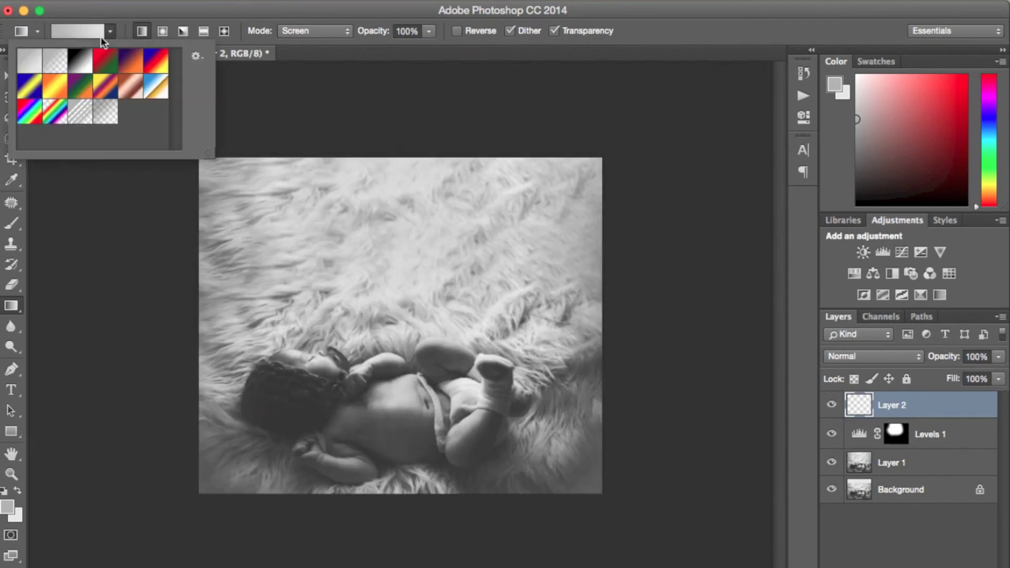
left_click(50, 62)
left_click(409, 155)
left_click_drag(410, 153, 410, 282)
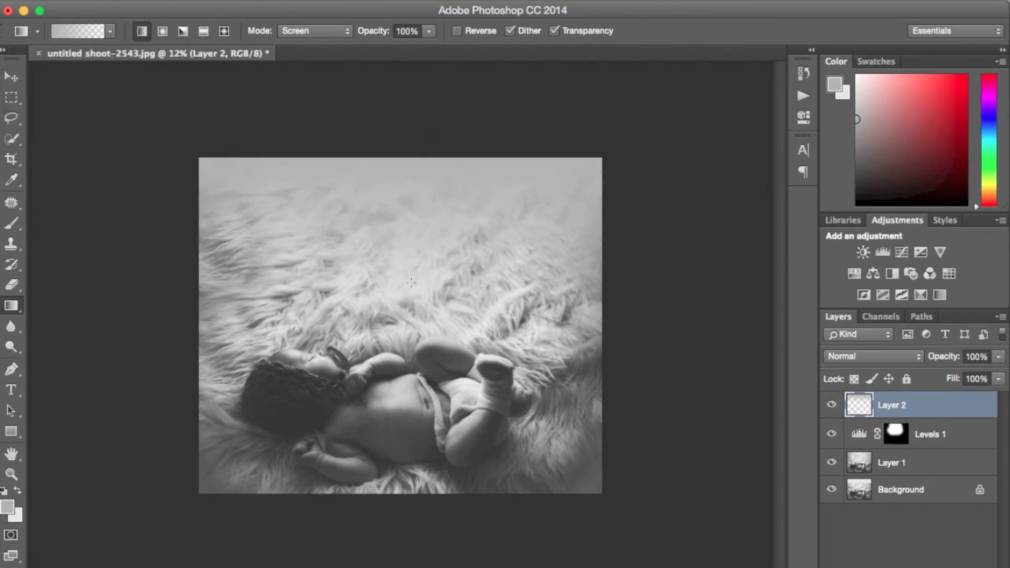
Sample greys from the upper fur and redraw the transparent gradient on Layer 2 from the top edge to the baby.
left_click(396, 171, "alt")
left_click_drag(395, 154, 394, 314)
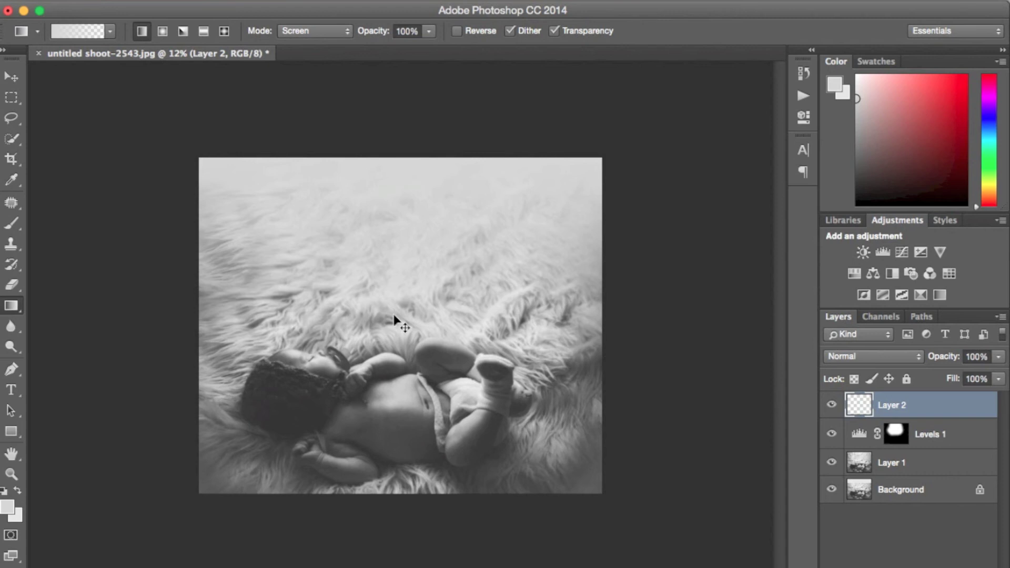
left_click(270, 178, "alt")
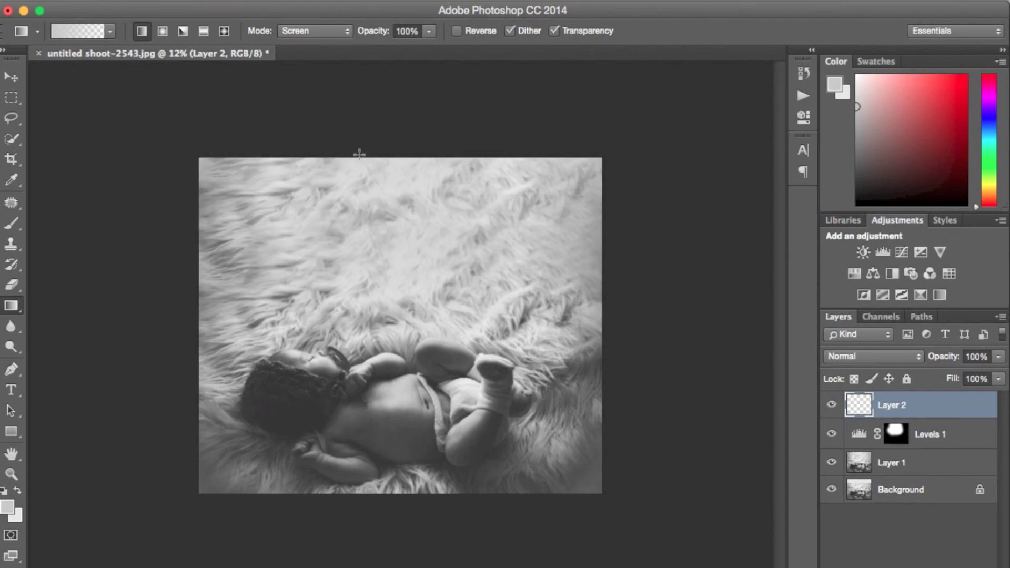
left_click_drag(407, 140, 406, 395)
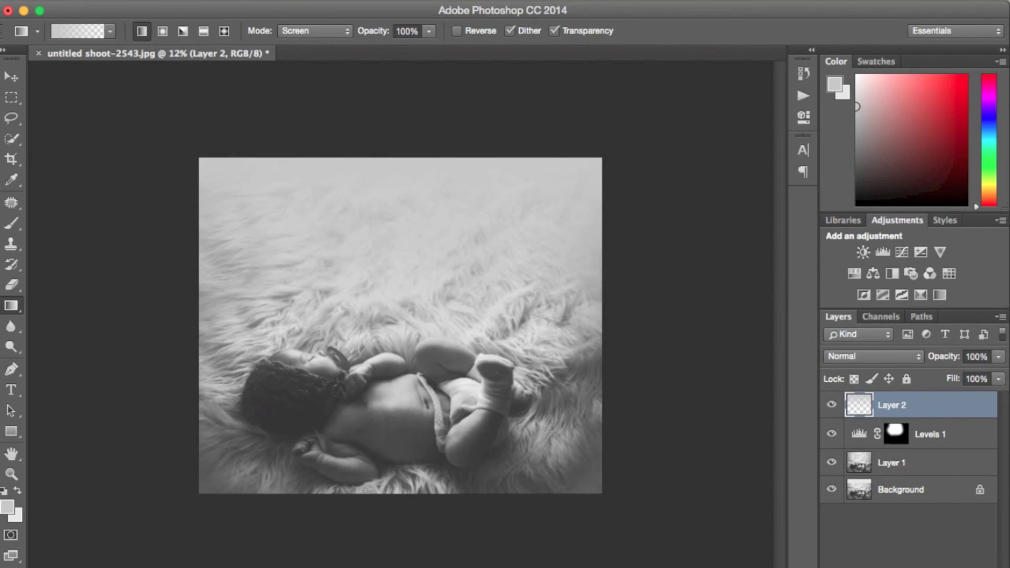
Add a mask to Layer 2 and paint black with a 1200 px brush over the image's sides and the baby.
left_click(884, 567)
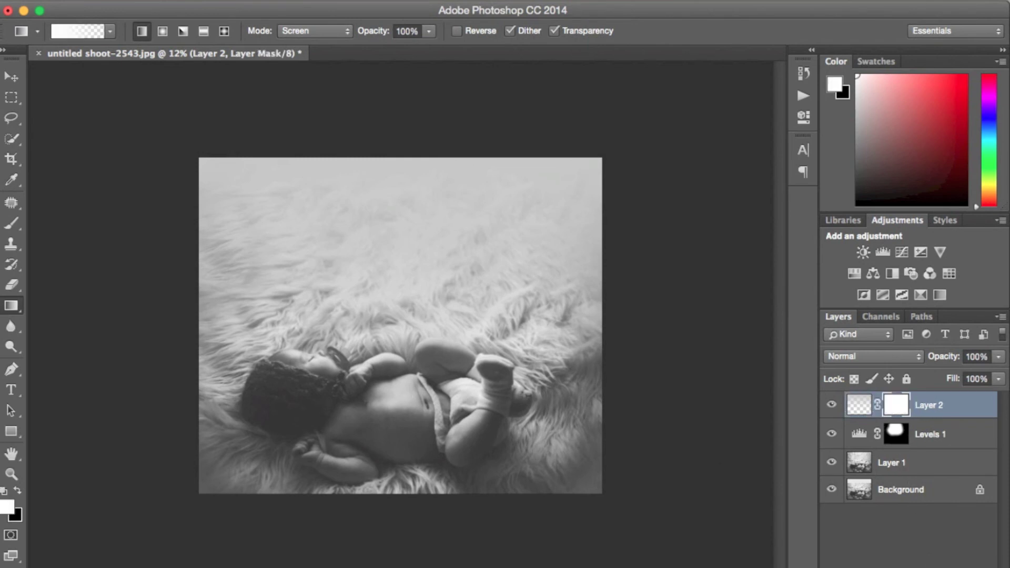
key("b")
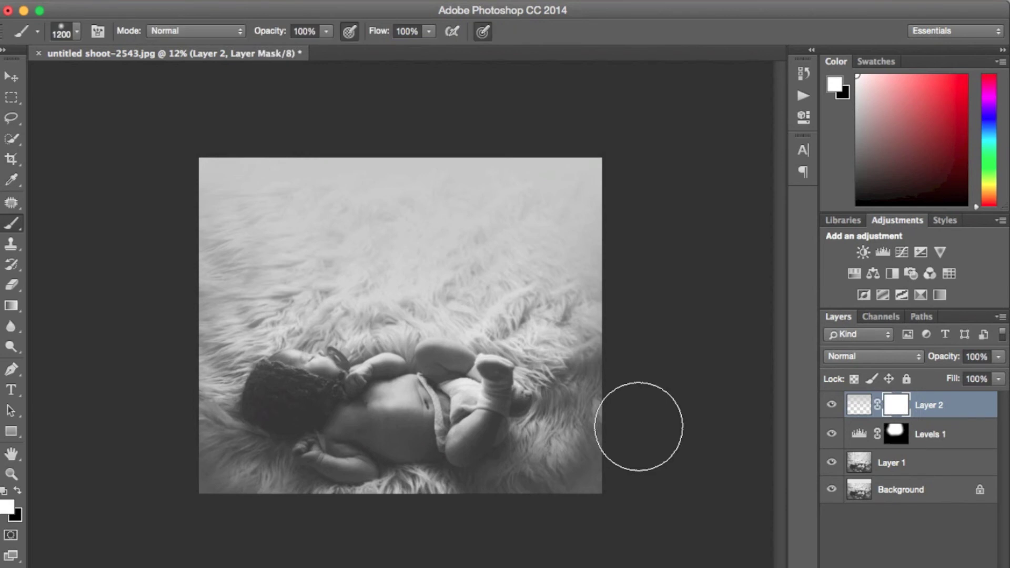
key("x")
mouse_move(602, 234)
left_mouse_down()
mouse_move(582, 268)
mouse_move(569, 120)
mouse_move(599, 192)
mouse_move(559, 344)
mouse_move(313, 347)
mouse_move(249, 315)
mouse_move(202, 169)
mouse_move(183, 354)
mouse_move(341, 500)
mouse_move(439, 537)
mouse_move(561, 524)
left_mouse_up()
Paint white on the Layer 2 mask at 58% brush opacity to partly restore the haze along the fur's sides.
key("x")
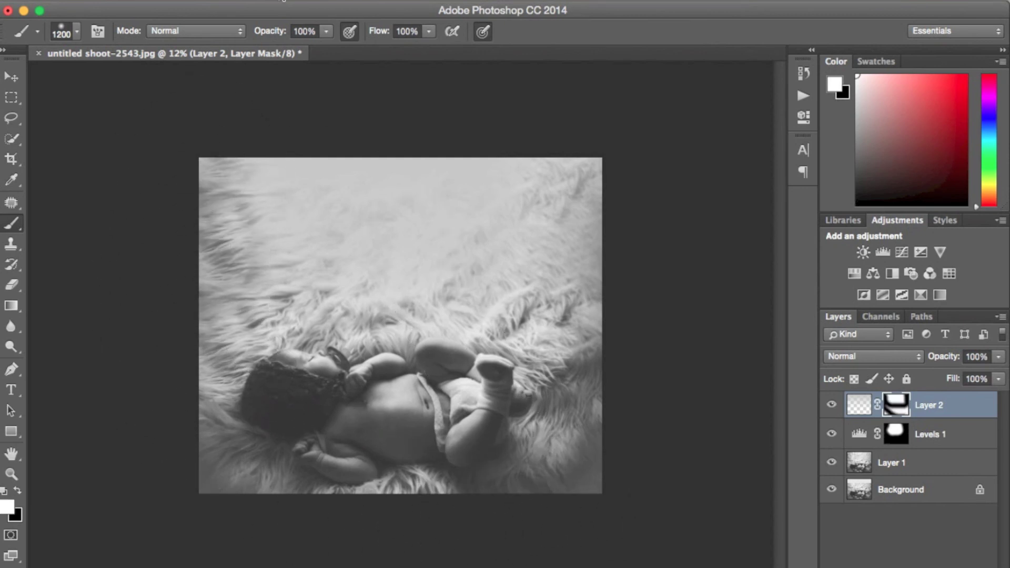
left_click_drag(270, 32, 241, 38)
mouse_move(525, 304)
left_mouse_down()
mouse_move(534, 198)
mouse_move(242, 241)
mouse_move(448, 143)
mouse_move(435, 251)
mouse_move(596, 94)
left_mouse_up()
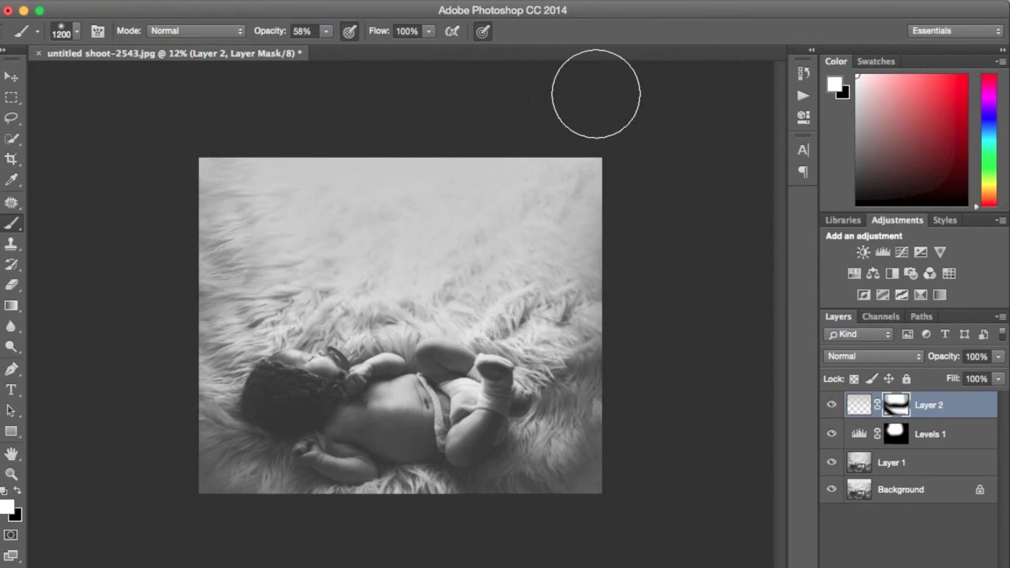
Compare the backdrop with and without Layer 2 and the Levels 1 adjustment.
left_click(832, 405)
left_click(832, 406)
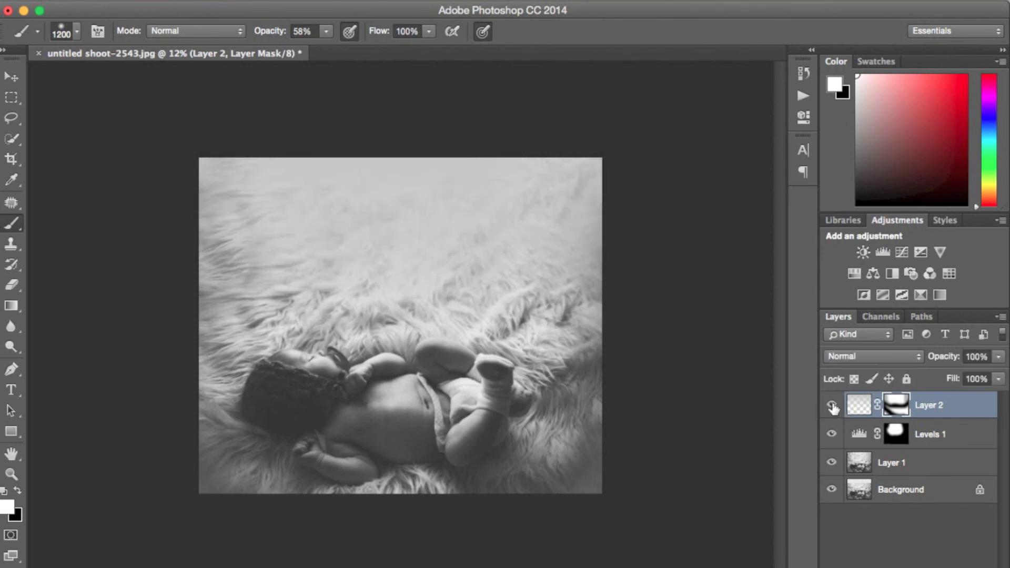
left_click(831, 435)
left_click(832, 436)
left_click(831, 405)
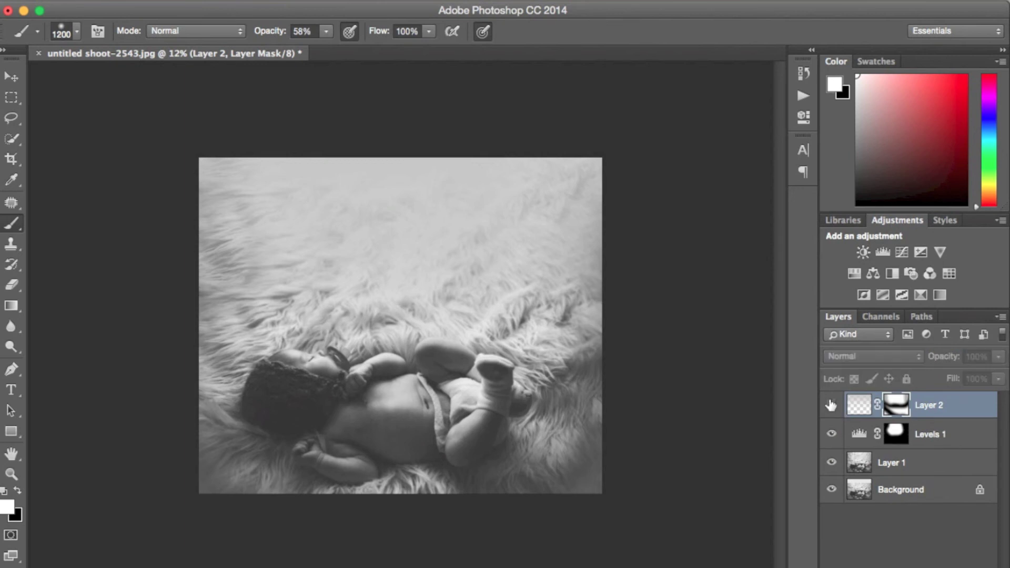
left_click(830, 434)
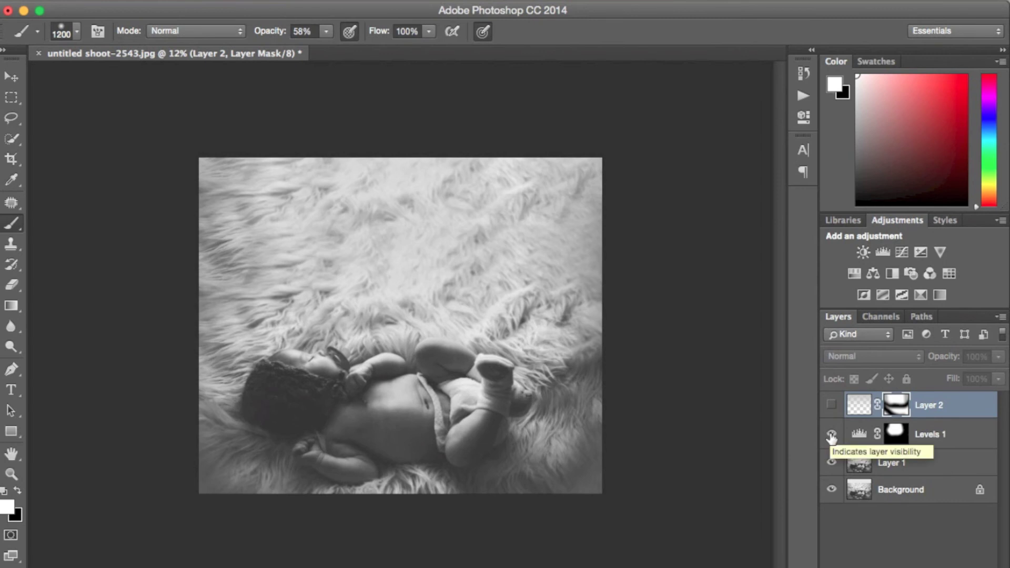
Group Layer 2, Levels 1 and Layer 1, and compare the image with and without the group.
left_click(902, 463, "shift")
key("super+g")
left_click(831, 401)
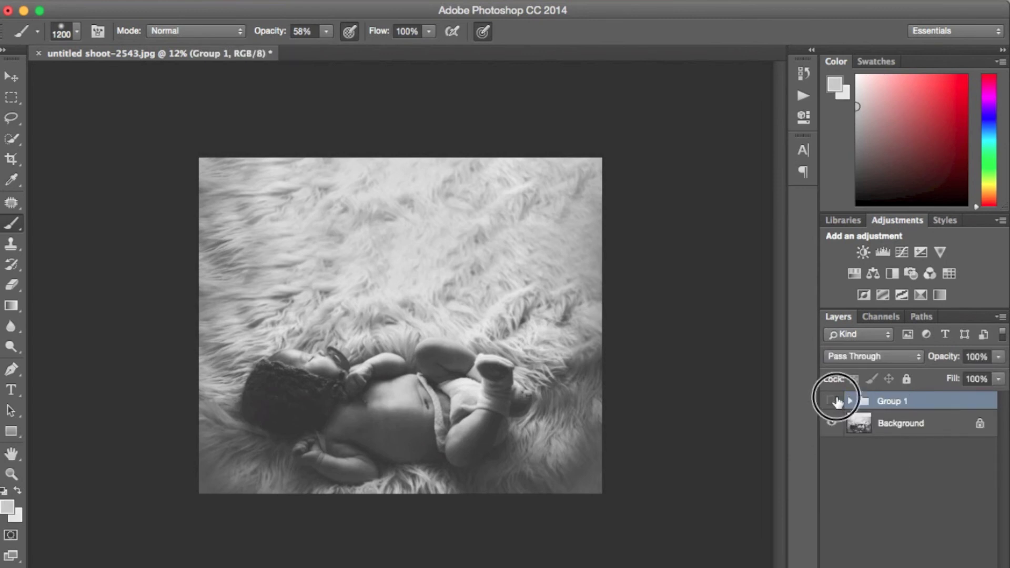
left_click(832, 401)
left_click(832, 401)
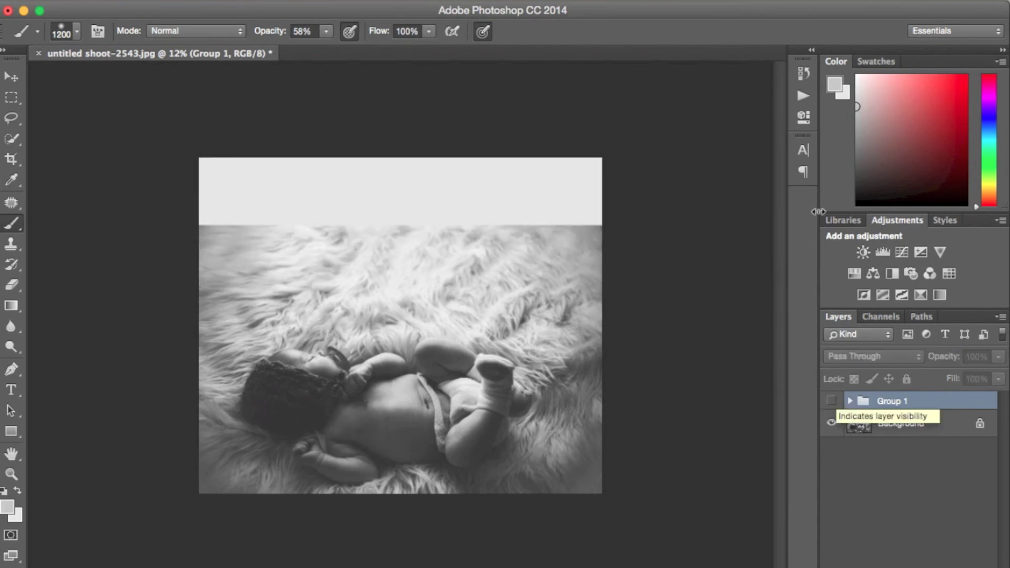
Delete Group 1 and step the image history back to the Delete Layer state just before the crop.
left_click(802, 72)
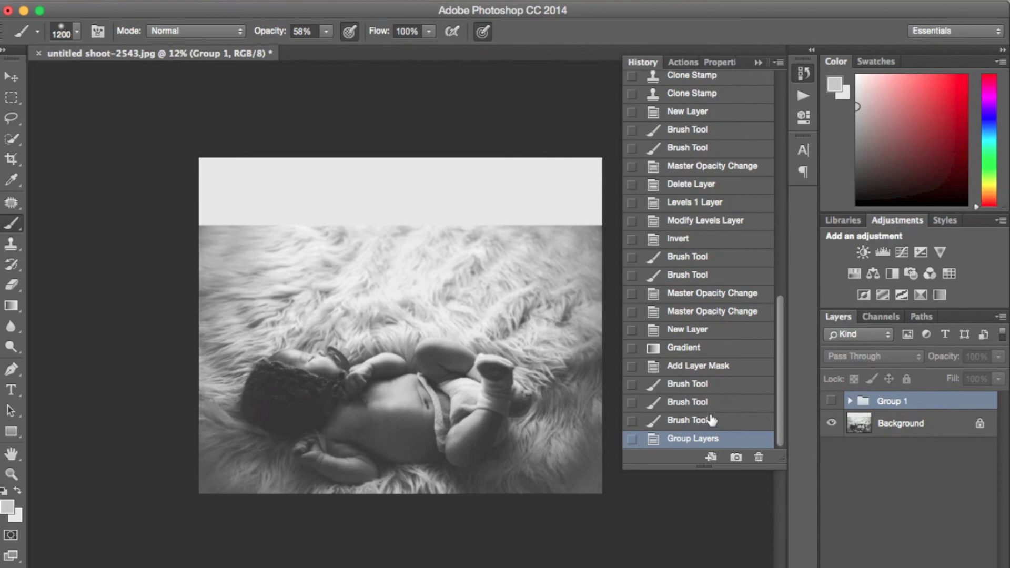
key("Delete")
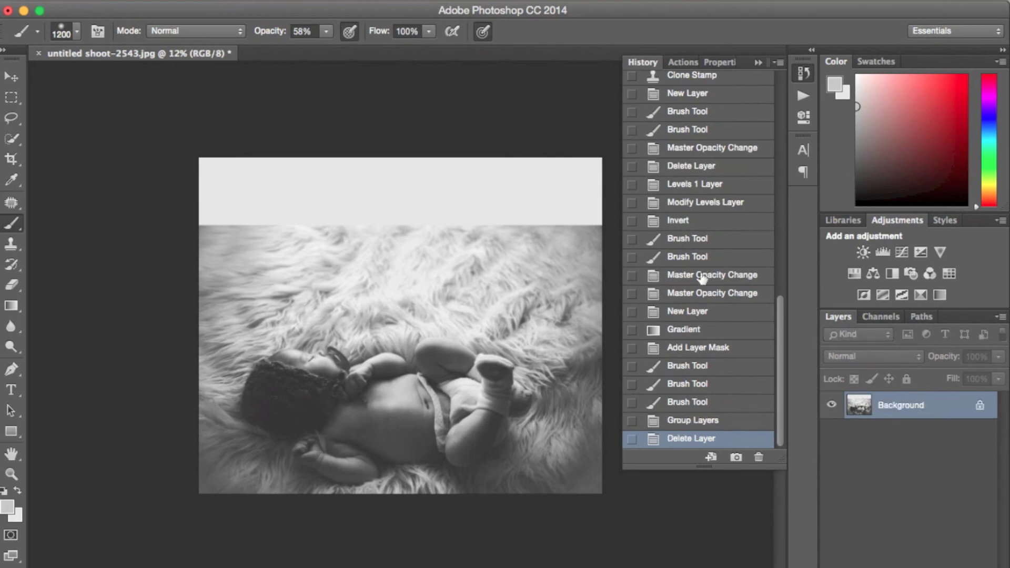
scroll(699, 263, "up", 5)
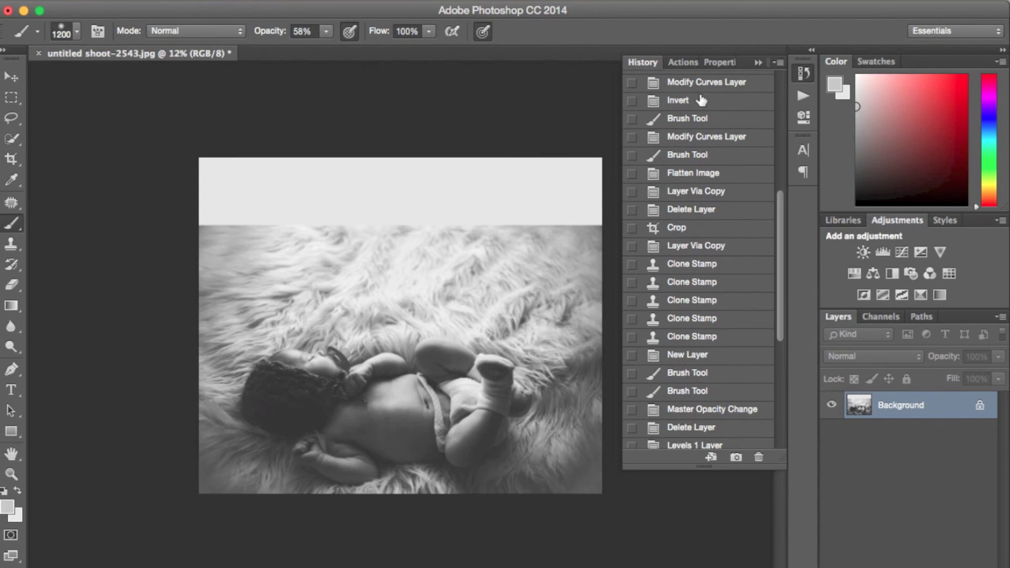
scroll(701, 100, "up", 3)
scroll(701, 100, "up", 4)
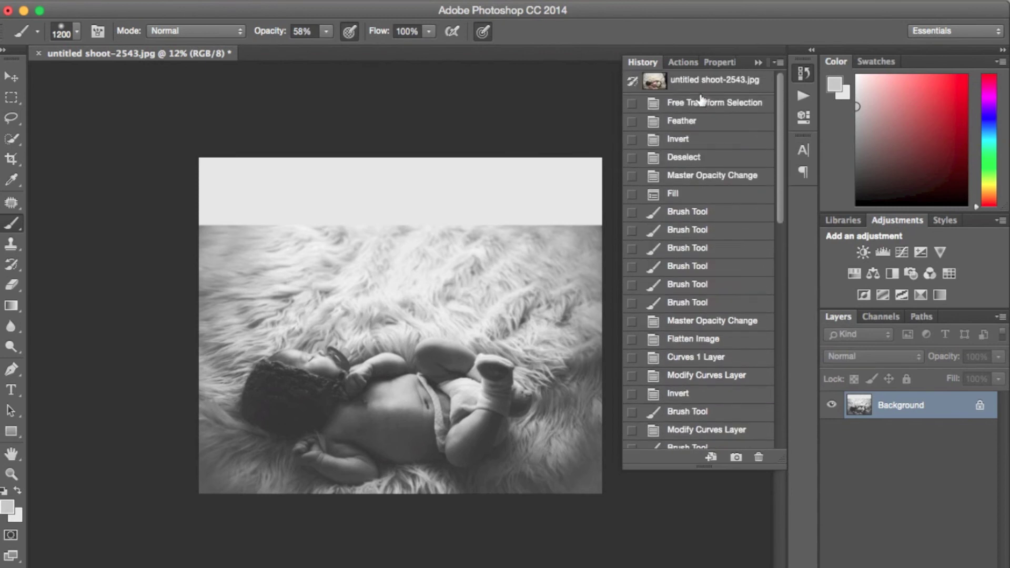
scroll(701, 100, "down", 2)
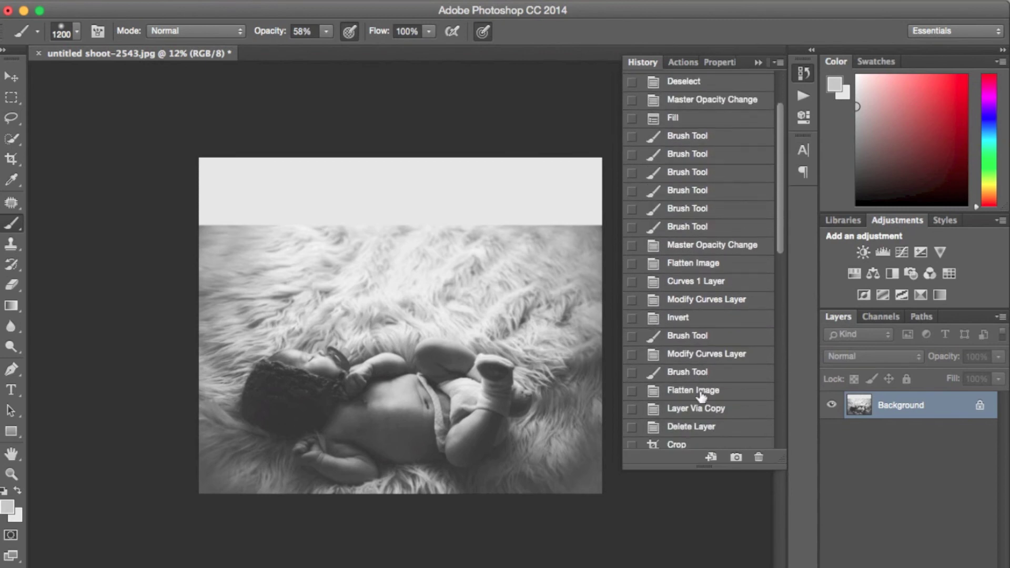
left_click(691, 427)
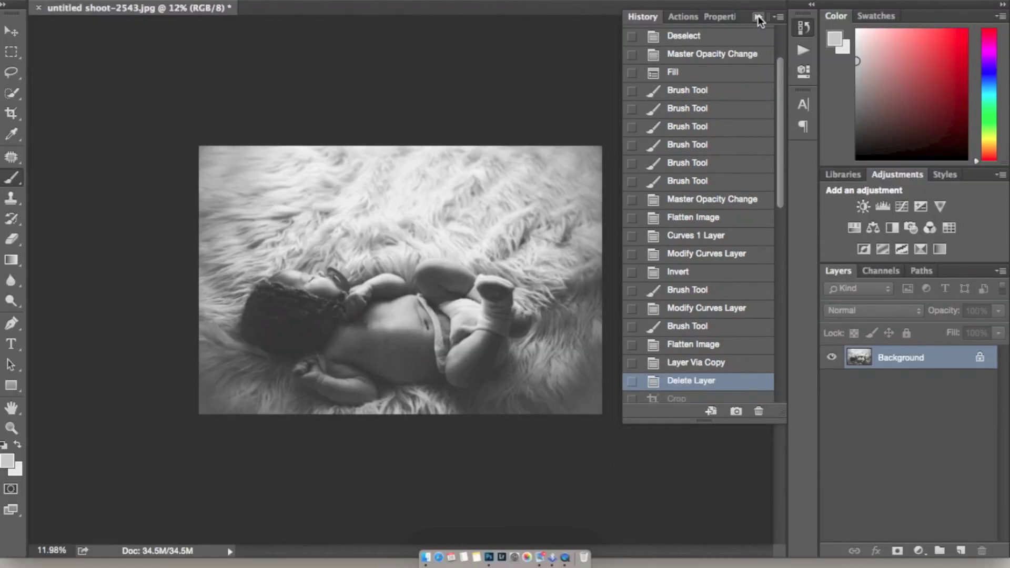
left_click(758, 62)
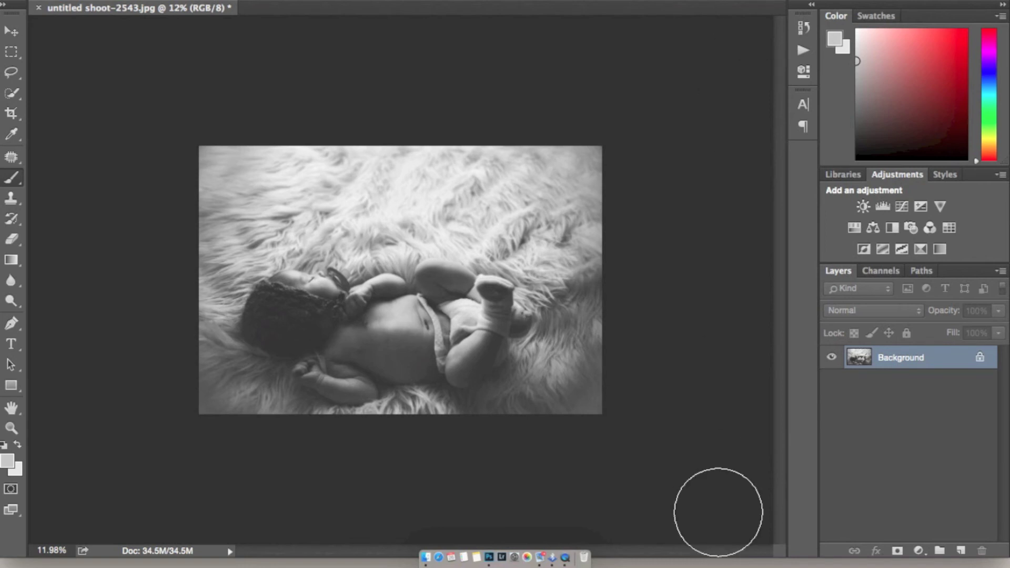
Return the image history to the Group Layers state.
left_click(803, 28)
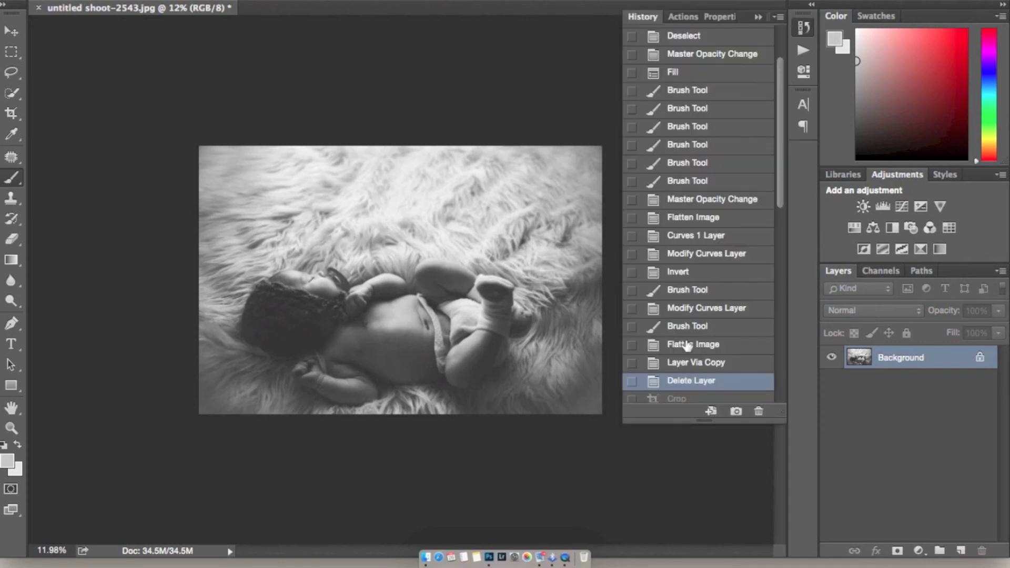
scroll(687, 366, "down", 10)
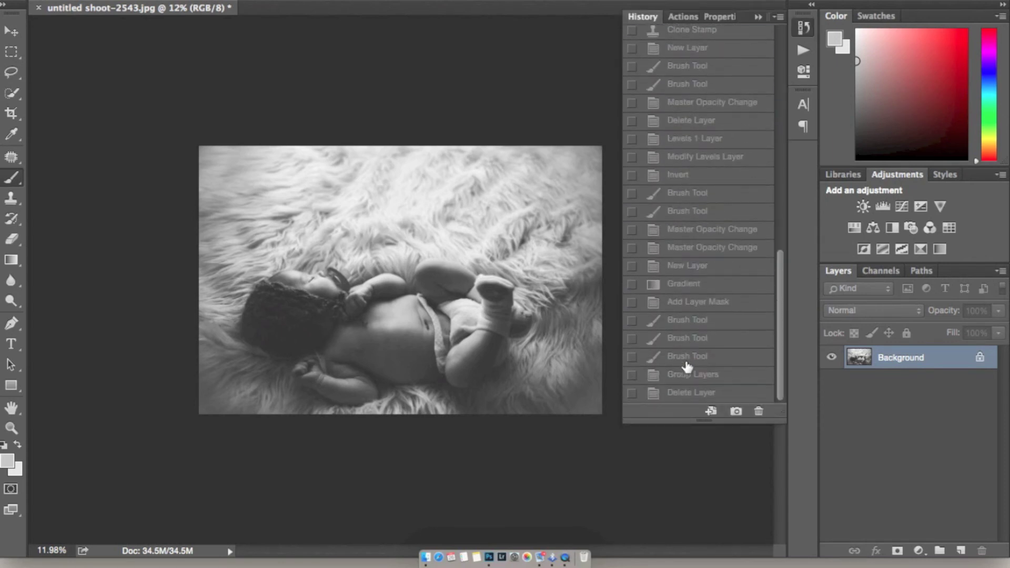
left_click(685, 392)
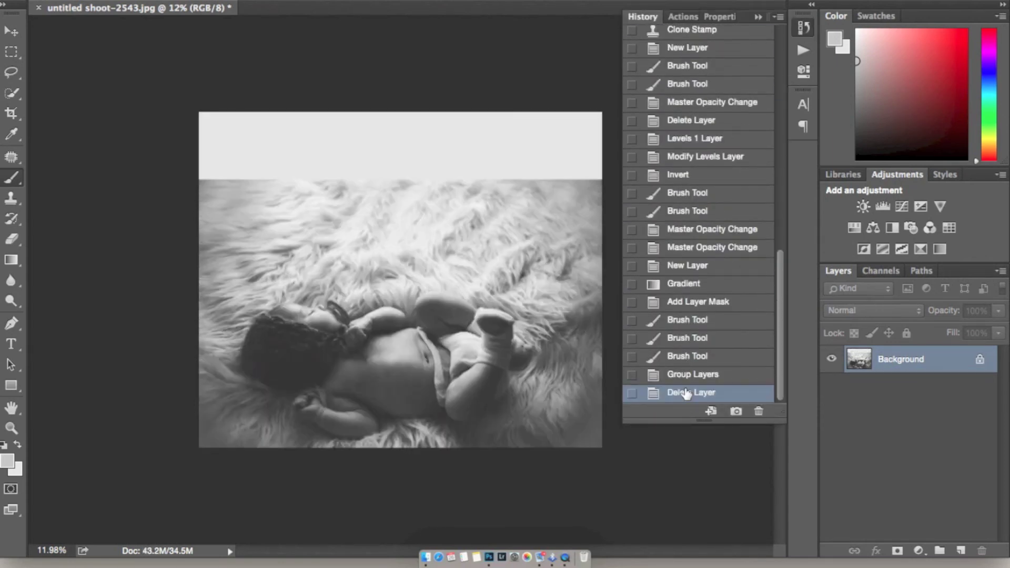
left_click(685, 375)
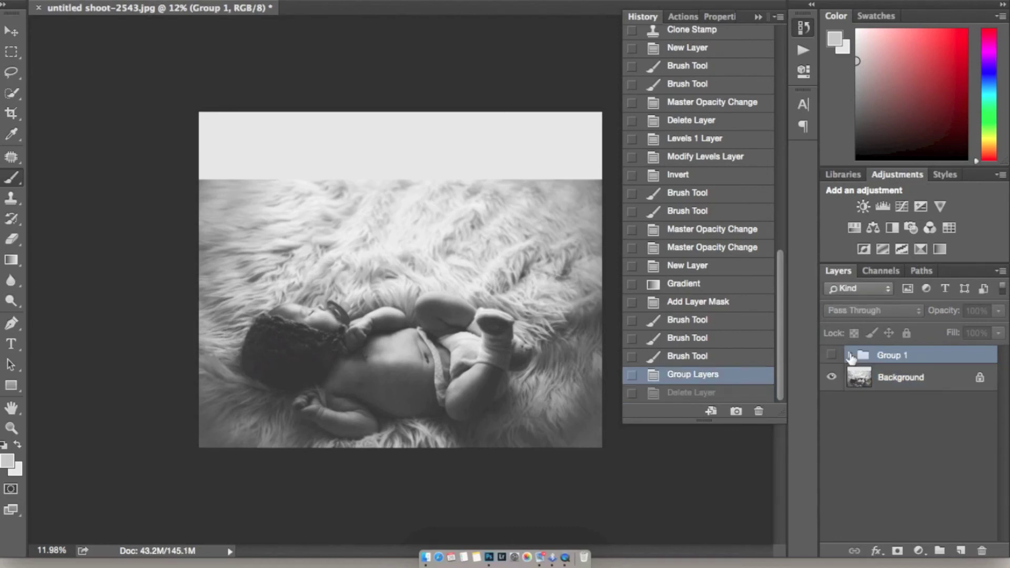
Show Group 1, expand it, and turn its gradient layer, Layer 2, back on.
left_click(831, 356)
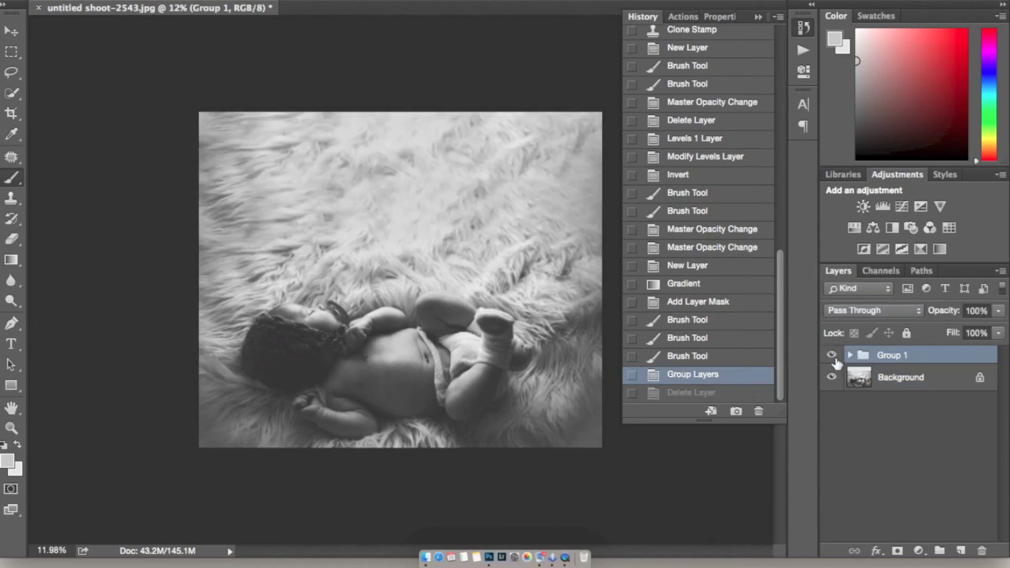
left_click(850, 356)
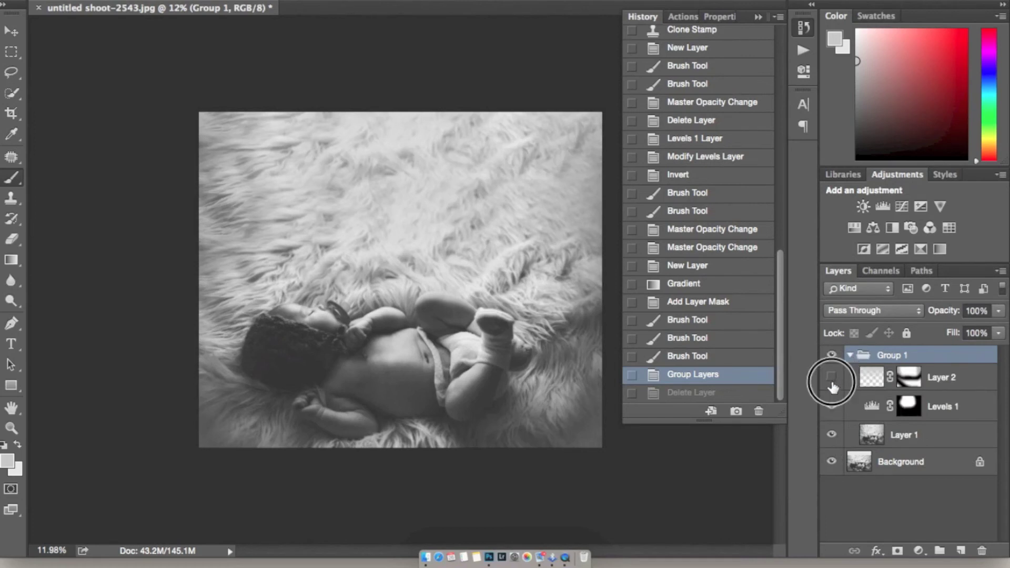
left_click(831, 378)
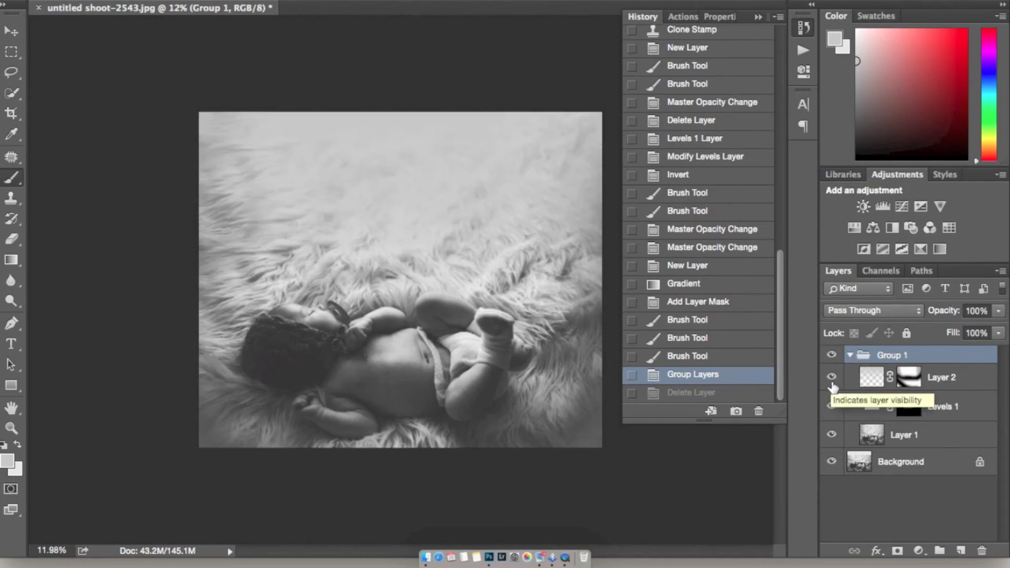
Compare the image with and without Layer 2, Levels 1 and Layer 1 by switching each one's visibility.
left_click(831, 381)
left_click(832, 379)
left_click(831, 406)
left_click(831, 407)
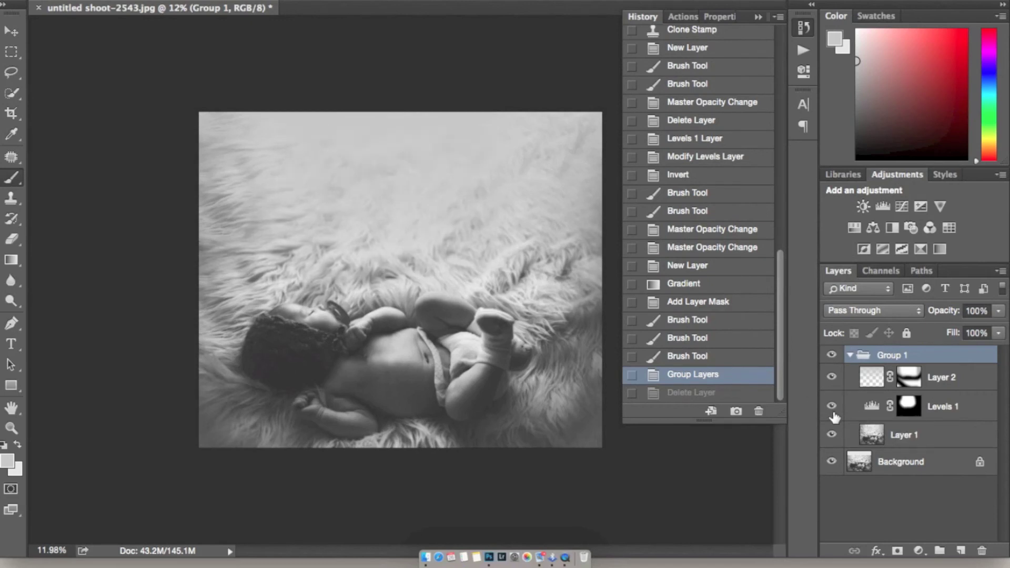
left_click(937, 414)
left_click(831, 435)
left_click(832, 436)
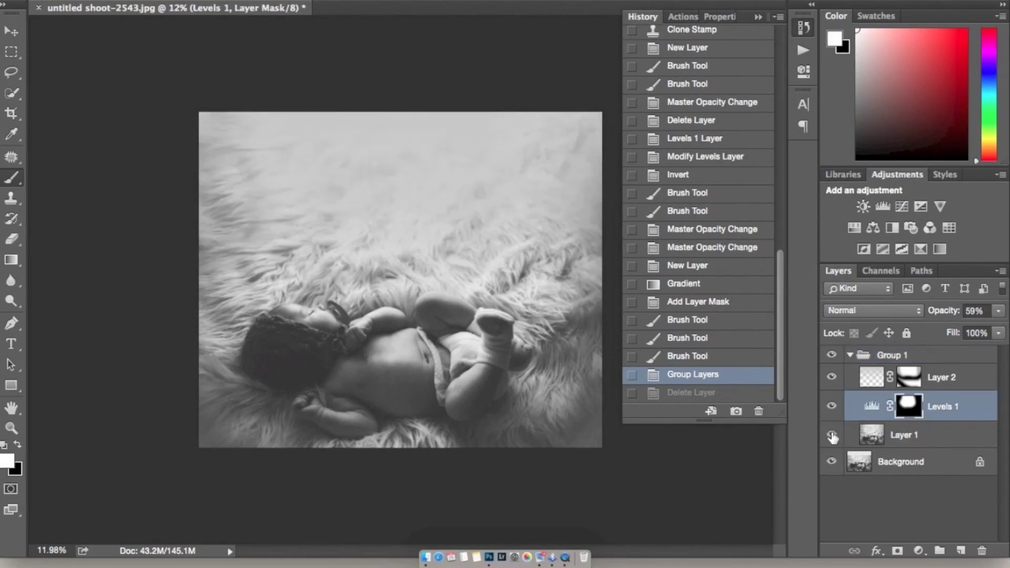
Select Layer 1 and hide the Levels 1 and Layer 2 layers above it.
left_click(873, 439)
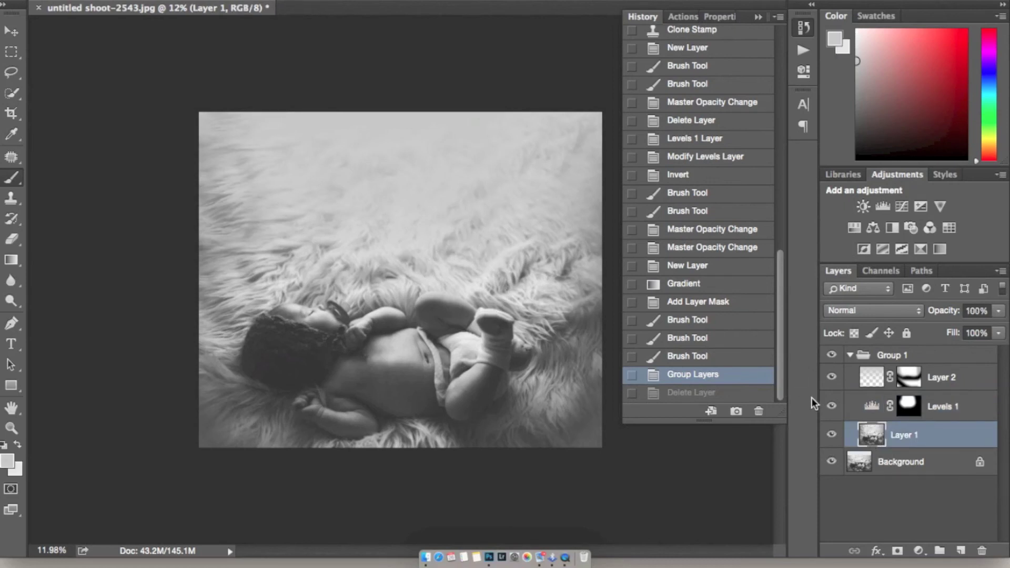
left_click(832, 406)
left_click(832, 377)
left_click(831, 377)
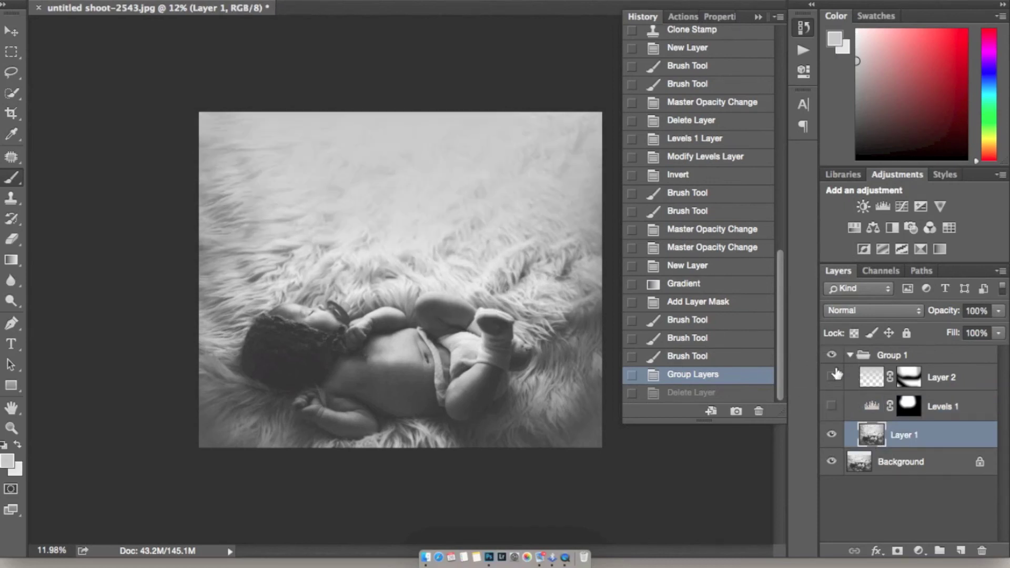
left_click(831, 376)
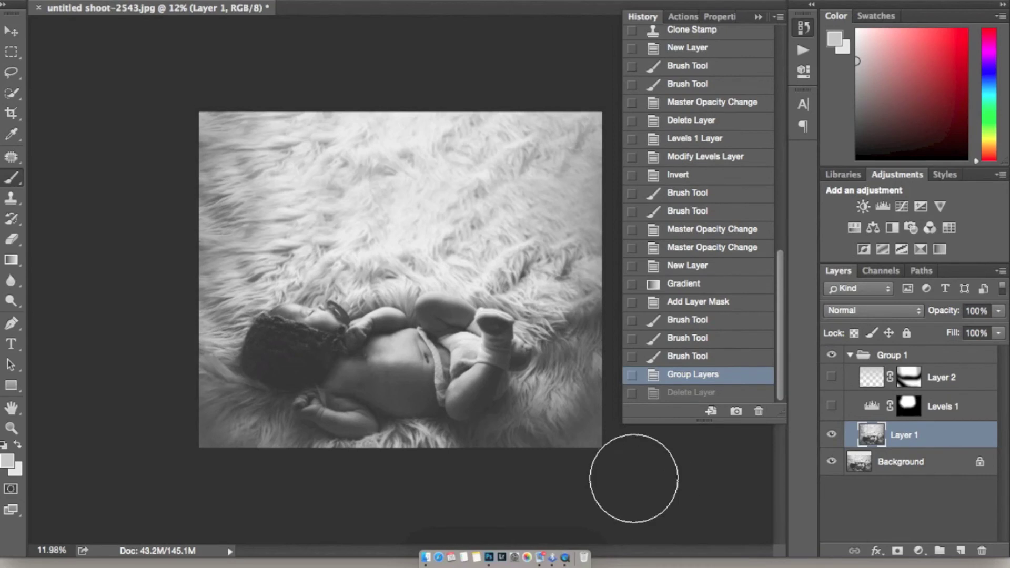
Patch repeated-looking spots in the upper-middle fur on Layer 1 with neighbouring fur, and deselect.
key("l")
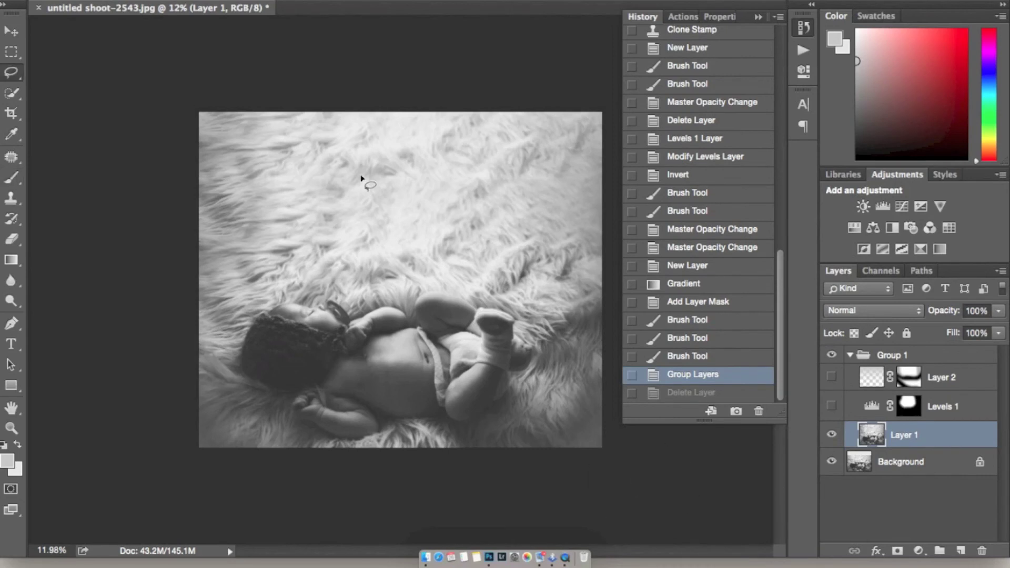
key("j")
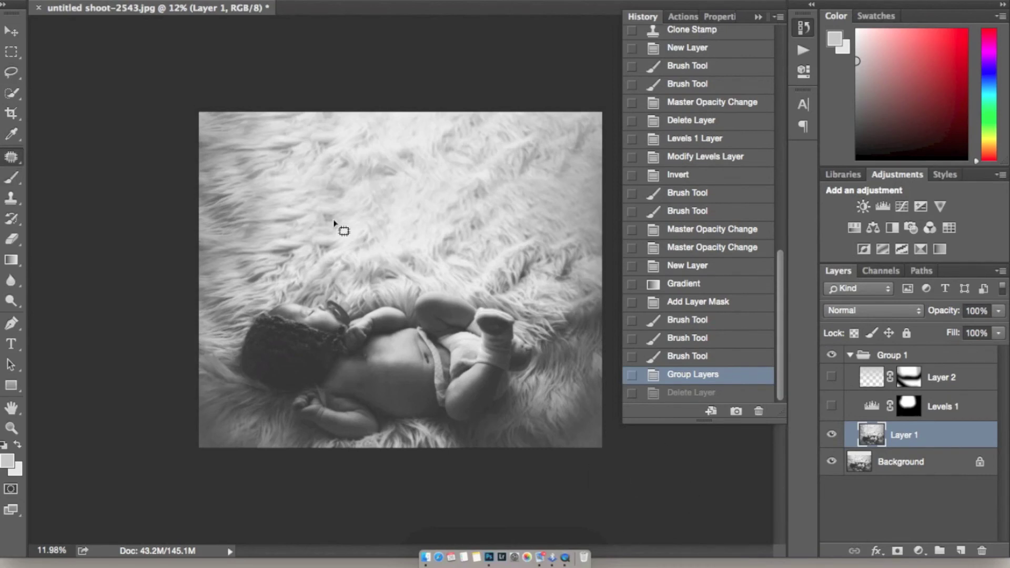
mouse_move(333, 203)
left_mouse_down()
mouse_move(342, 216)
mouse_move(364, 212)
mouse_move(339, 206)
mouse_move(400, 199)
left_mouse_up()
key("ctrl+d")
key("ctrl+z")
key("ctrl+d")
mouse_move(412, 153)
left_mouse_down()
mouse_move(402, 179)
mouse_move(416, 136)
mouse_move(431, 180)
mouse_move(417, 186)
left_mouse_up()
key("ctrl+d")
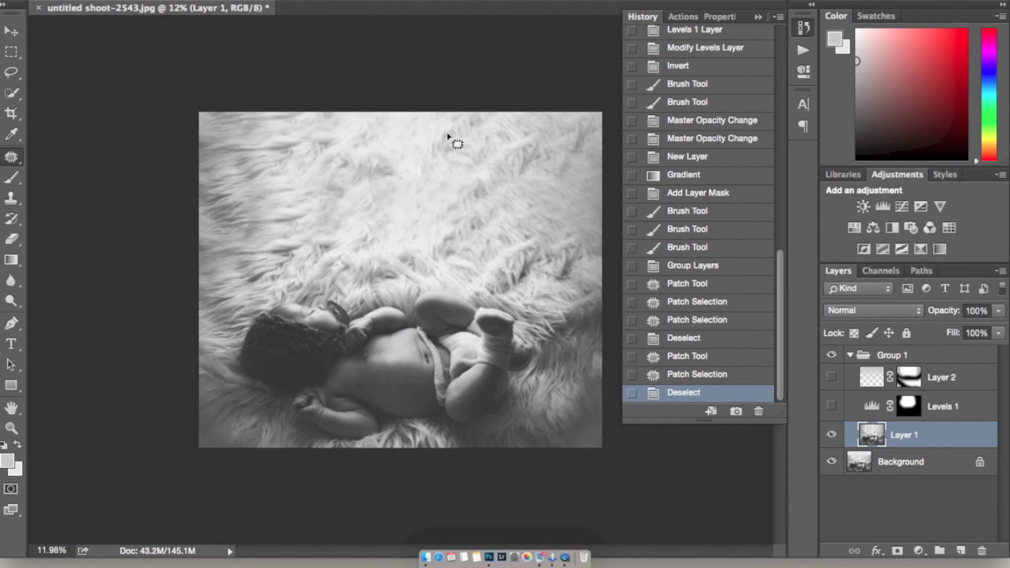
Patch further spots near the top edge and centre of the fur on Layer 1, and deselect.
mouse_move(418, 129)
left_mouse_down()
mouse_move(435, 151)
mouse_move(396, 168)
mouse_move(425, 164)
left_mouse_up()
key("ctrl+d")
key("ctrl+d")
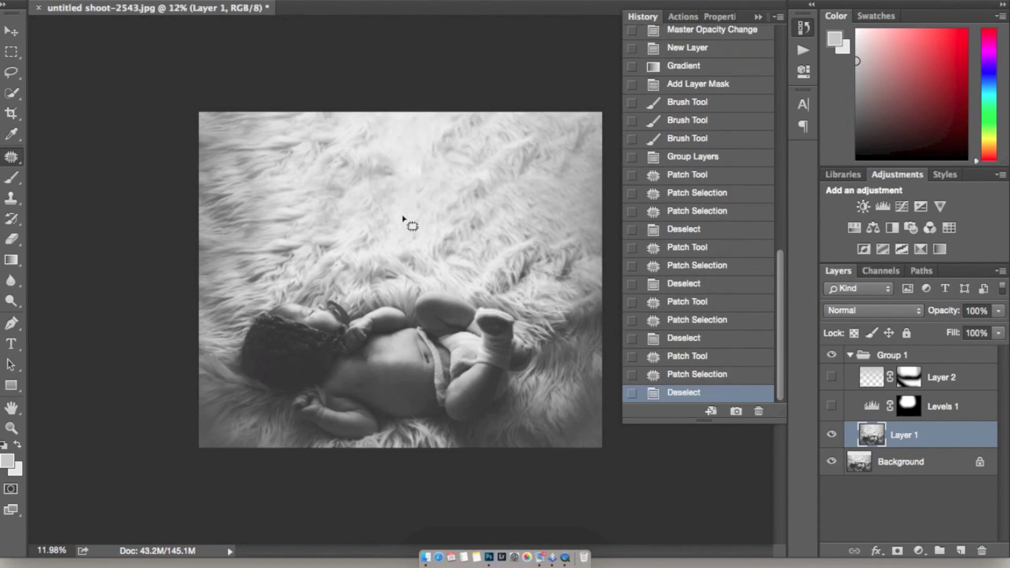
mouse_move(412, 226)
left_mouse_down()
mouse_move(421, 205)
mouse_move(404, 197)
left_mouse_up()
mouse_move(412, 211)
left_mouse_down()
mouse_move(429, 222)
mouse_move(421, 227)
mouse_move(413, 224)
mouse_move(446, 225)
left_mouse_up()
key("ctrl+d")
key("ctrl+d")
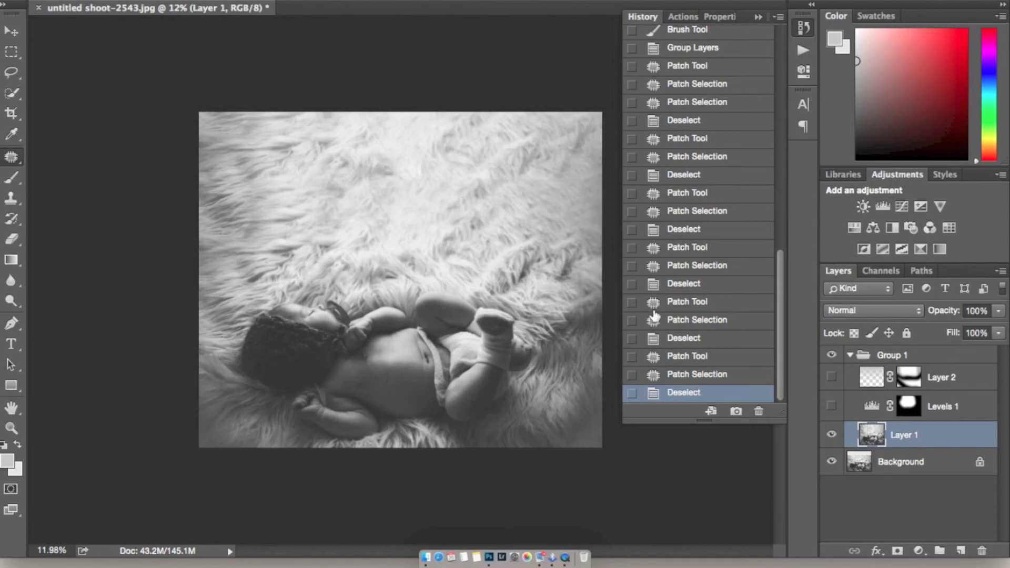
Try to clone fur from just above the baby over the upper-centre fur on Layer 1, and undo the stroke.
key("b")
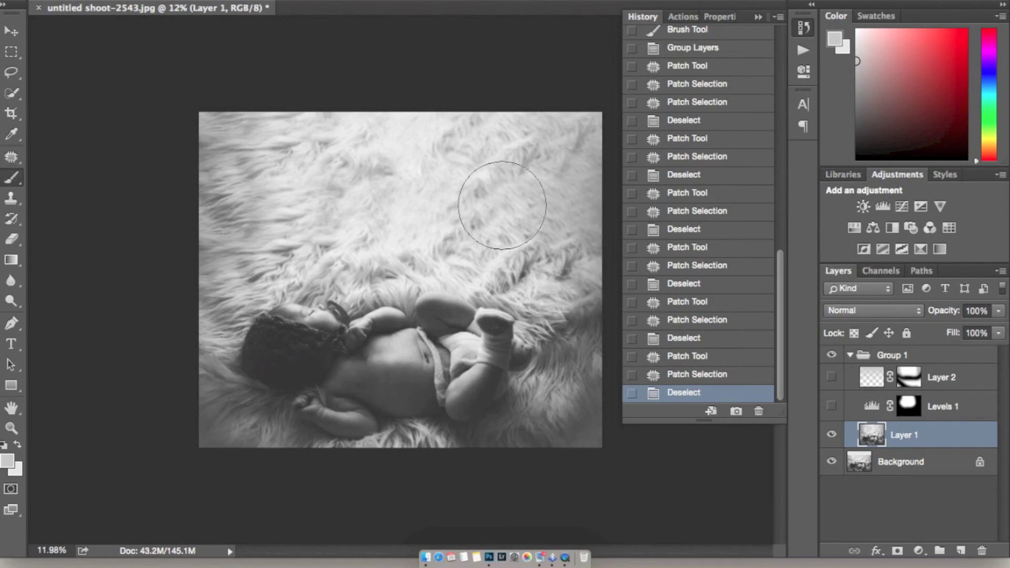
key("s")
key("bracketleft")
key("bracketleft")
key("bracketleft")
key("bracketleft")
key("bracketleft")
key("bracketleft")
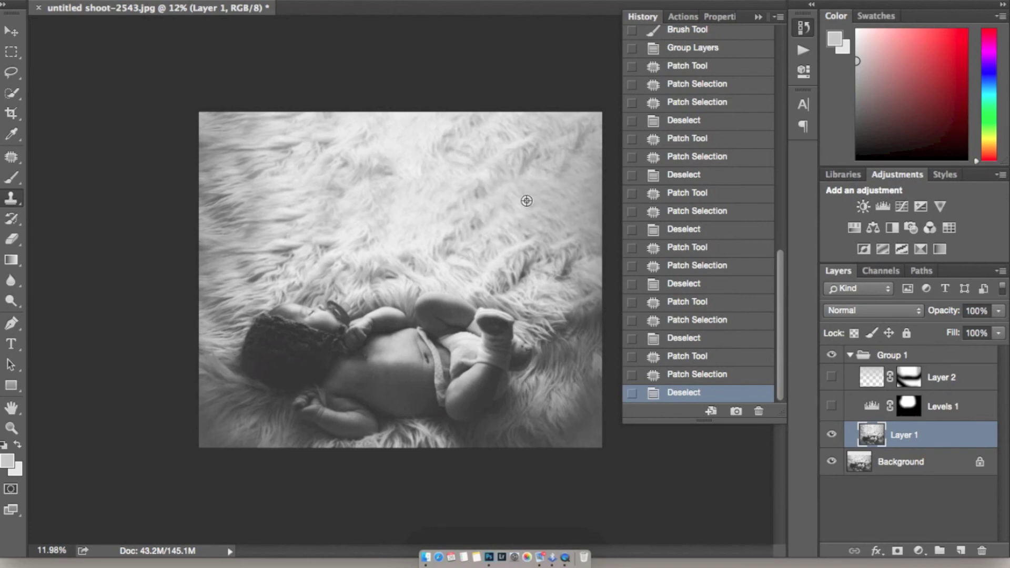
left_click(401, 268, "alt")
key("bracketright")
key("bracketright")
key("bracketright")
key("bracketright")
key("bracketright")
key("bracketright")
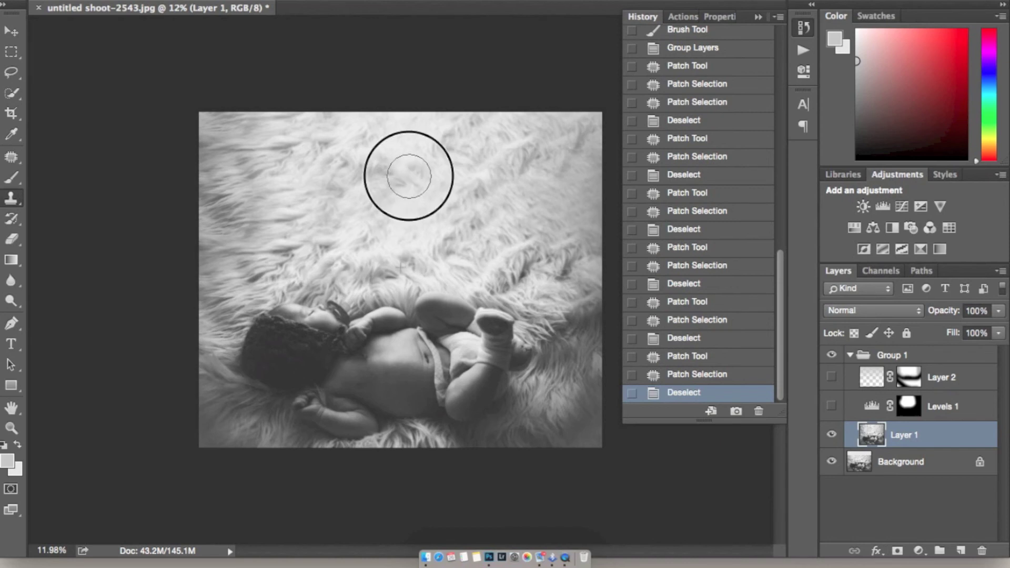
left_click_drag(412, 192, 417, 175)
key("bracketleft")
key("bracketleft")
key("bracketleft")
key("bracketleft")
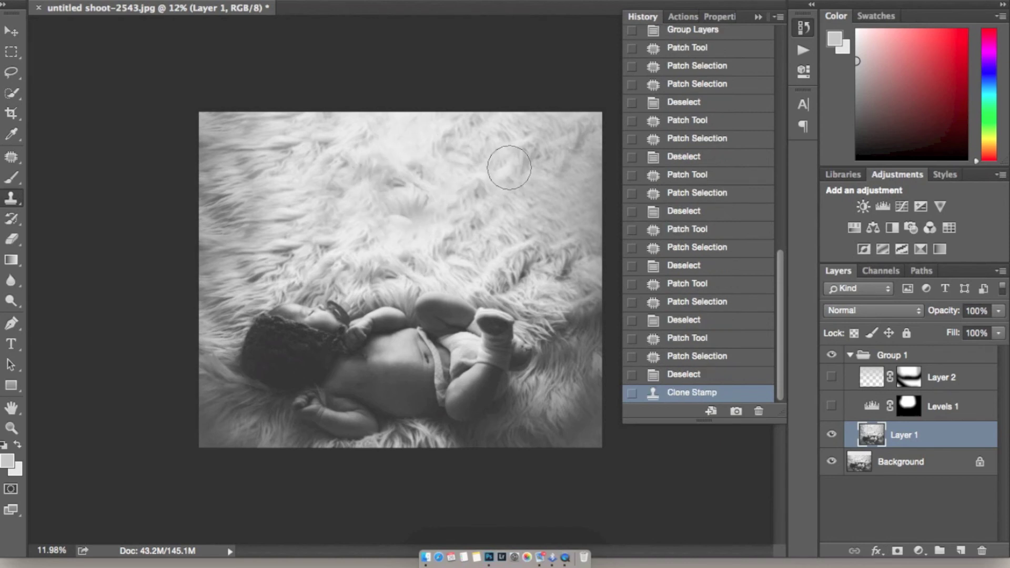
key("super+z")
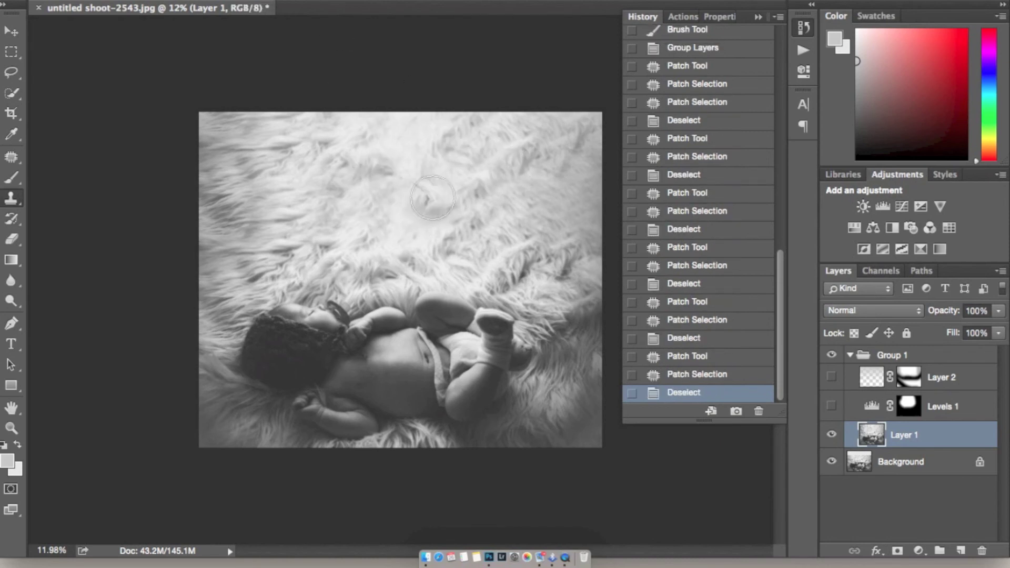
Try to clone nearby fur over the patched central area, and return the history to the last Deselect state before cloning.
left_click(404, 231, "alt")
key("bracketright")
key("bracketright")
key("bracketright")
key("bracketright")
mouse_move(402, 194)
left_mouse_down()
mouse_move(403, 229)
mouse_move(385, 228)
mouse_move(431, 224)
mouse_move(396, 214)
mouse_move(397, 196)
mouse_move(427, 203)
mouse_move(399, 209)
left_mouse_up()
left_click(401, 196)
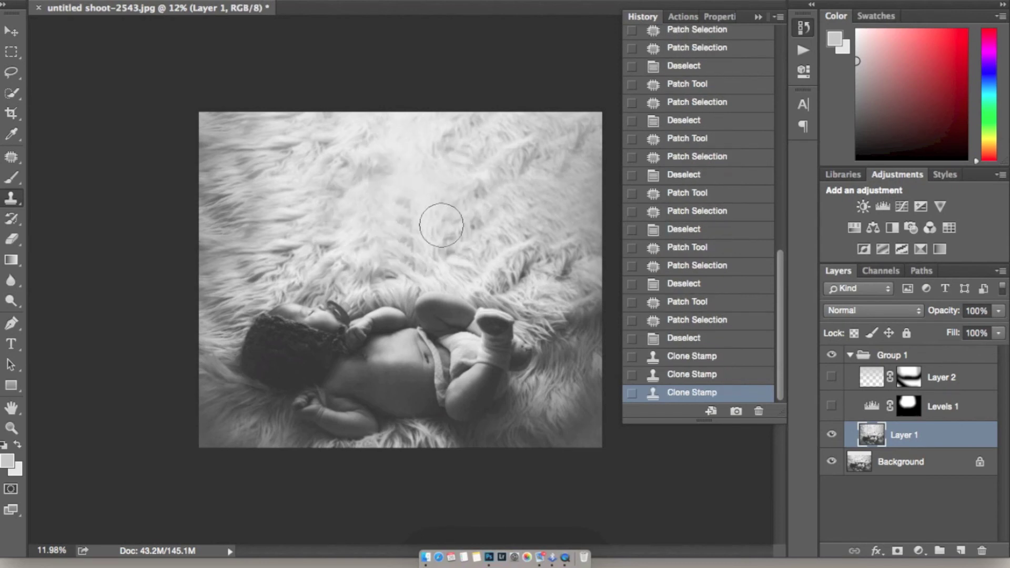
key("ctrl+z")
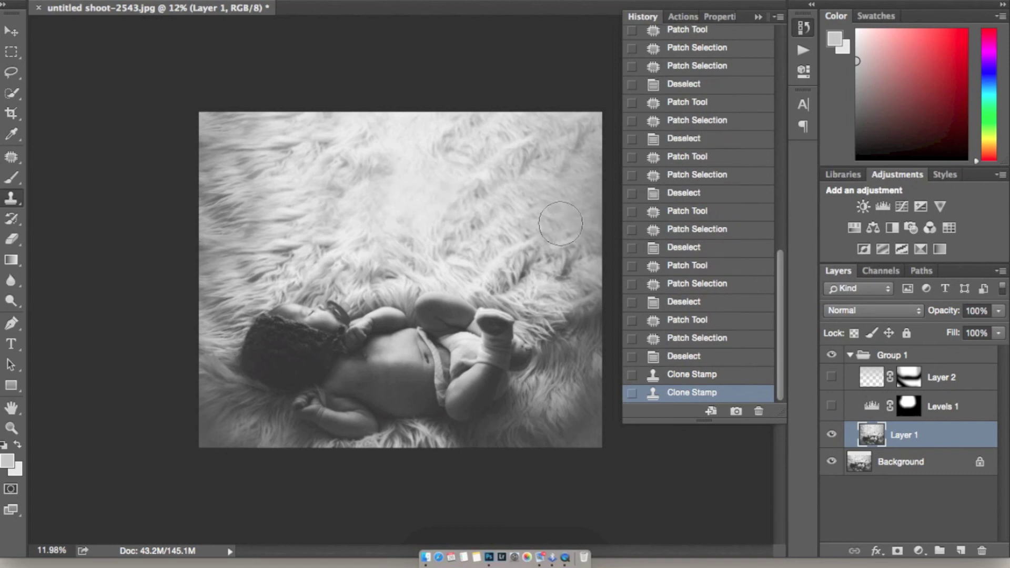
left_click(713, 356)
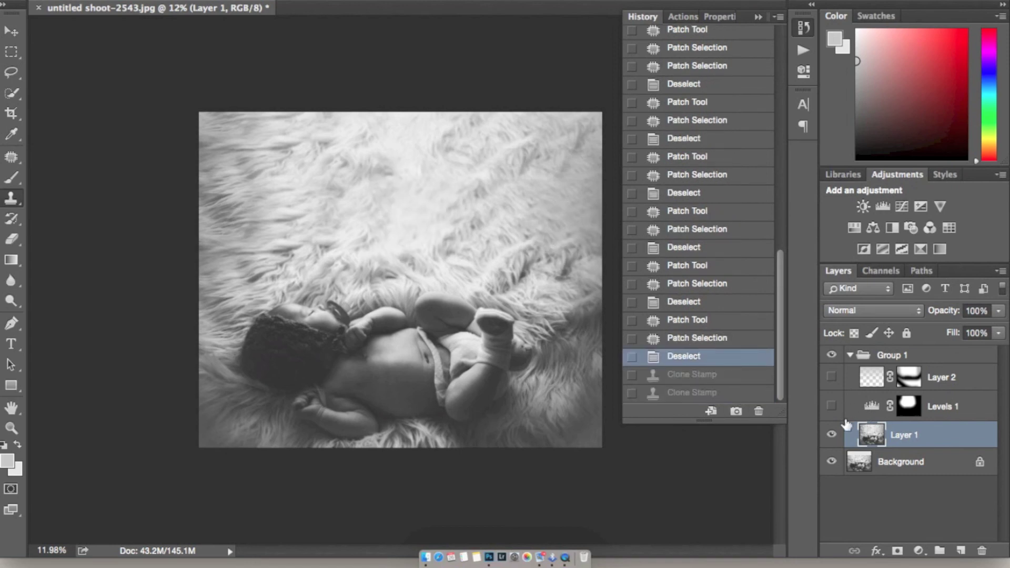
Show Levels 1 and Layer 2 again and set Layer 2's opacity to 59%.
left_click(831, 405)
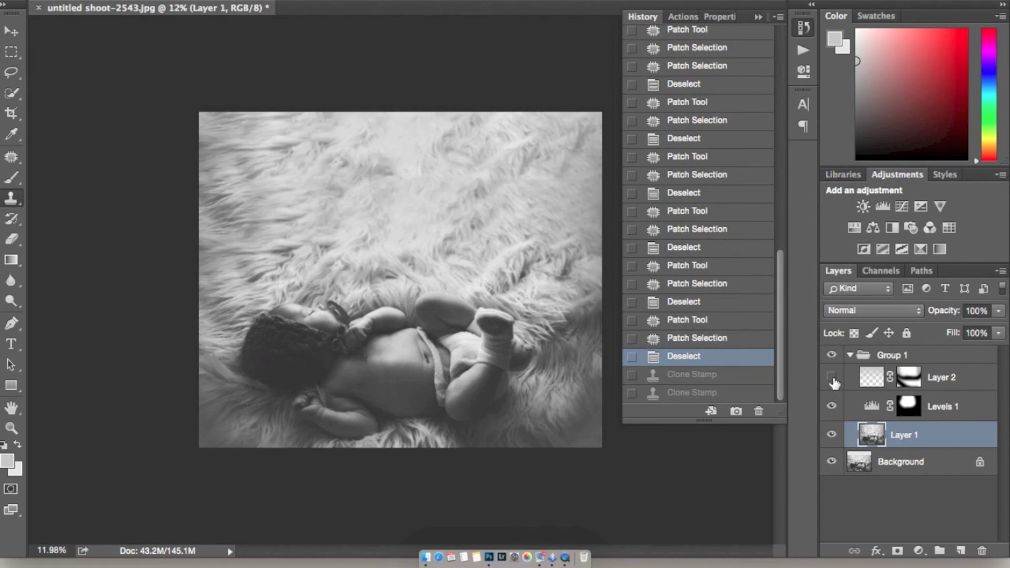
left_click(831, 377)
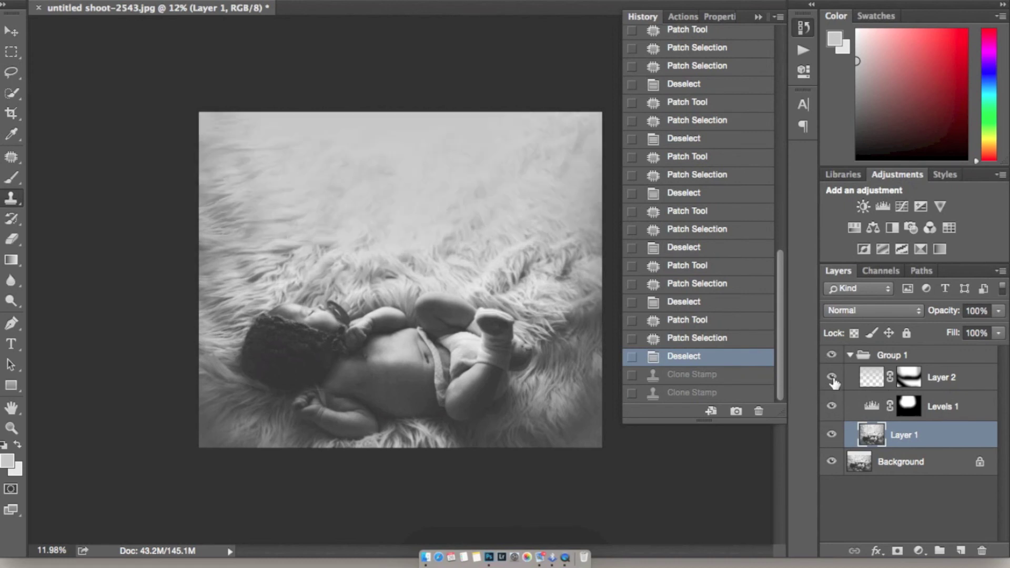
left_click(909, 377)
left_click_drag(942, 312, 907, 315)
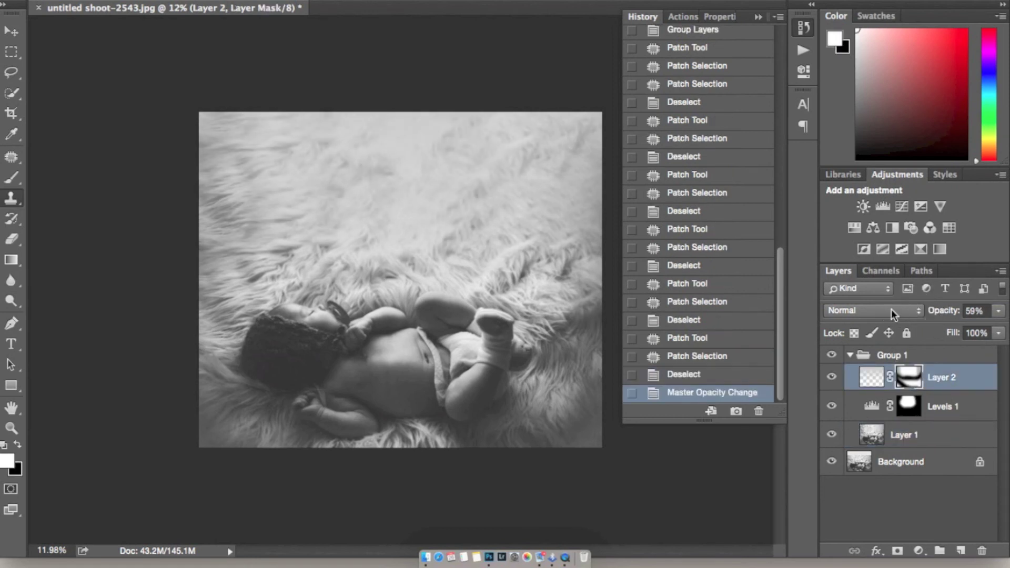
Set Layer 2's blend mode to Darken, compare it on and off, and set its opacity to 37%.
left_click(874, 311)
left_click(868, 345)
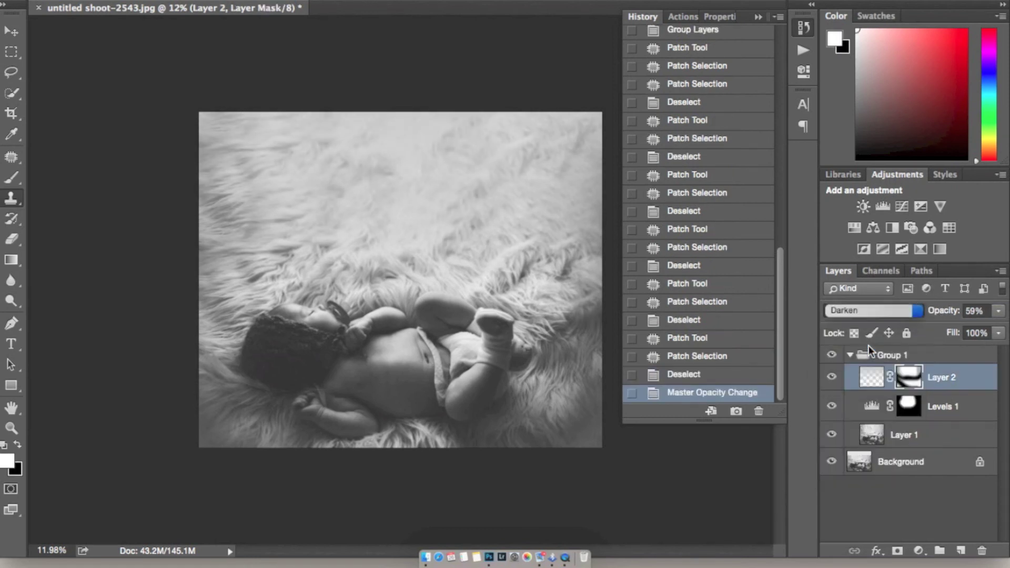
left_click(831, 377)
left_click(831, 377)
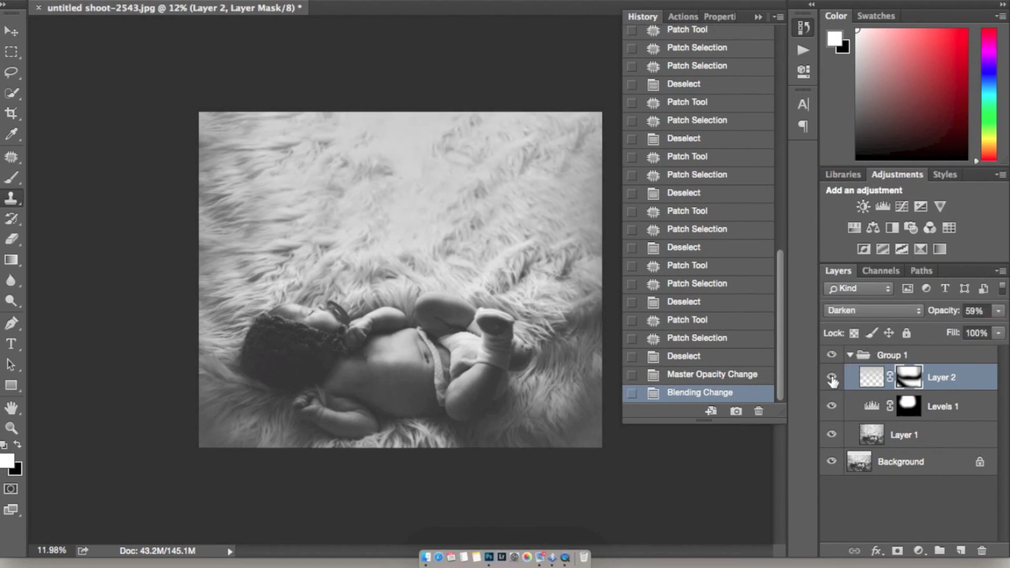
left_click_drag(941, 316, 924, 315)
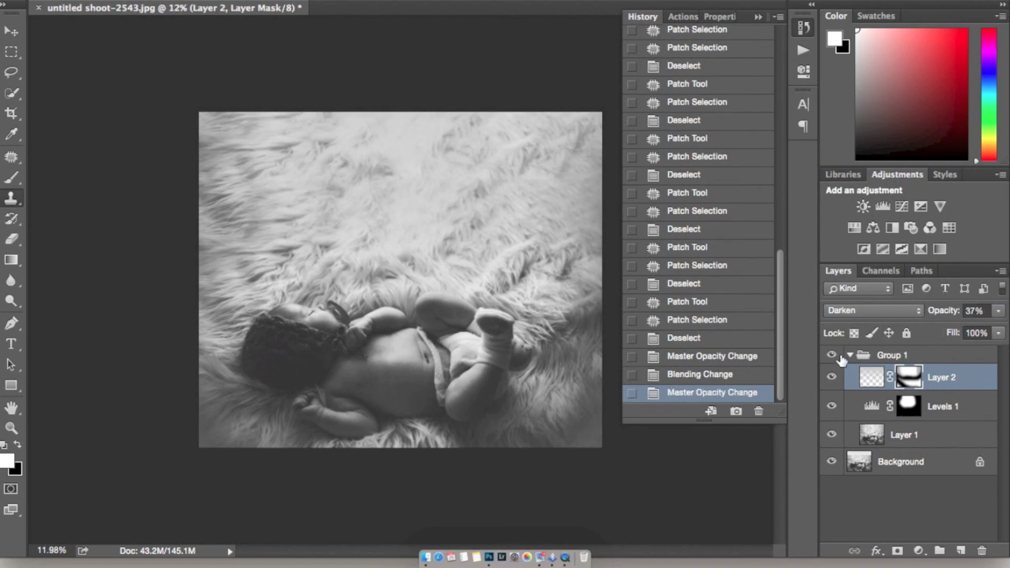
Collapse Group 1 and compare the image with and without the group.
left_click(852, 356)
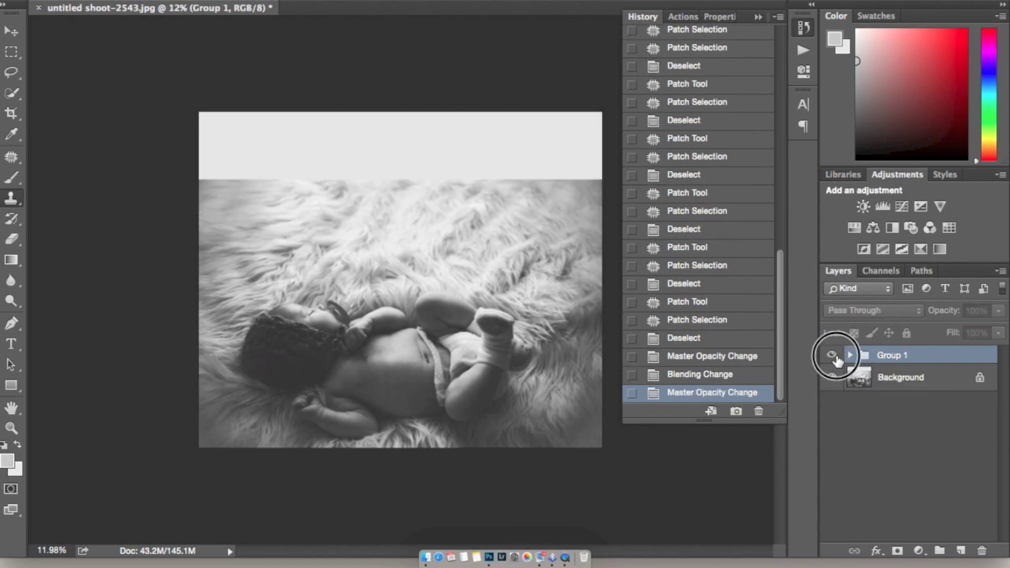
left_click(832, 355)
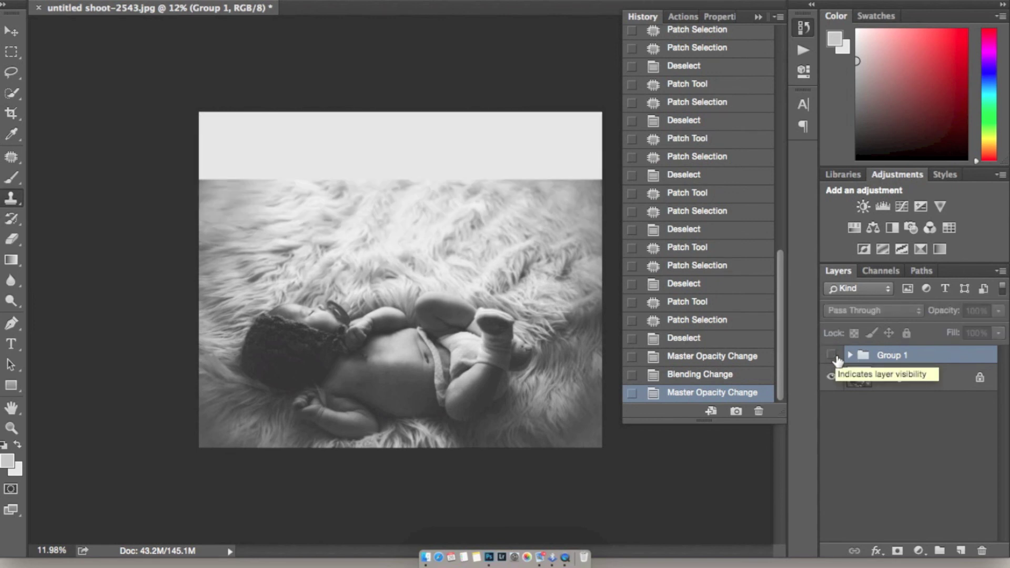
left_click(833, 356)
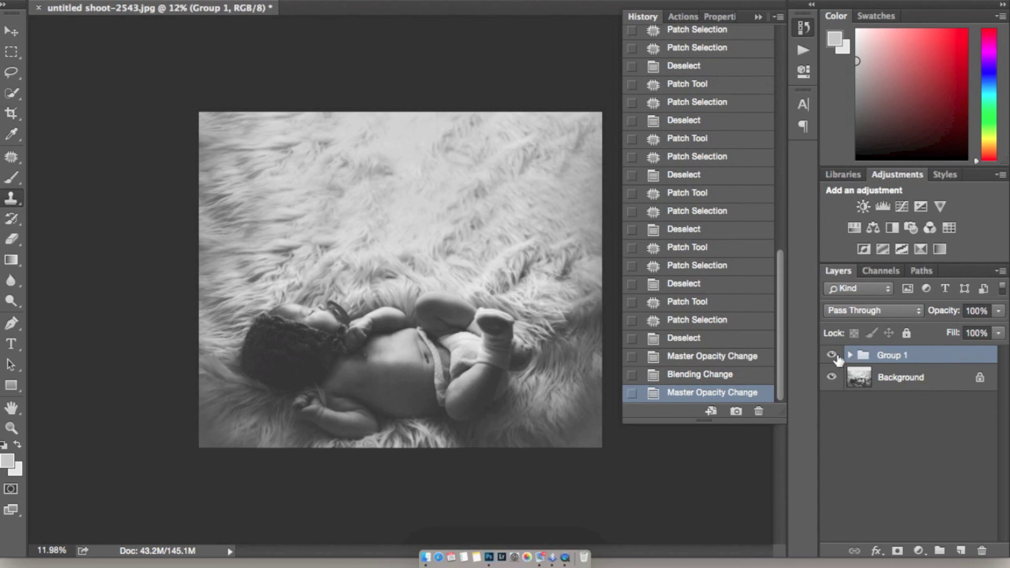
Delete Group 1 and step the image history back to the first Delete Layer state, before the crop.
key("Delete")
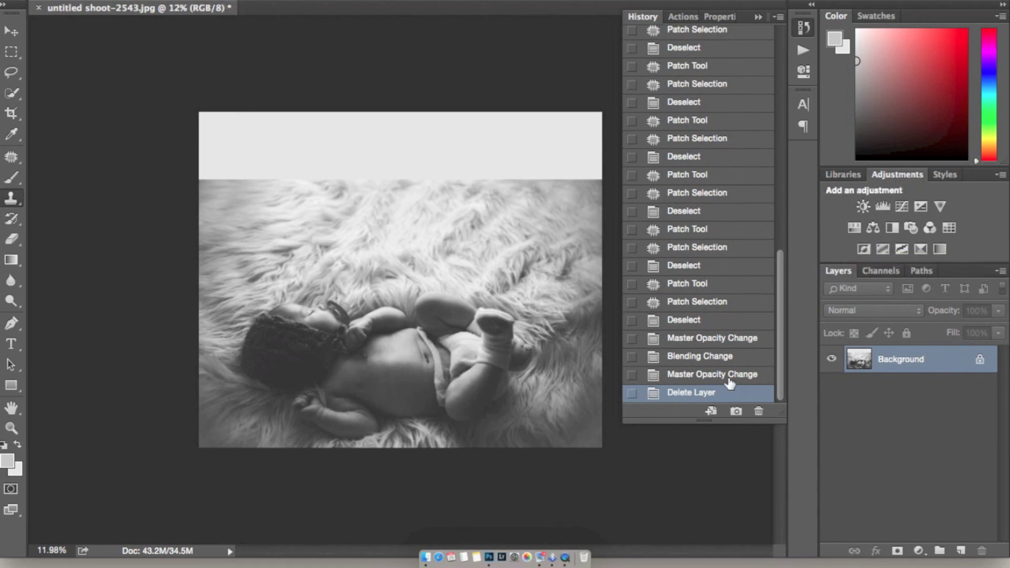
scroll(729, 383, "up", 10)
scroll(734, 383, "up", 3)
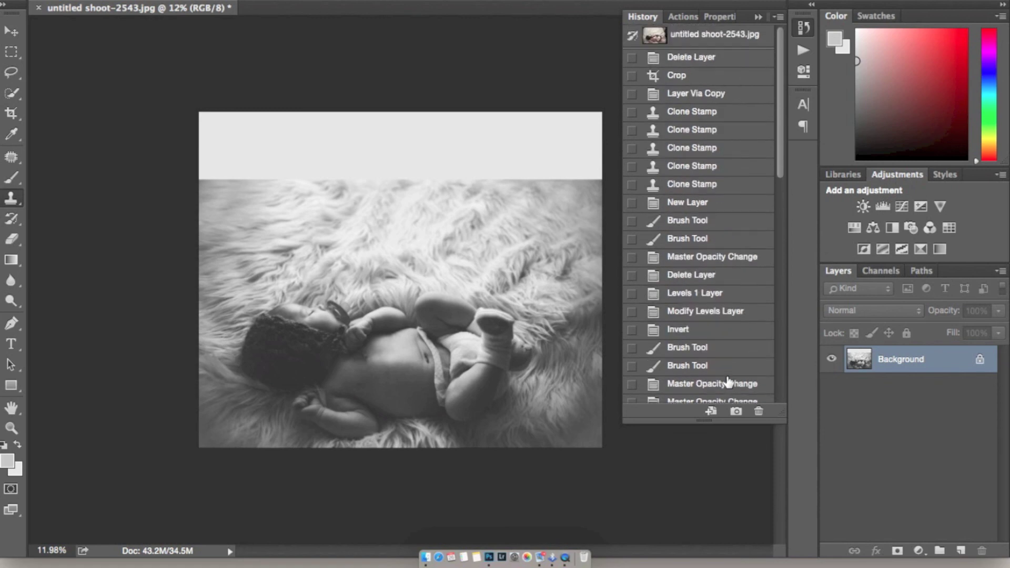
scroll(710, 286, "down", 6)
scroll(712, 284, "down", 5)
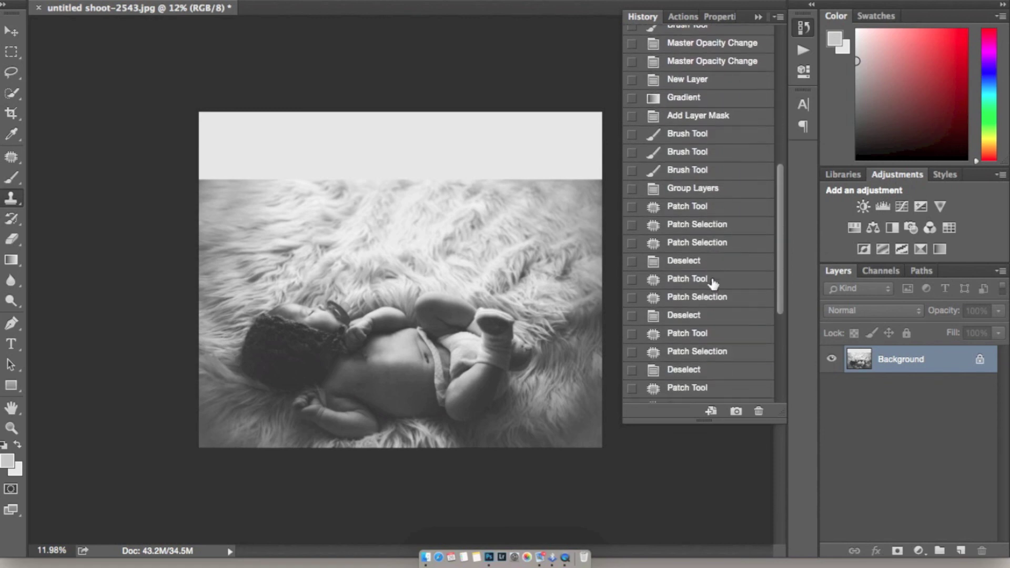
scroll(712, 284, "up", 15)
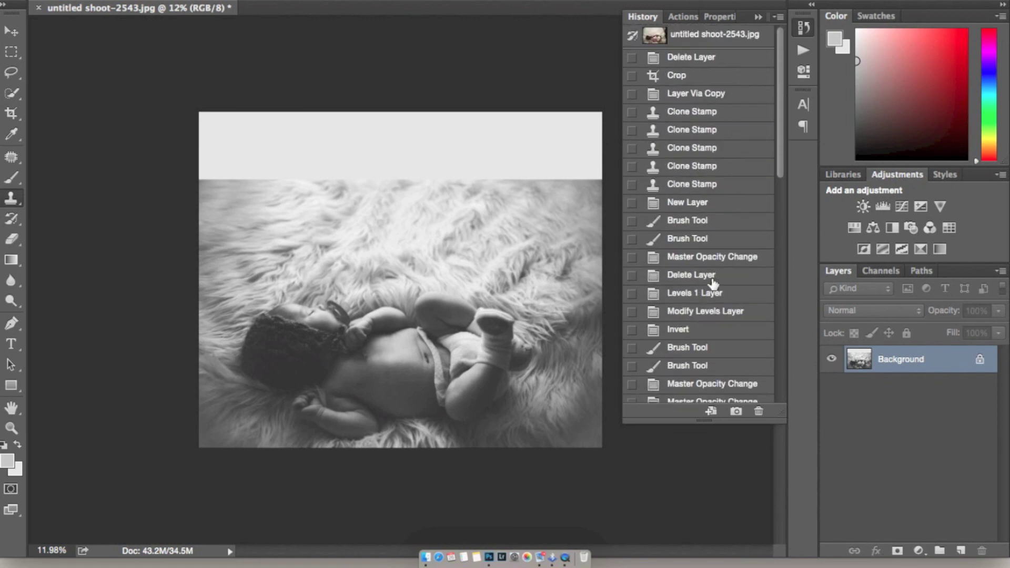
left_click(685, 76)
left_click(686, 59)
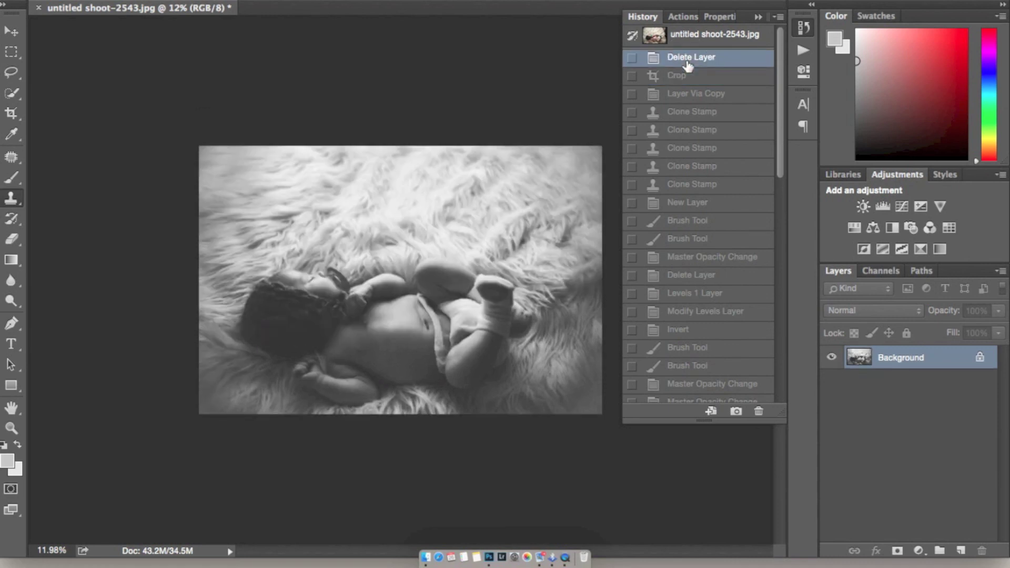
Collapse the history list and save the photo as a JPEG at Maximum quality 12, Baseline ("Standard").
left_click(758, 17)
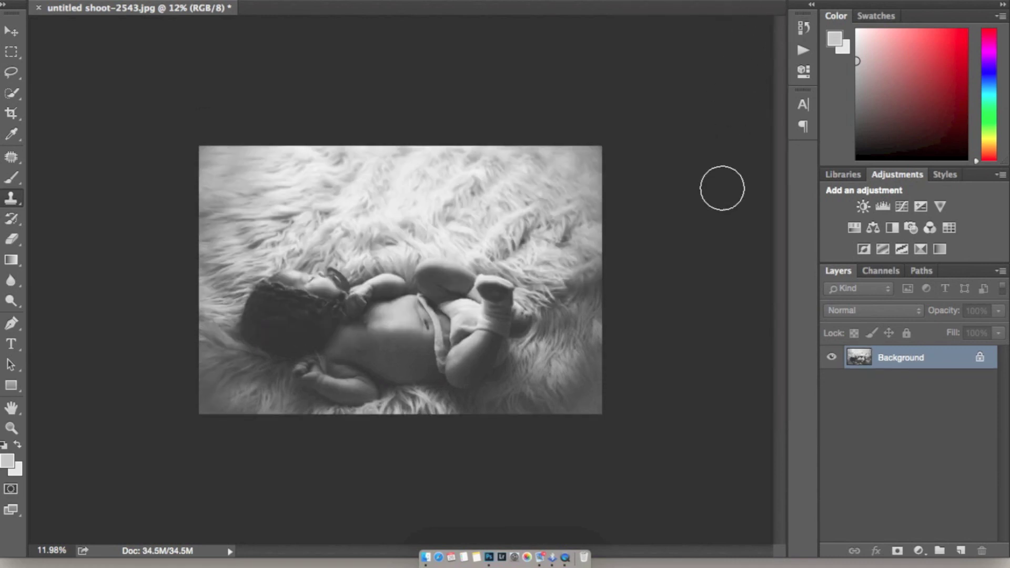
key("super+s")
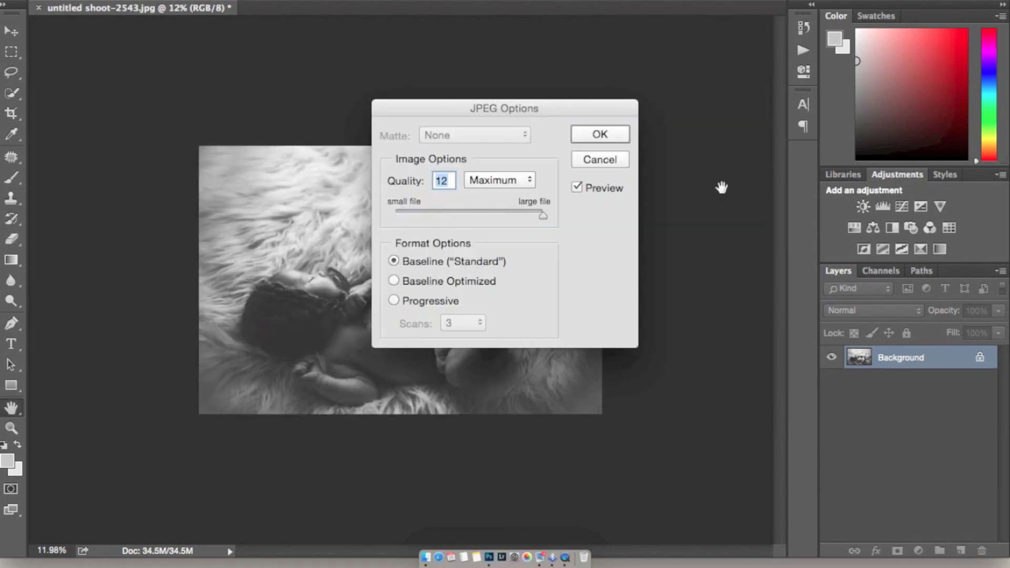
key("Return")
Rotate the canvas 90° clockwise so the photo is in portrait orientation.
left_click(184, 0)
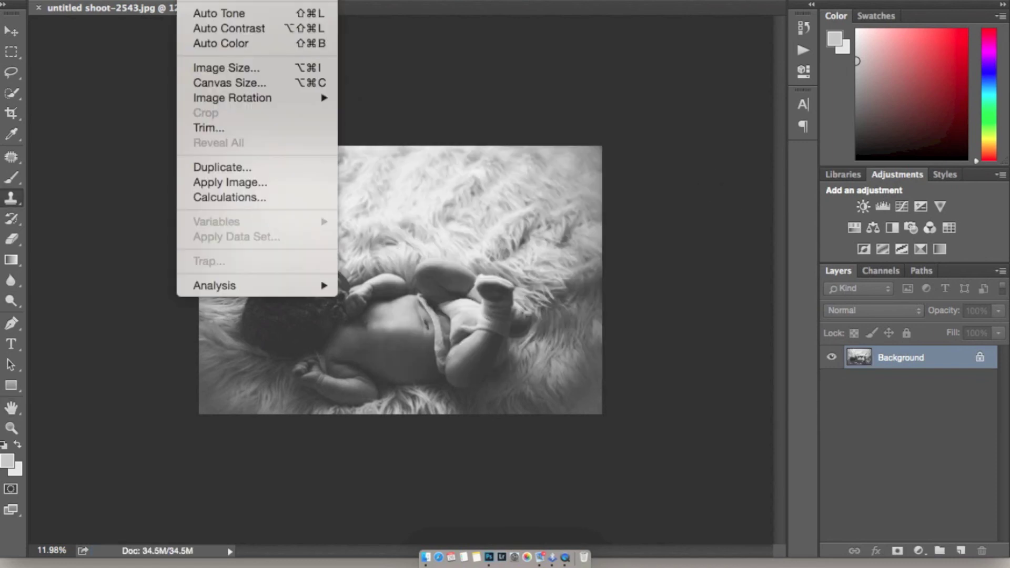
mouse_move(153, 0)
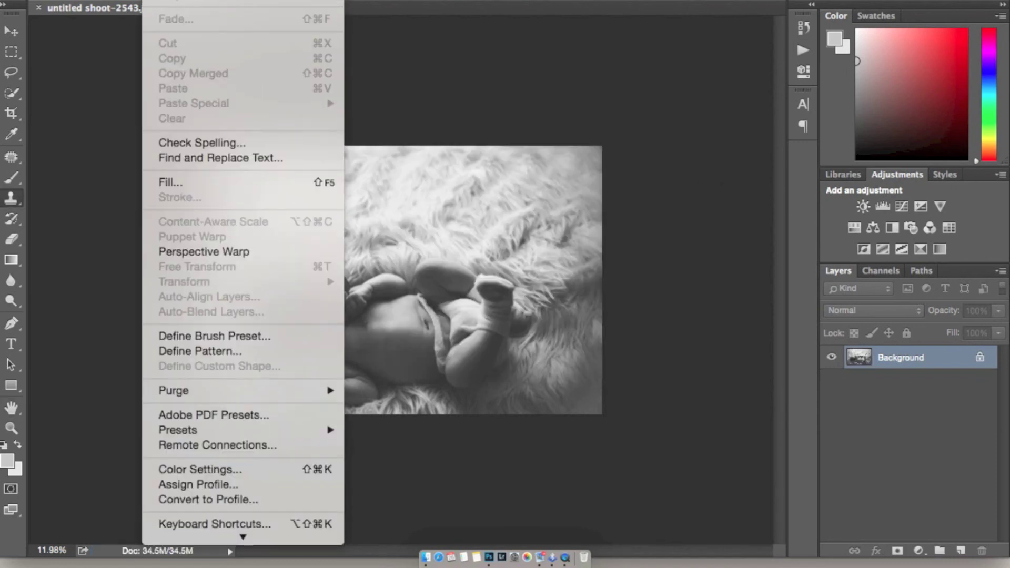
mouse_move(184, 0)
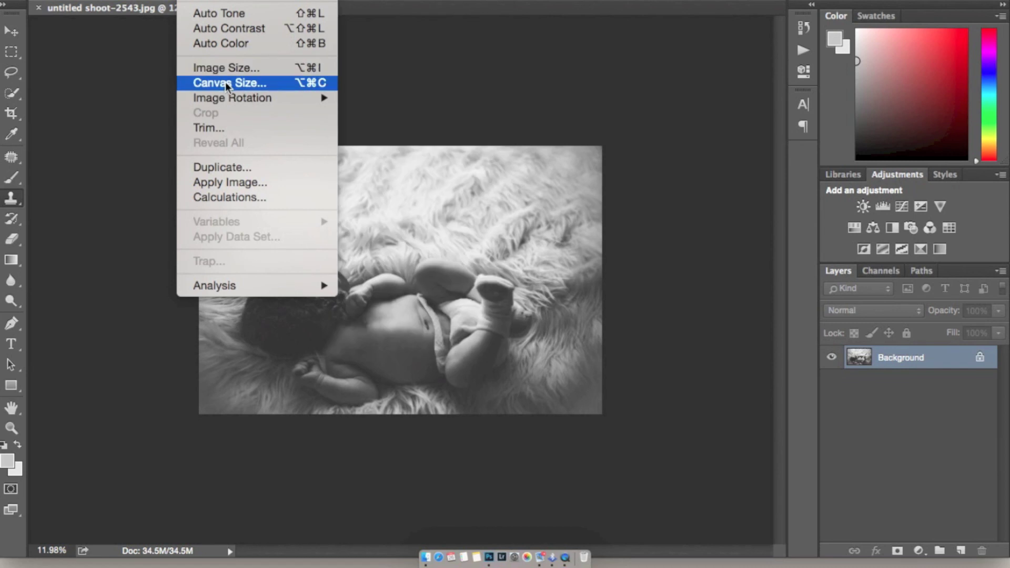
mouse_move(228, 99)
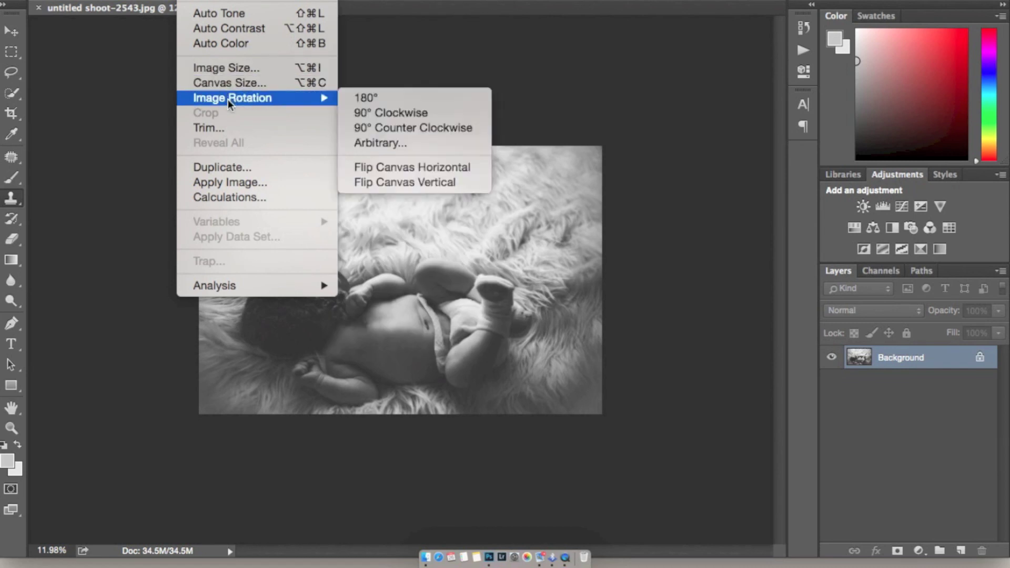
left_click(354, 109)
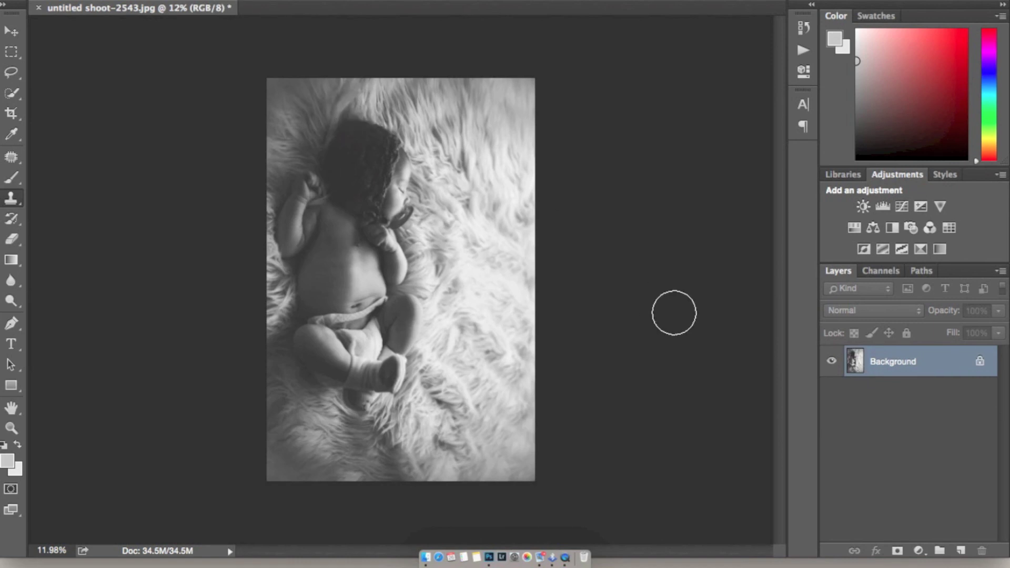
Try extending the canvas beyond the photo's right edge with the Crop tool, and step the history back to Rotate Canvas.
key("c")
left_click_drag(532, 277, 569, 277)
key("Return")
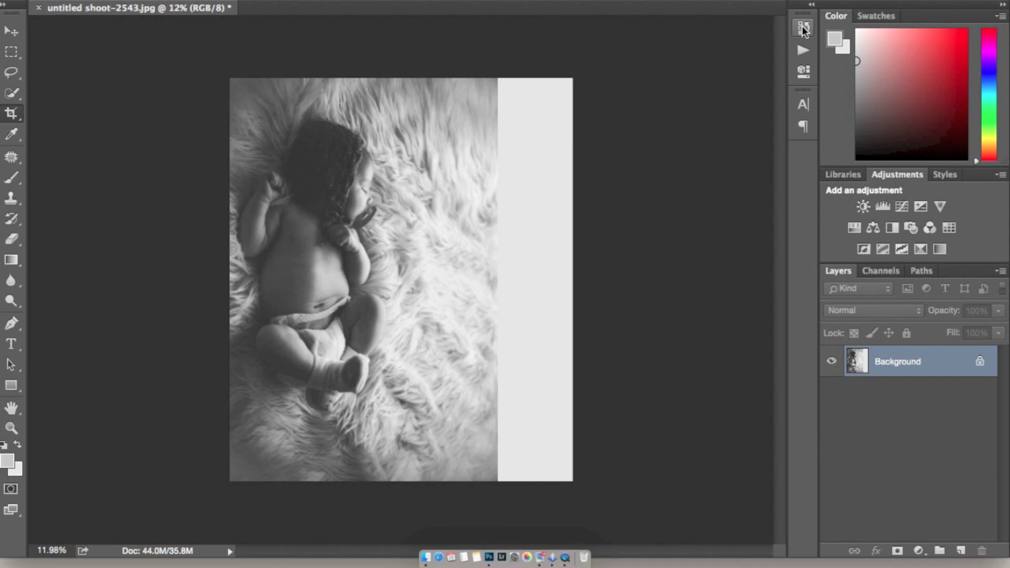
left_click(802, 27)
left_click(694, 79)
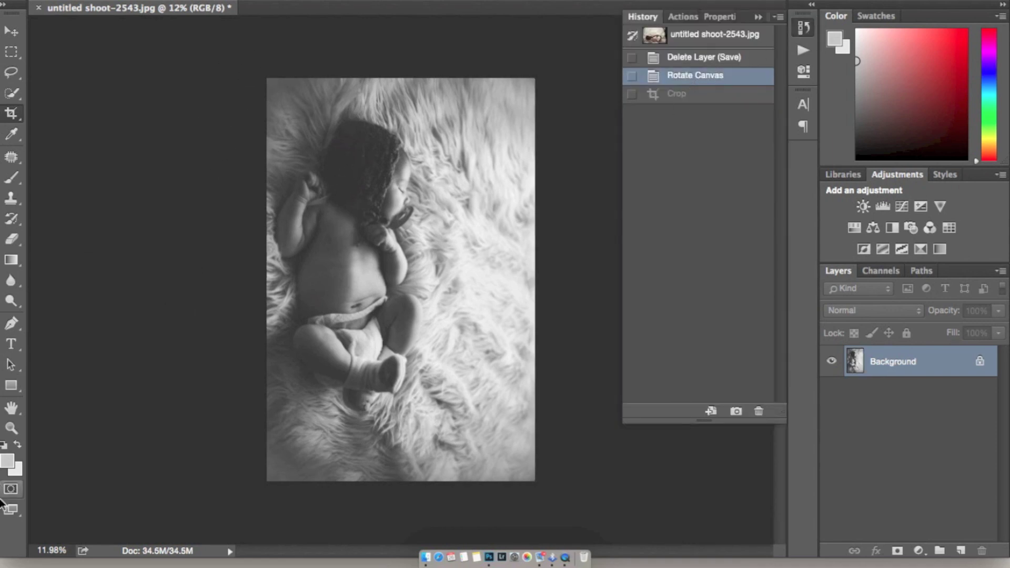
Swap the foreground and background colours and extend the canvas past the photo's right edge with the Crop tool.
left_click(21, 446)
left_click_drag(259, 85, 545, 527)
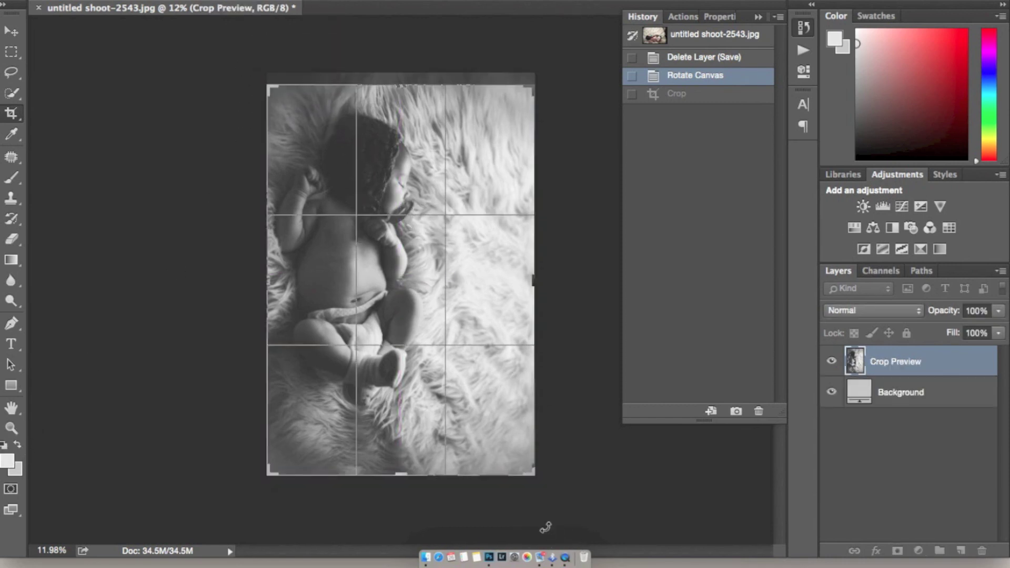
left_click_drag(401, 85, 404, 79)
left_click_drag(534, 279, 569, 281)
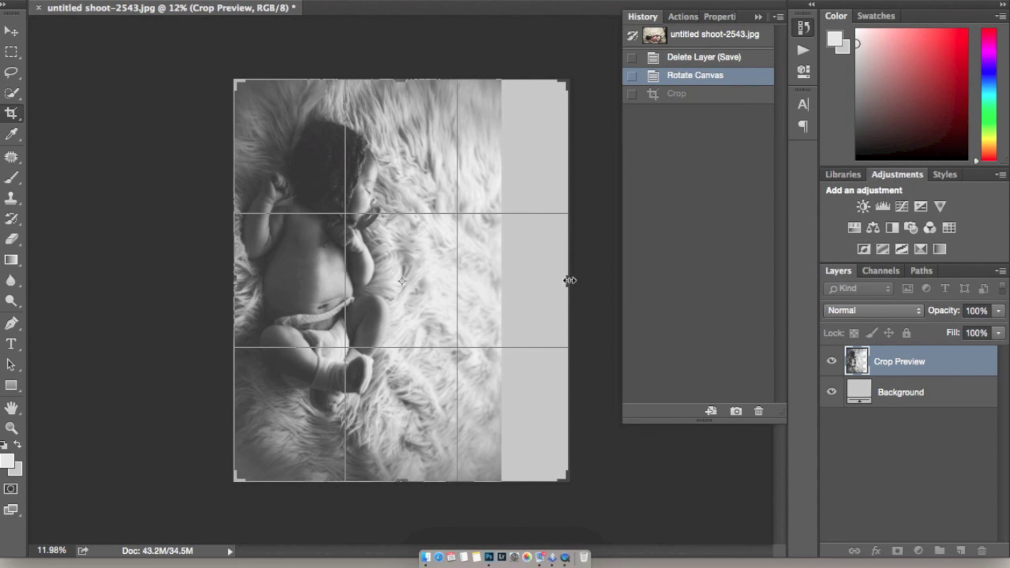
key("Return")
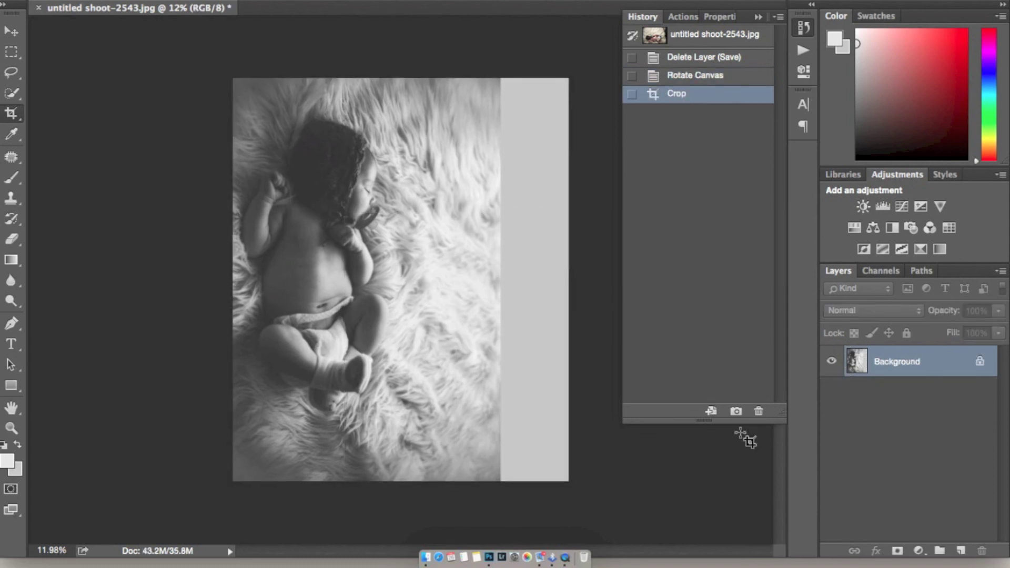
Try cropping a thin strip off the photo's bottom edge, and step the history back to Delete Layer (Save).
left_click(389, 480)
left_click_drag(400, 481, 400, 467)
key("Return")
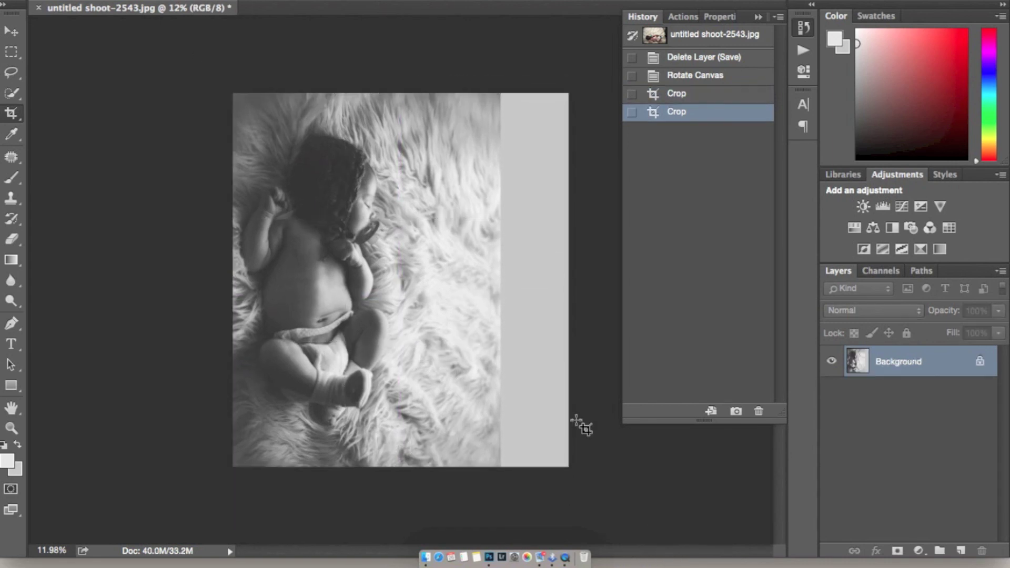
left_click(706, 57)
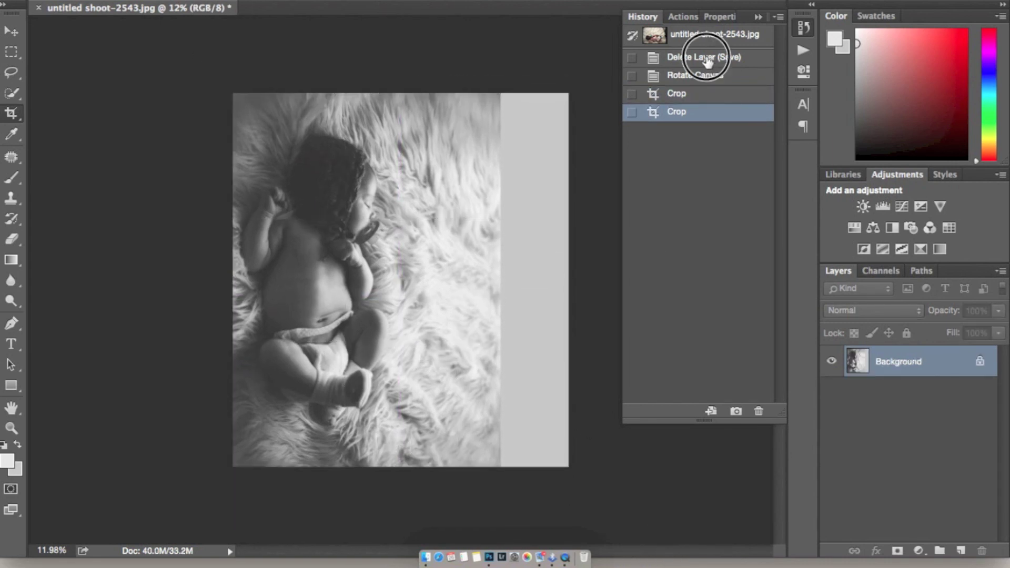
Try extending the canvas above the landscape photo with the Crop tool, and step the history back to Delete Layer (Save).
left_click(397, 435)
left_click_drag(401, 413, 402, 383)
left_click_drag(406, 142, 401, 112)
double_click(403, 174)
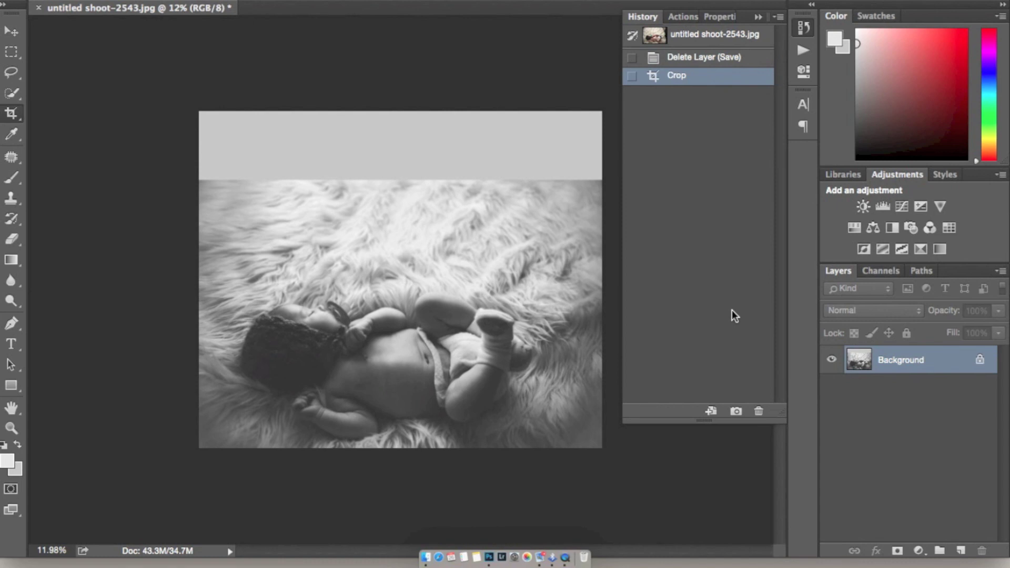
left_click(693, 58)
Rotate the canvas 90° clockwise and crop the photo tighter around the baby.
left_click(150, 1)
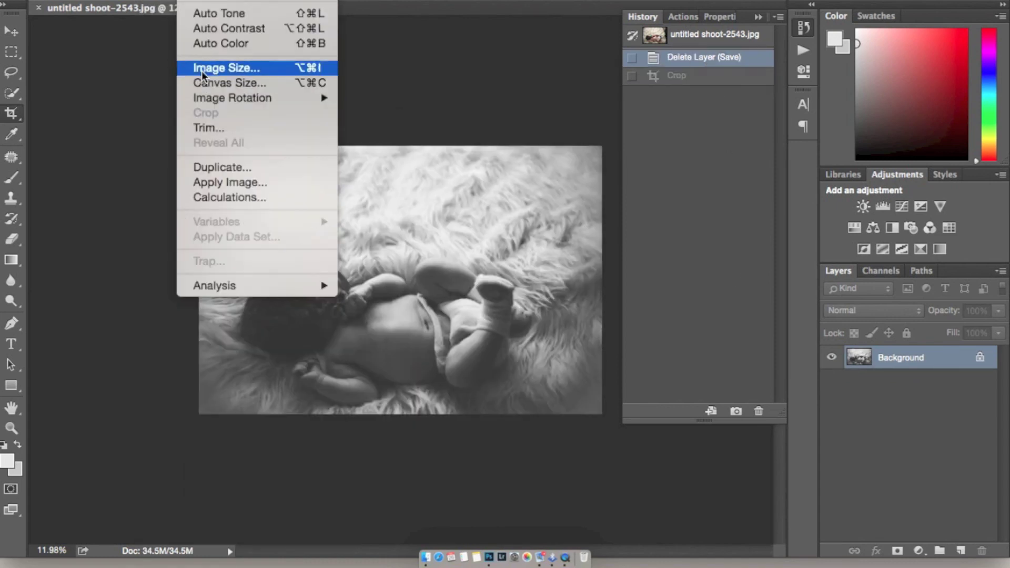
mouse_move(231, 98)
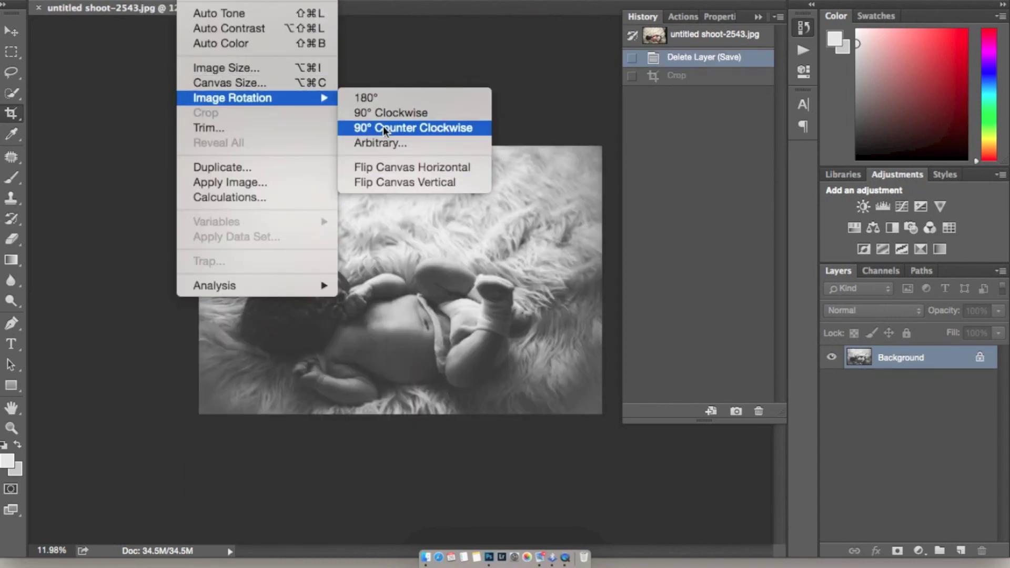
left_click(382, 126)
left_click_drag(257, 68, 484, 440)
Try extending the tighter crop past its right edge, and step the history back to the uncropped landscape state, Delete Layer (Save).
left_click_drag(509, 279, 563, 276)
key("Return")
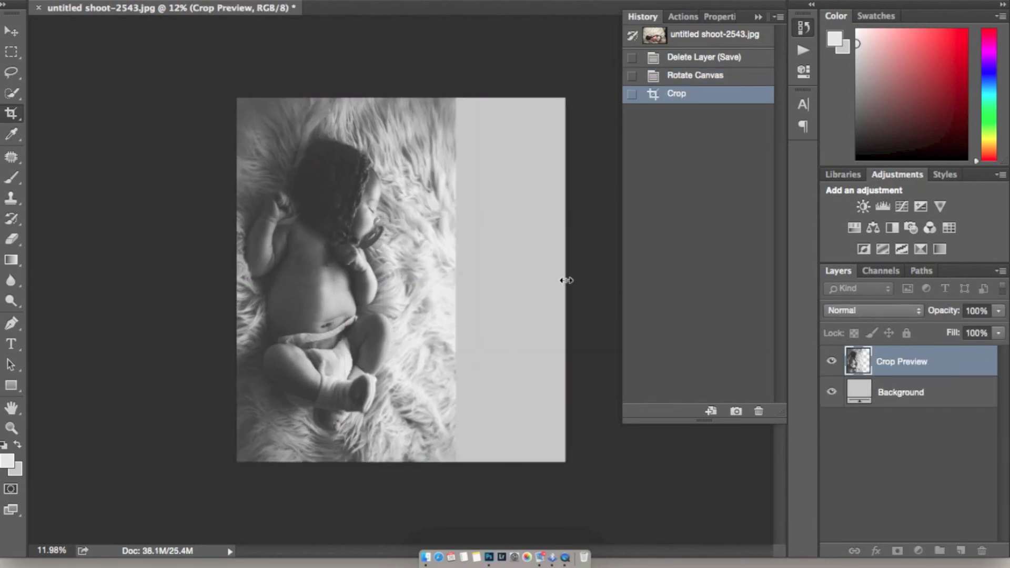
key("Return")
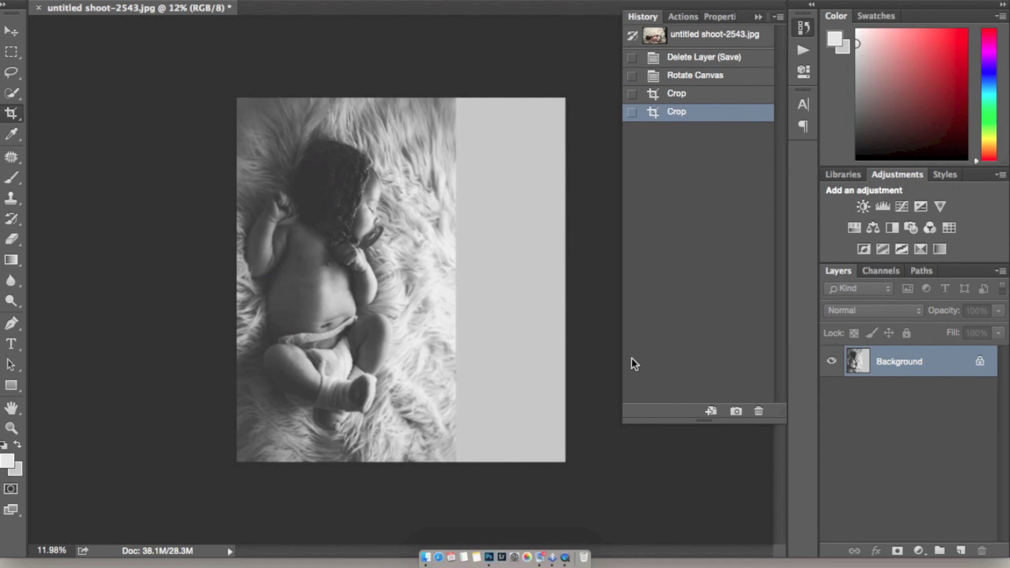
left_click(726, 90)
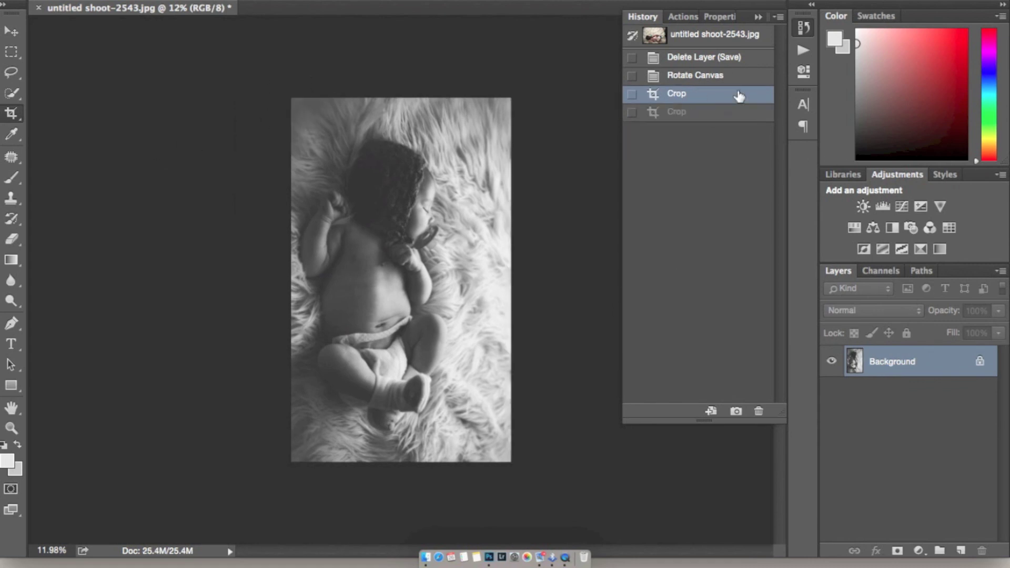
left_click(724, 69)
left_click(717, 61)
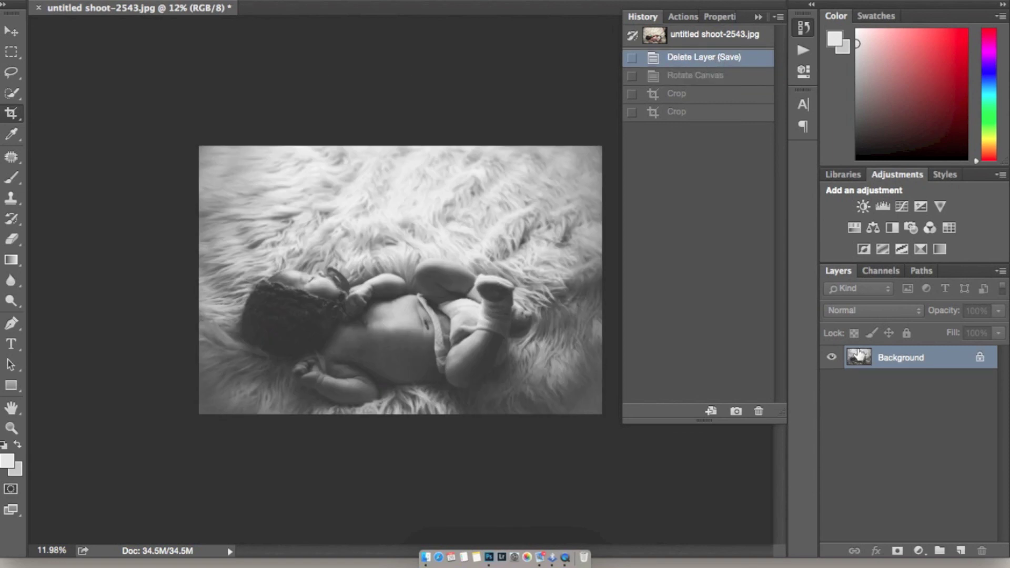
Add a Curves adjustment layer, lower the midtones slightly and bring the white point down to output 224.
left_click(883, 206)
left_click(901, 207)
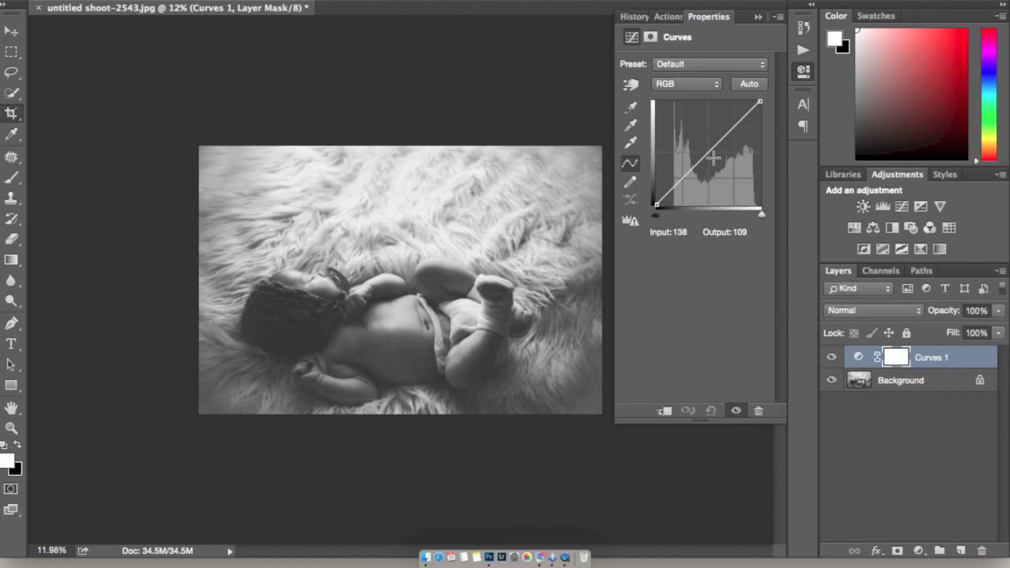
left_click_drag(713, 149, 713, 157)
left_click_drag(758, 104, 762, 114)
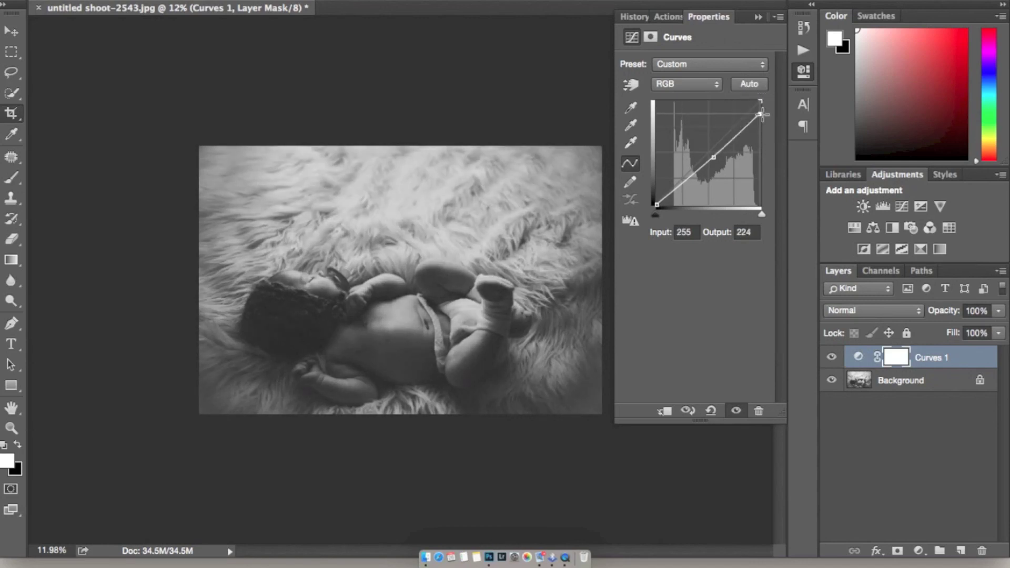
mouse_move(656, 204)
left_mouse_down()
mouse_move(668, 204)
mouse_move(656, 204)
left_mouse_up()
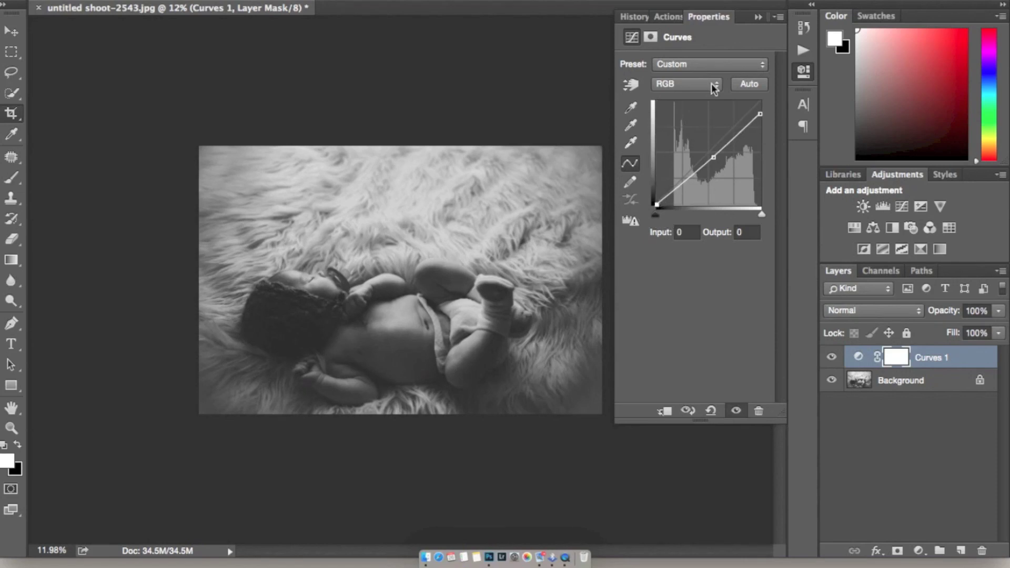
Collapse the curve settings and compare the image with and without Curves 1.
left_click(759, 16)
left_click(831, 358)
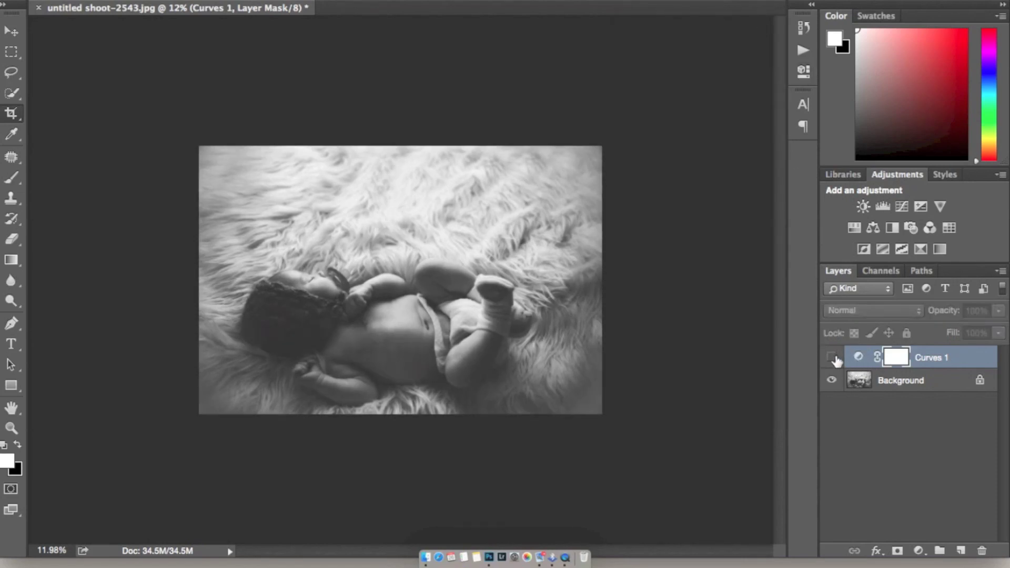
left_click(831, 358)
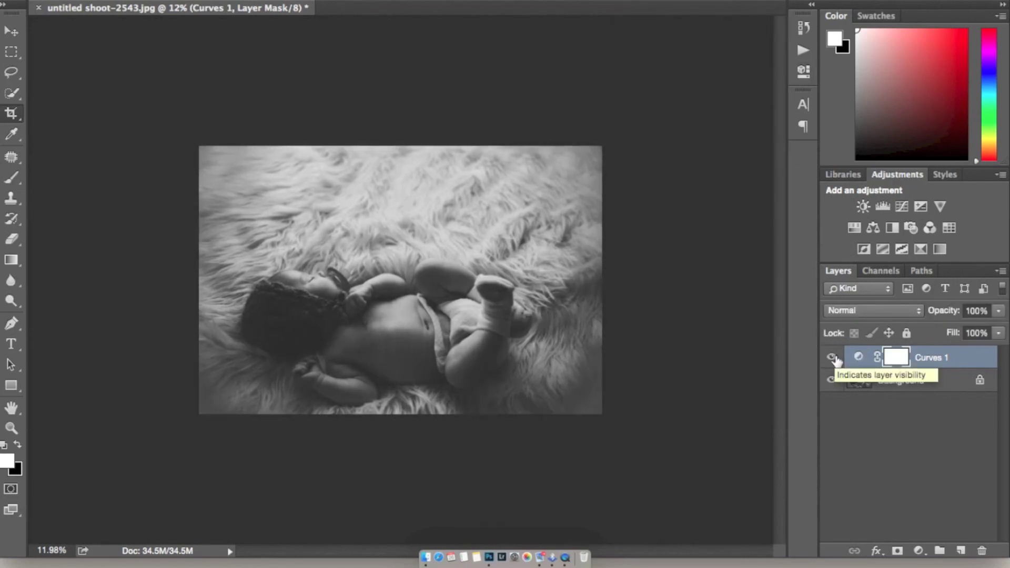
Invert the Curves 1 mask to black and paint white over the bright fur above the baby with a large soft brush.
key("super+i")
key("b")
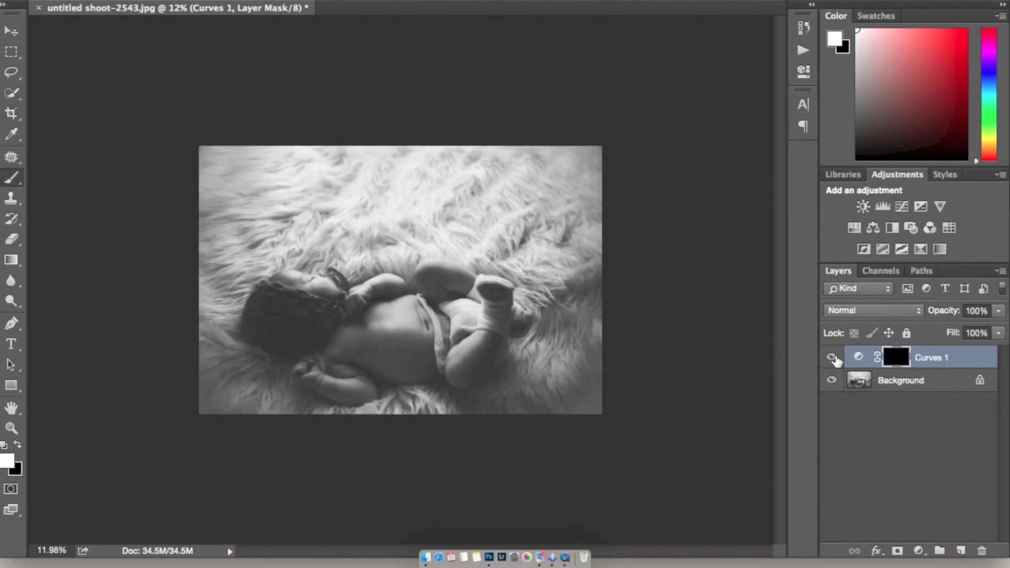
key("bracketright")
key("bracketright")
key("bracketright")
key("bracketright")
key("bracketright")
key("bracketright")
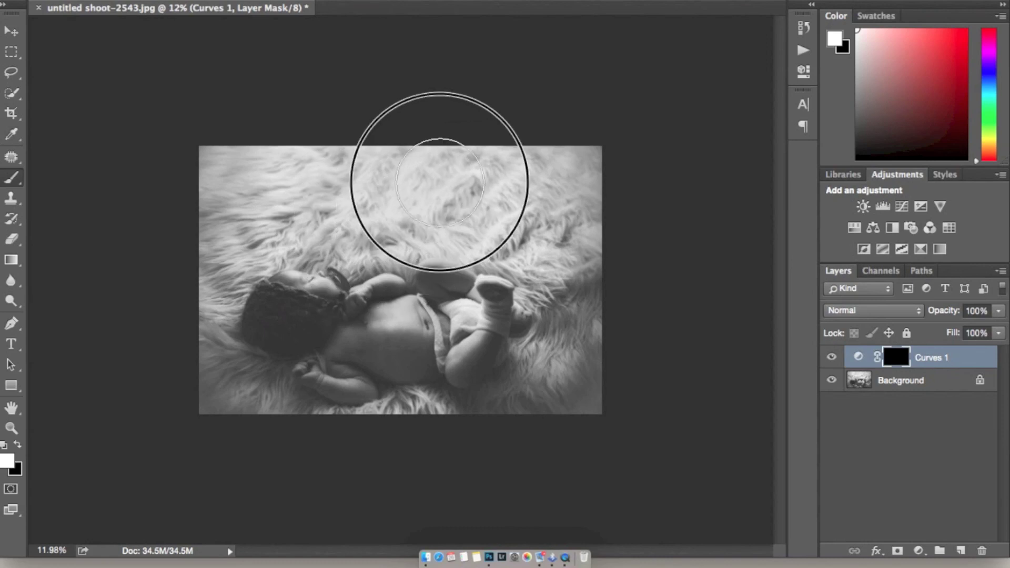
mouse_move(421, 168)
left_mouse_down()
mouse_move(448, 222)
mouse_move(475, 193)
mouse_move(354, 167)
mouse_move(366, 208)
left_mouse_up()
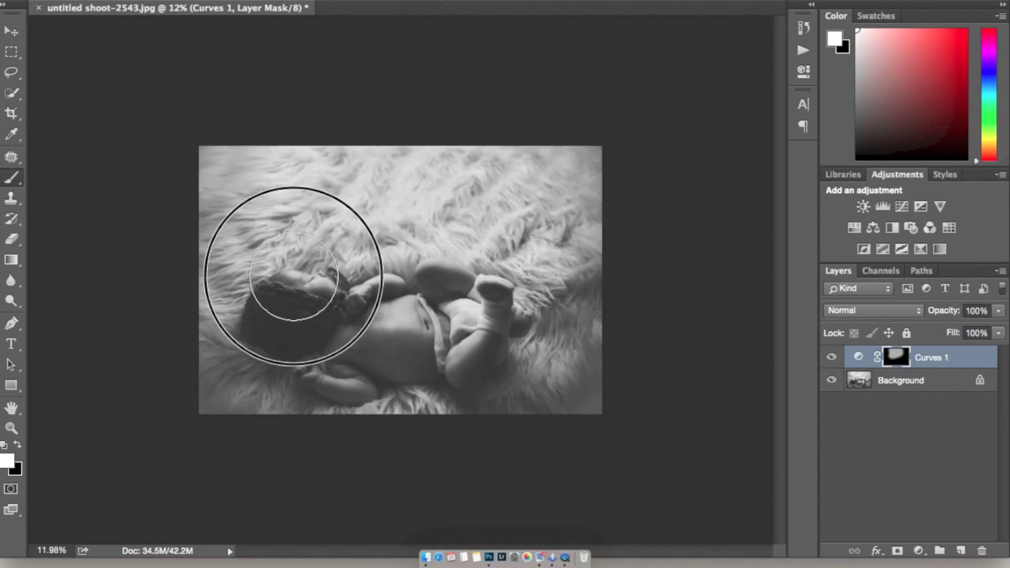
left_click_drag(428, 124, 428, 169)
Compare the image with and without the masked Curves 1 layer, and flatten the image.
left_click(836, 356)
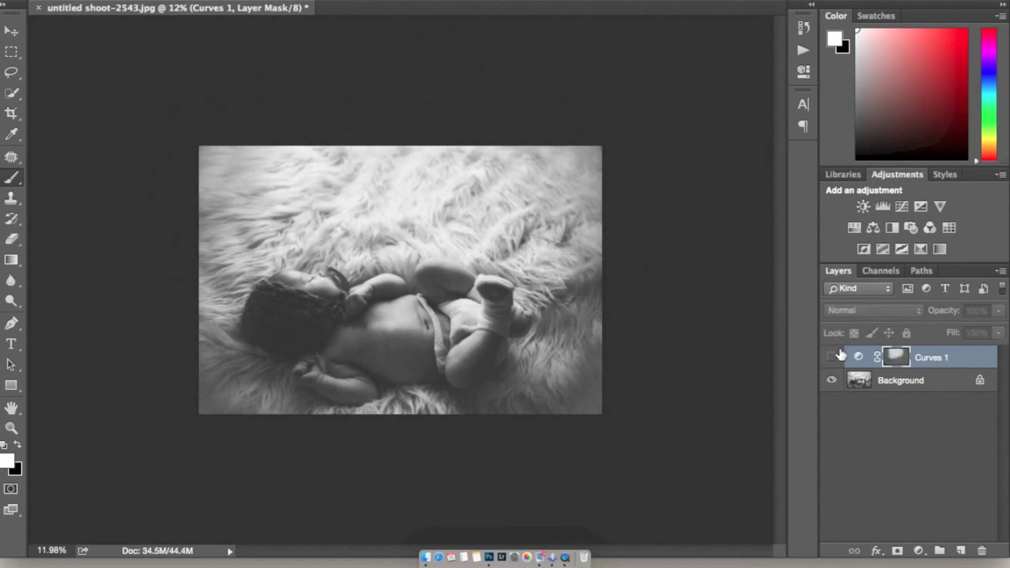
left_click(838, 355)
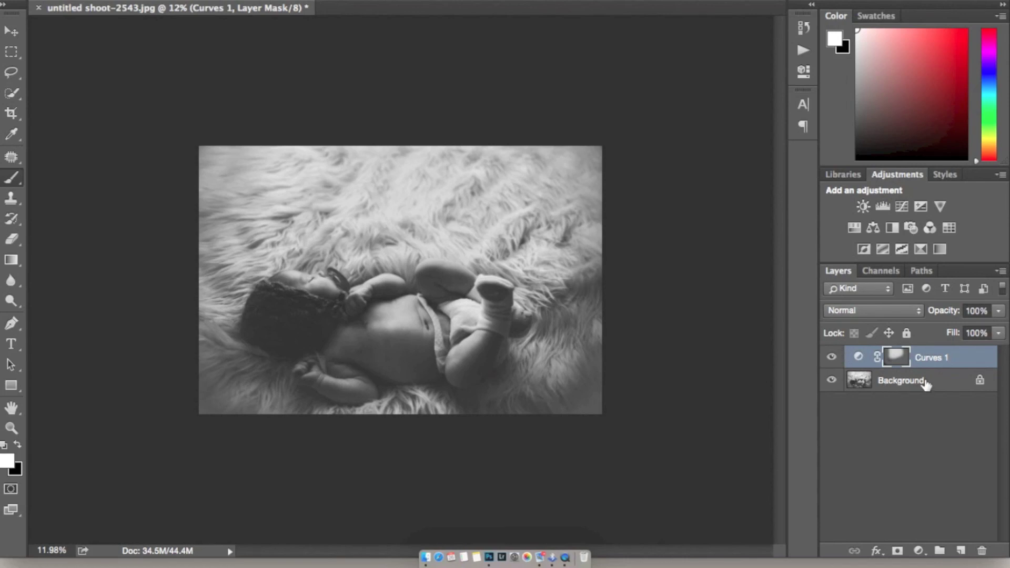
left_click(831, 358)
left_click(831, 359)
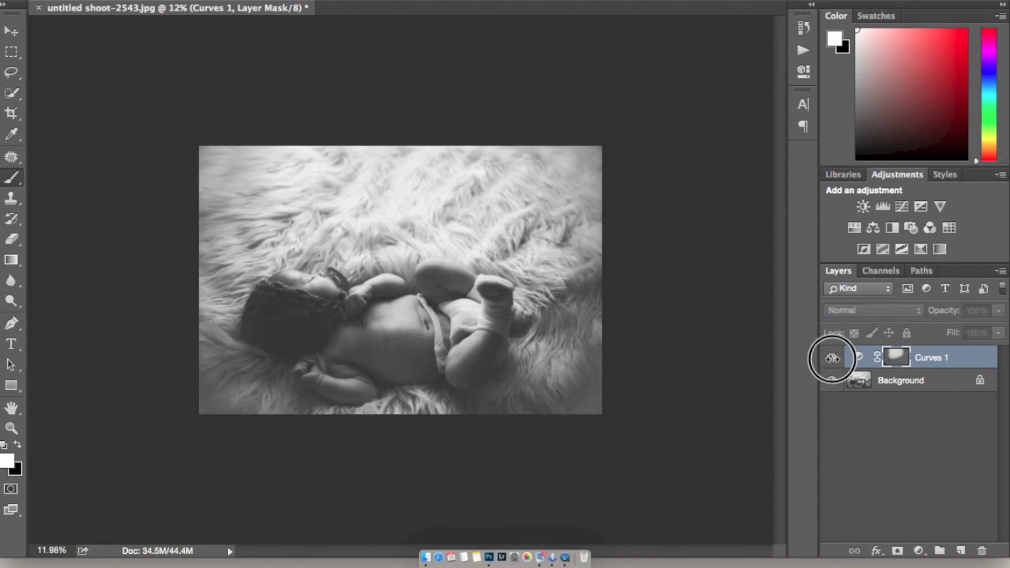
right_click(902, 382)
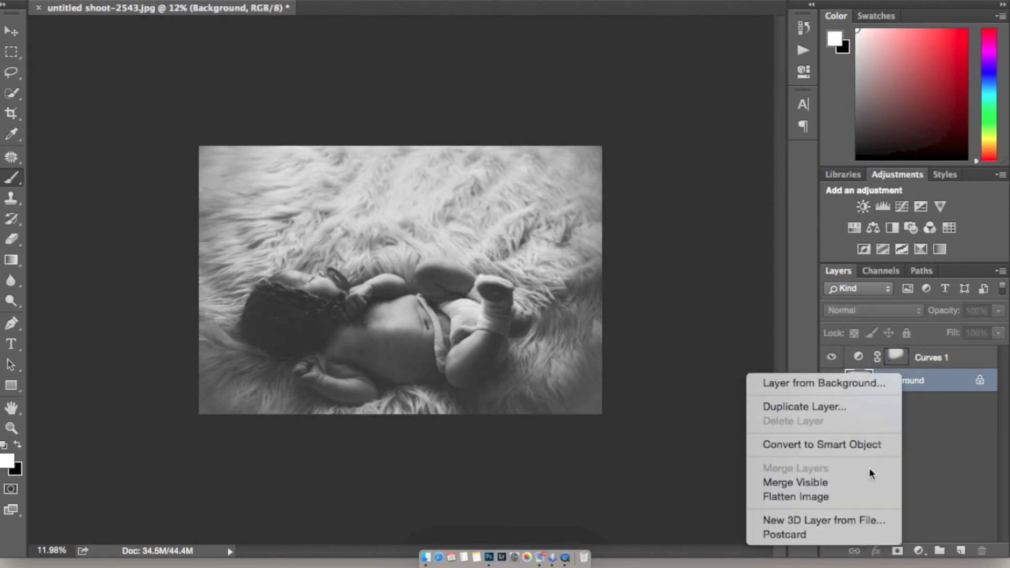
left_click(861, 493)
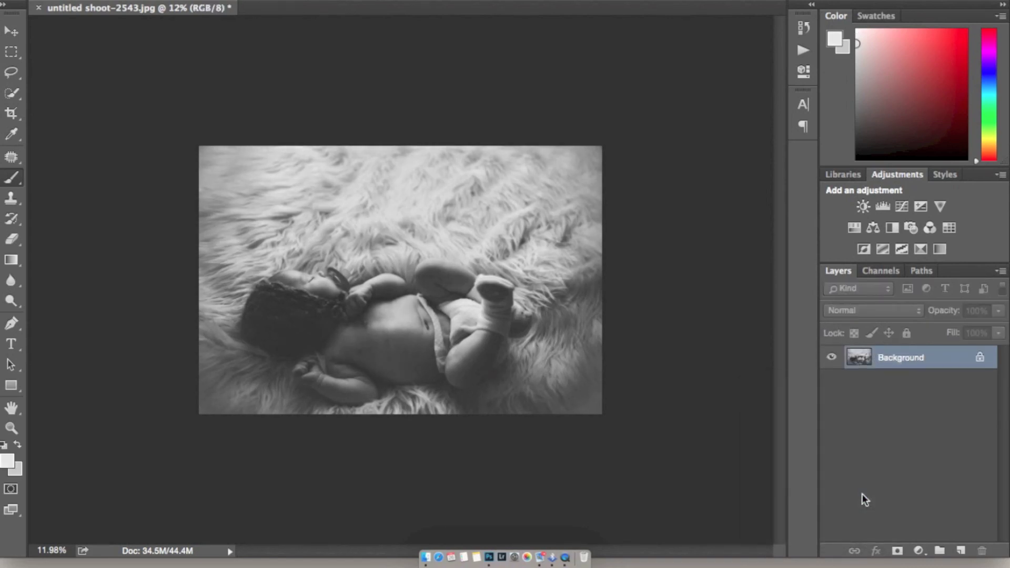
Trim a thin strip off the photo's right side with the crop frame and extend the frame slightly above the top edge.
key("c")
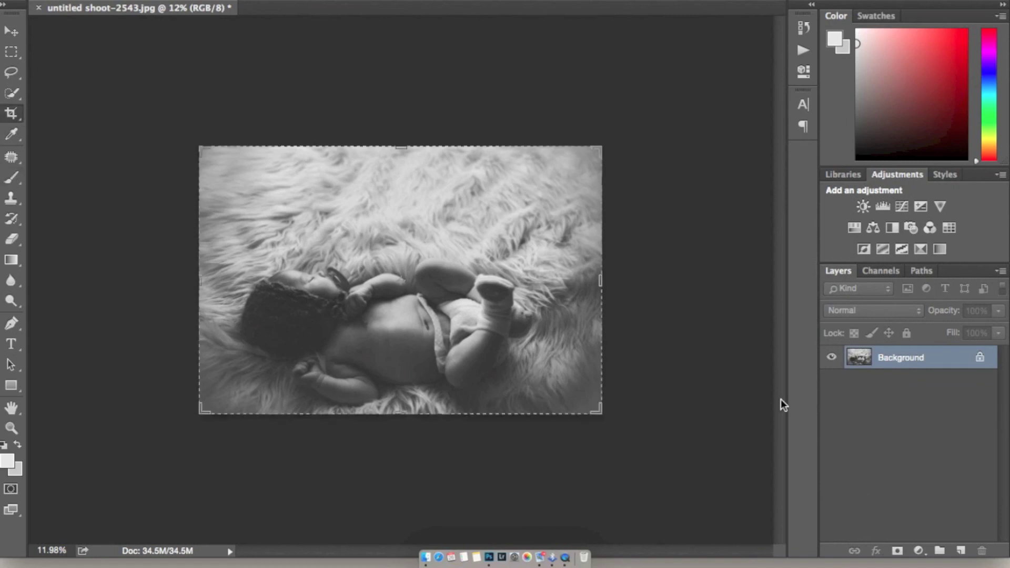
left_click(599, 282)
left_click_drag(600, 284, 597, 286)
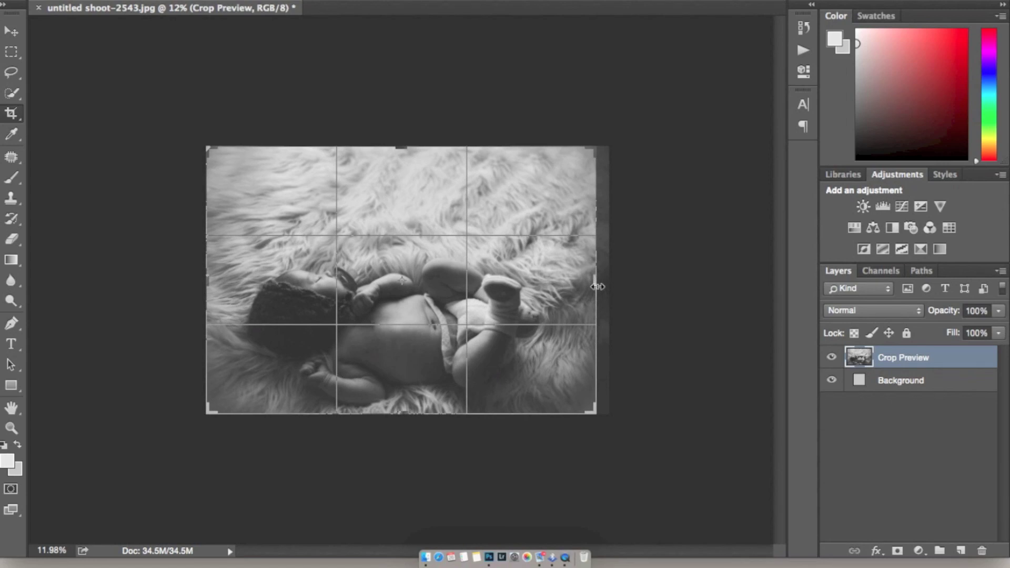
left_click_drag(399, 147, 403, 134)
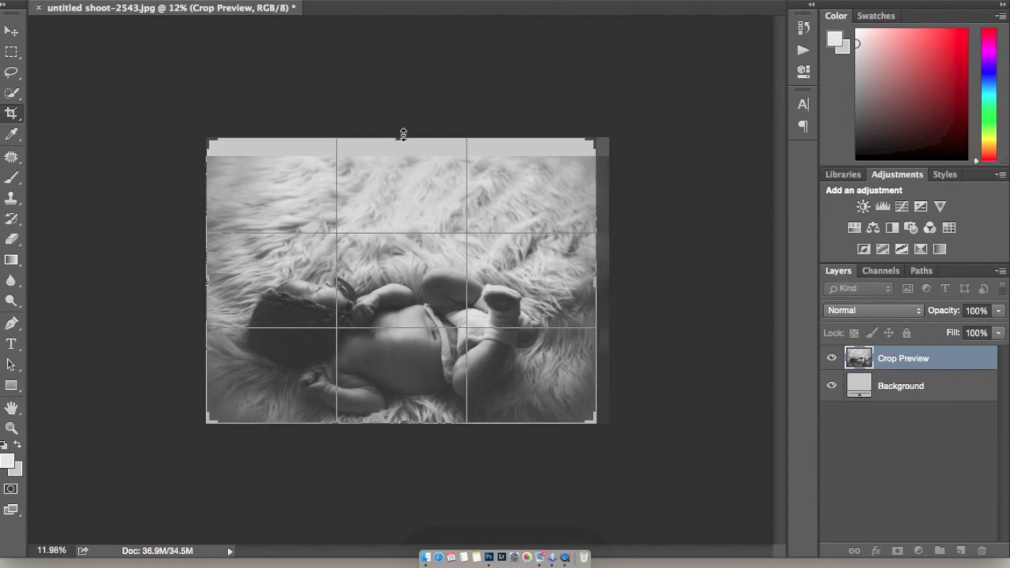
Swap the foreground and background colours repeatedly to compare the fill of the added strip, and apply the crop with the darker grey.
left_click(18, 446)
left_click(18, 446)
left_click(18, 446)
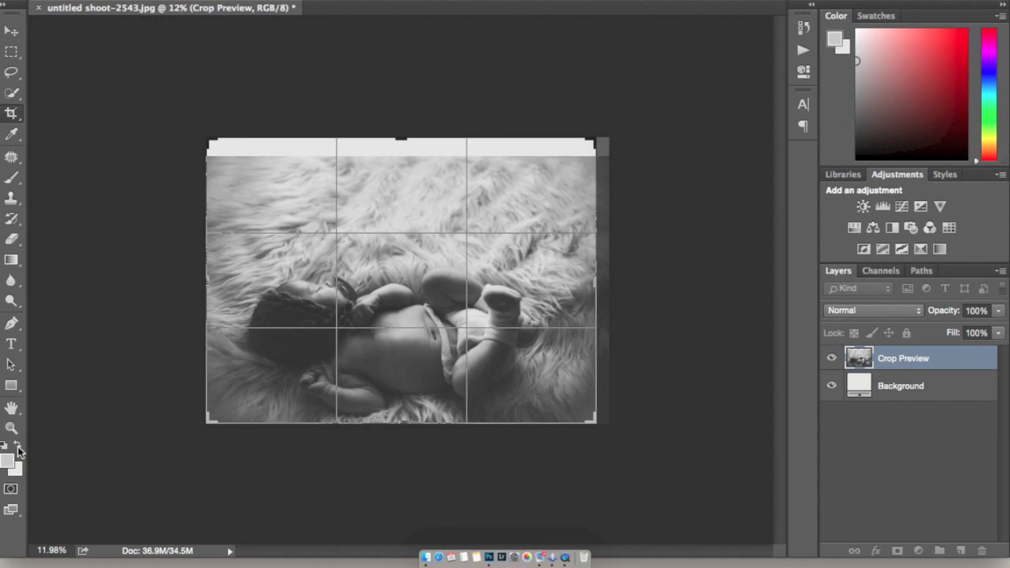
left_click(17, 446)
left_click(18, 446)
left_click(18, 448)
key("Return")
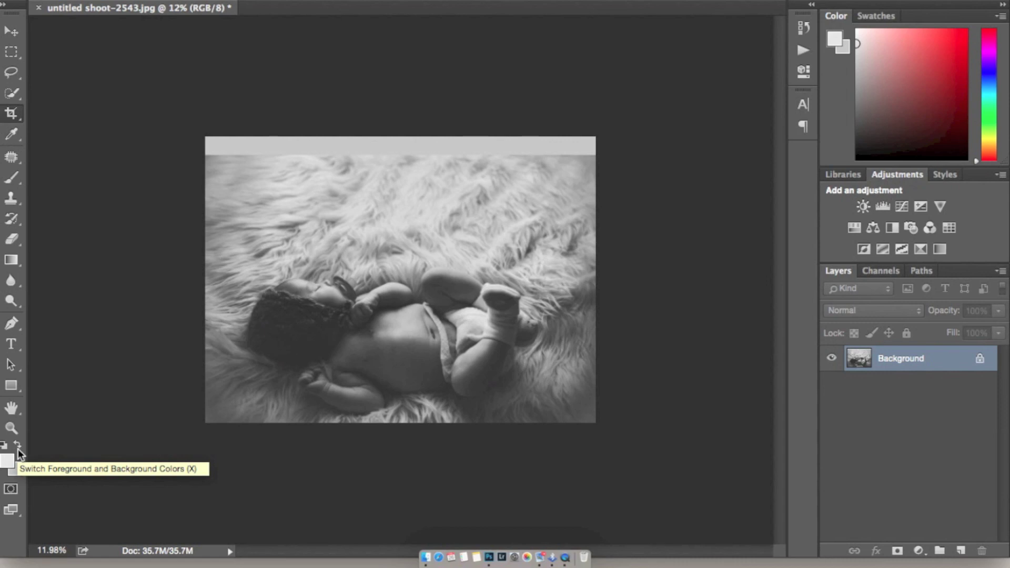
Review the edit history and crop away the blank grey strip above the fur.
left_click(800, 29)
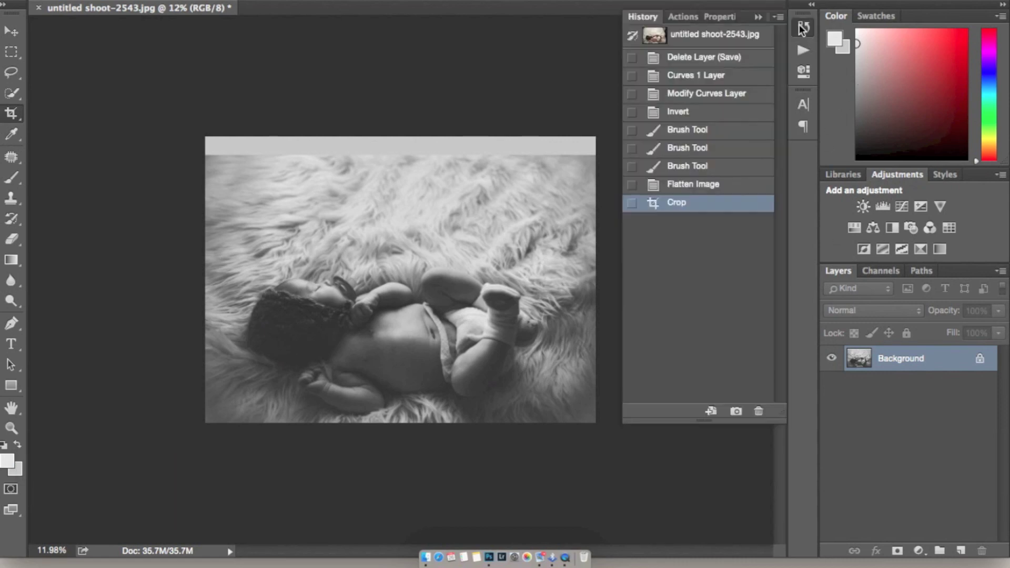
left_click(798, 31)
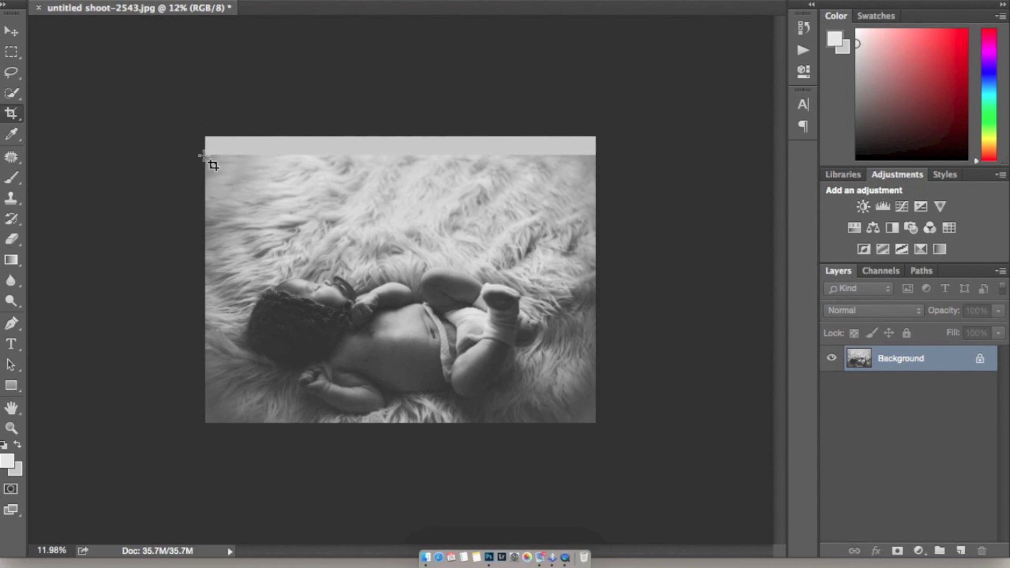
left_click_drag(203, 158, 649, 458)
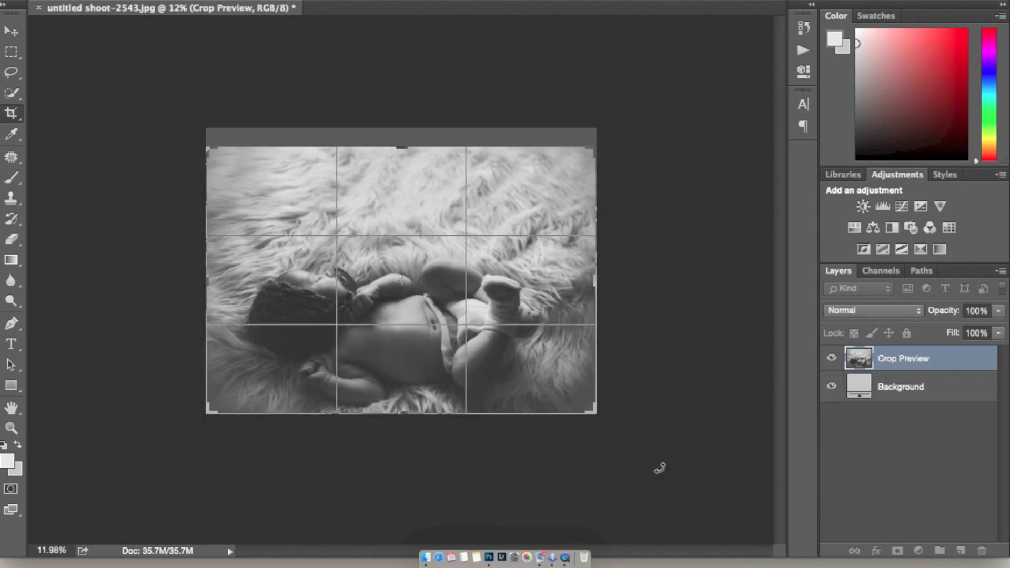
key("Return")
Frame the whole photo for cropping, inspect the foreground colour's values without changing them, and apply the crop.
left_click_drag(204, 146, 750, 559)
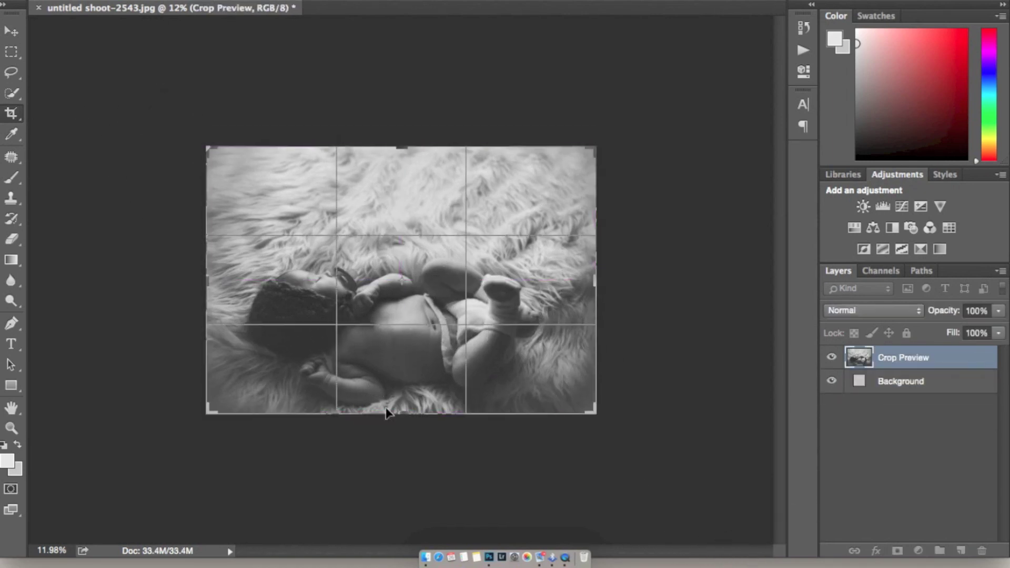
left_click(11, 462)
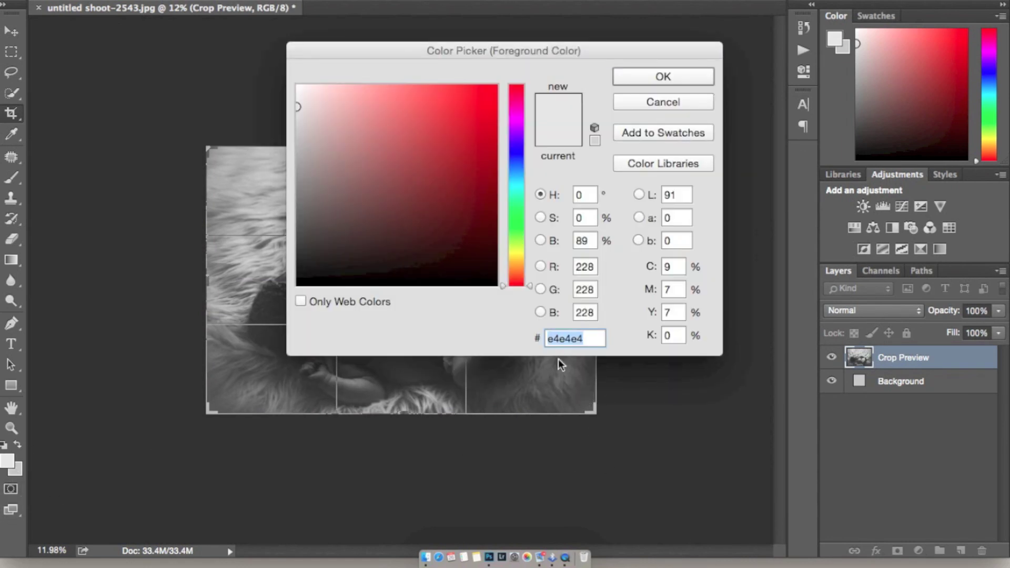
left_click(661, 102)
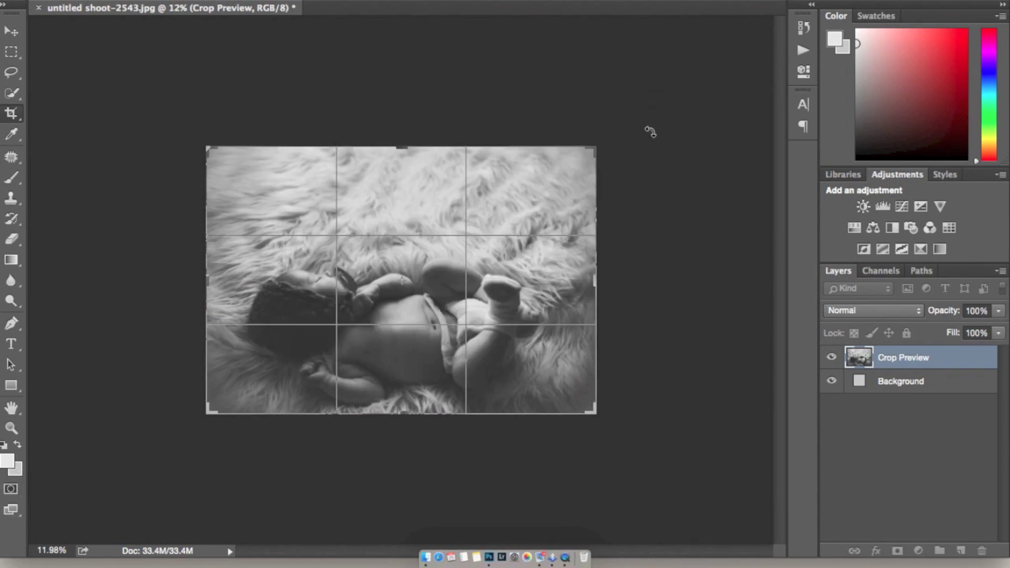
key("Return")
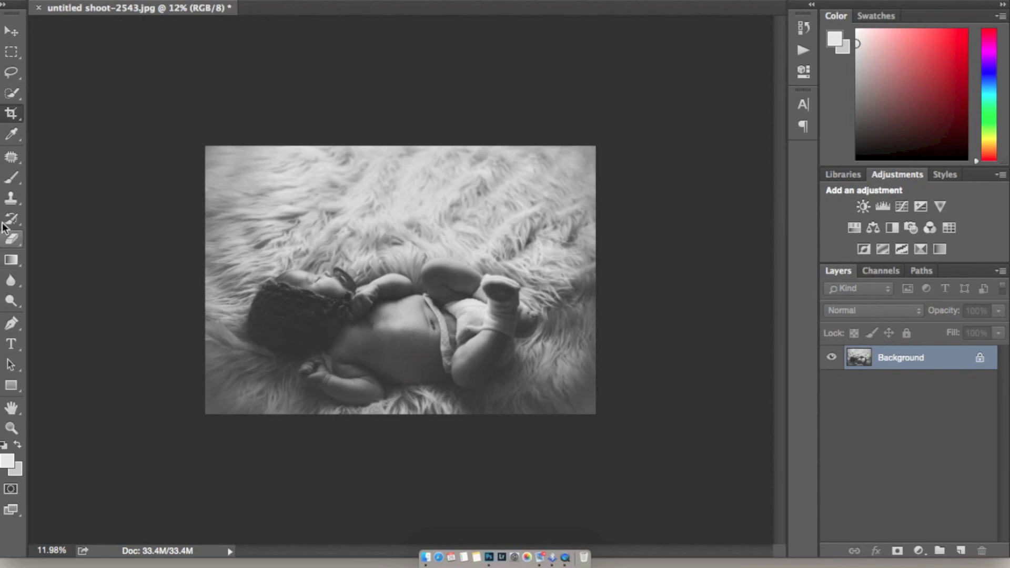
Sample dark grey from the fur near the photo's lower-right corner and make it the background colour for the crop.
left_click(11, 134)
left_click(591, 384)
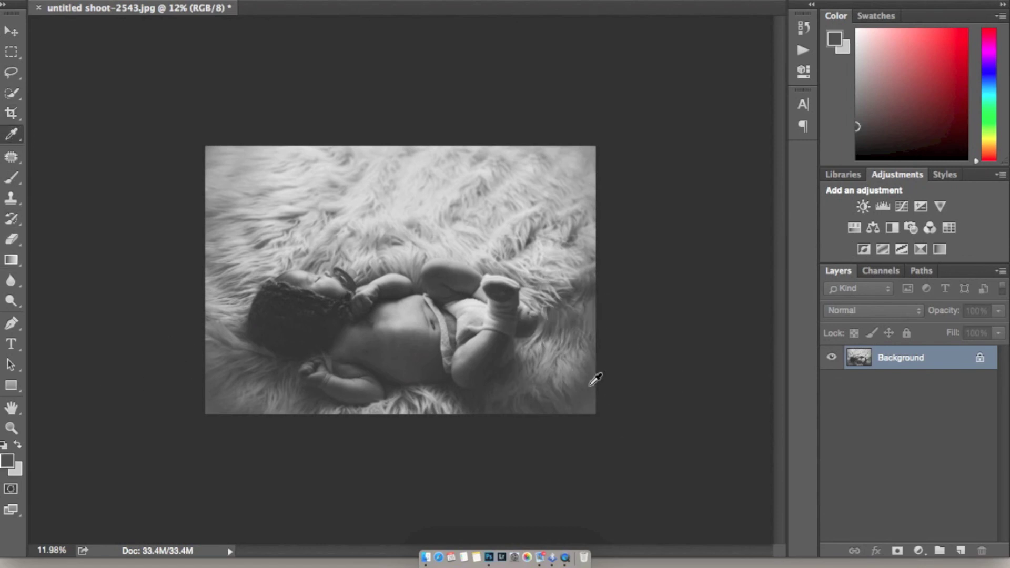
key("c")
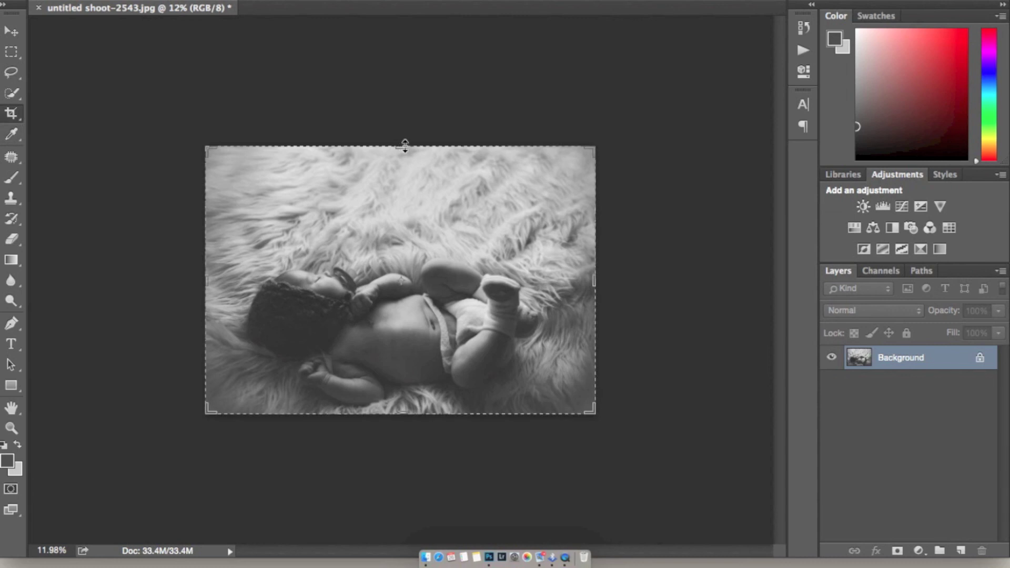
key("x")
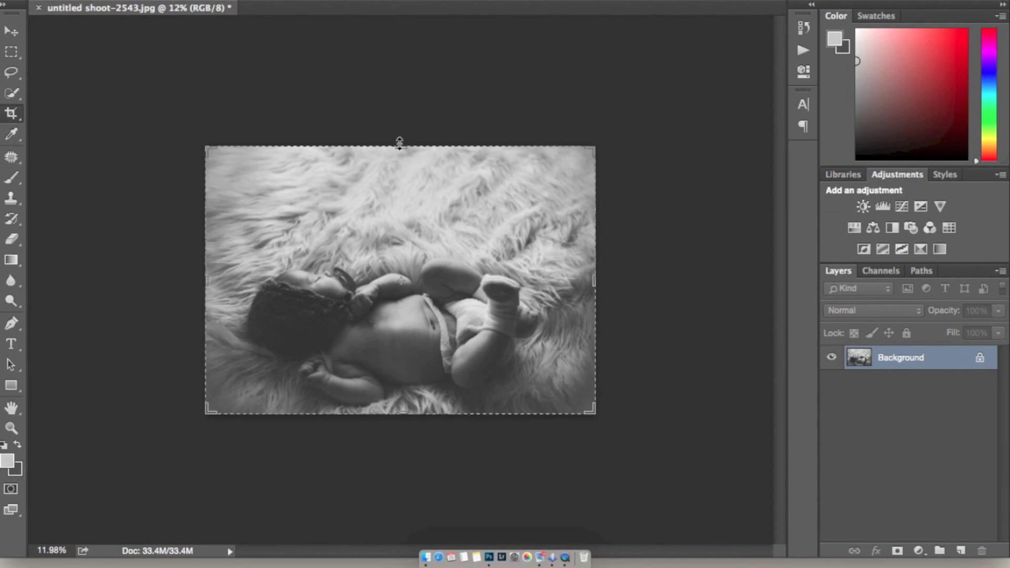
Extend the canvas above the photo with a dark grey strip, and undo the extension.
left_click(401, 144)
mouse_move(405, 138)
left_mouse_down()
mouse_move(405, 112)
mouse_move(400, 122)
left_mouse_up()
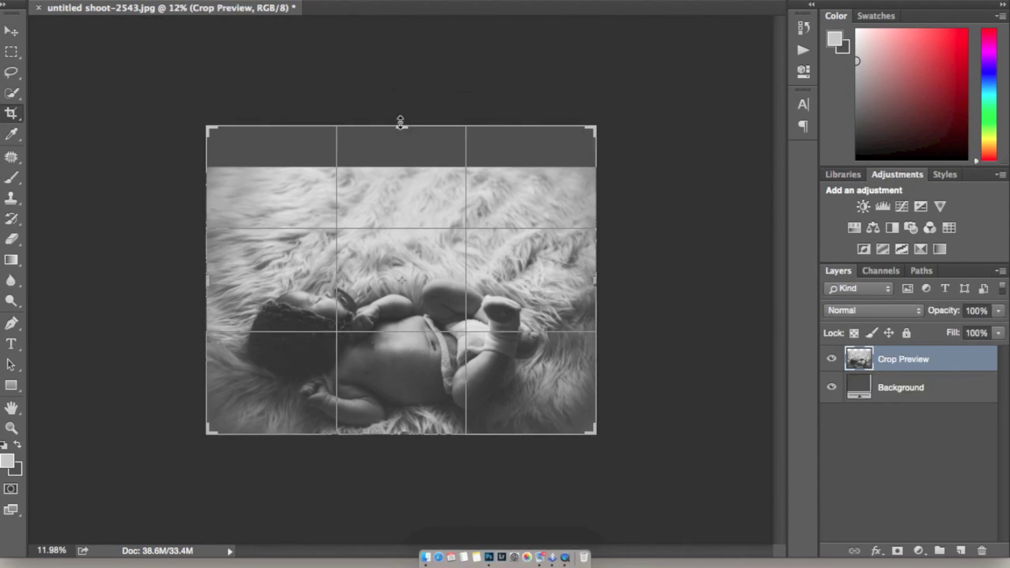
mouse_move(405, 122)
left_mouse_down()
mouse_move(406, 112)
mouse_move(406, 122)
left_mouse_up()
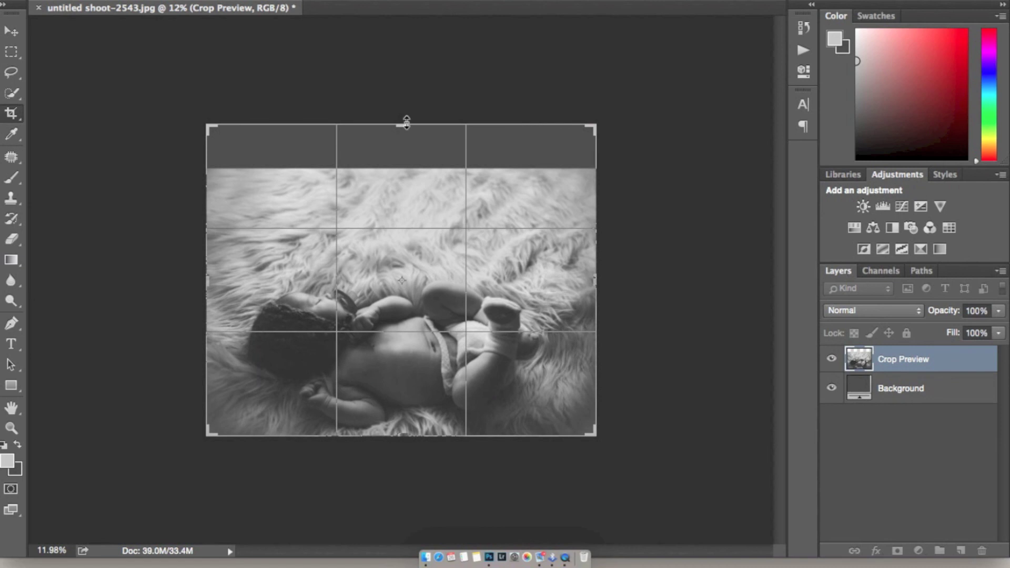
key("Return")
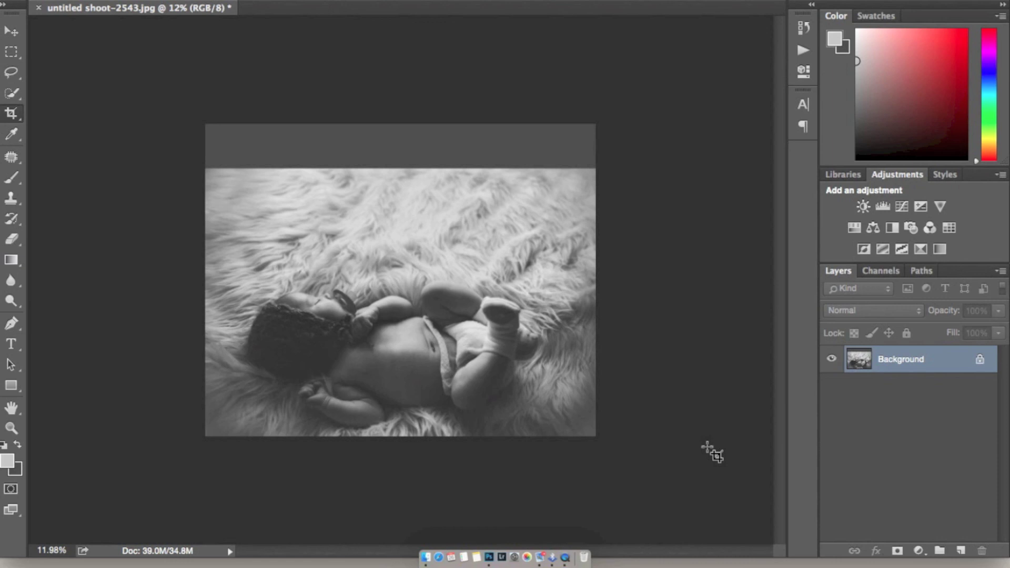
key("super+z")
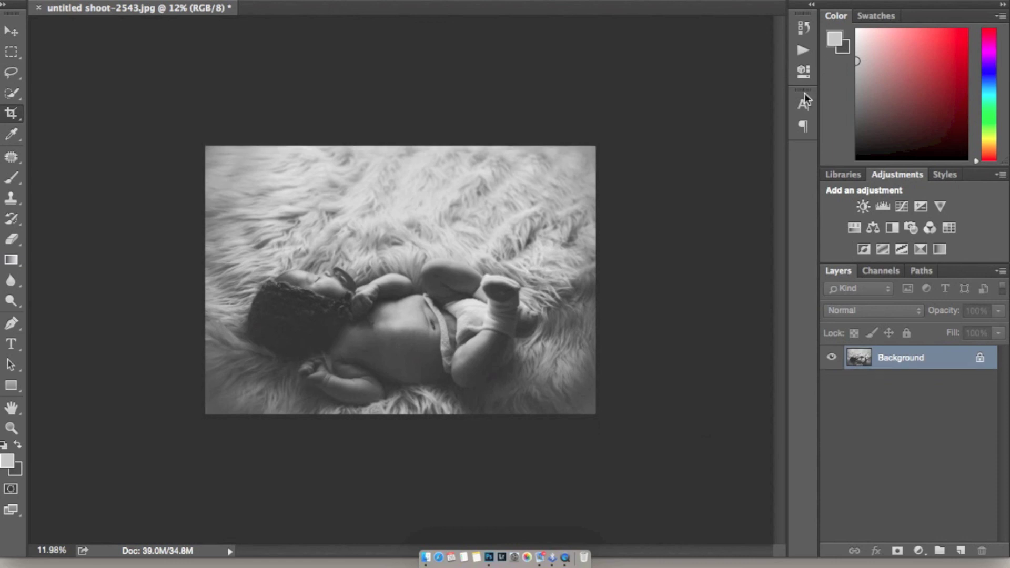
Extend the canvas above the photo with a thinner dark grey strip, and remove the strip again.
left_click_drag(205, 147, 687, 497)
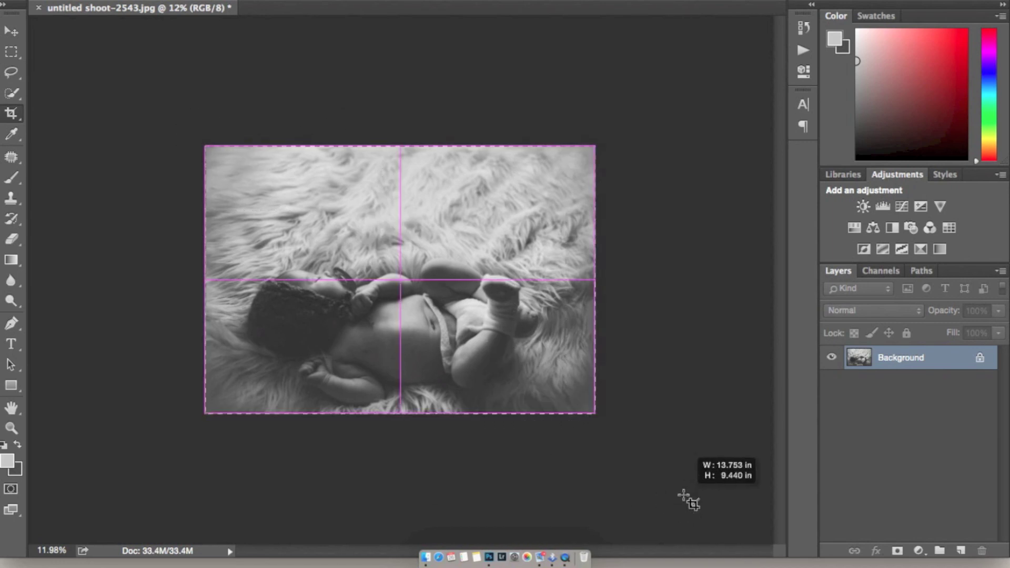
left_click_drag(400, 142, 405, 131)
key("Return")
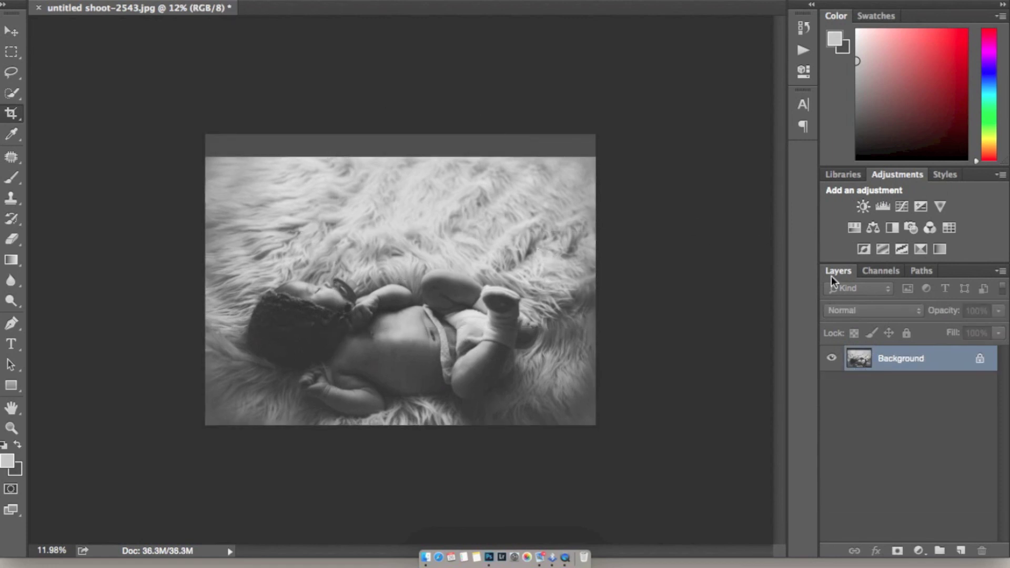
key("Return")
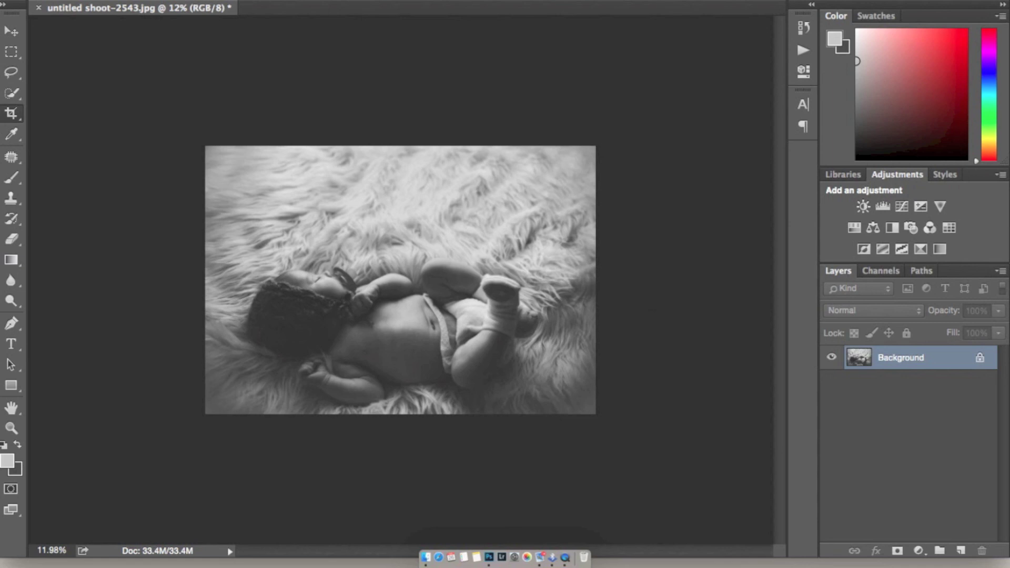
left_click(198, 2)
mouse_move(221, 1)
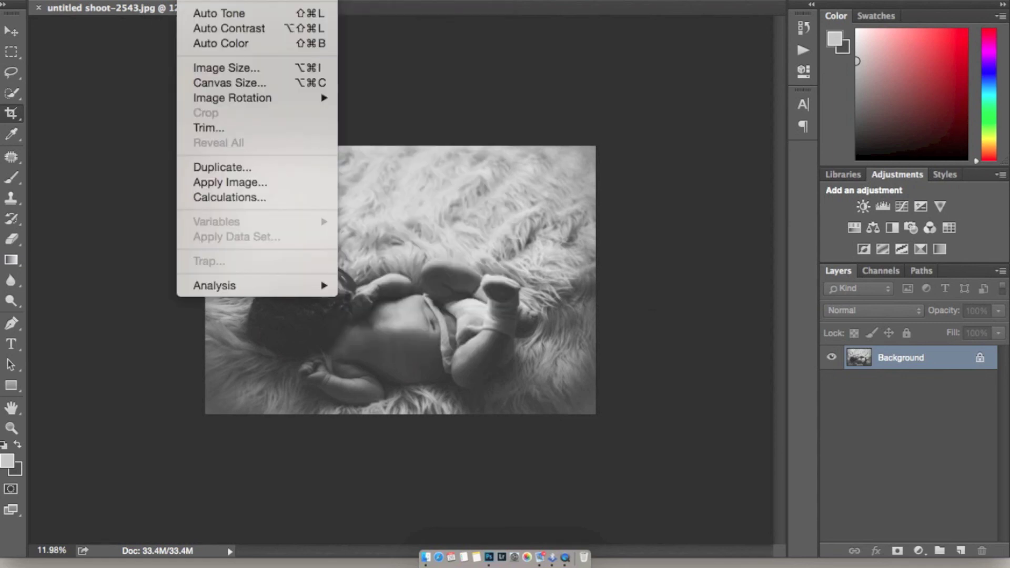
left_click(68, 158)
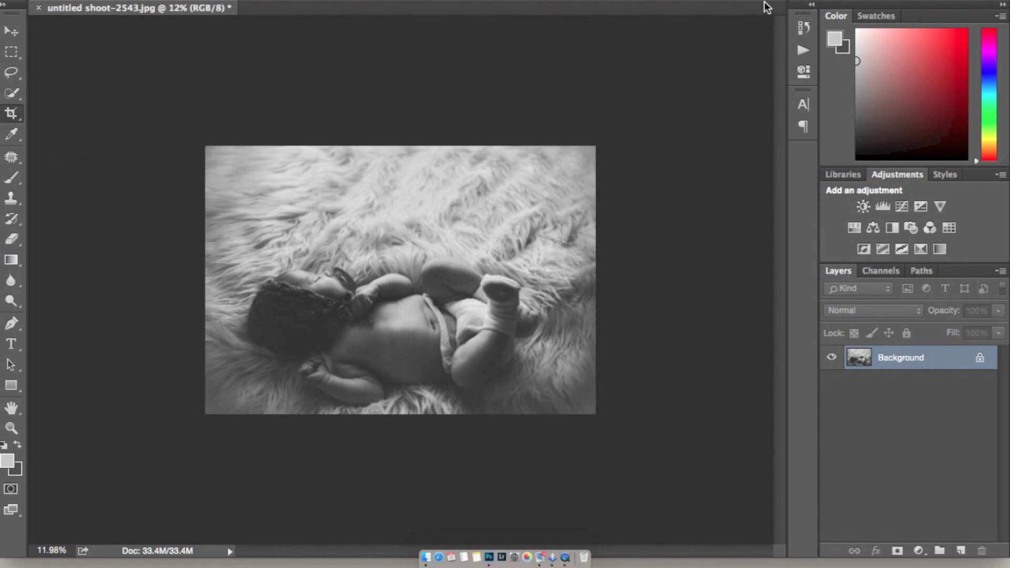